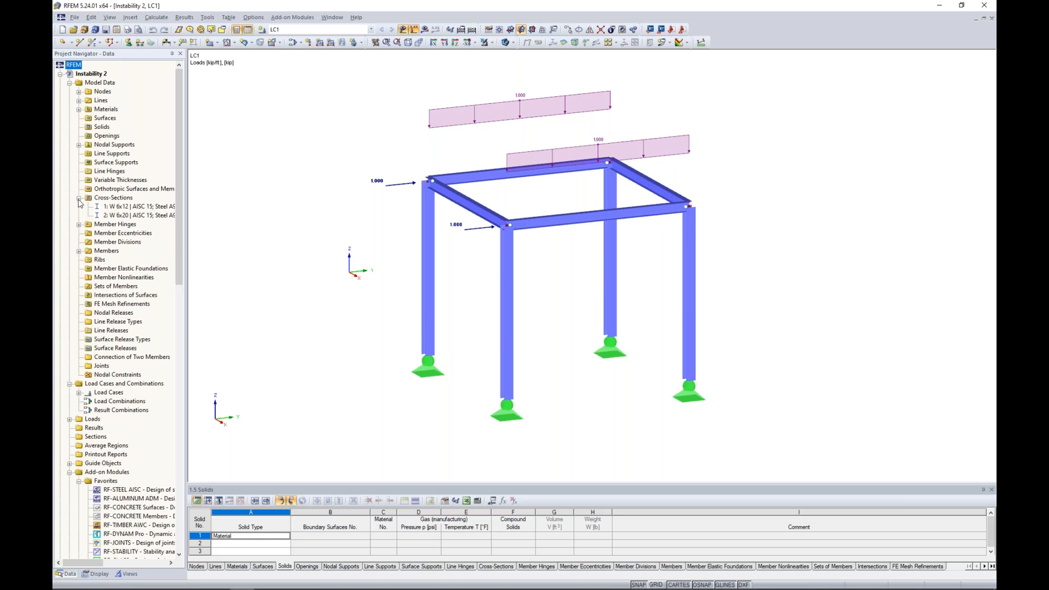
- Highlight the members assigned to cross-section 1 (W 6x12) and those assigned to cross-section 2 (W 6x20) in the model
click(117, 210)
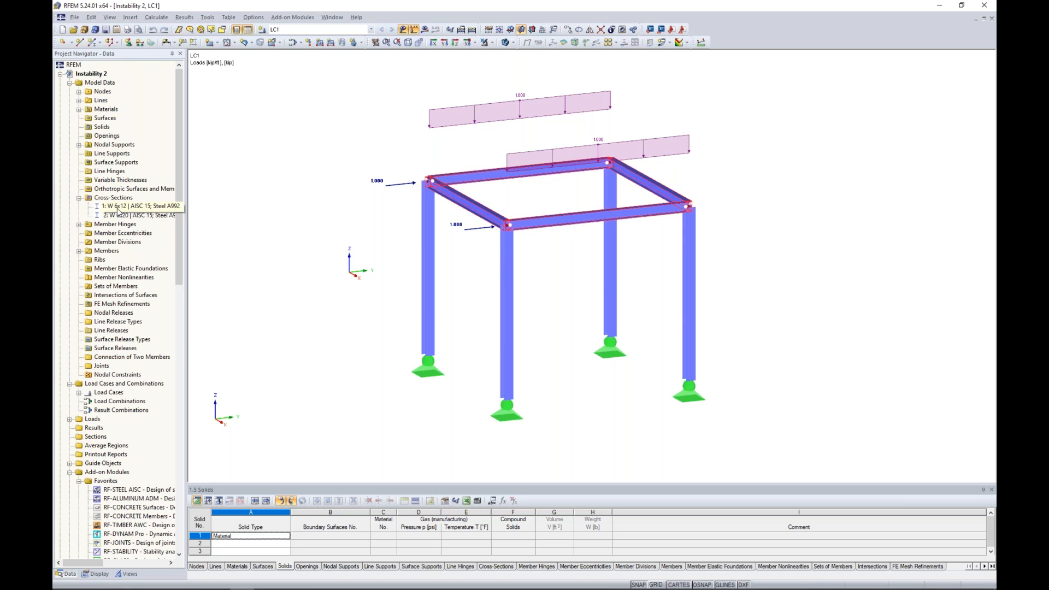
click(114, 216)
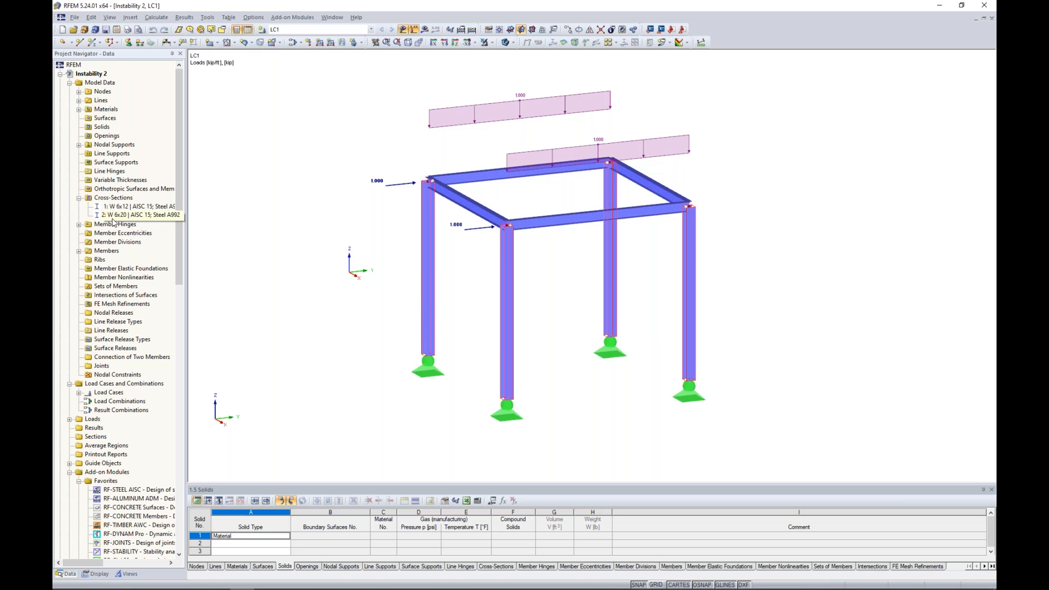
click(113, 219)
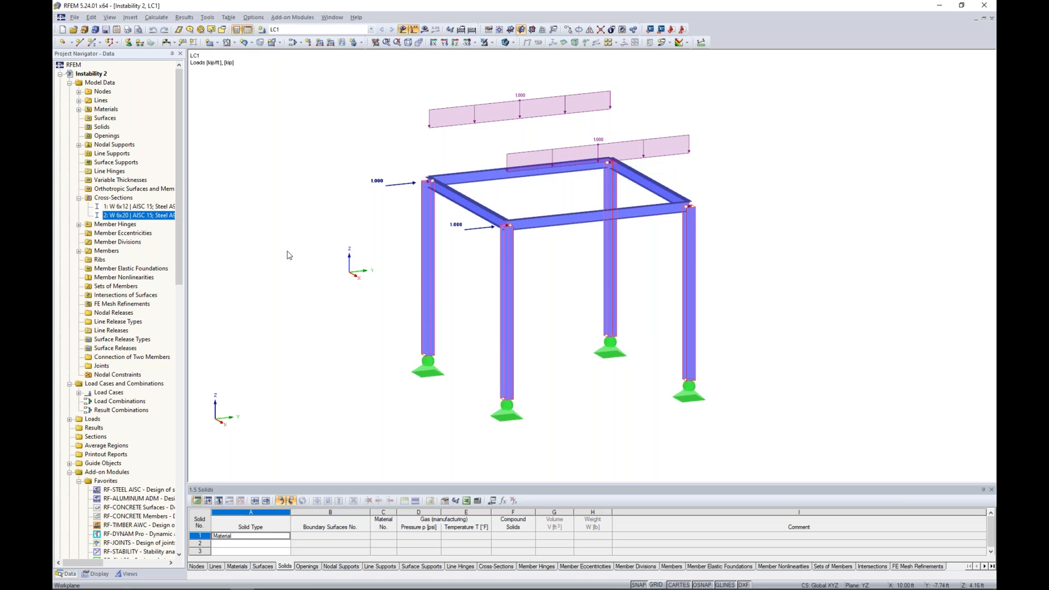
- Review the support conditions of the nodal support at node 5, leaving them unedited
double_click(429, 372)
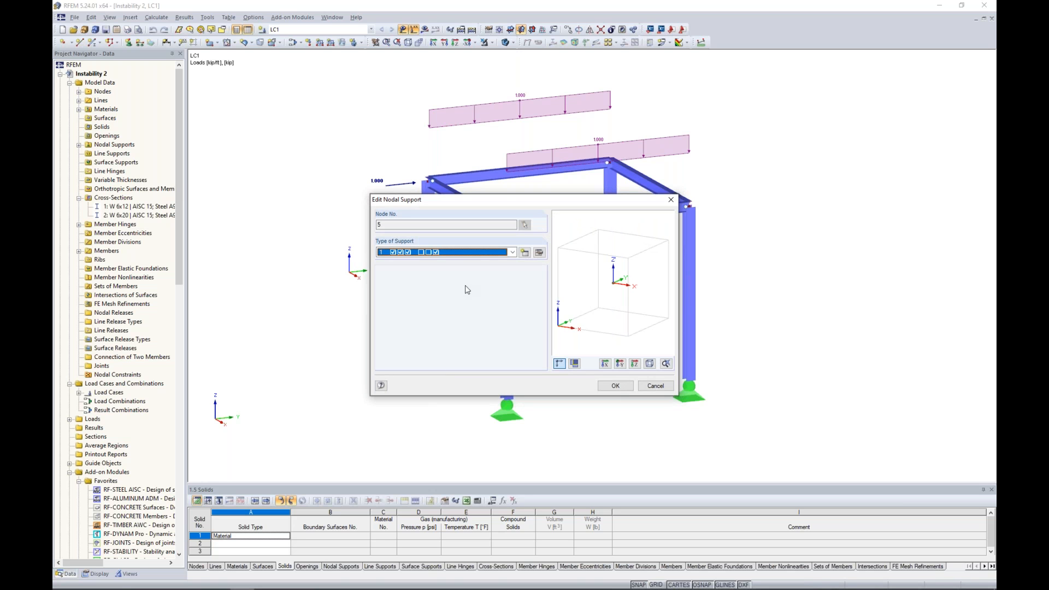
click(539, 253)
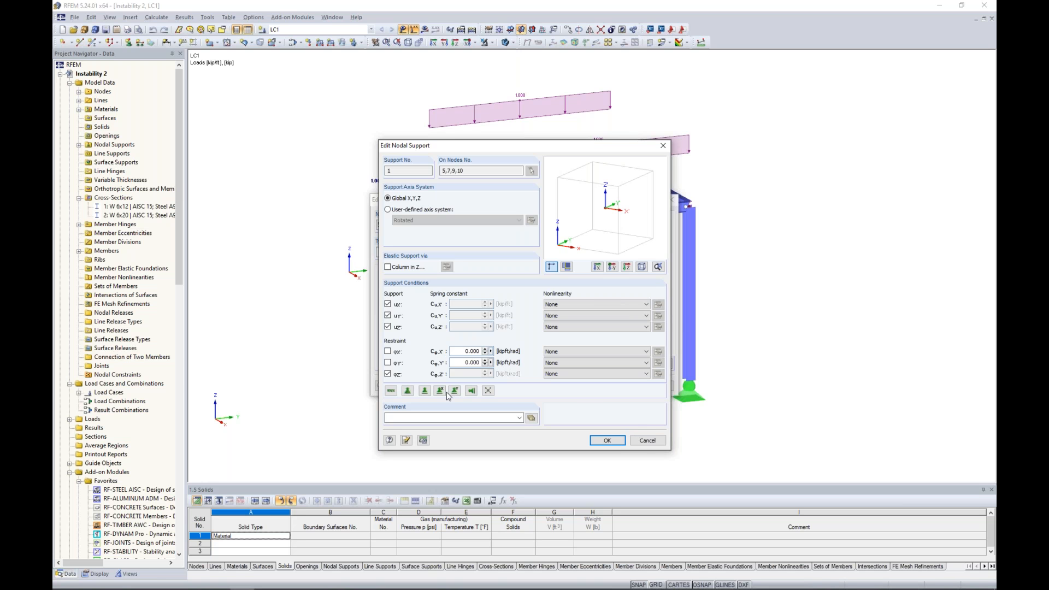
click(648, 440)
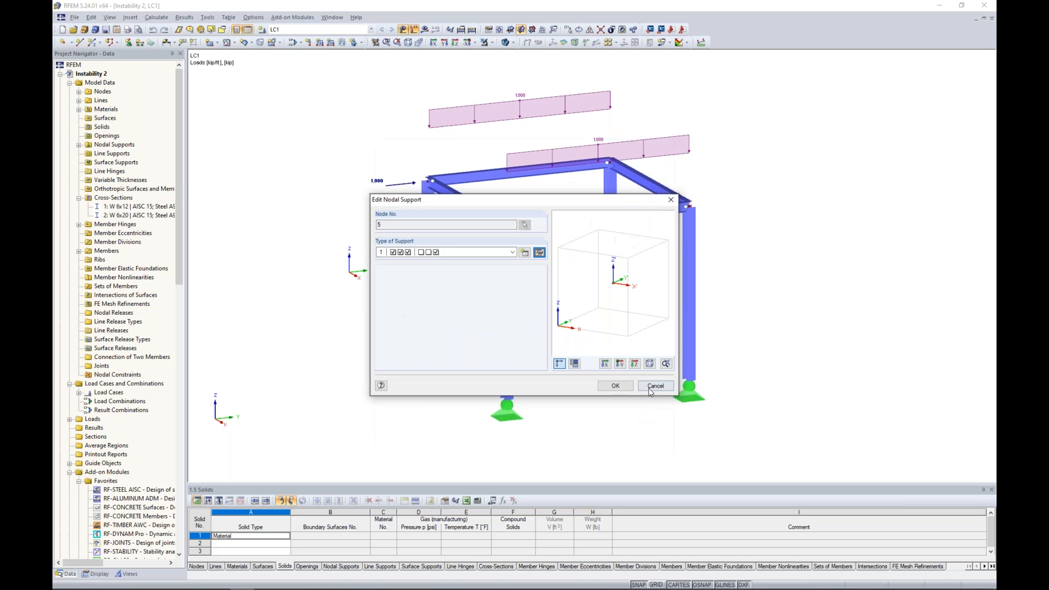
click(654, 386)
- Review the hinge conditions assigned to beams 1 and 2, leaving the members unedited
click(558, 226)
ctrl+double_click(552, 168)
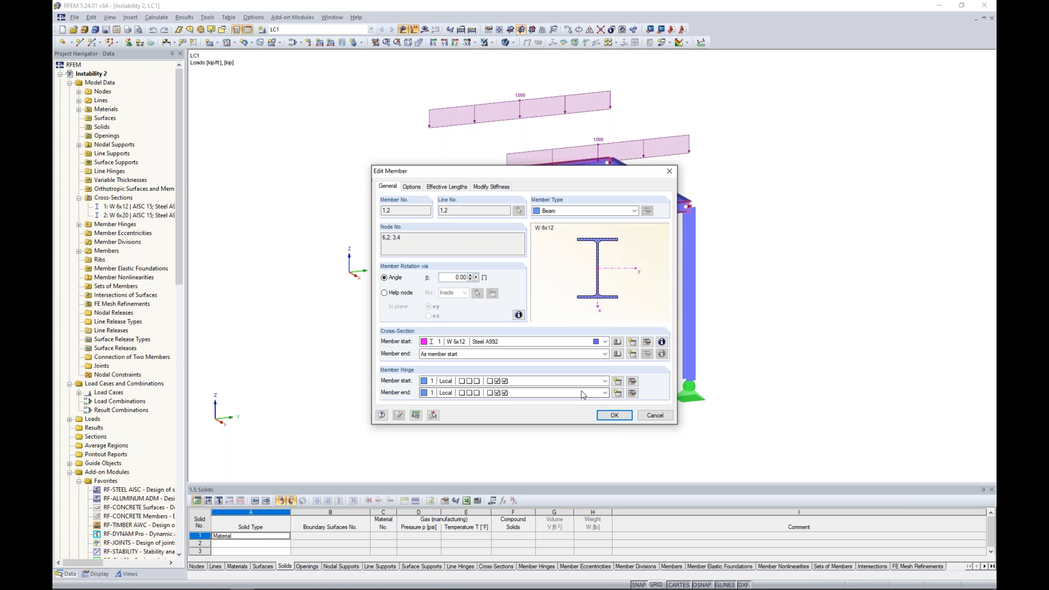
click(632, 382)
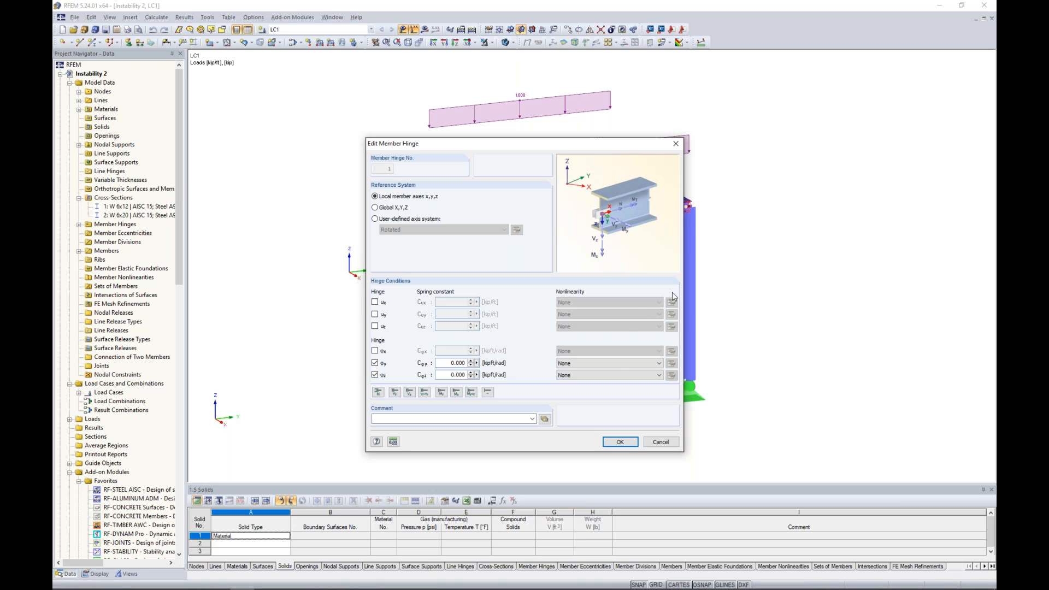
click(658, 443)
click(653, 411)
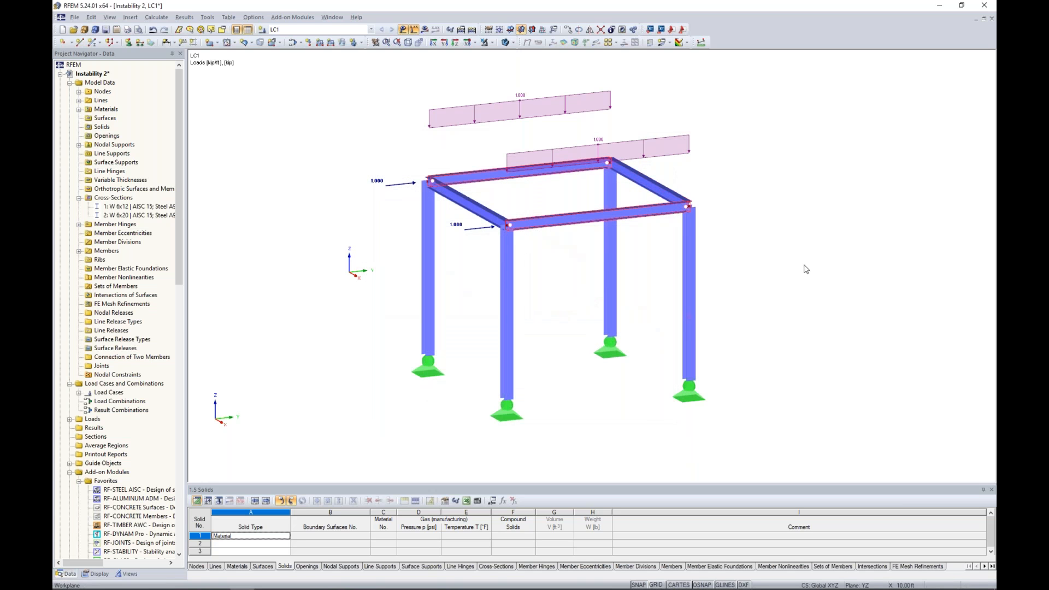
- Try to calculate load case LC1 and read the calculation error description against the model
ctrl+middle_drag(805, 267, 836, 250)
scroll(837, 250, down, 1)
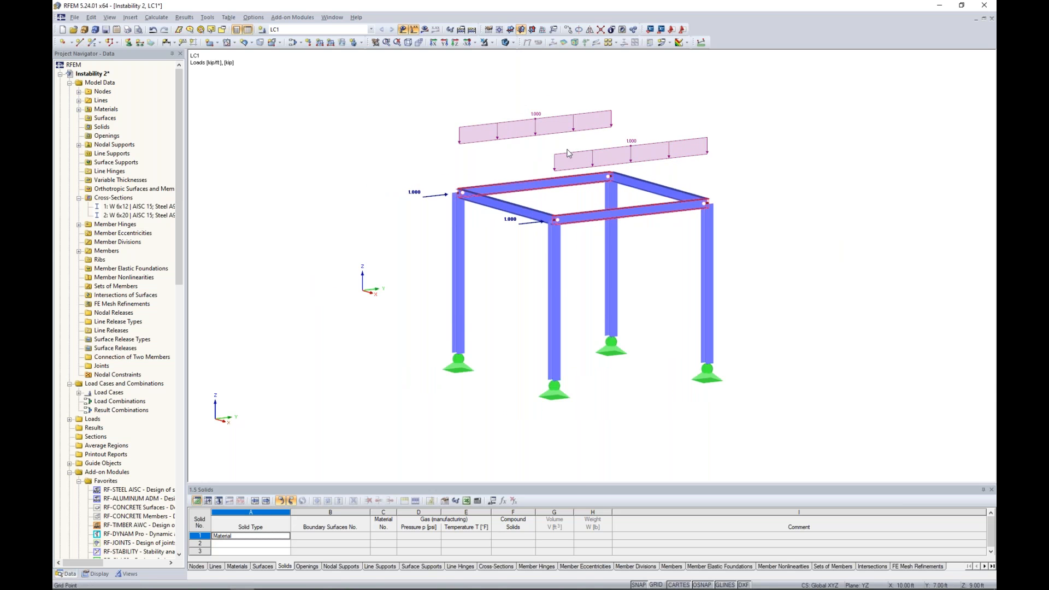
ctrl+middle_drag(545, 285, 494, 284)
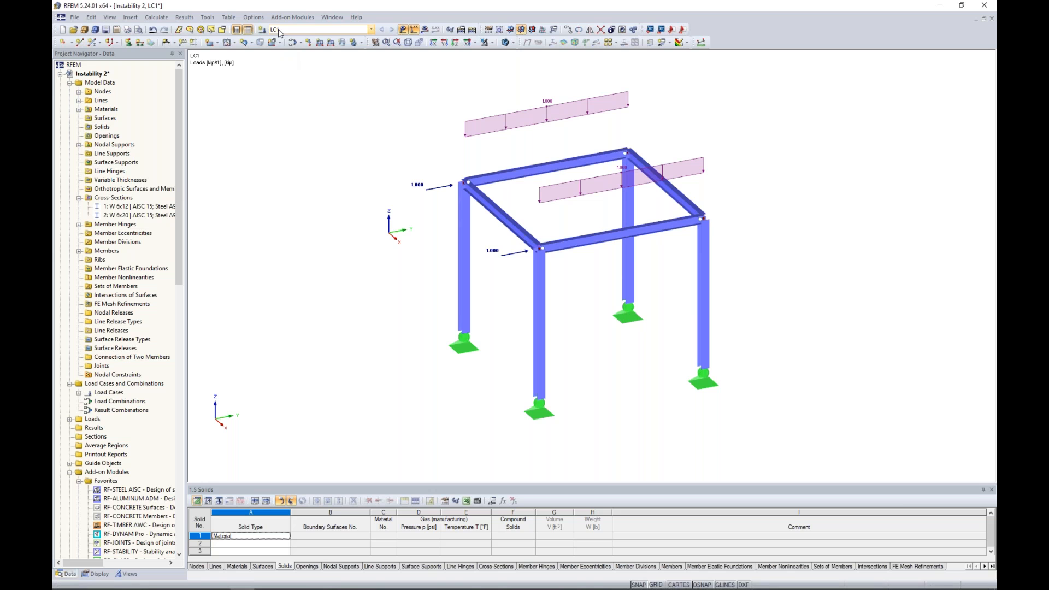
click(425, 29)
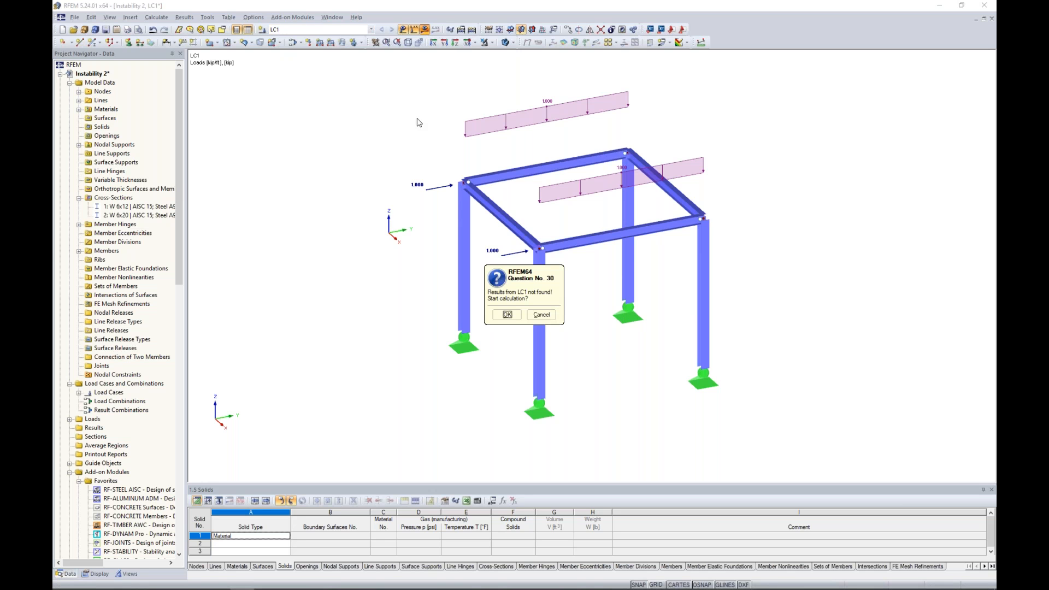
click(507, 315)
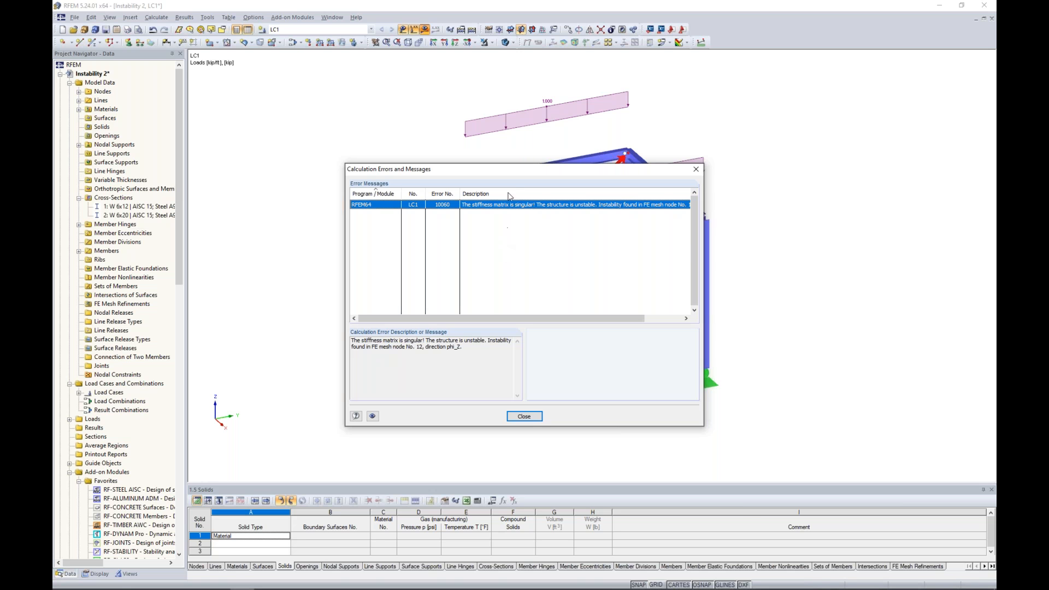
drag(518, 168, 559, 266)
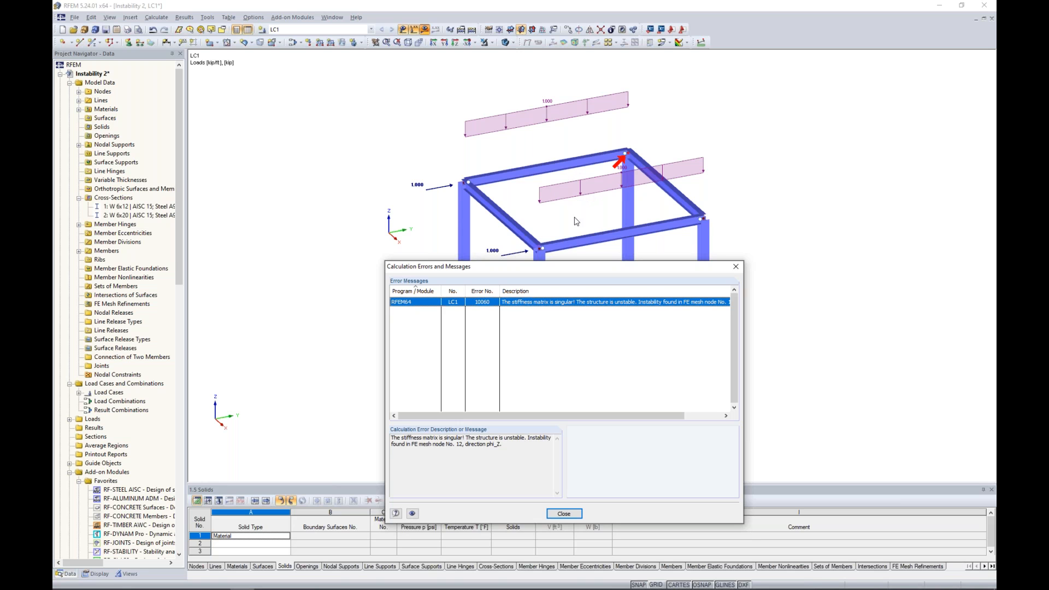
drag(596, 265, 610, 177)
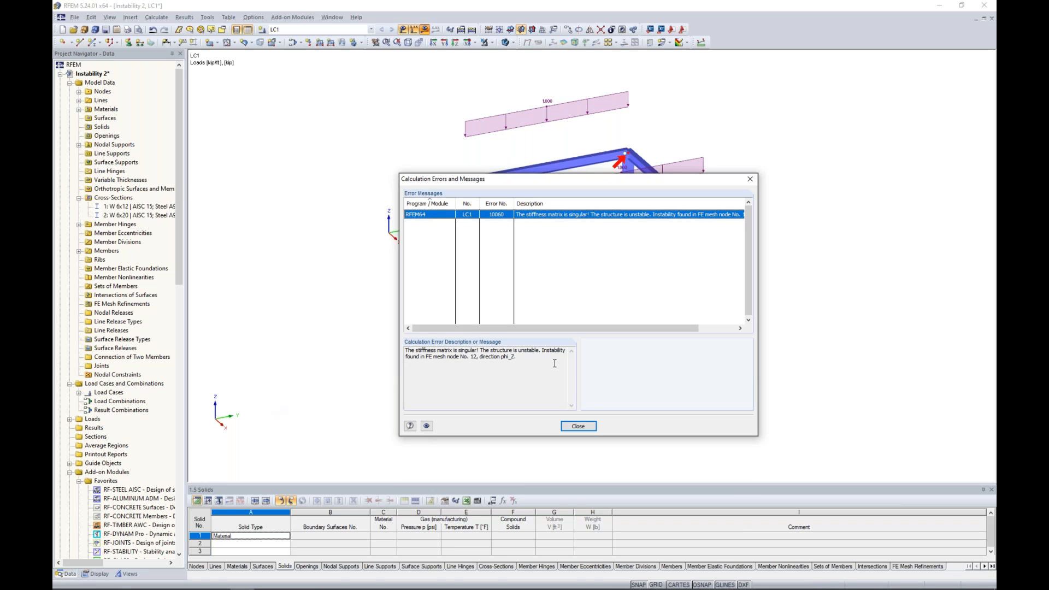
click(578, 427)
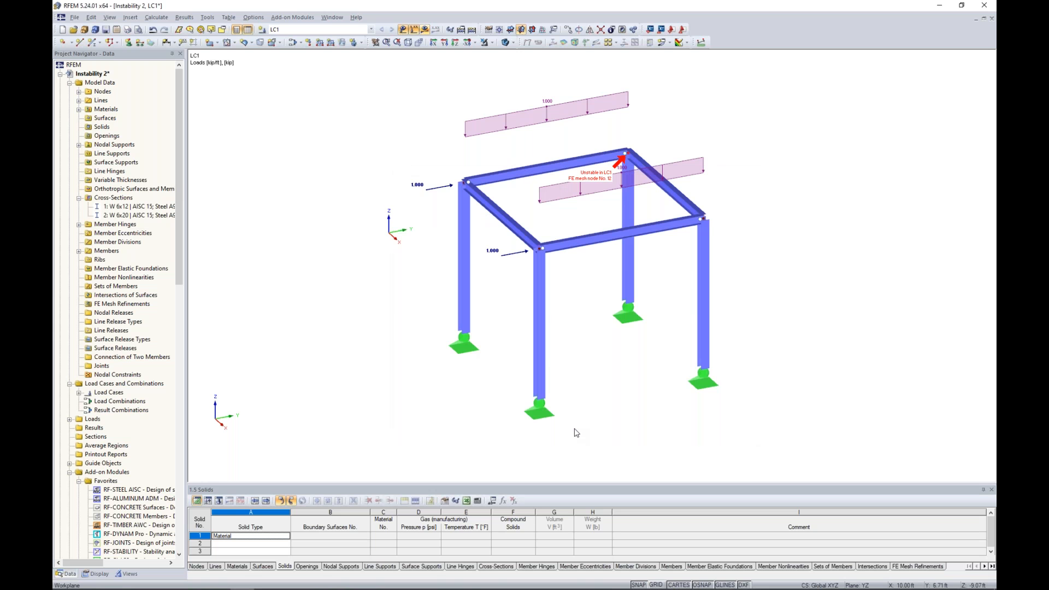
- Hide the loads and run the model check for identical nodes
ctrl+middle_drag(613, 386, 567, 363)
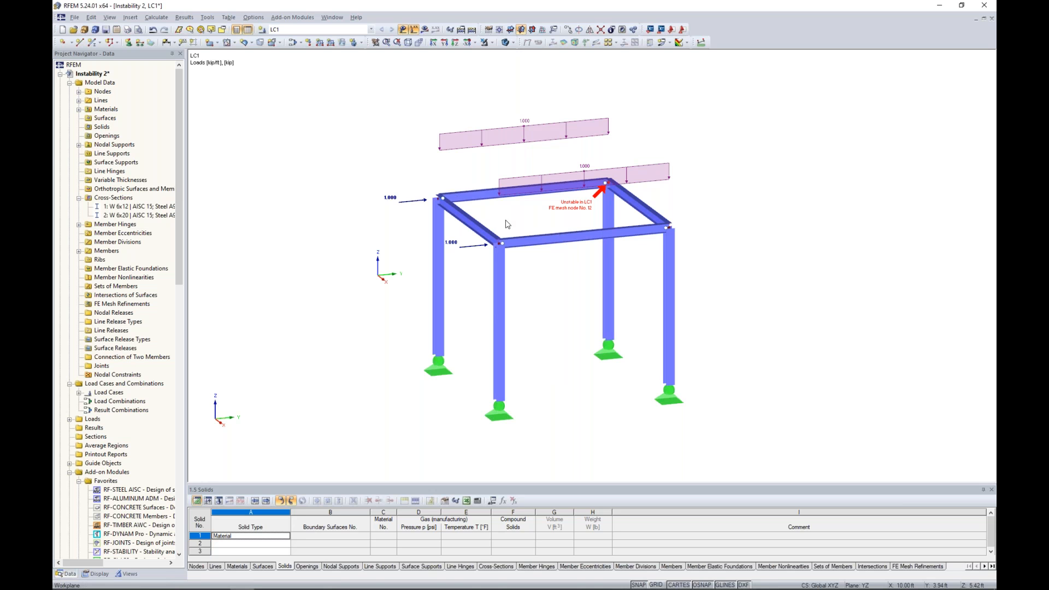
click(413, 29)
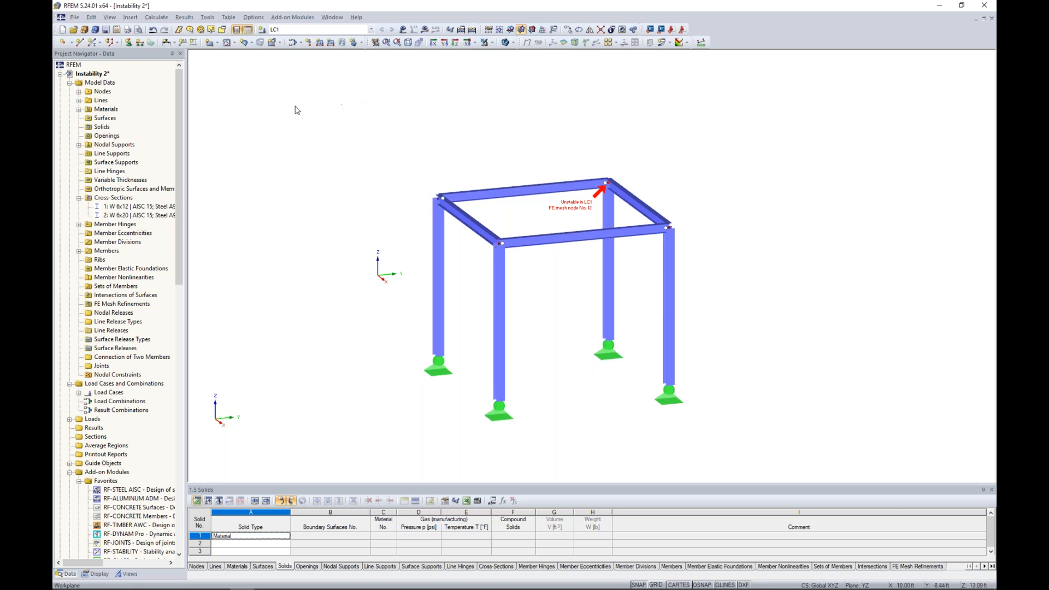
click(208, 17)
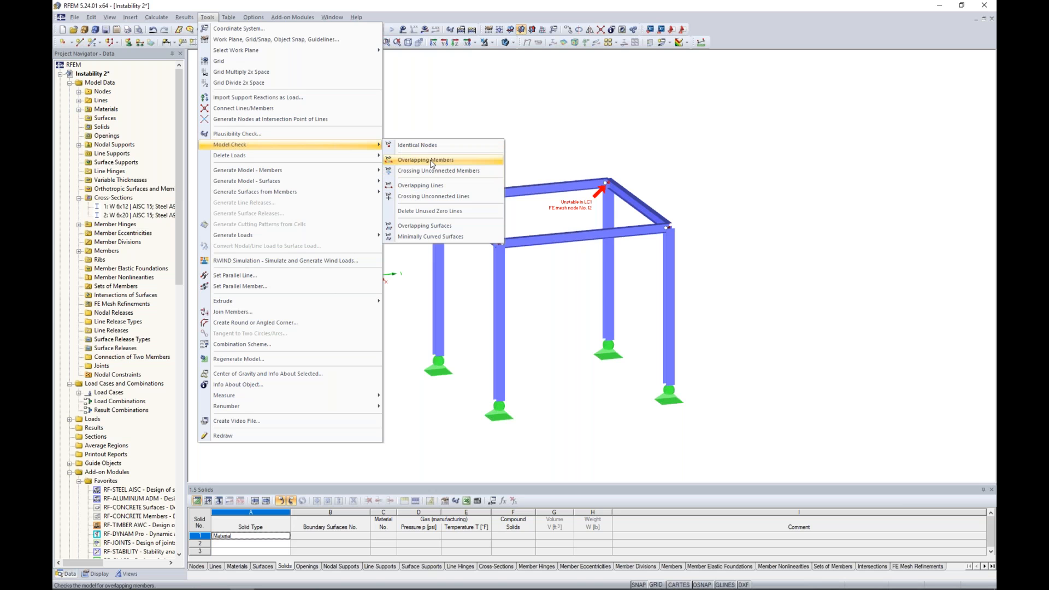
click(434, 144)
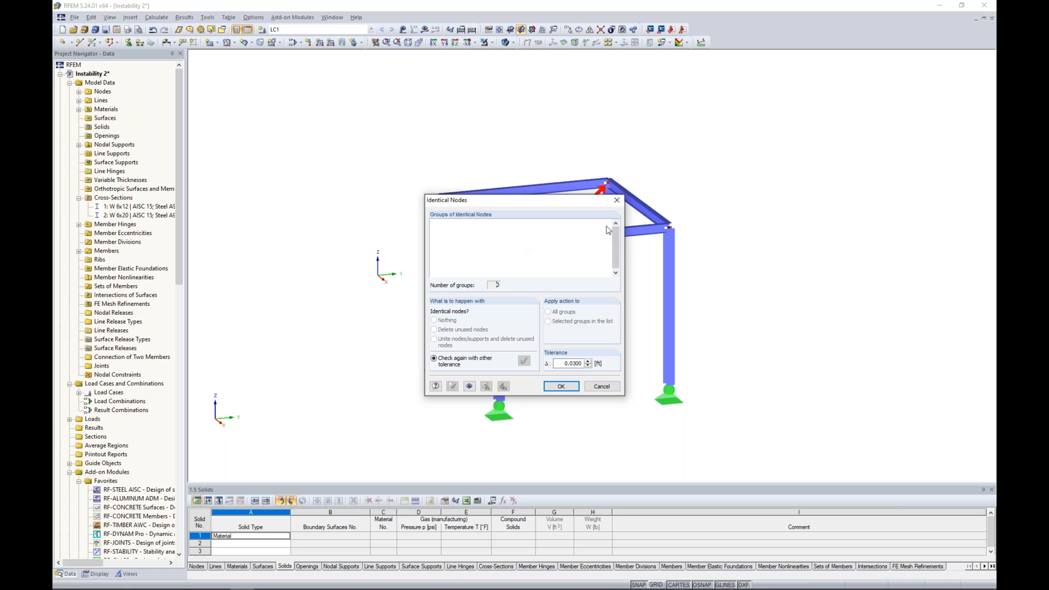
click(617, 201)
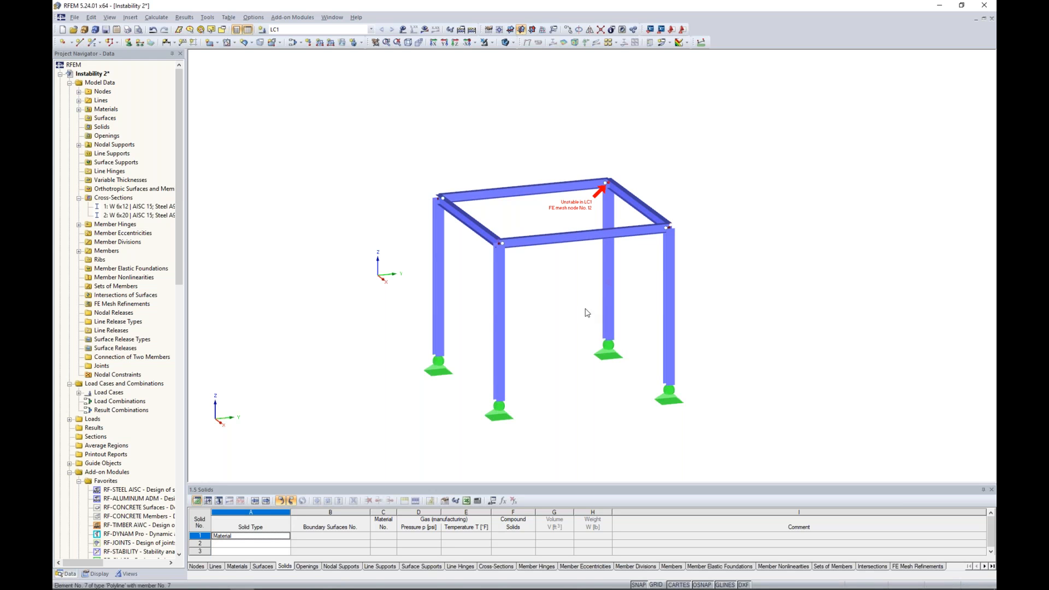
- Open the RF-STABILITY add-on module and try to calculate stability case CA1 using load case LC1
middle_drag(555, 302, 549, 254)
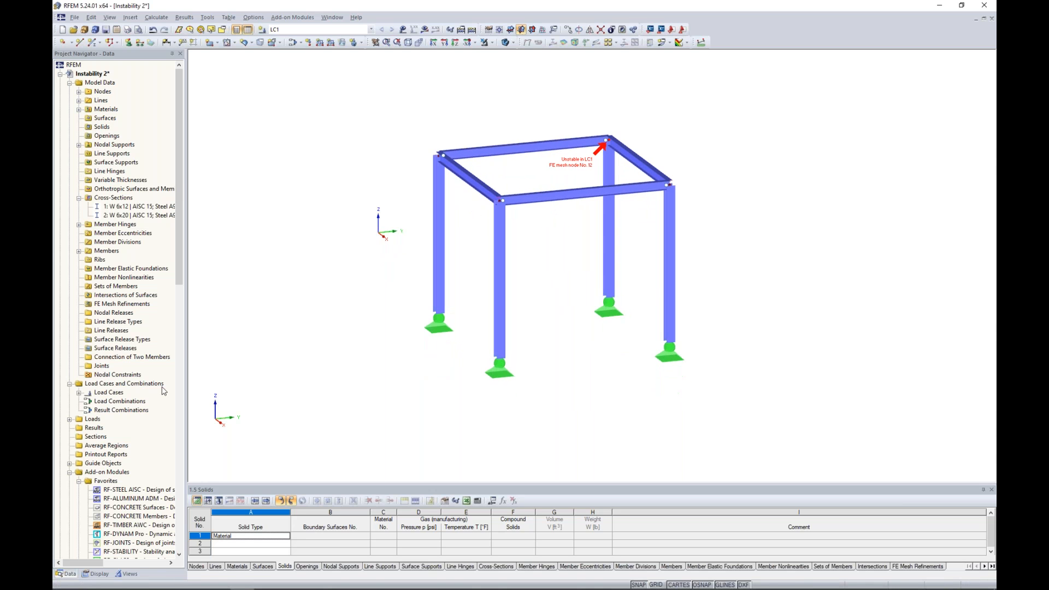
scroll(164, 392, down, 4)
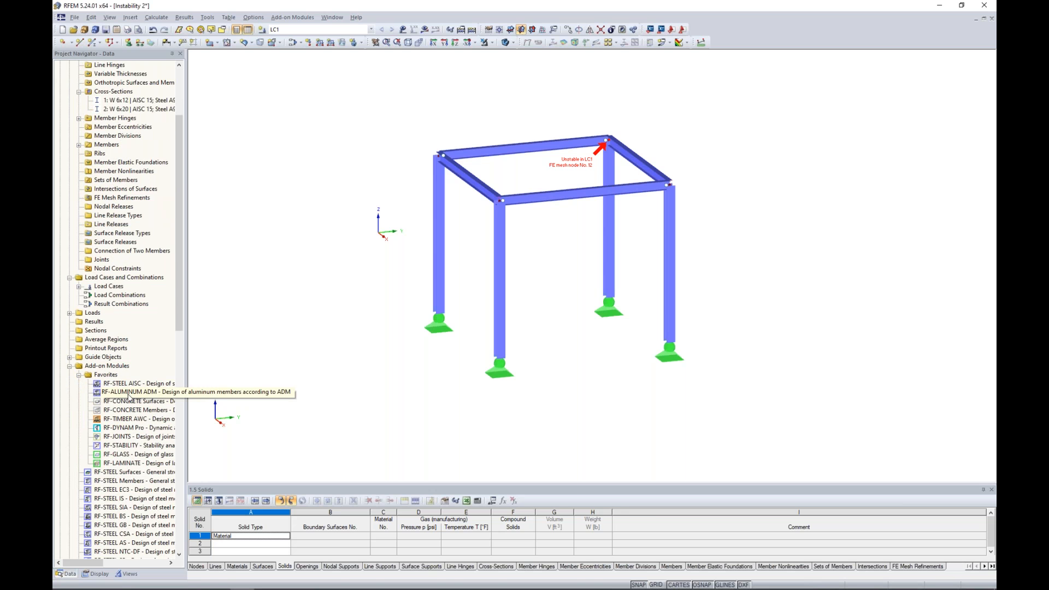
double_click(121, 445)
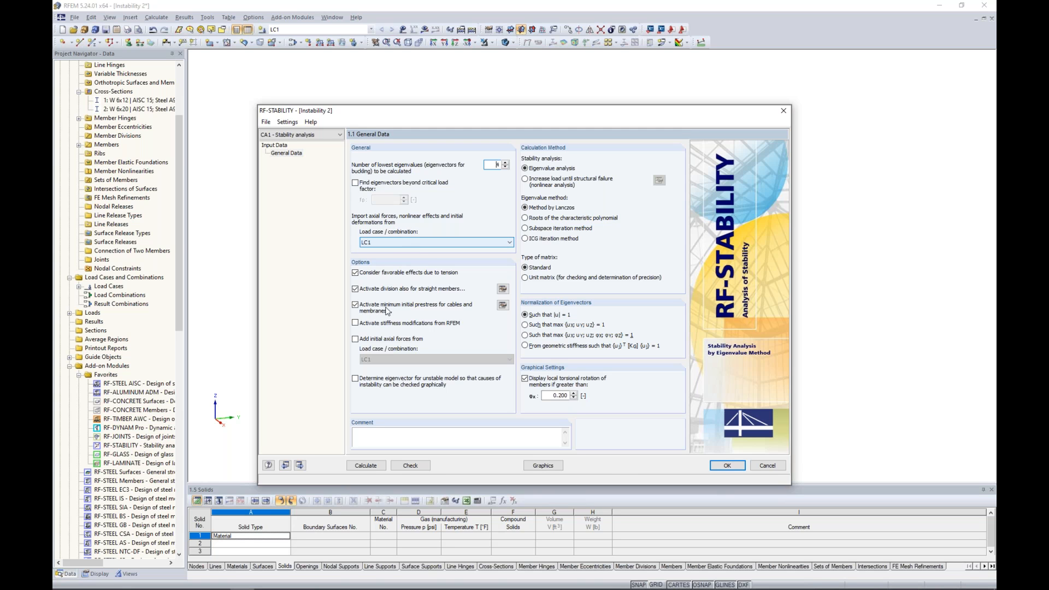
click(366, 466)
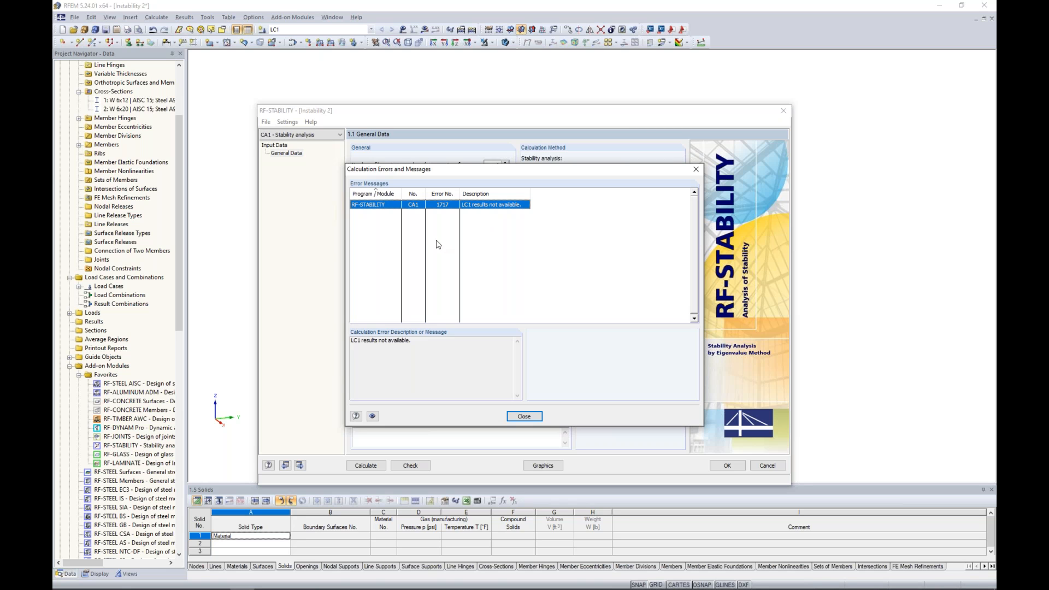
click(696, 170)
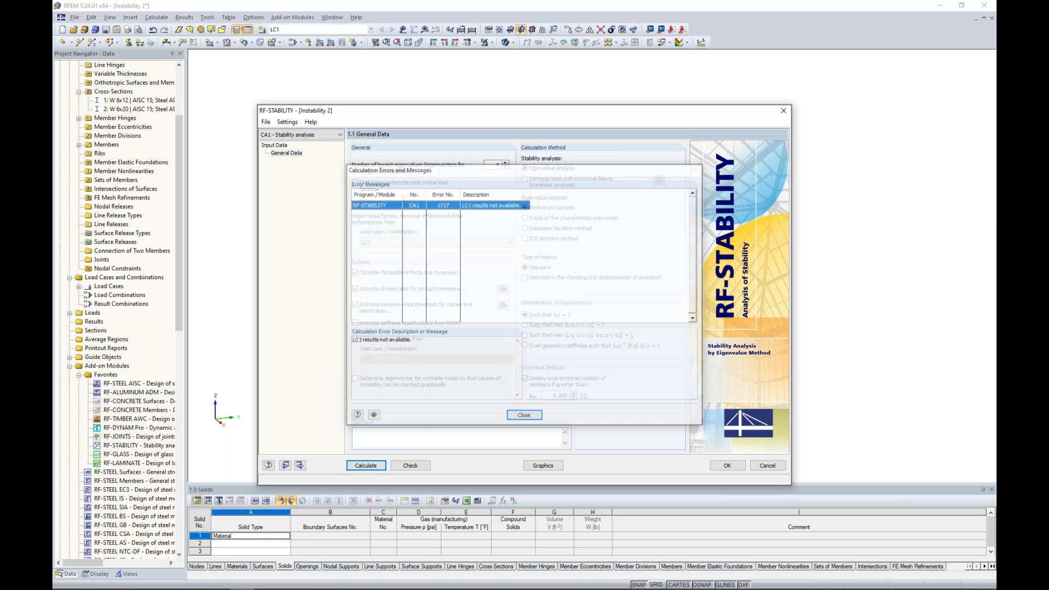
- Enable determining the eigenvector for an unstable model, calculate the stability case, and show the result graphically
click(356, 380)
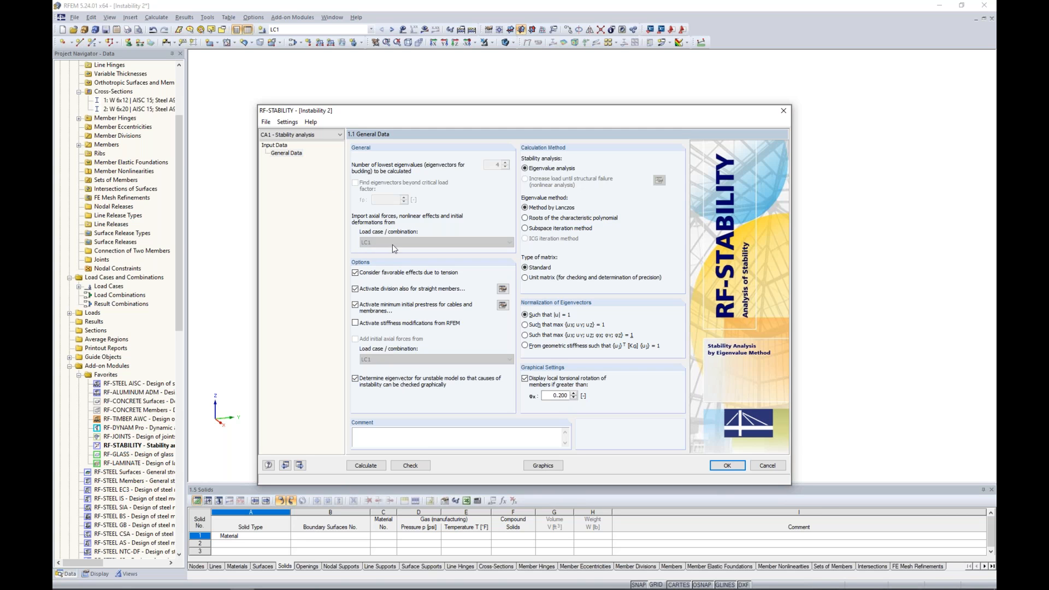
click(366, 466)
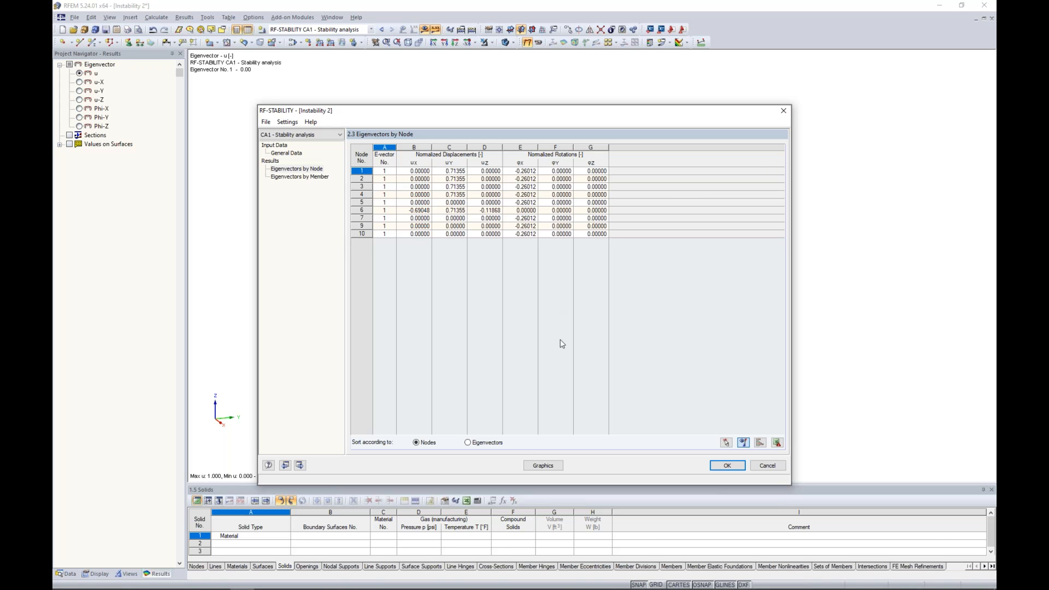
click(542, 467)
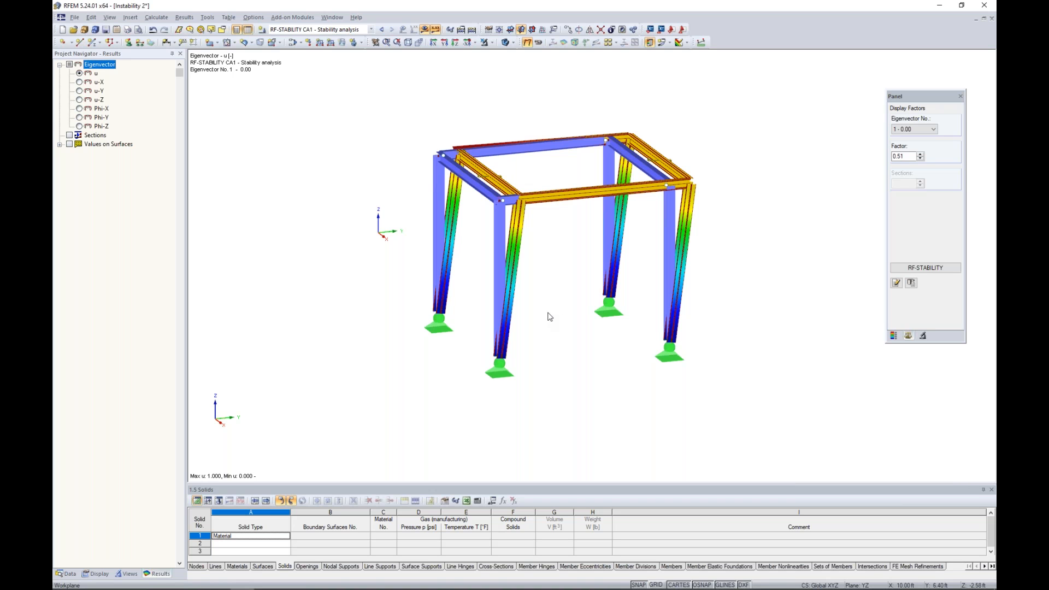
- Display the undeformed frame as a line model and animate the shape of eigenvector 1
ctrl+middle_drag(556, 320, 534, 309)
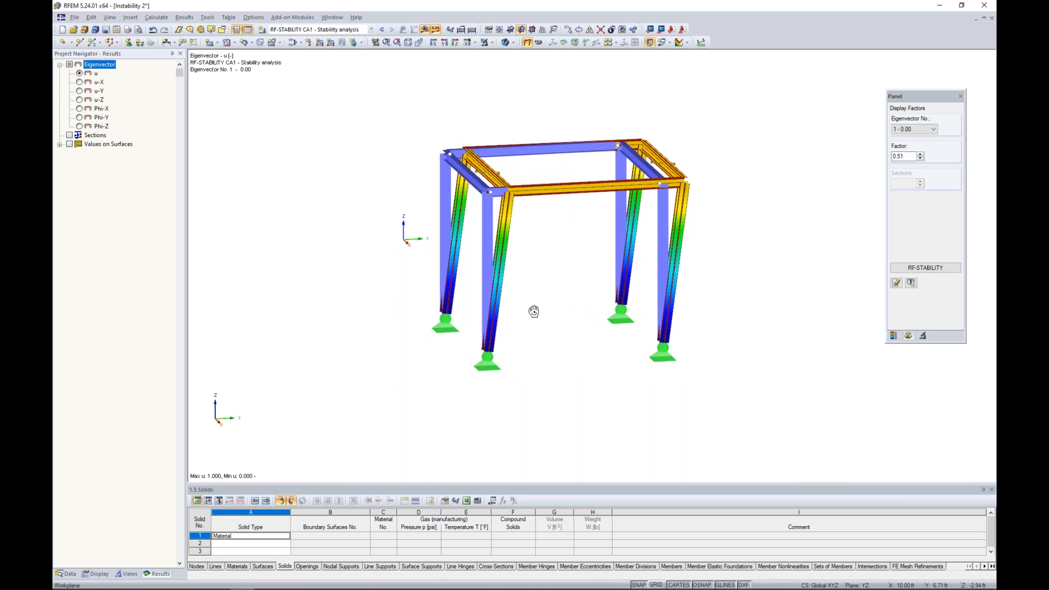
click(507, 43)
click(508, 43)
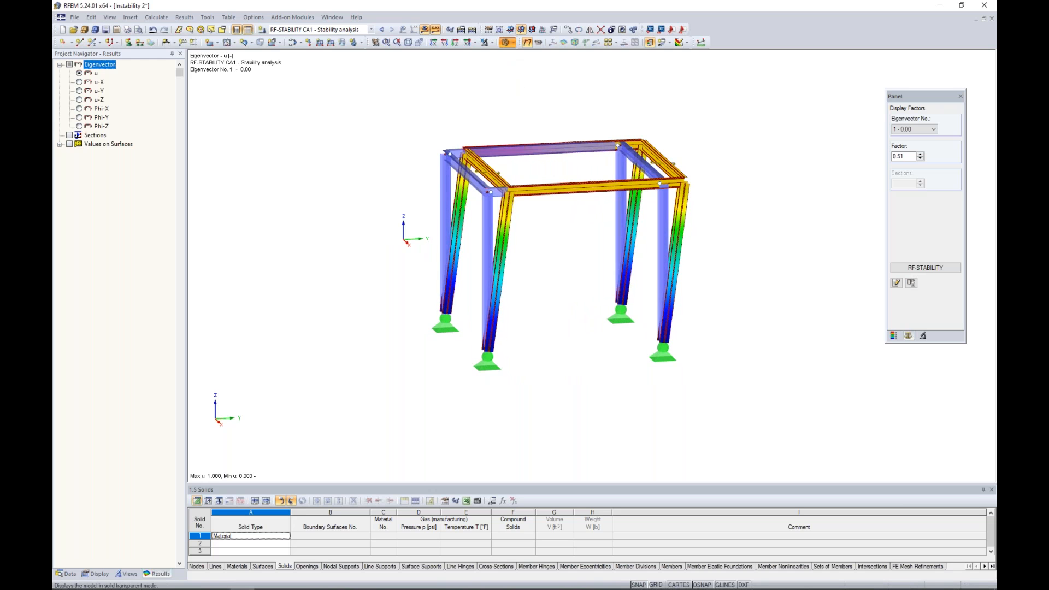
ctrl+middle_drag(397, 227, 658, 263)
scroll(543, 225, up, 3)
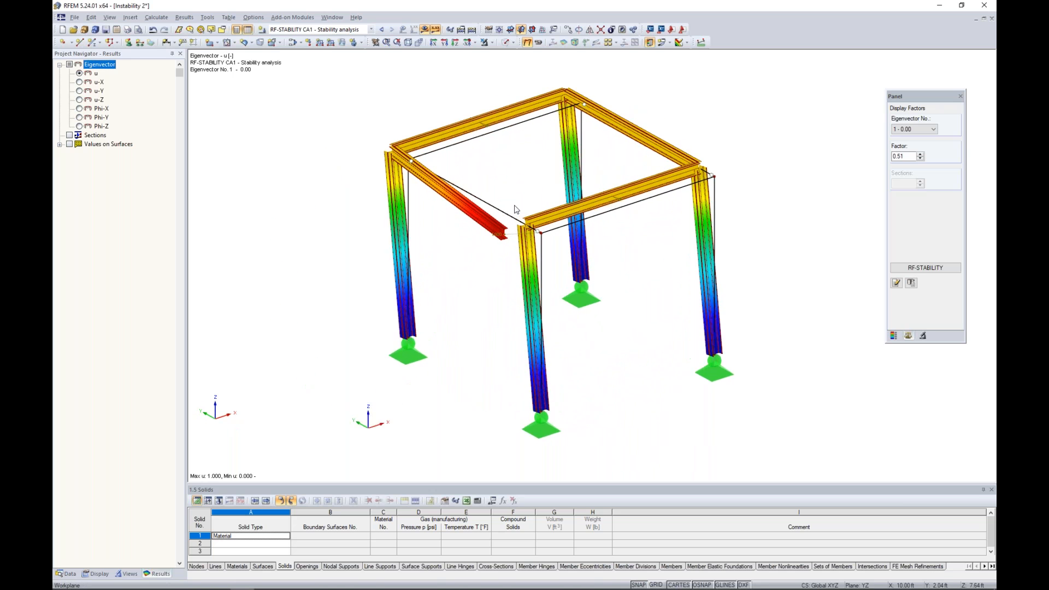
click(538, 42)
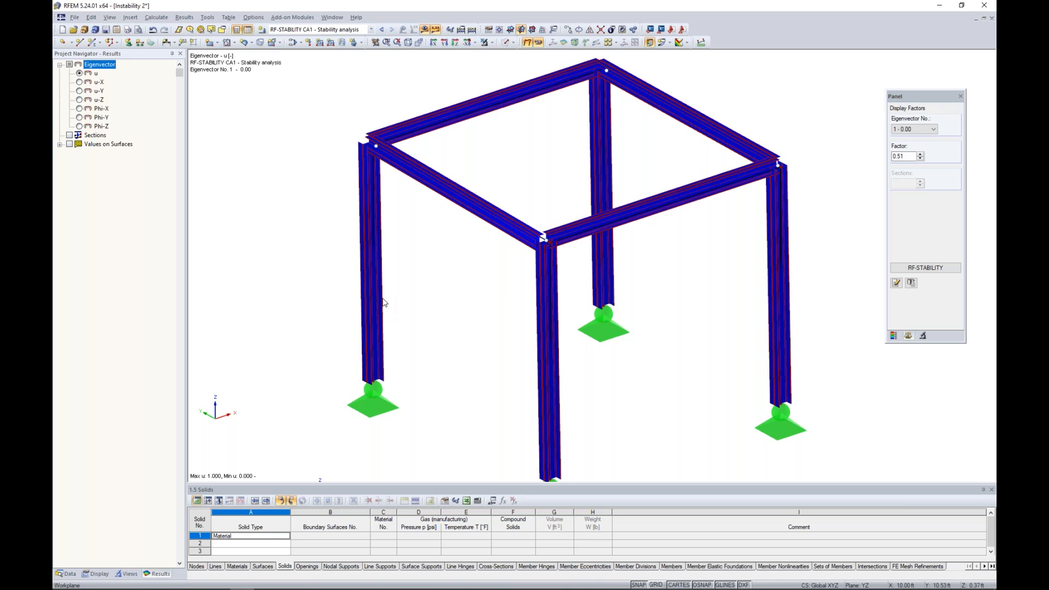
click(538, 43)
- Hide the eigenvector results and inspect the suspect upper corner joint of the frame at close range
ctrl+middle_drag(726, 242, 280, 224)
click(424, 31)
middle_drag(493, 142, 609, 197)
scroll(494, 182, up, 4)
scroll(494, 186, up, 3)
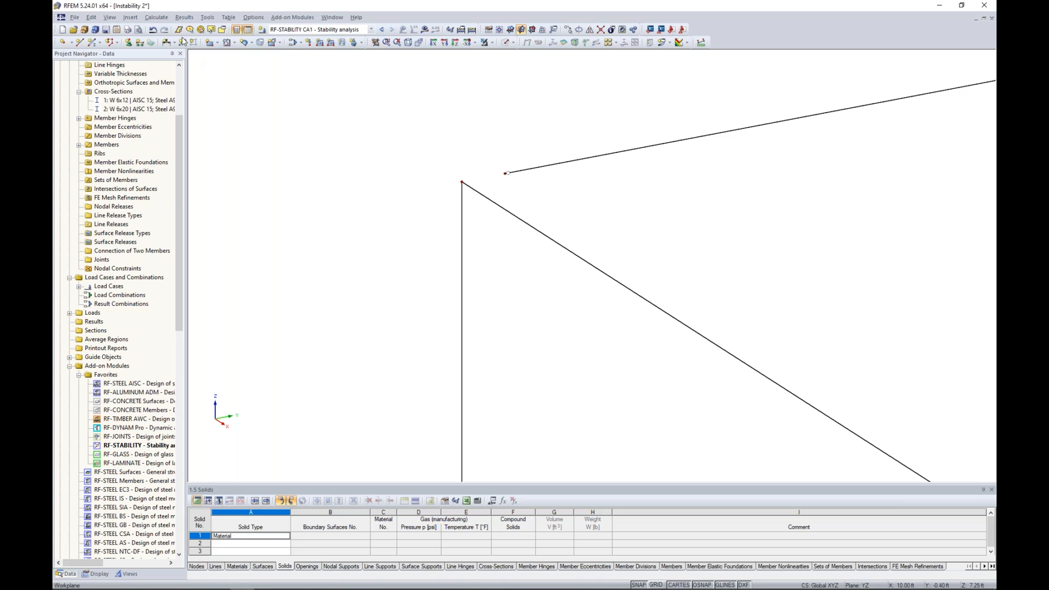
- Check the full-precision value of the maximum distance between a node and a line in the FE mesh settings, leaving the settings unchanged
click(156, 18)
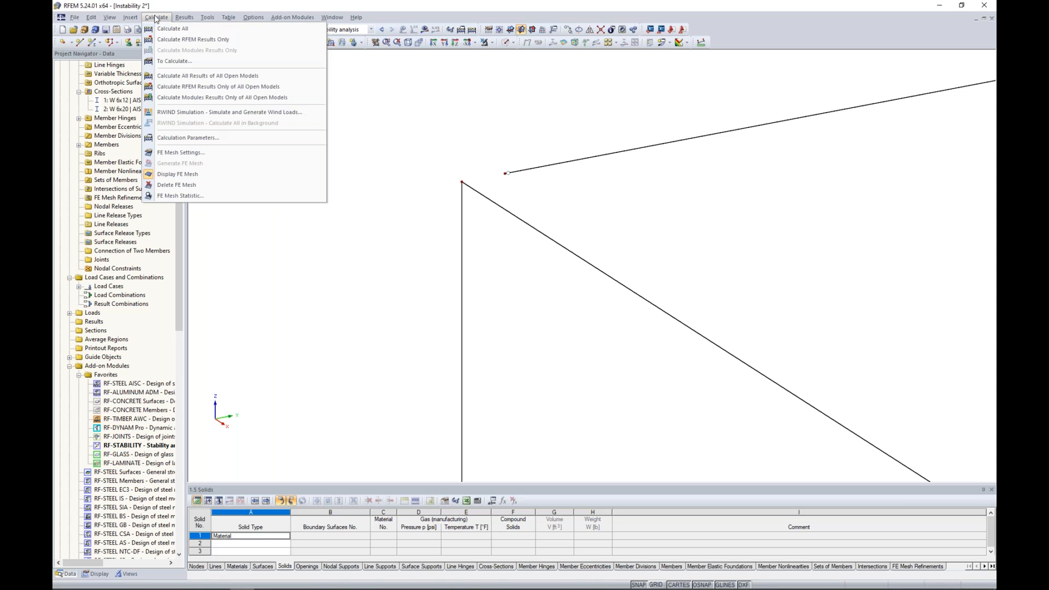
click(180, 152)
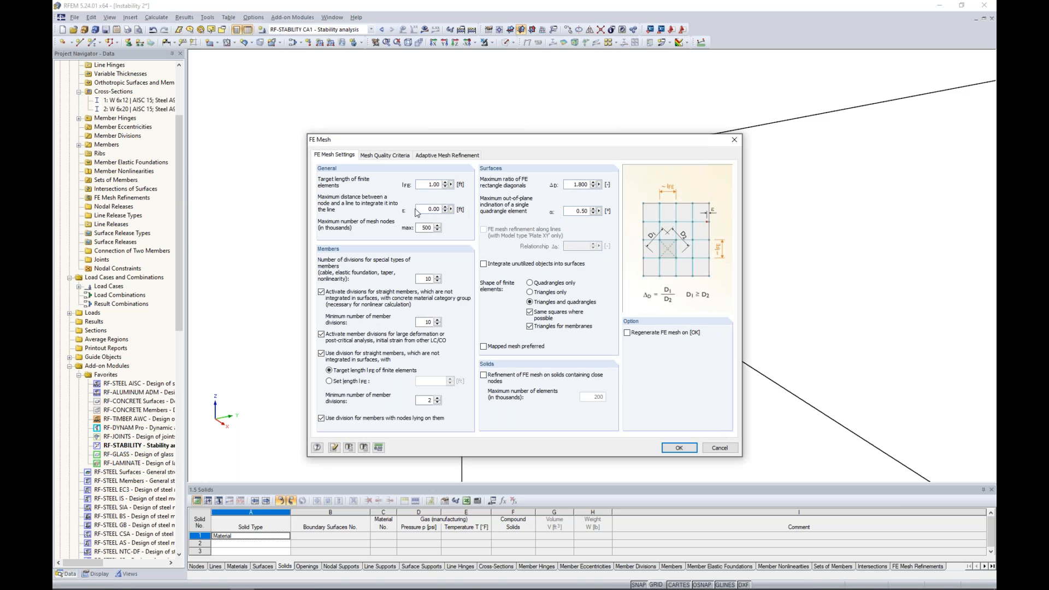
click(422, 209)
click(452, 209)
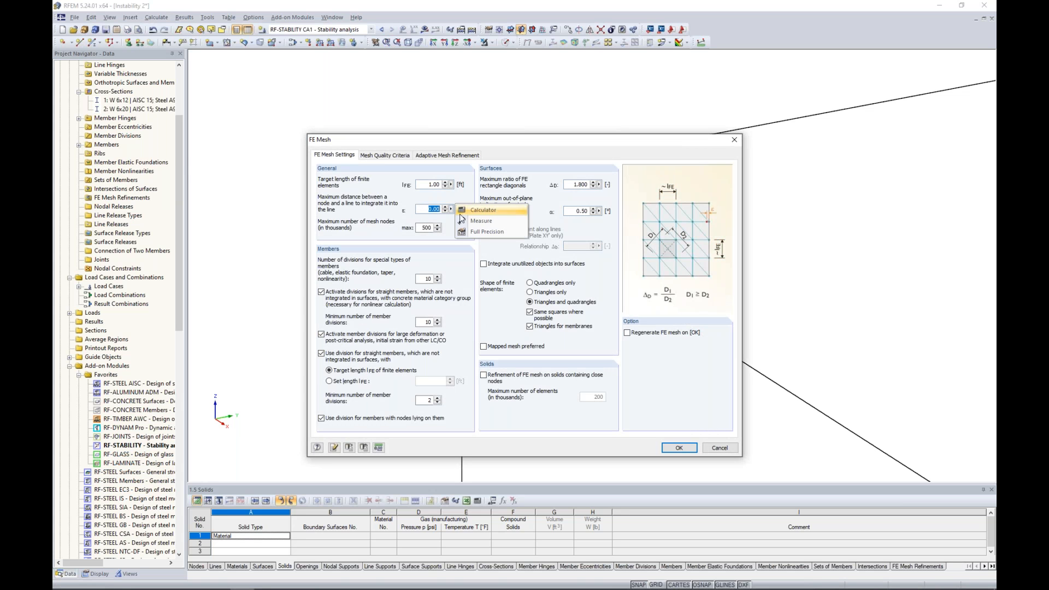
click(477, 241)
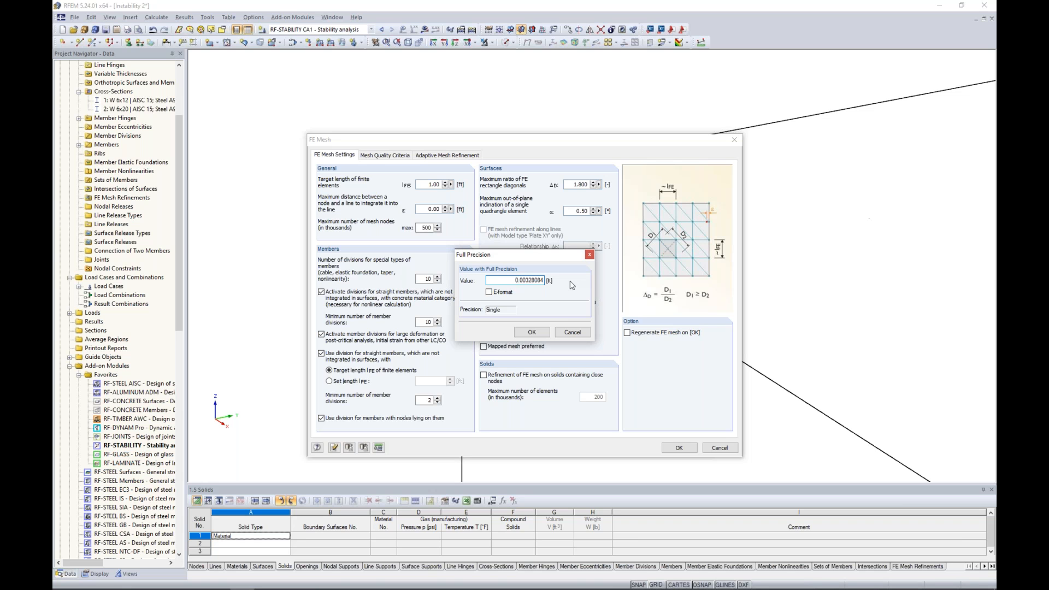
click(577, 334)
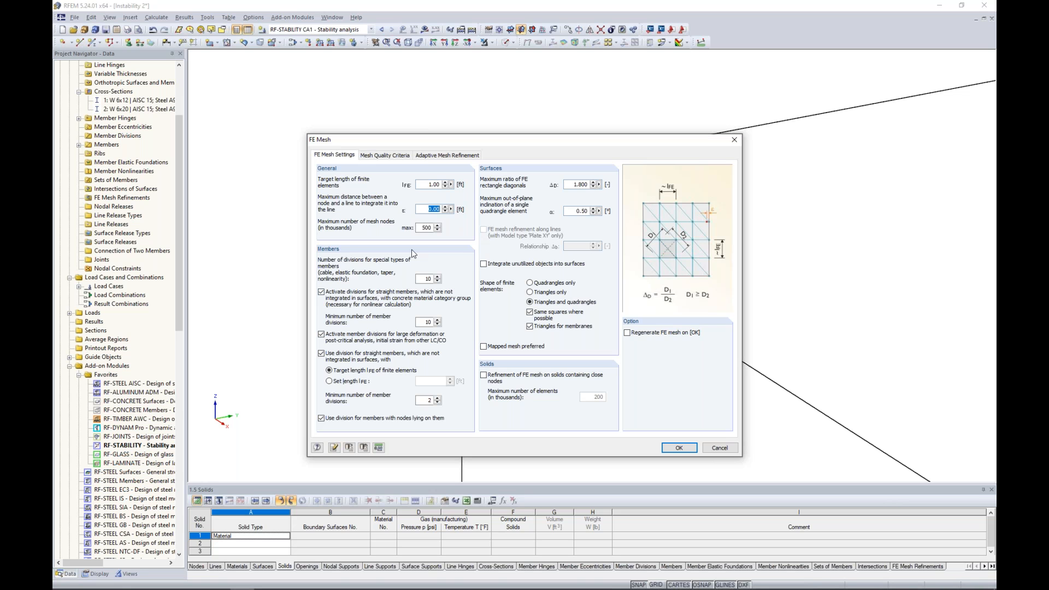
click(720, 448)
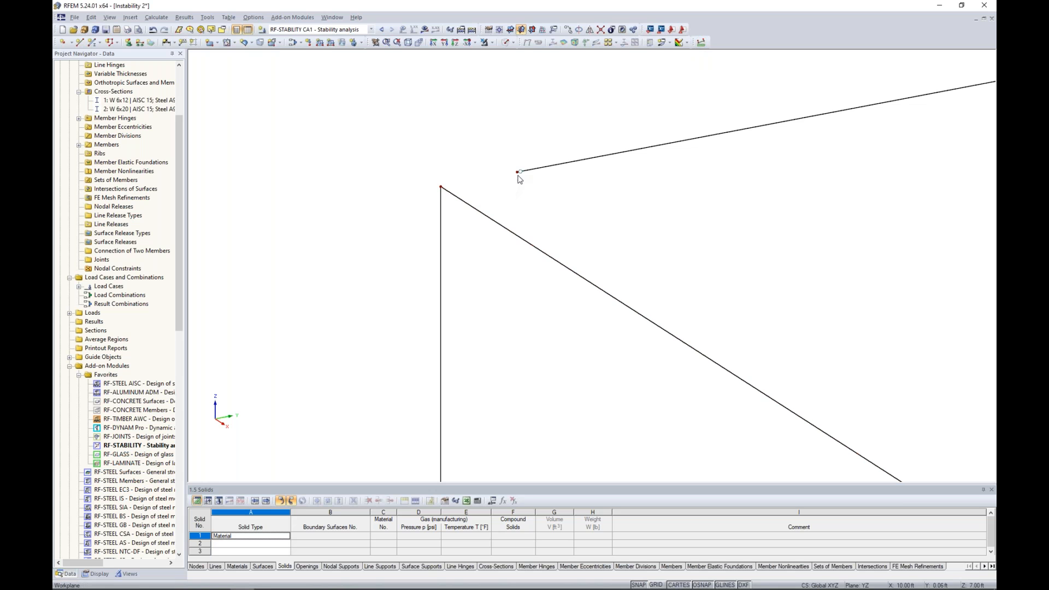
- Move the disconnected beam end node onto the column's top node and return to the rendered view of the whole frame
drag(519, 175, 441, 187)
scroll(601, 211, down, 15)
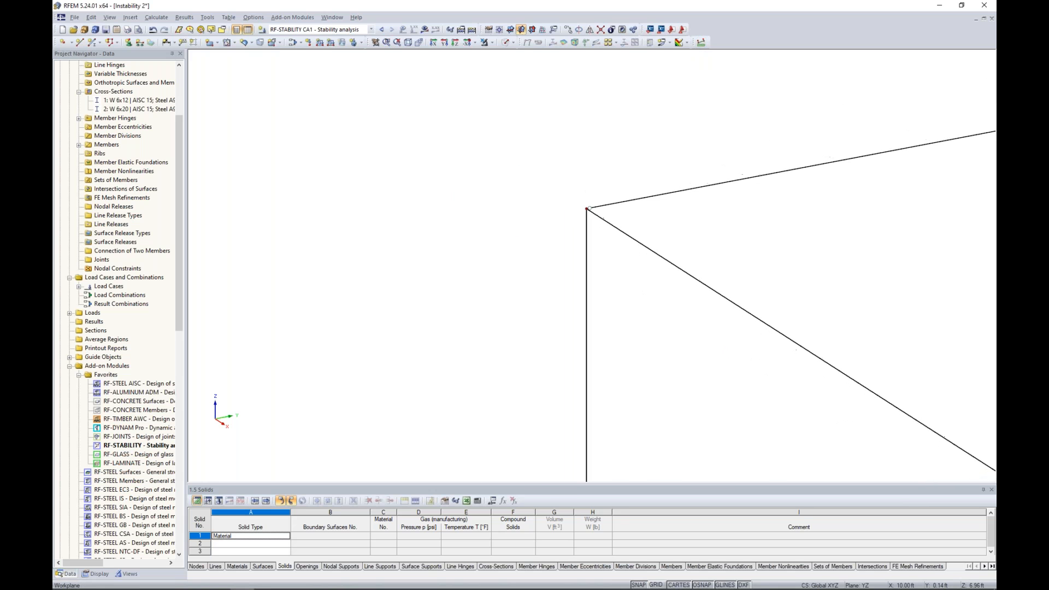
click(506, 42)
scroll(449, 246, up, 5)
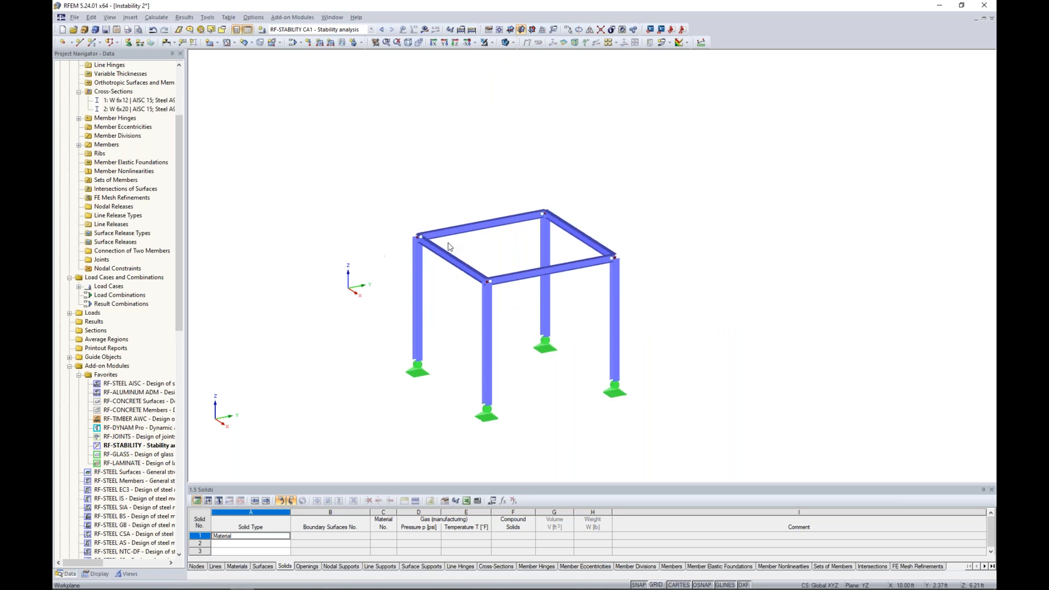
- Switch to load case LC1 with its loads displayed and run its calculation
click(370, 29)
click(355, 36)
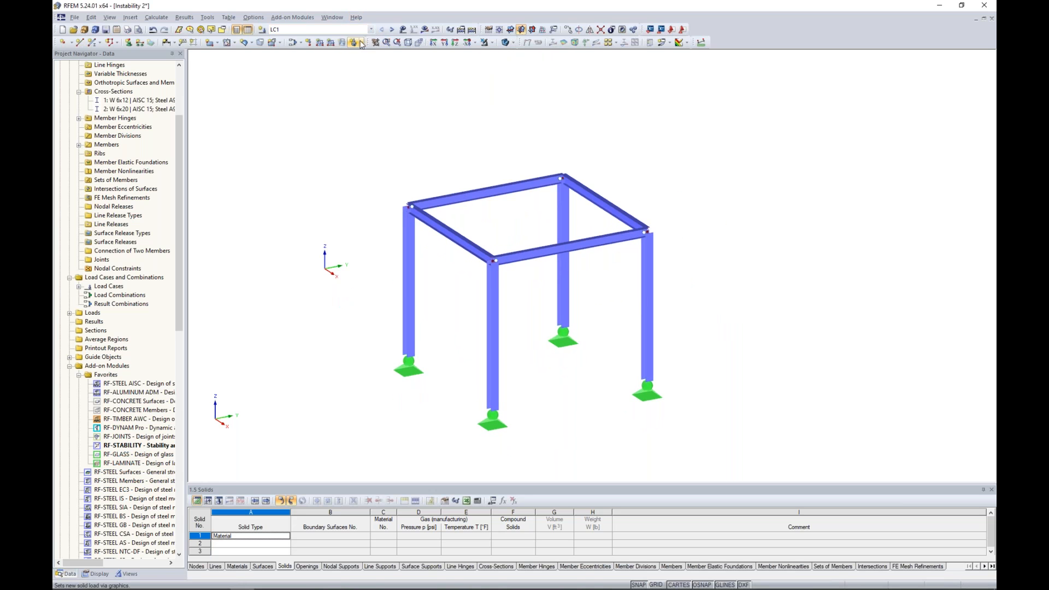
click(403, 30)
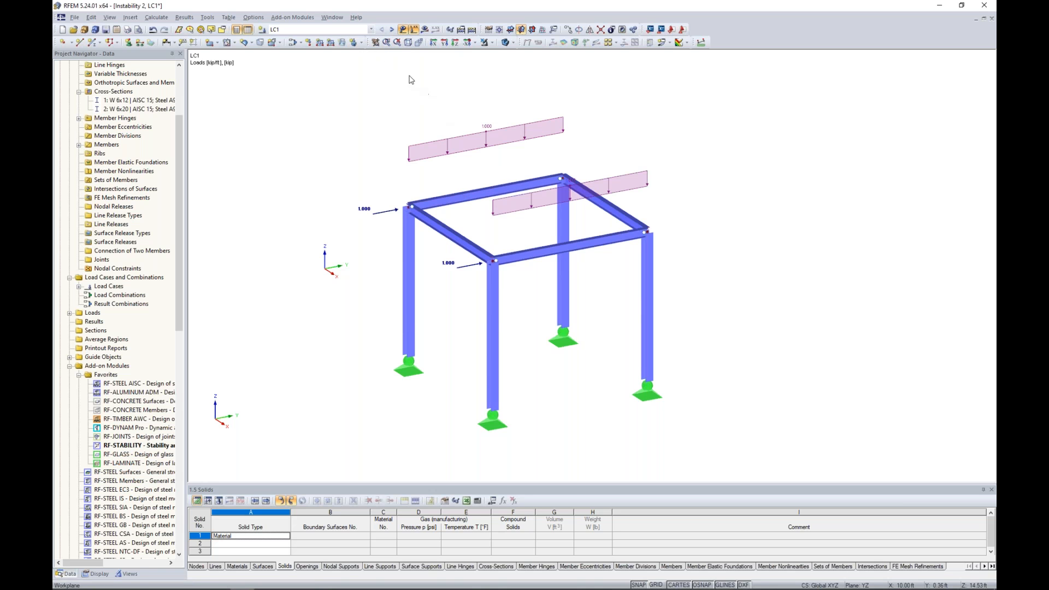
click(424, 30)
click(507, 314)
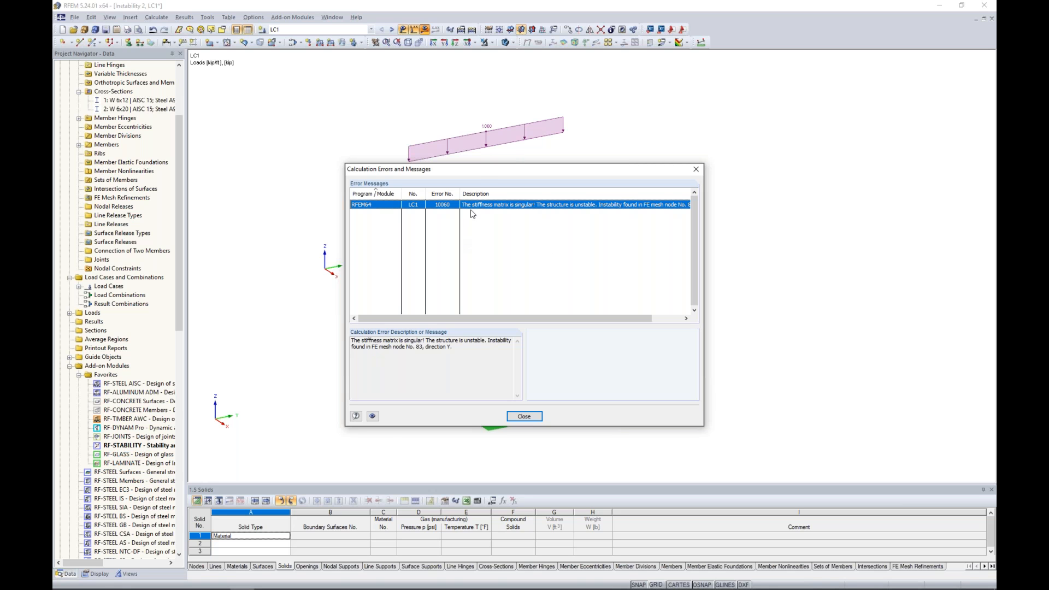
- Examine the calculation error message for LC1 alongside the marked mesh node, then close it and hide the loads
drag(476, 170, 757, 185)
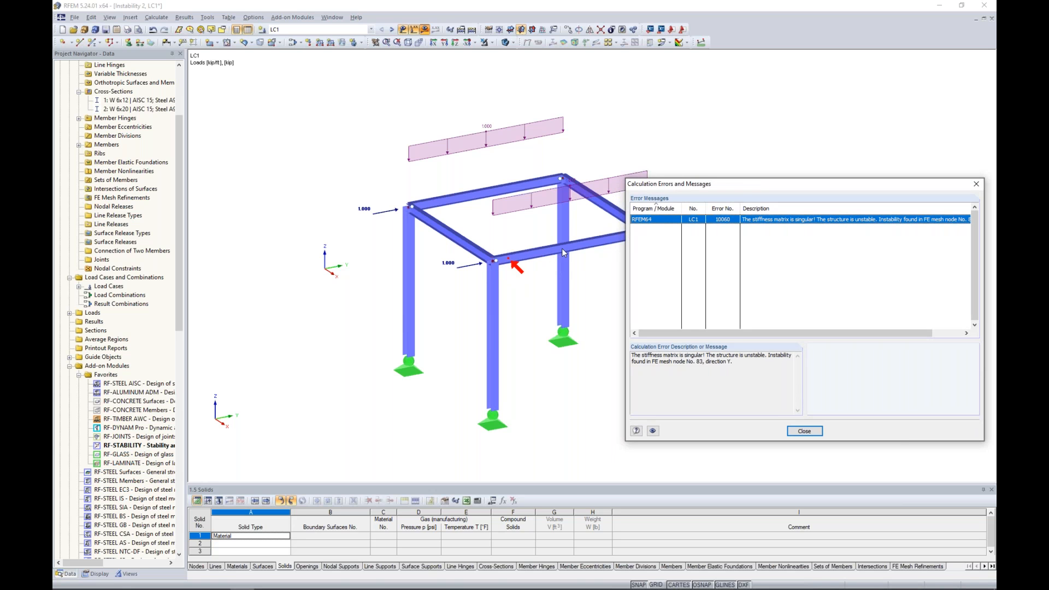
drag(723, 184, 594, 155)
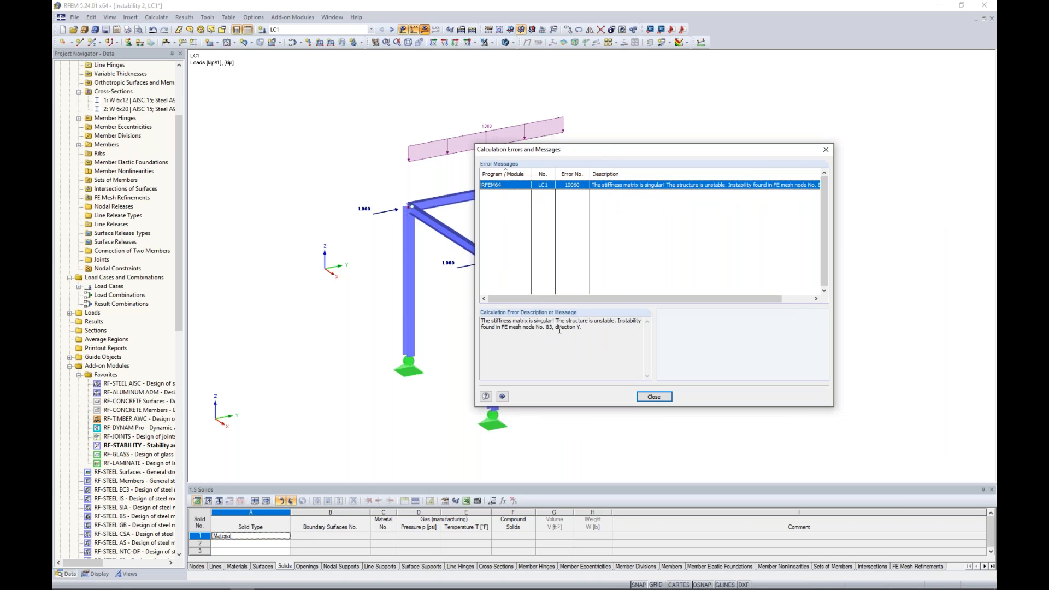
drag(556, 329, 570, 329)
click(586, 330)
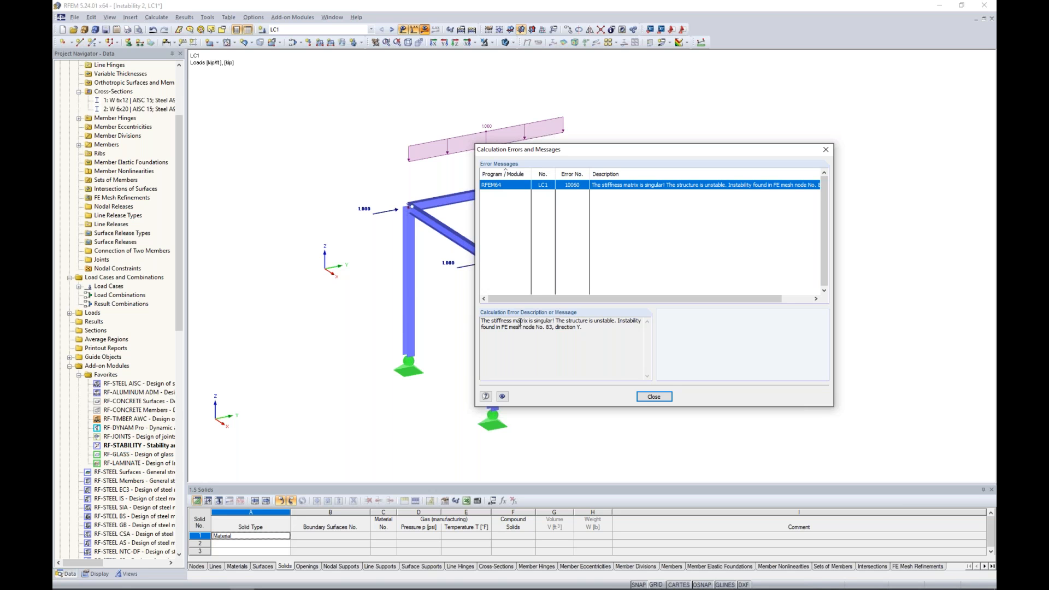
click(651, 397)
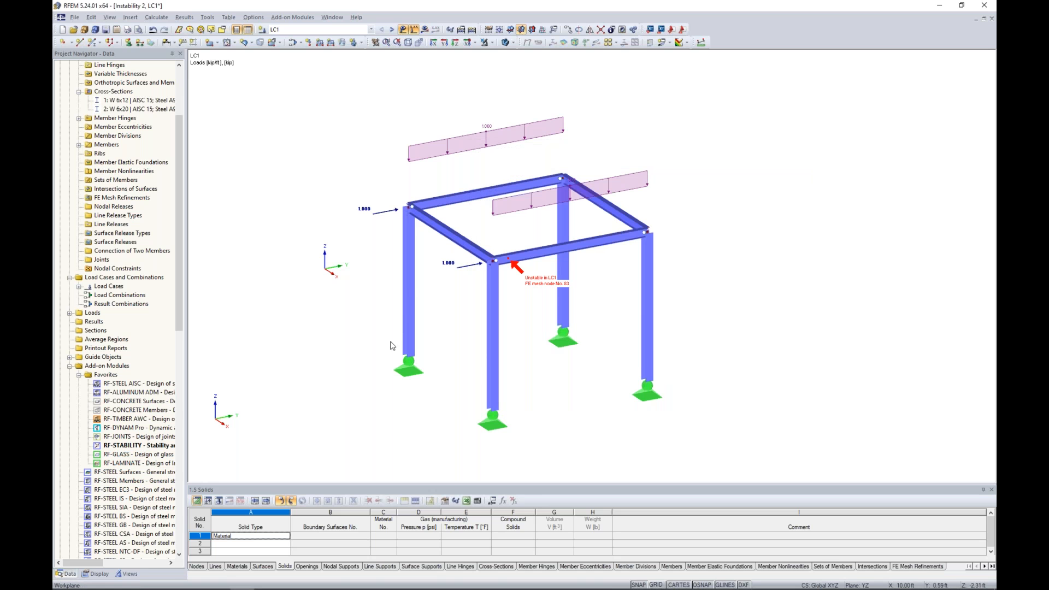
click(402, 29)
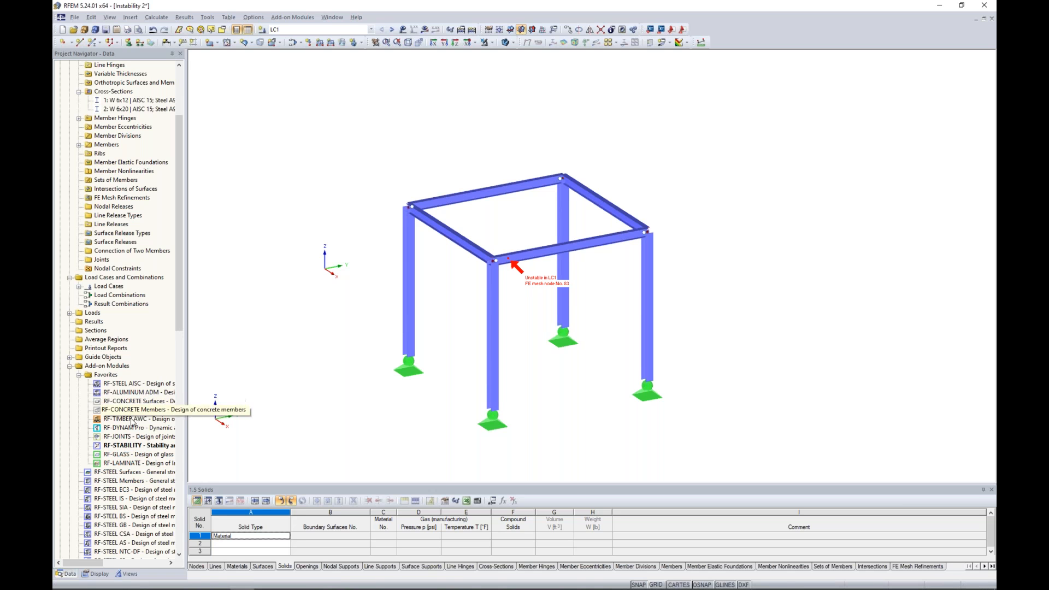
- Recalculate stability case CA1 in RF-STABILITY and show its result graphically
double_click(139, 445)
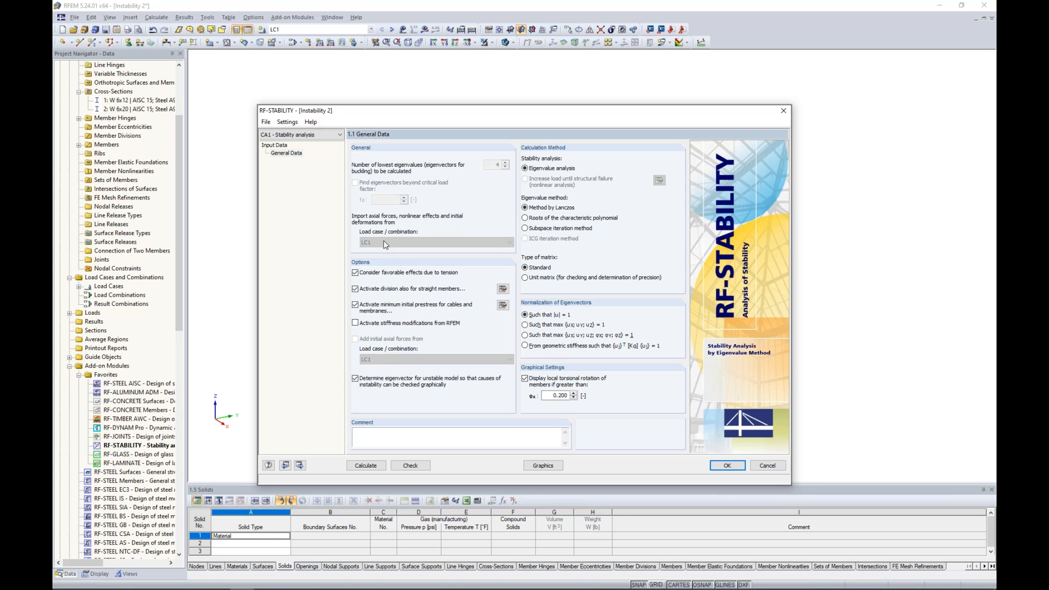
click(366, 465)
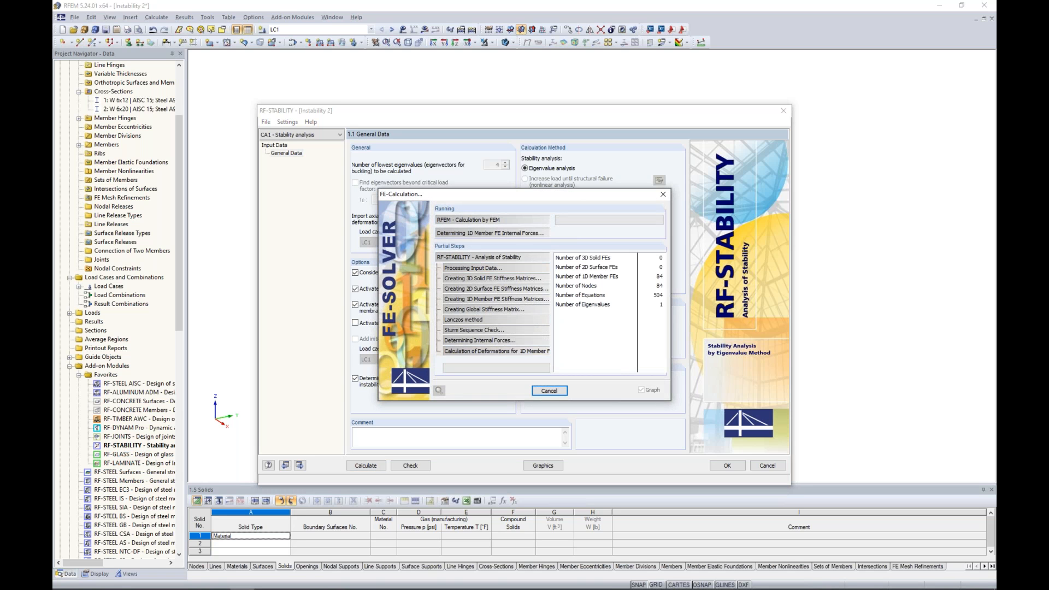
click(542, 465)
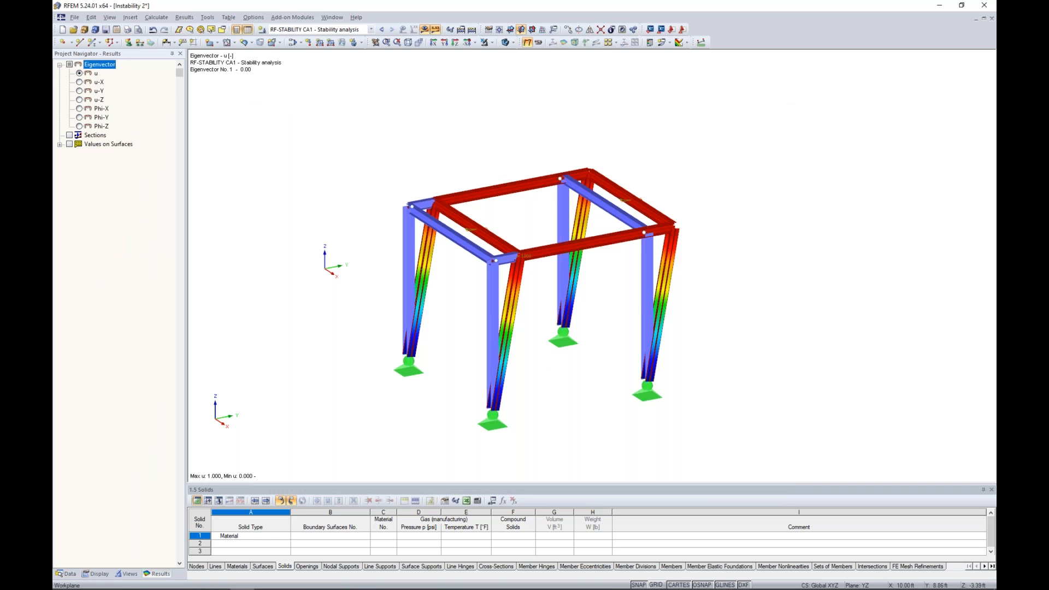
- Examine the frame's eigenvector 1 shape at display factor 1.51, restore the factor to 0.51, and hide the results
ctrl+middle_drag(612, 389, 583, 382)
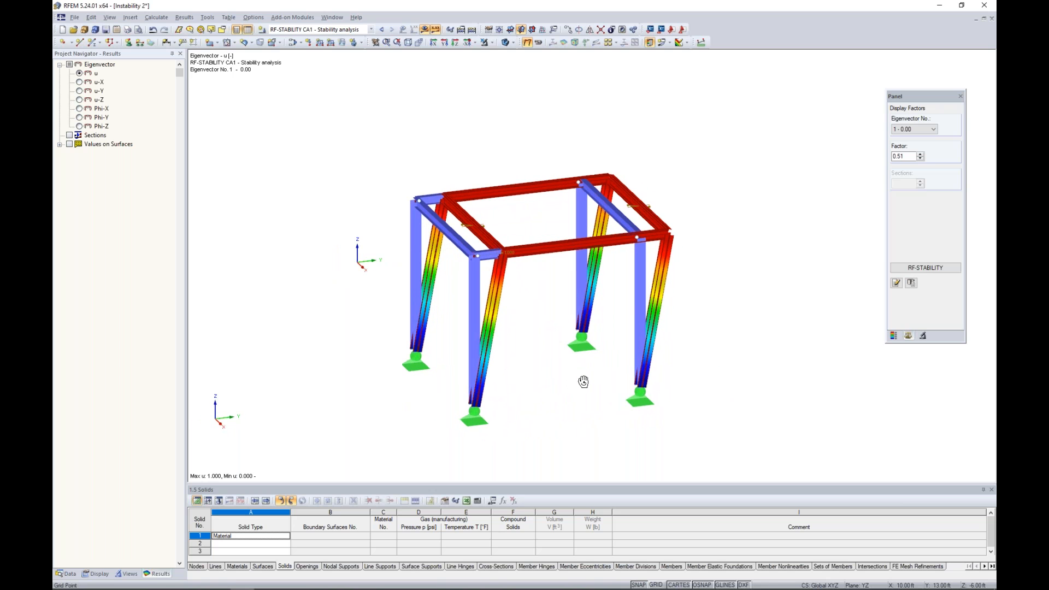
scroll(535, 432, up, 1)
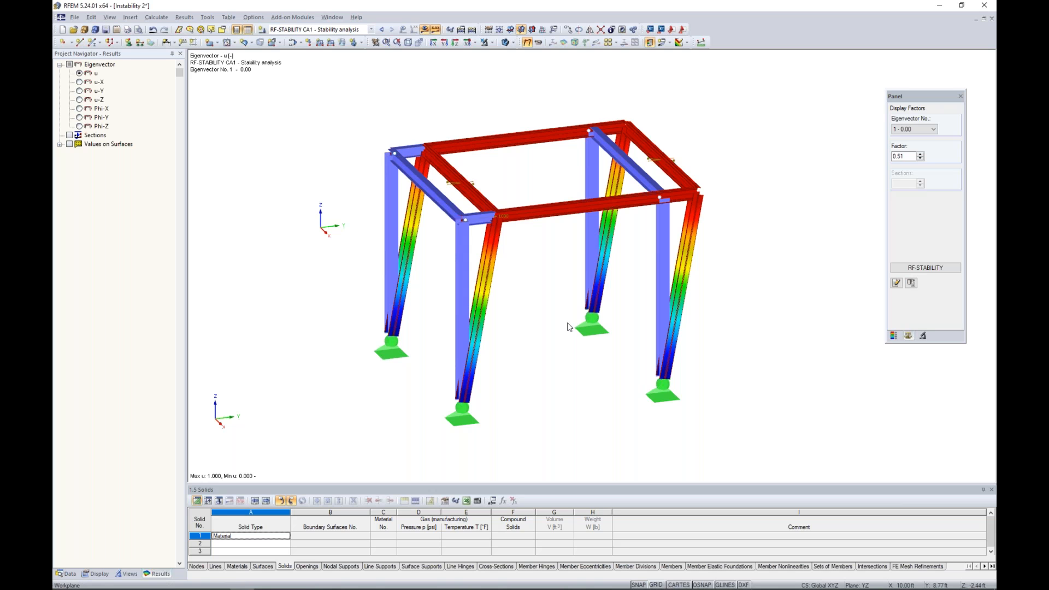
click(921, 154)
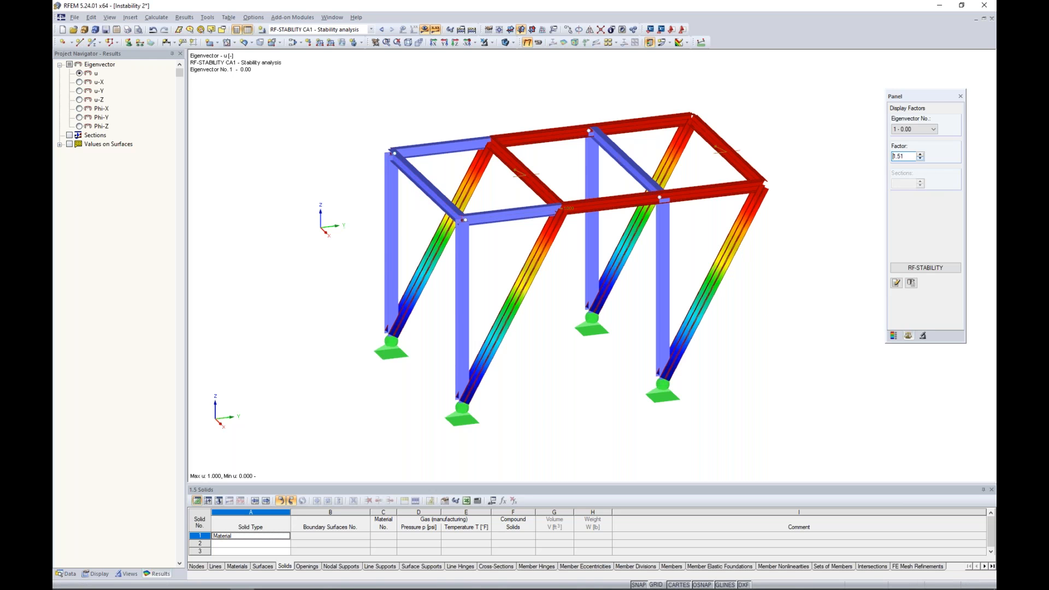
text(0.76)
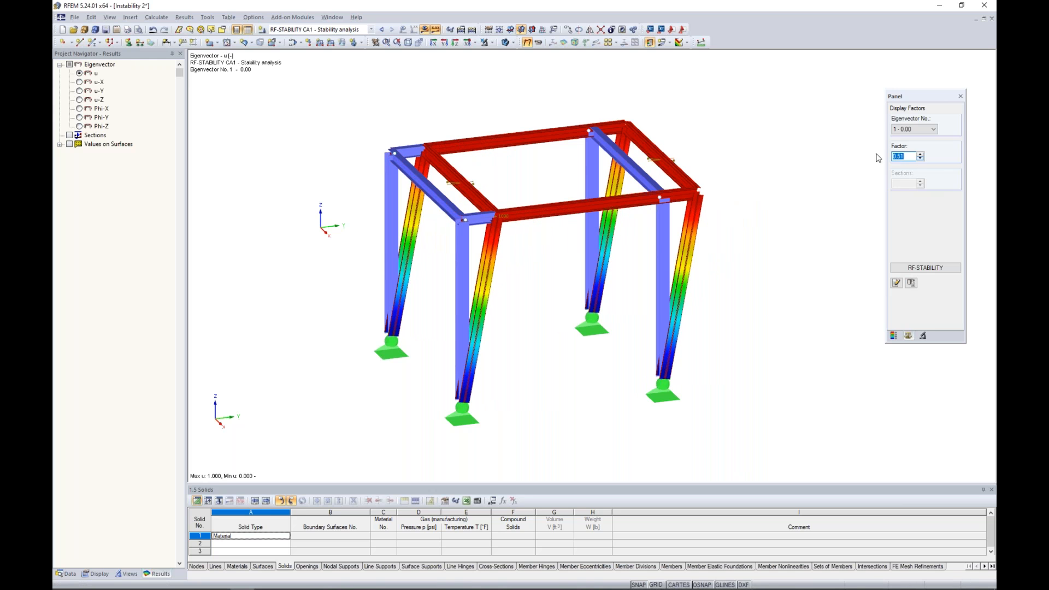
click(424, 29)
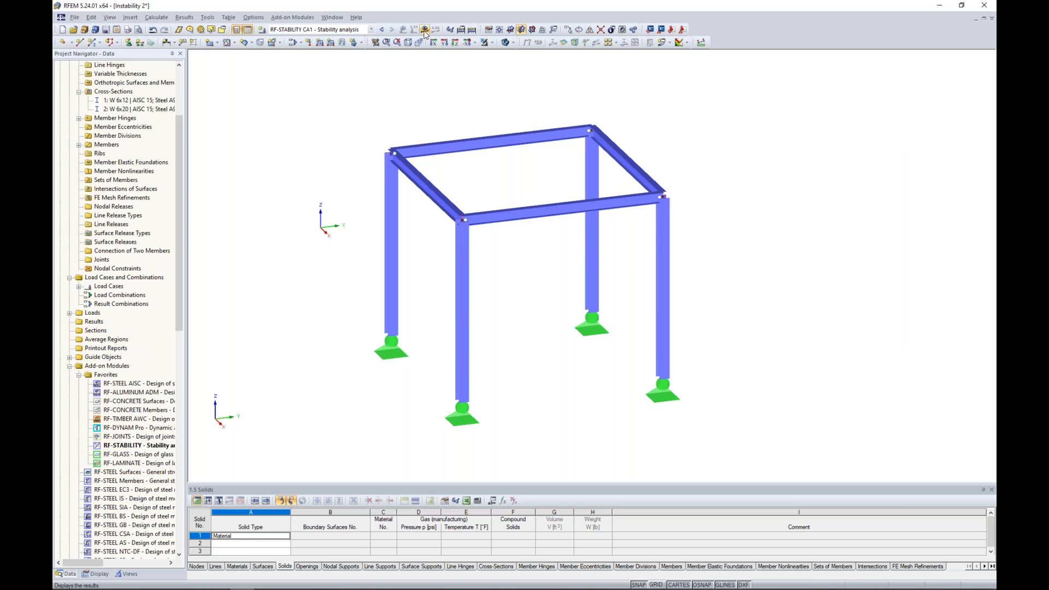
- Start a new member and choose the AISC 15 rolled angle L 3-1/2x3-1/2x3/8 as its cross-section
click(91, 43)
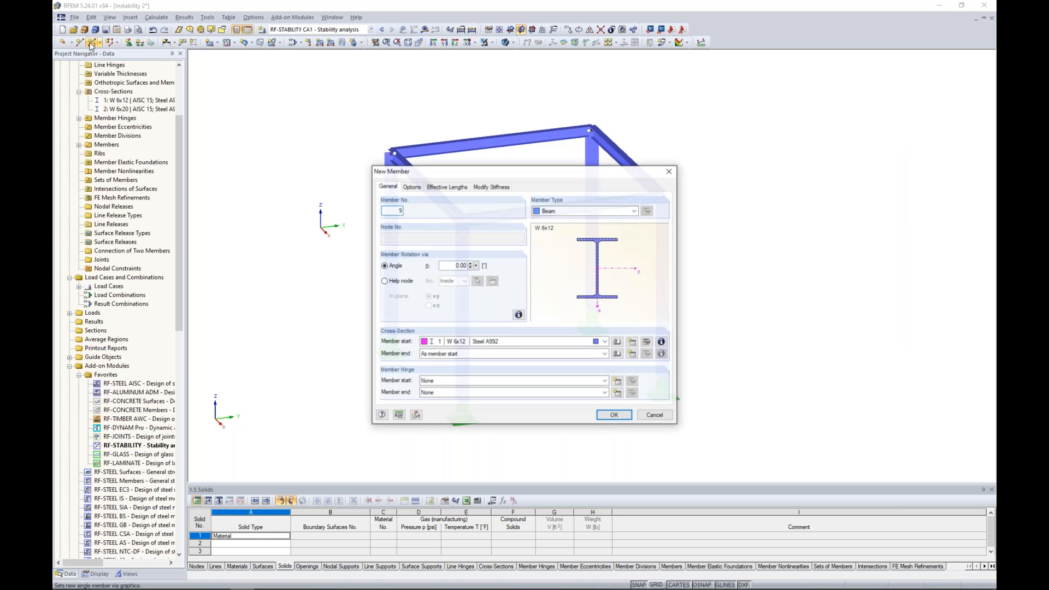
click(620, 344)
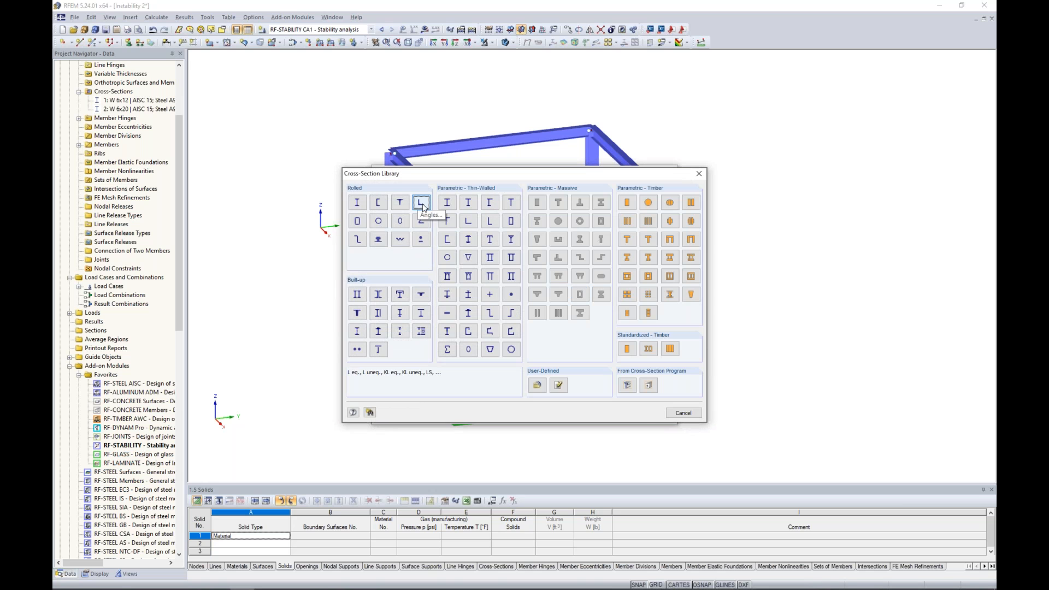
click(421, 204)
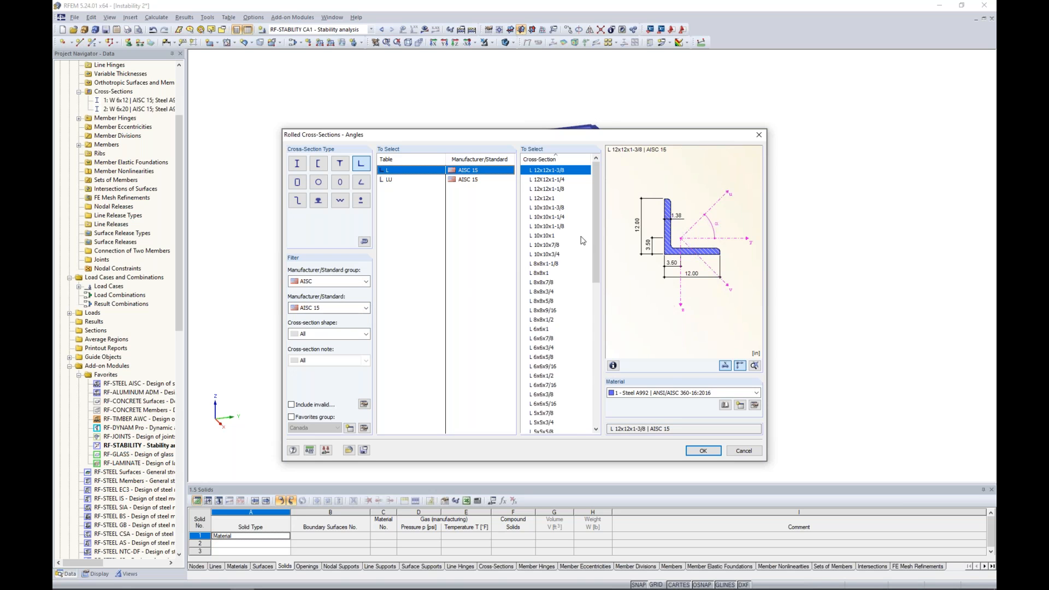
drag(596, 243, 592, 345)
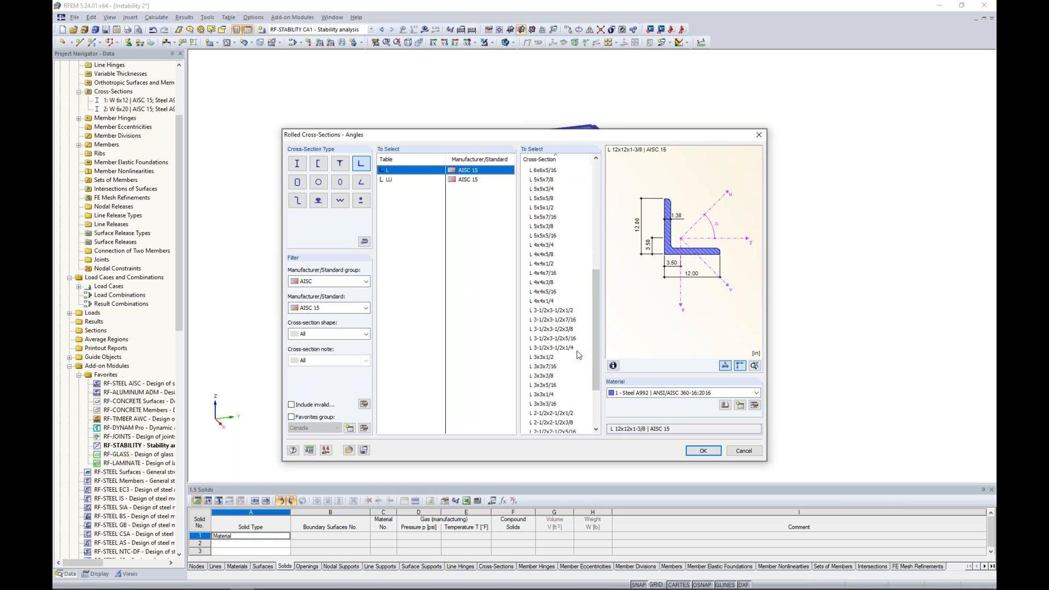
click(566, 330)
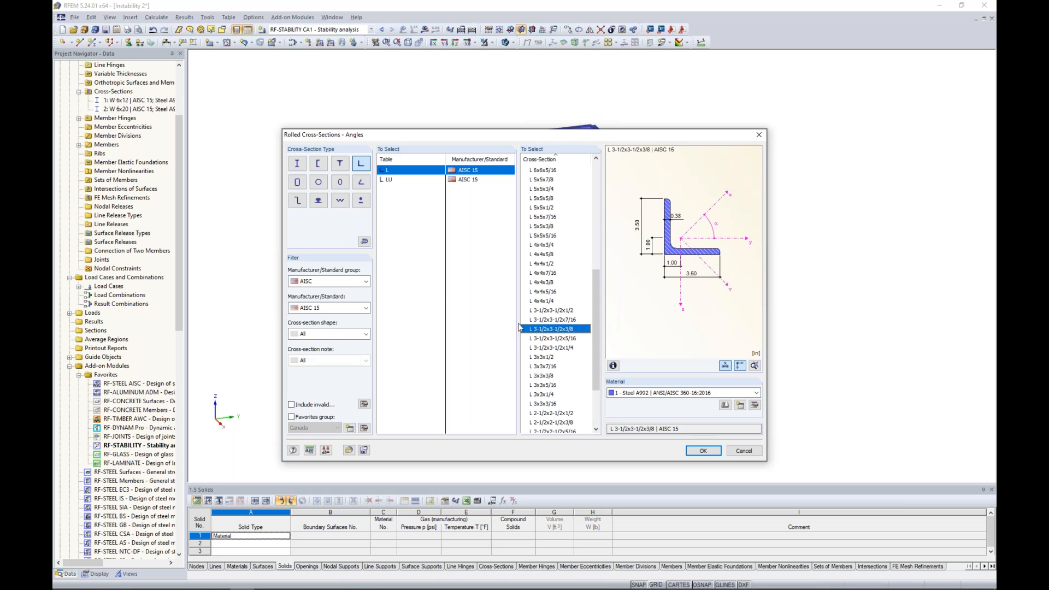
- Assign Steel A36 to ANSI/AISC 360-16:2016 as the angle's material and accept the cross-section for the new member
click(729, 407)
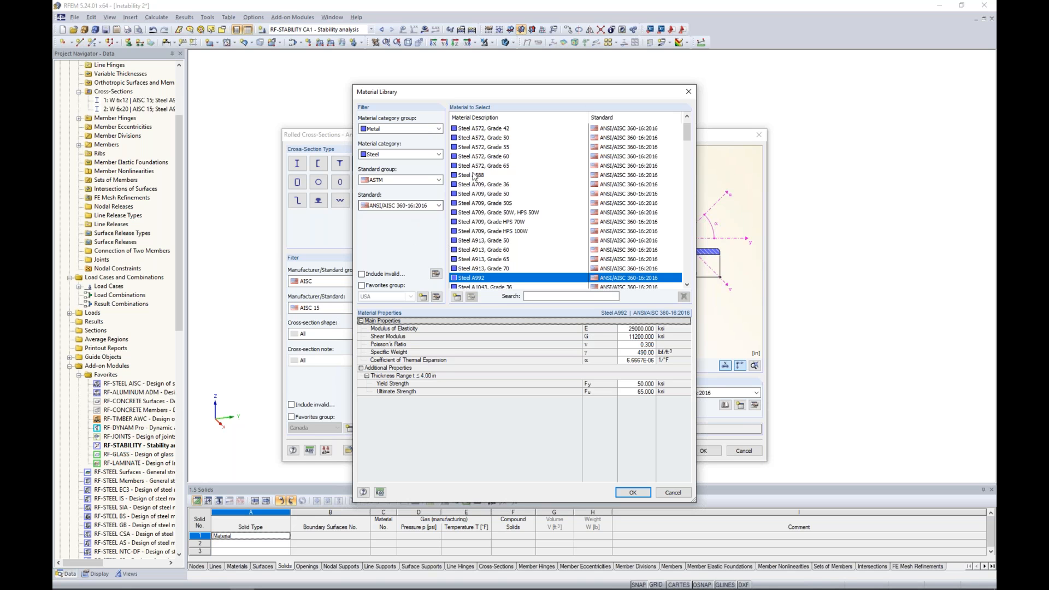
scroll(505, 187, up, 1)
click(478, 130)
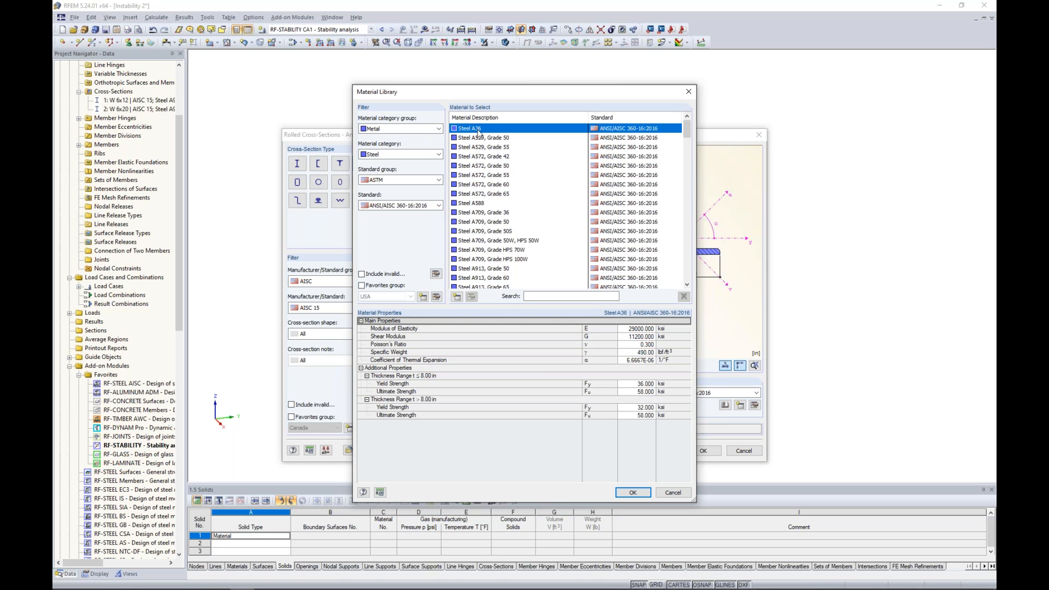
click(633, 493)
click(705, 451)
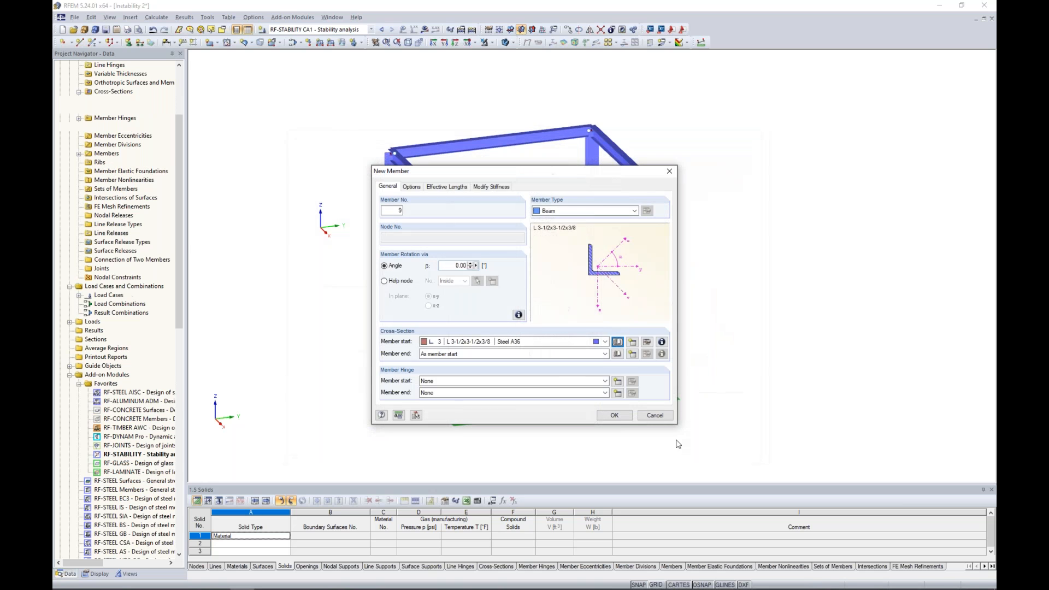
- Set the new member's type to Tension and confirm its definition for placement
click(589, 213)
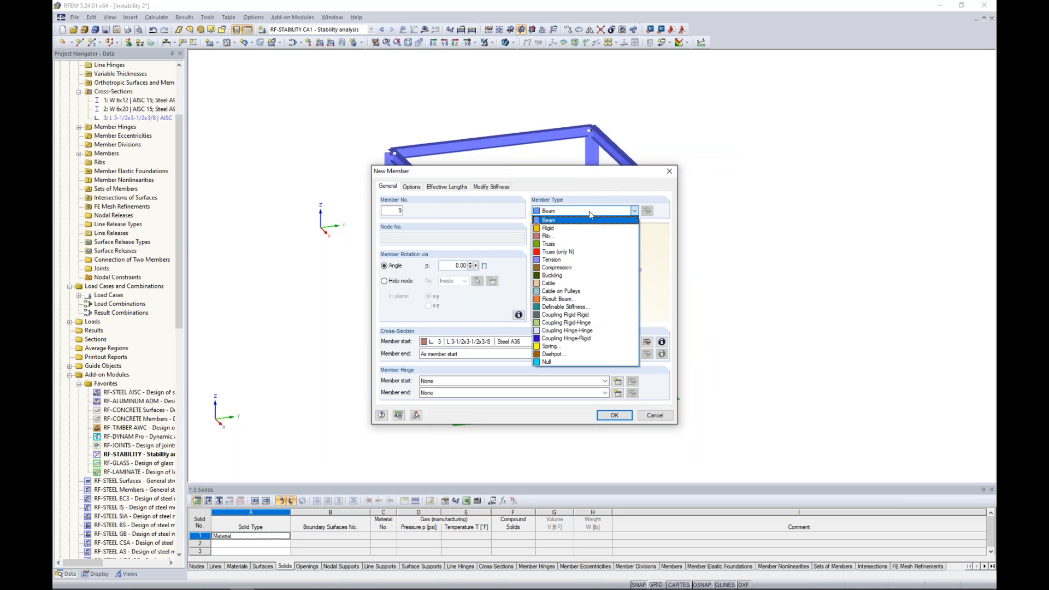
click(578, 260)
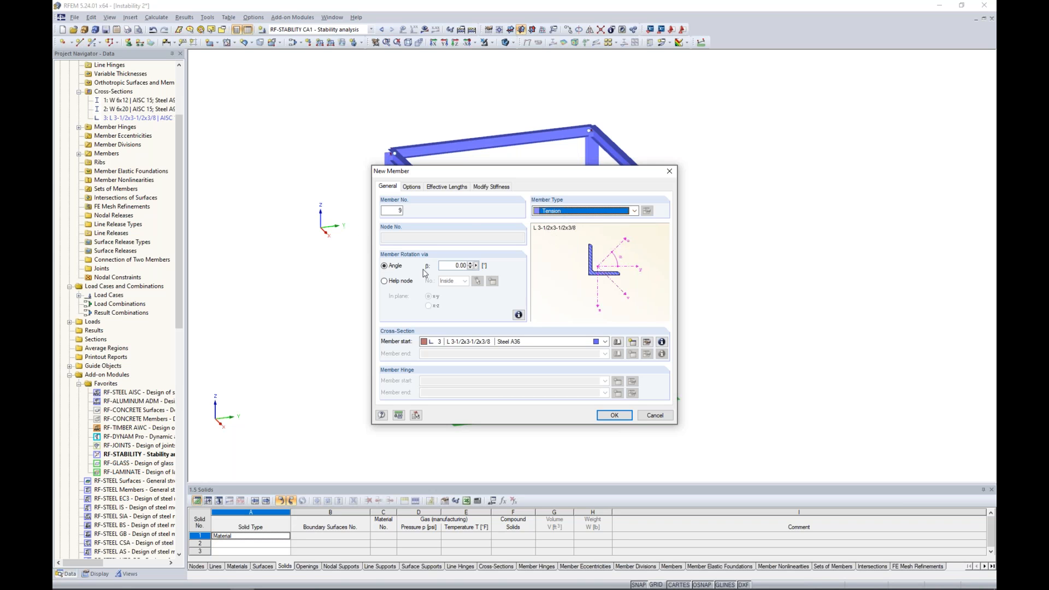
click(614, 415)
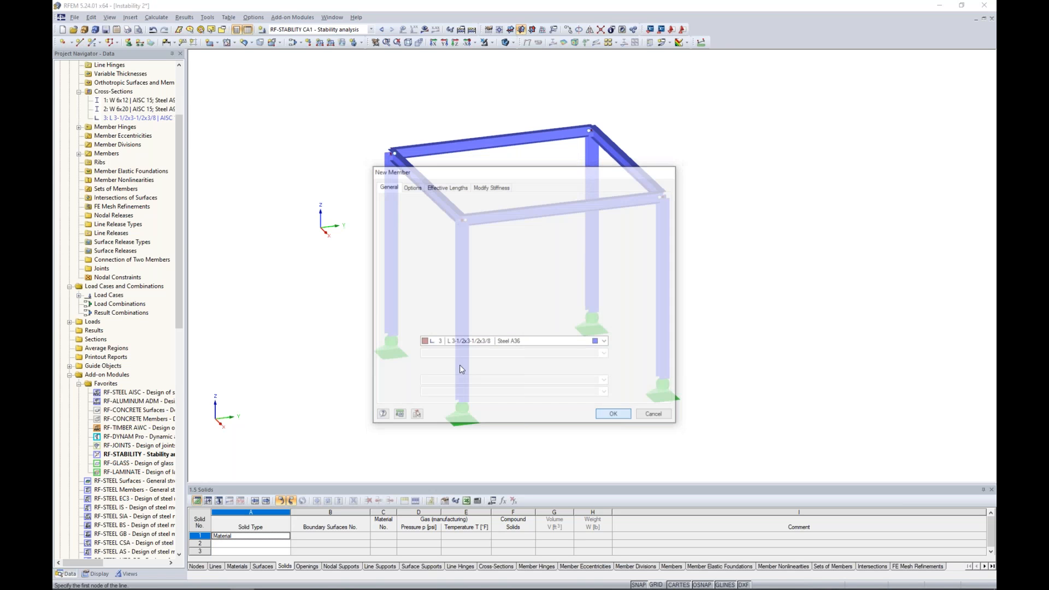
- Place two diagonal tension members, each from a column base to the neighbouring column's top, on the frame's front and rear sides
click(462, 405)
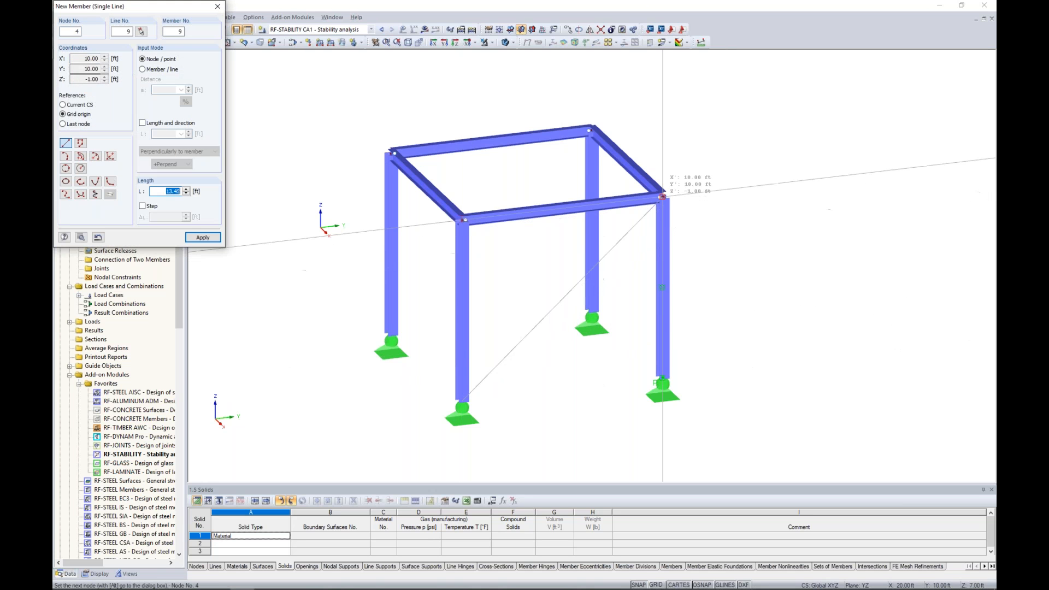
click(662, 196)
click(391, 334)
click(591, 130)
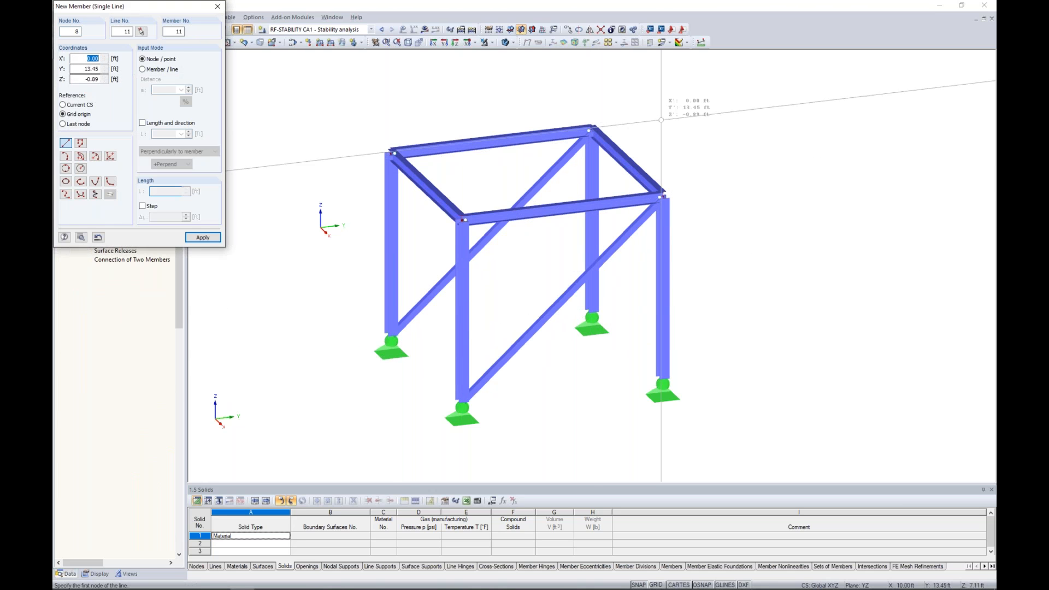
key(Escape)
- Make load case LC1 active and calculate its results for the braced frame
click(355, 29)
click(328, 38)
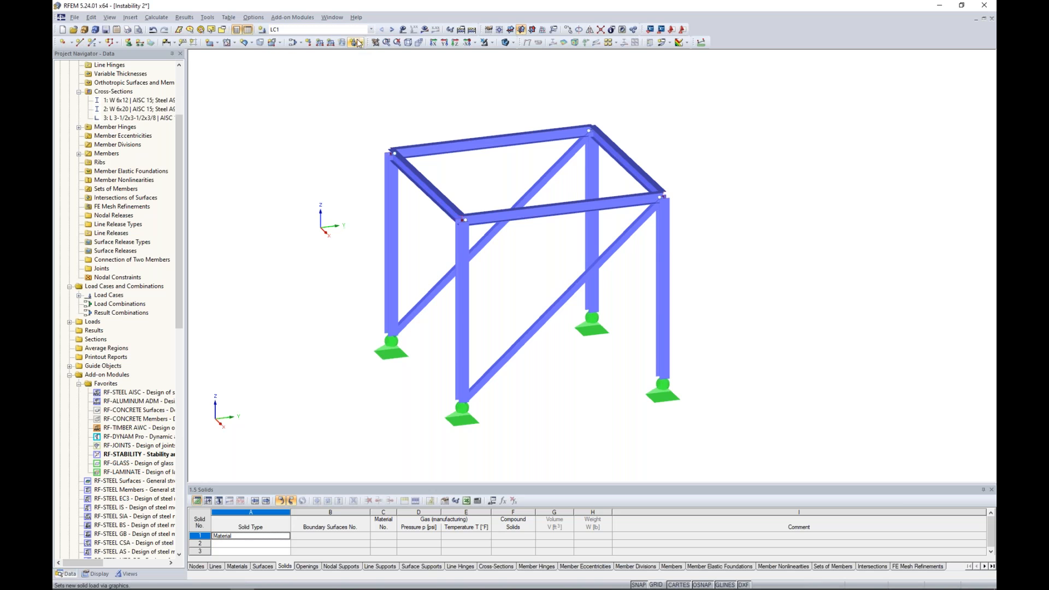
click(424, 30)
click(506, 315)
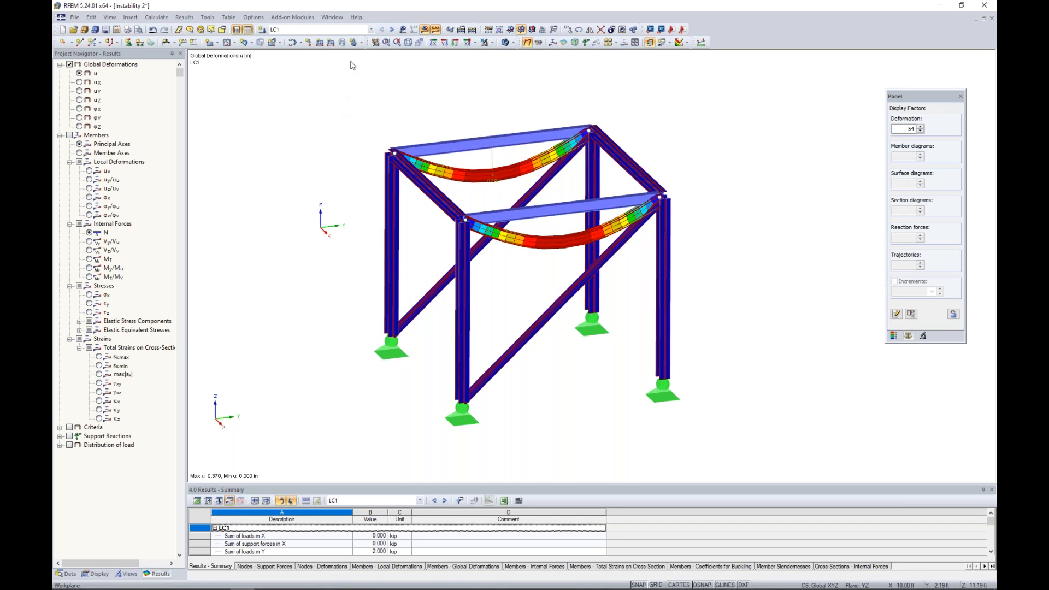
- Switch to the open model Instability 3 with the arched frames
click(332, 17)
click(365, 153)
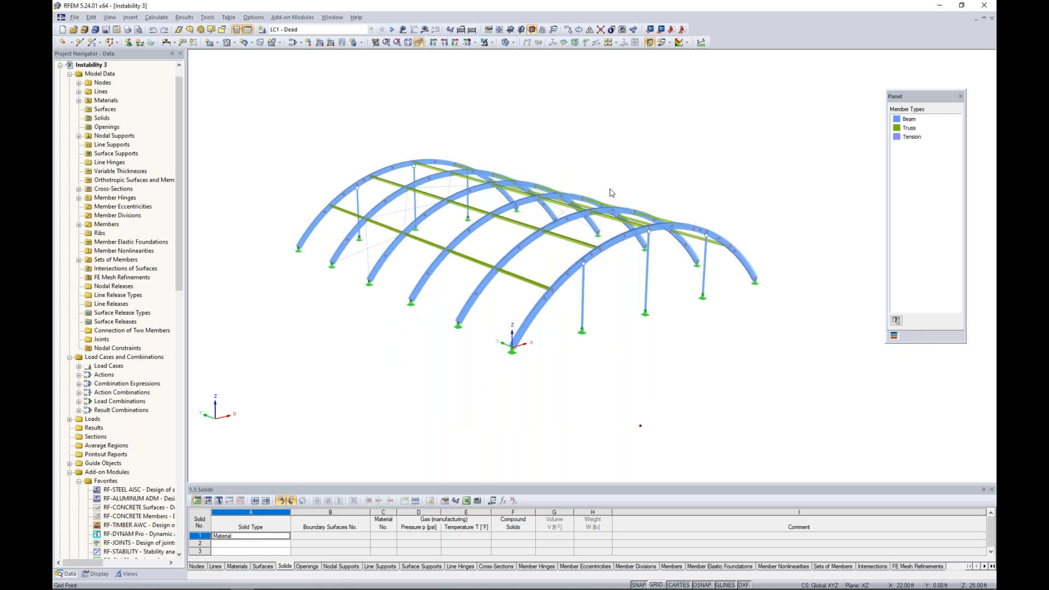
scroll(611, 192, up, 1)
middle_drag(611, 192, 621, 189)
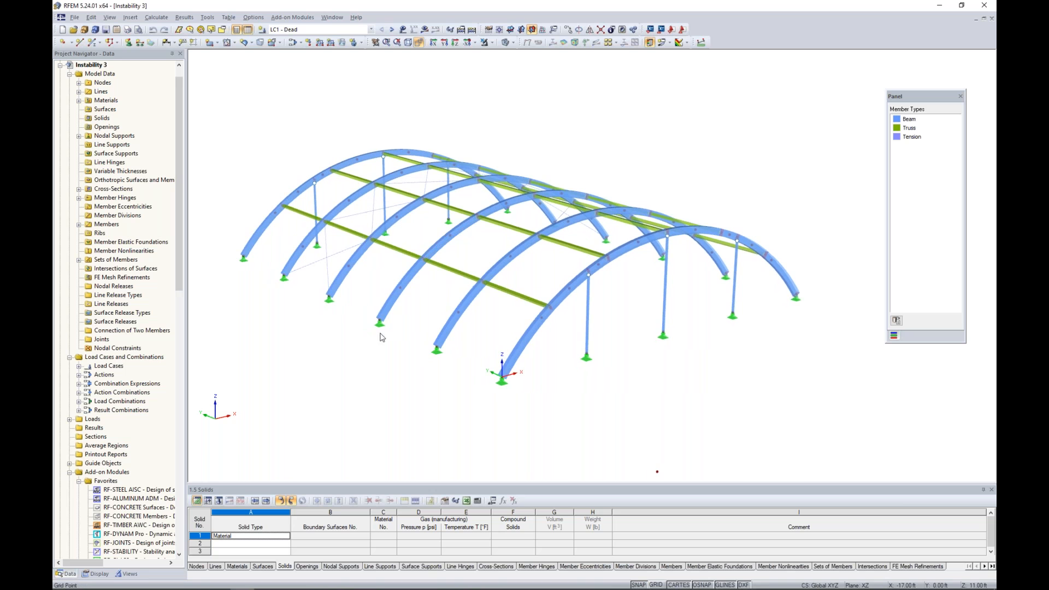
- Compare the arched model in Standard colors with the coloring by Member Type
click(98, 574)
scroll(120, 440, down, 15)
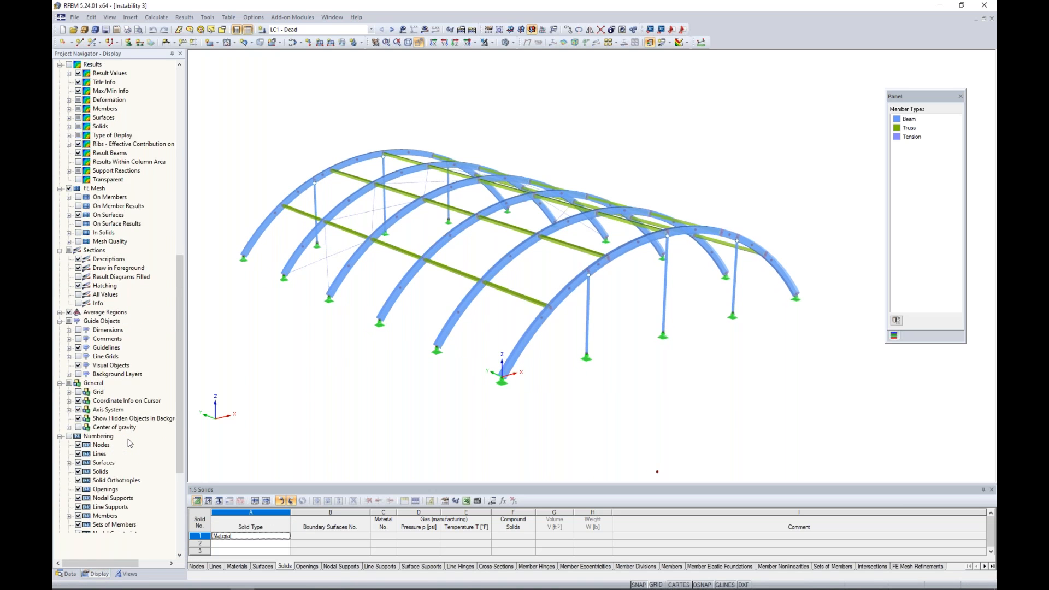
click(78, 392)
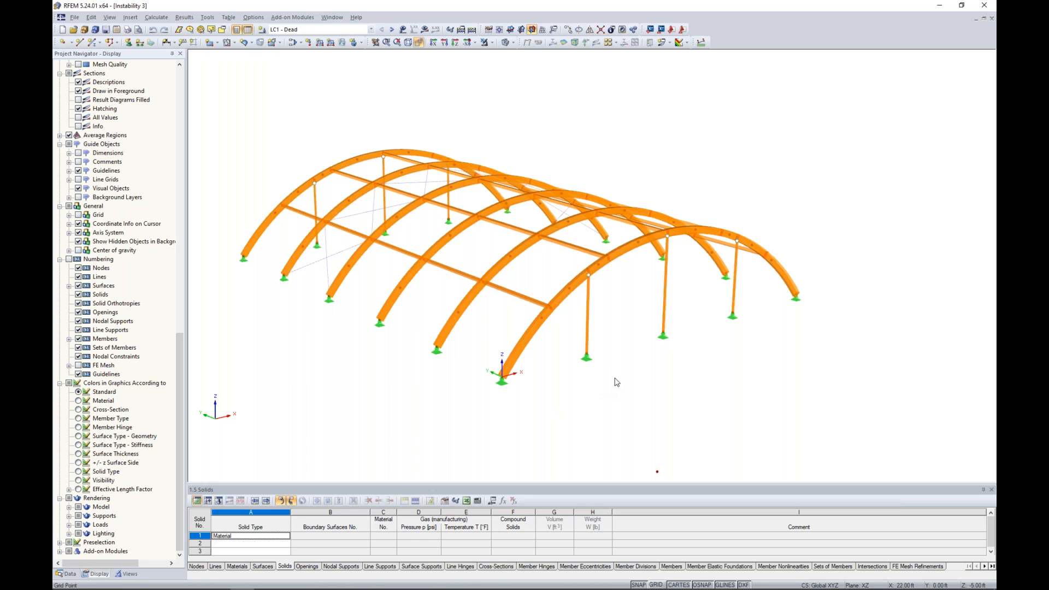
middle_drag(644, 396, 694, 396)
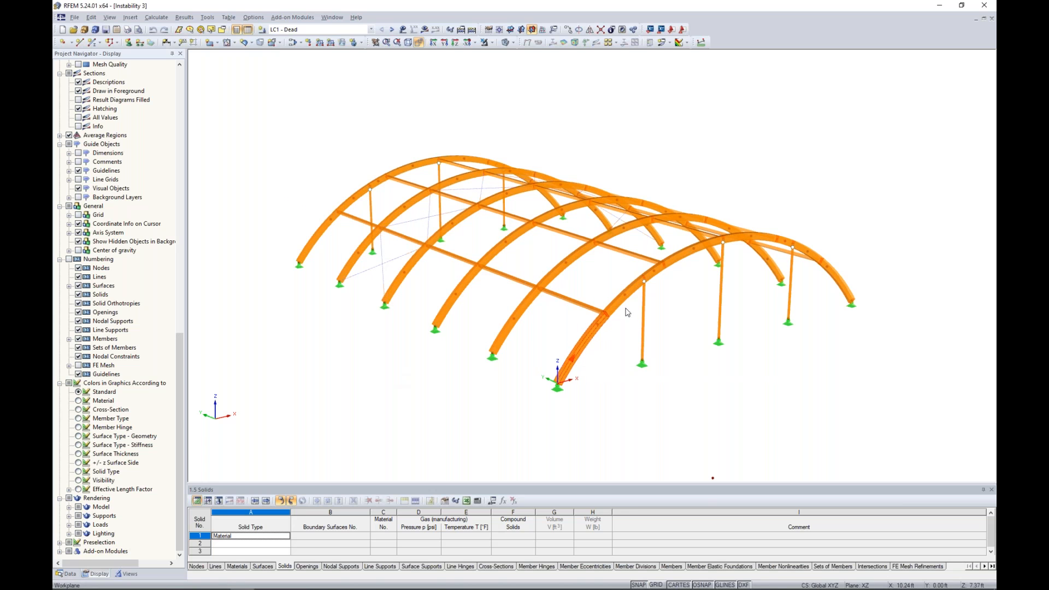
click(78, 419)
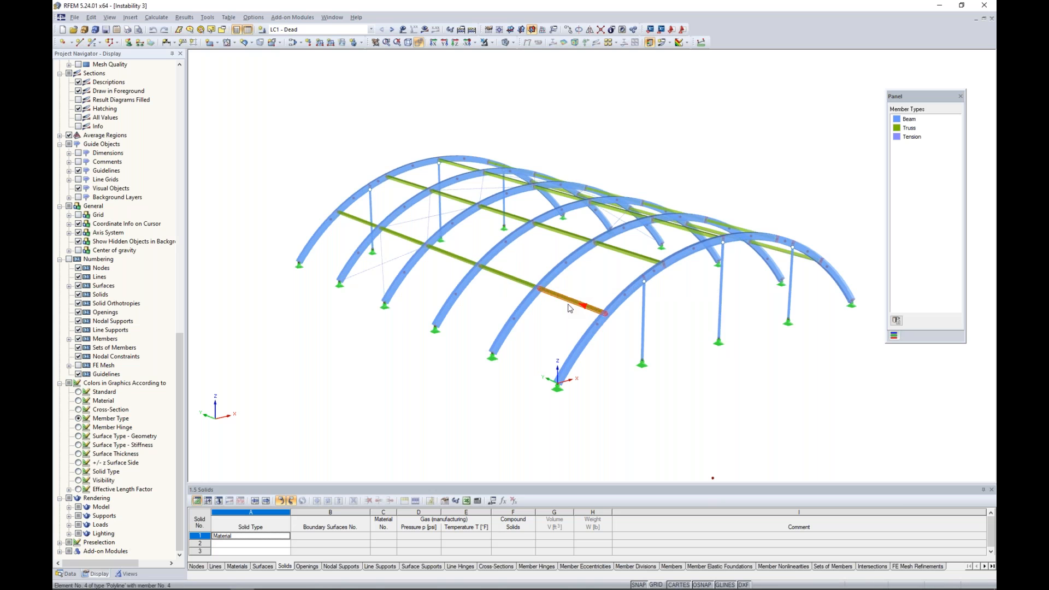
- Check the type and cross-section of a tension brace in the braced bay, leaving the member unedited
ctrl+middle_drag(547, 313, 581, 328)
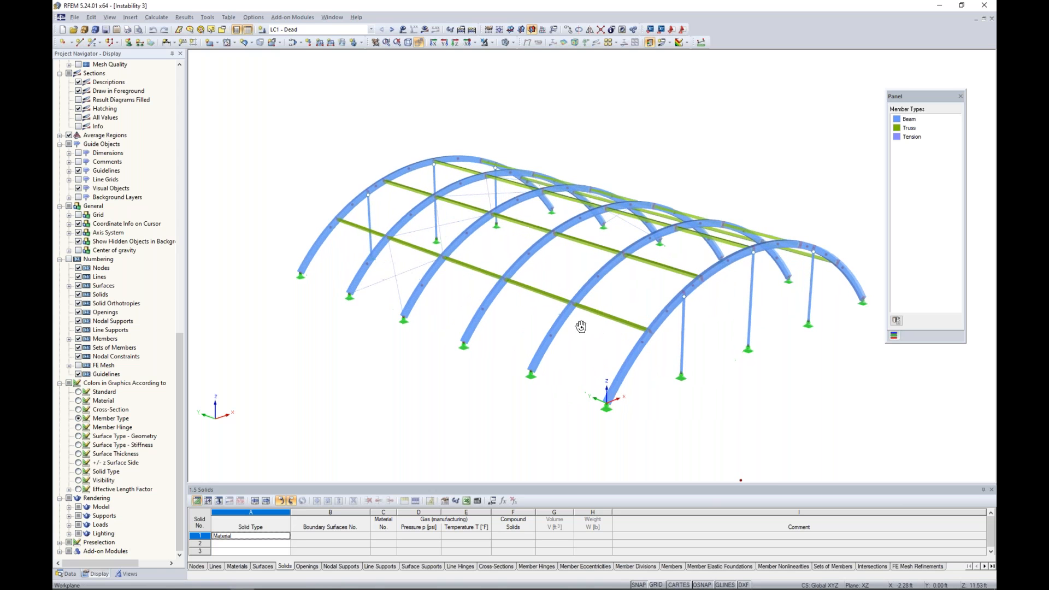
double_click(415, 268)
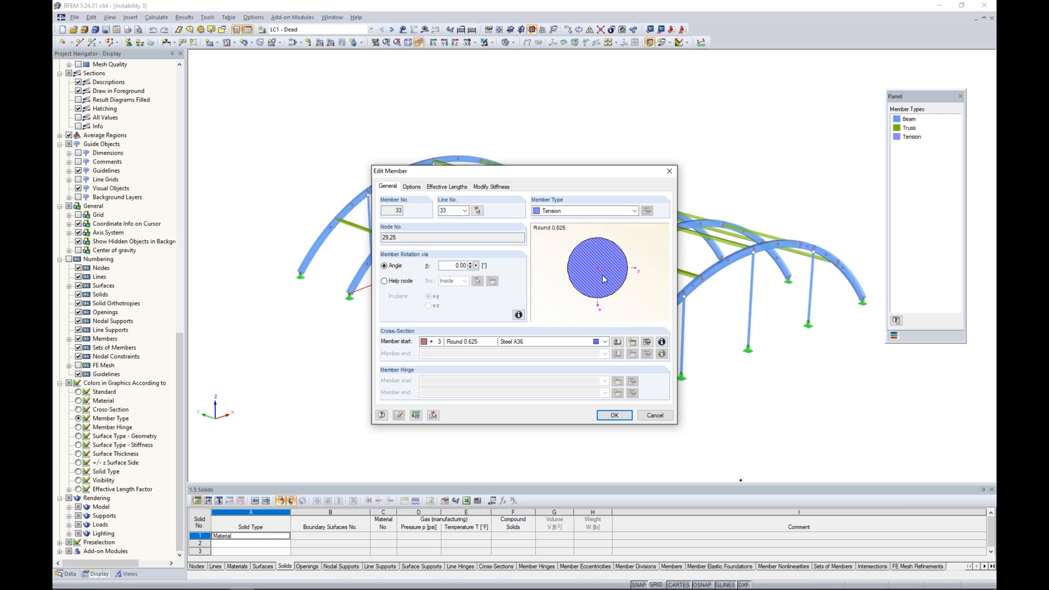
click(655, 415)
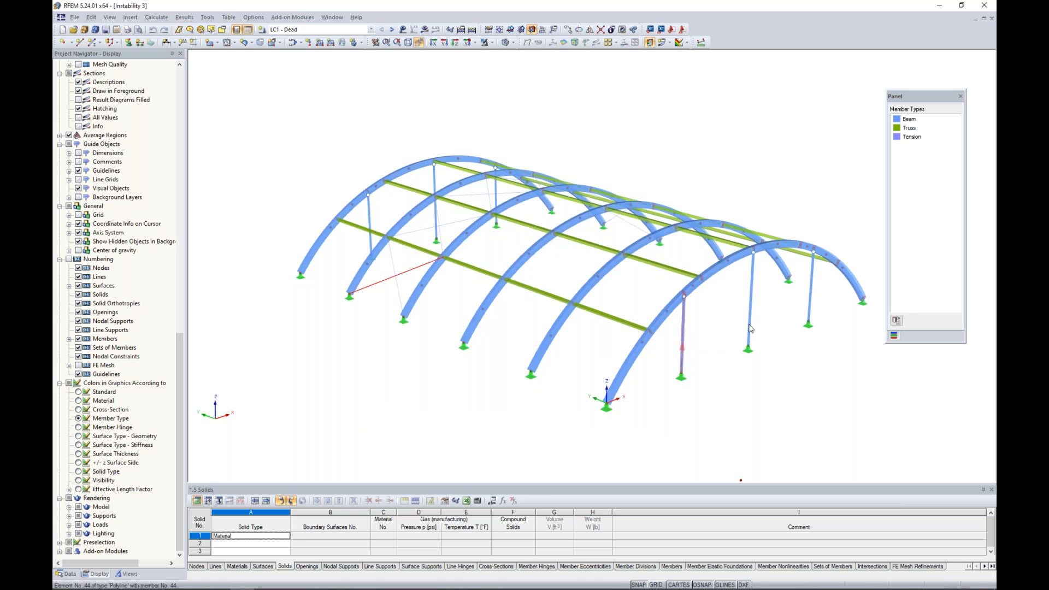
- Display the LC1 - Dead loads and examine them on the arches and bracing from several angles
scroll(743, 349, down, 2)
middle_drag(768, 376, 679, 356)
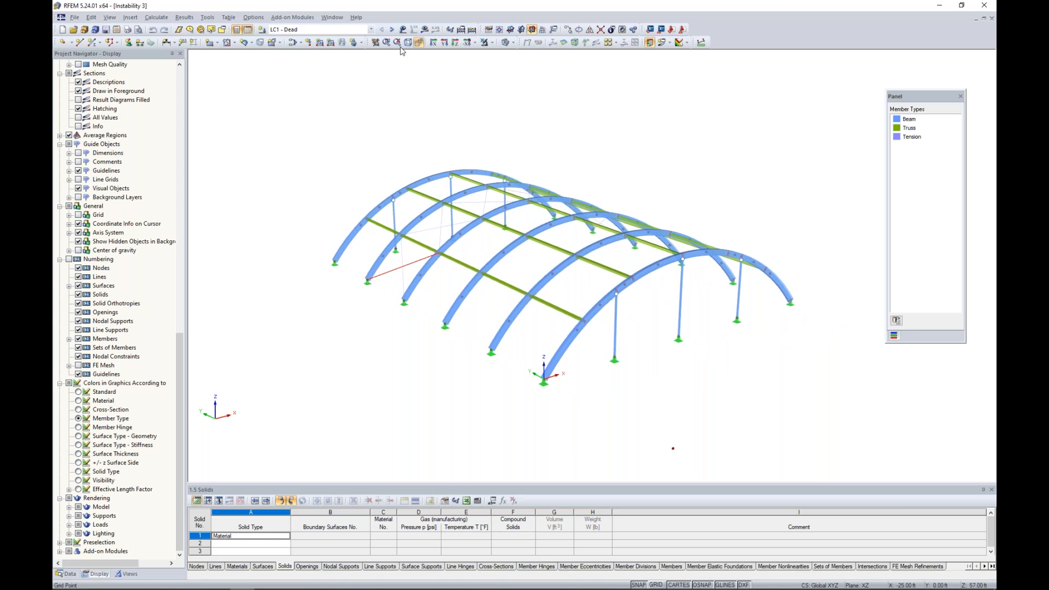
click(403, 30)
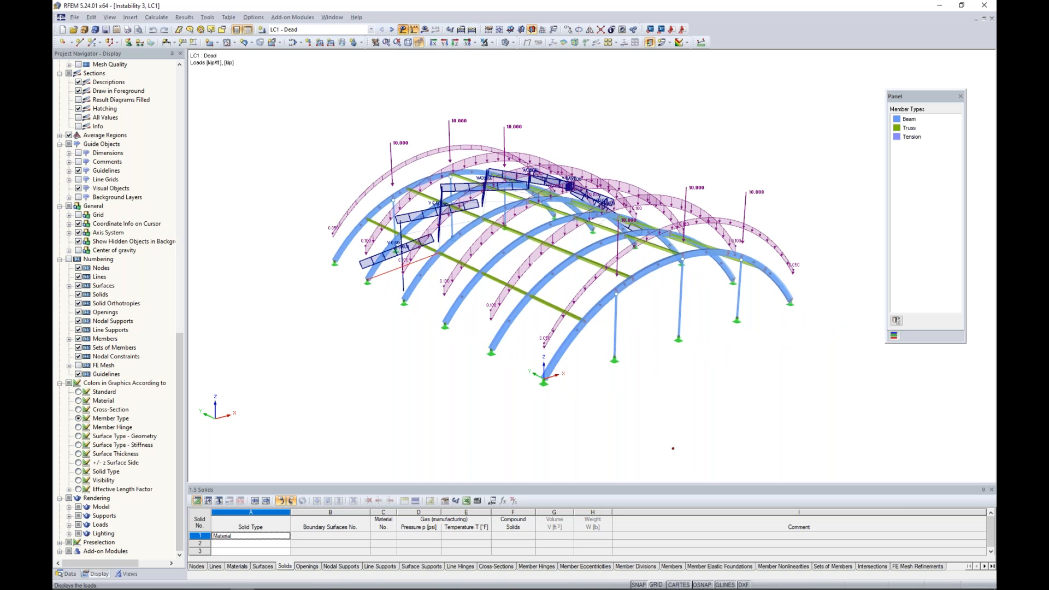
ctrl+middle_drag(573, 138, 704, 132)
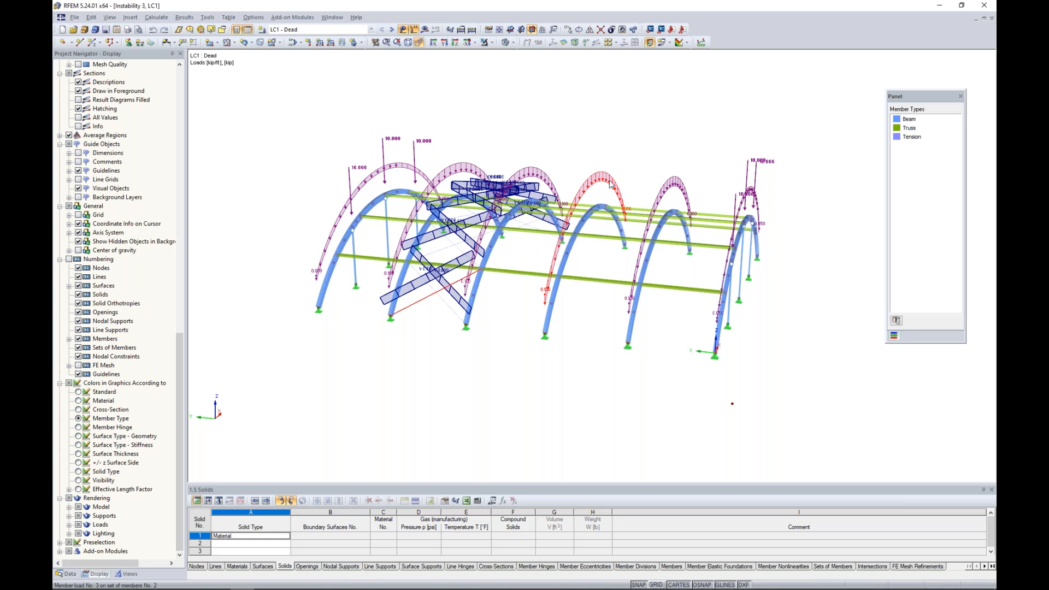
ctrl+middle_drag(632, 148, 551, 155)
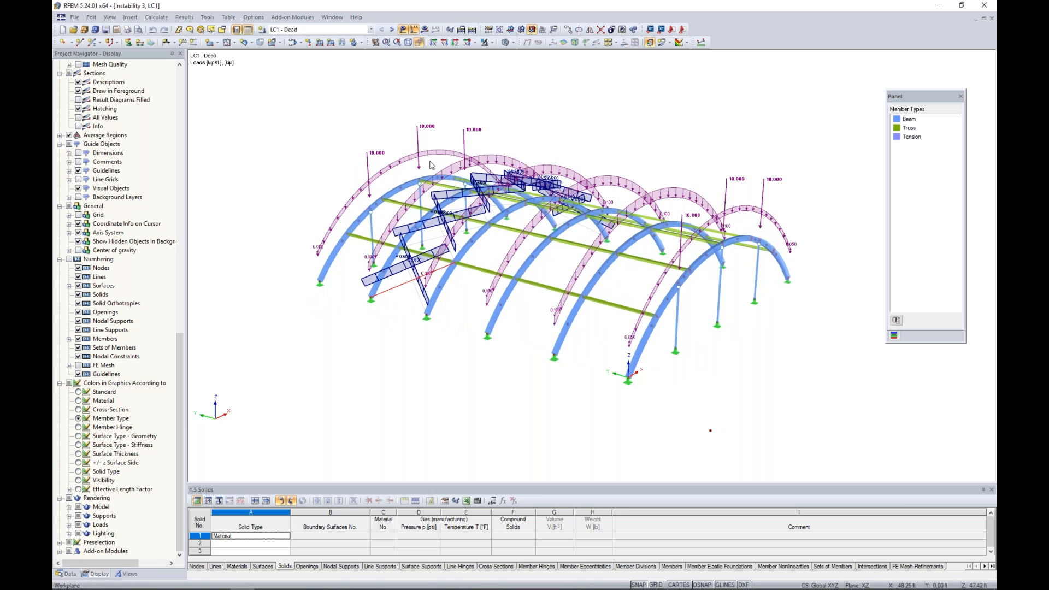
ctrl+middle_drag(750, 241, 424, 262)
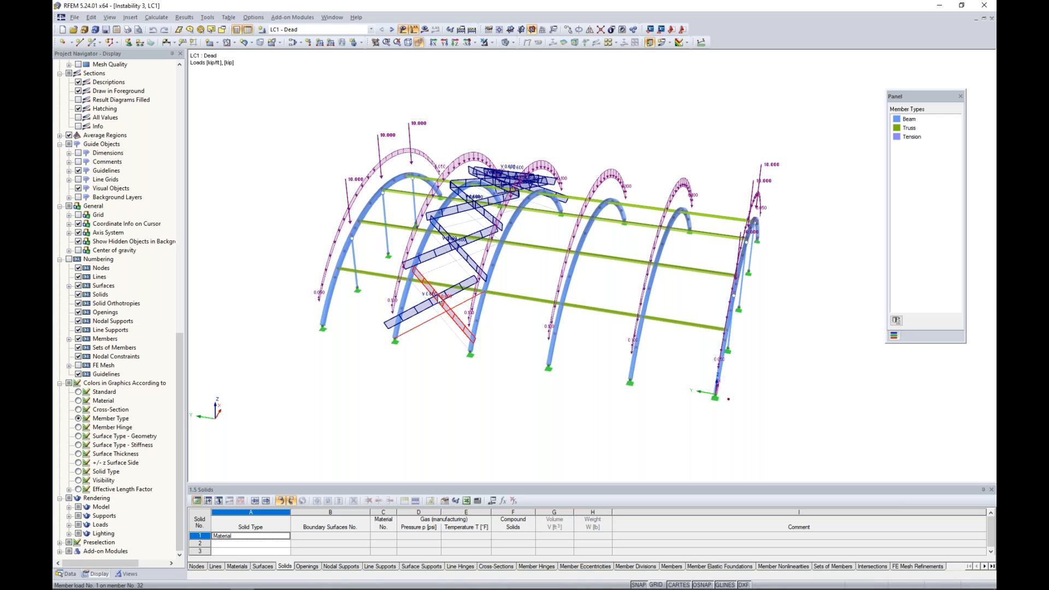
ctrl+middle_drag(522, 398, 420, 393)
- Examine the loads of LC2 - Snow (Balanced) and LC3 - Snow (Unbalanced) on the arches
click(392, 30)
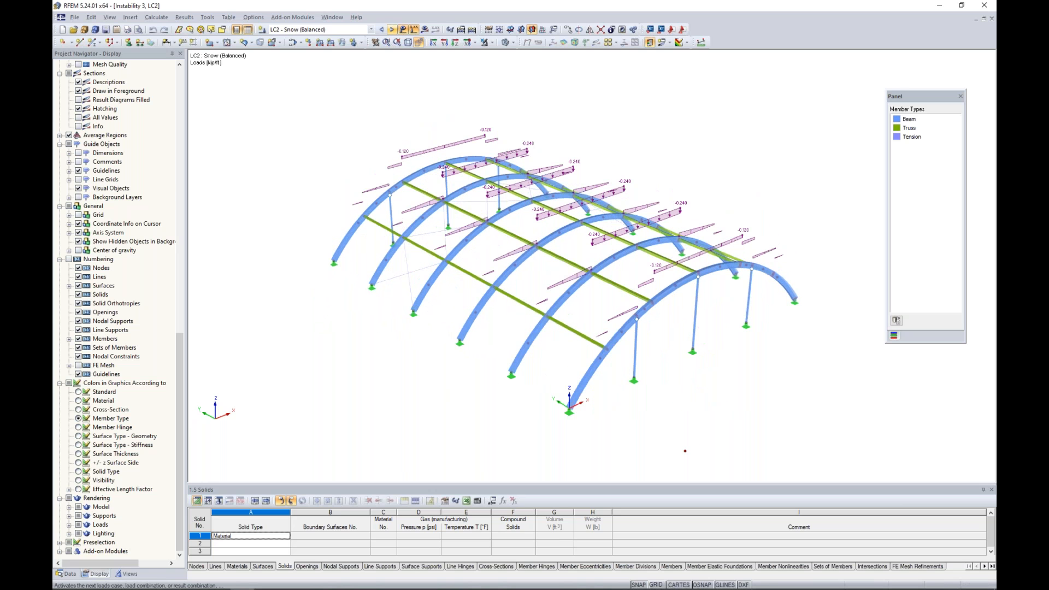
ctrl+middle_drag(746, 161, 720, 153)
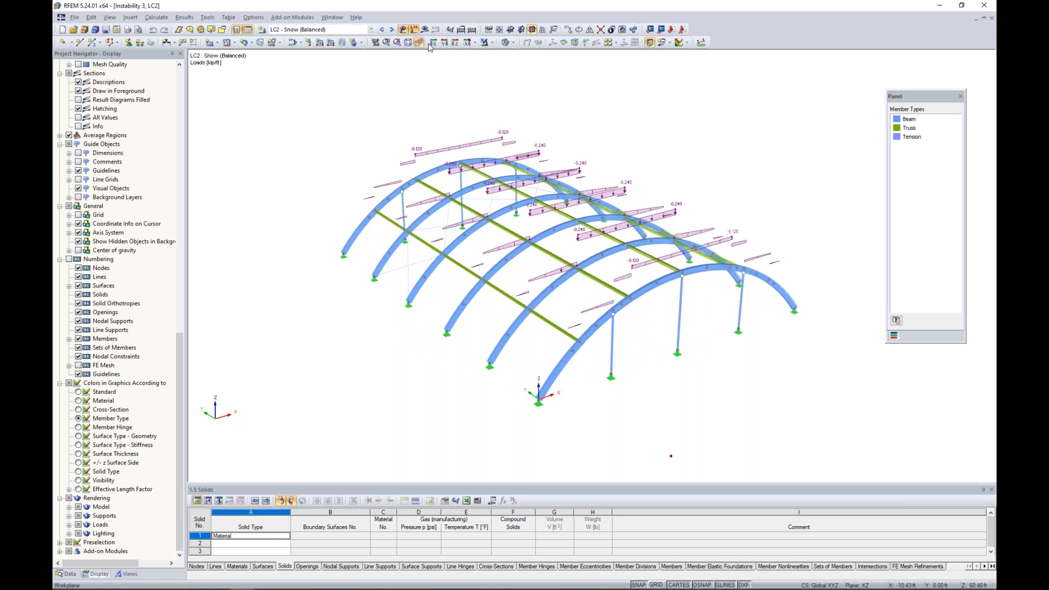
click(393, 30)
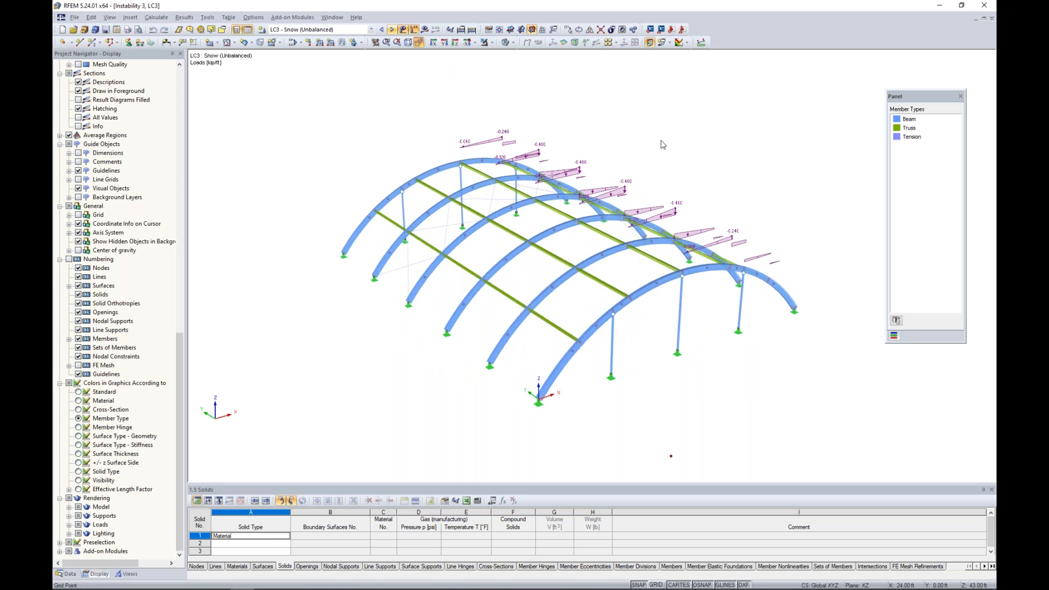
mouse_move(698, 183)
ctrl+middle_down()
mouse_move(661, 136)
mouse_move(675, 163)
mouse_move(690, 167)
ctrl+middle_up()
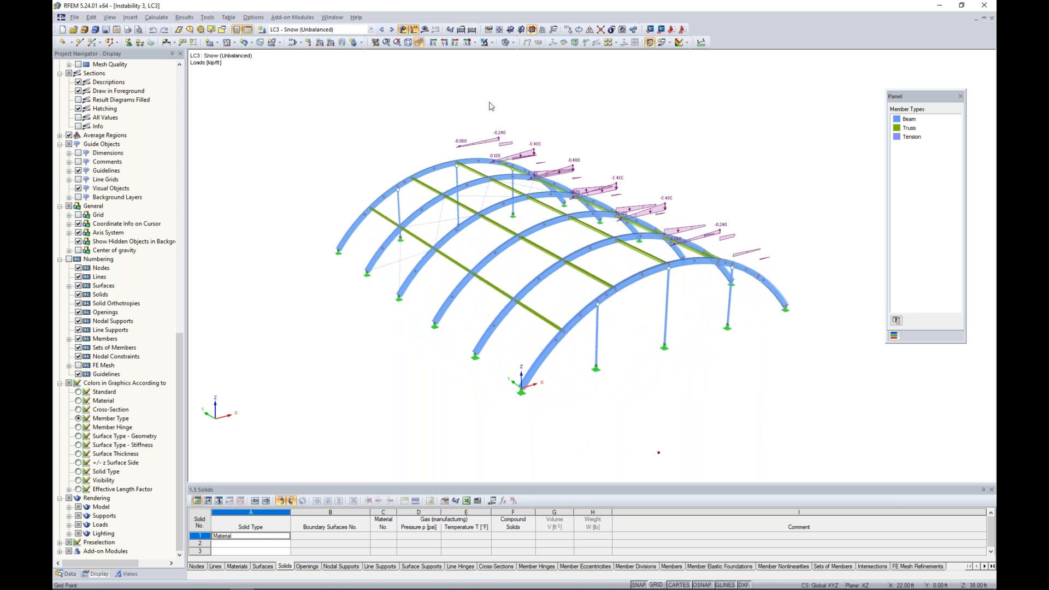
- Make load combination CO2 - 1.2D + 0.5S1 active, hide its loads, and calculate it
click(393, 29)
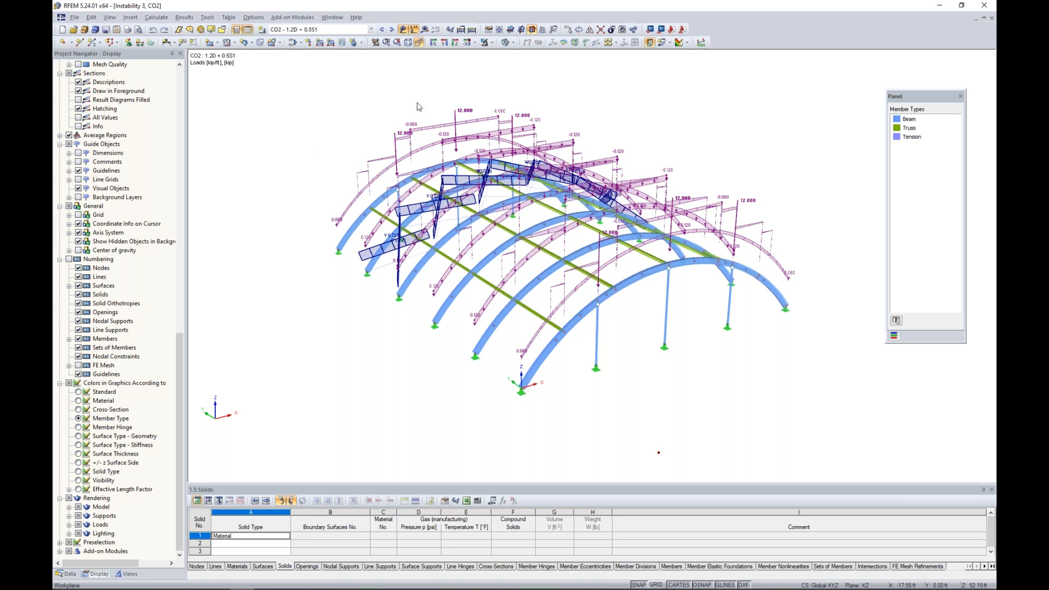
click(403, 30)
click(424, 29)
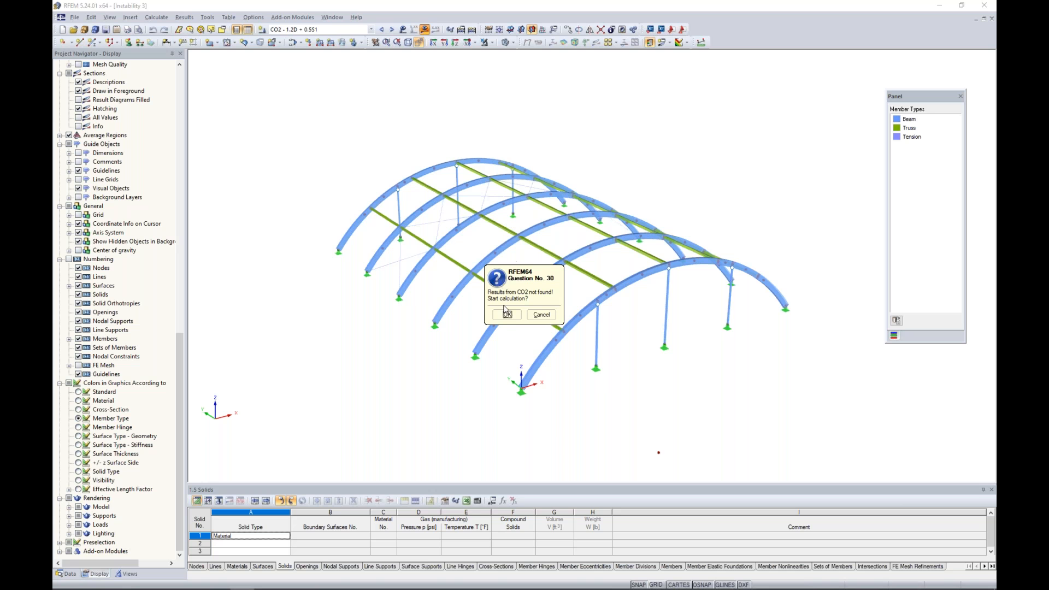
click(506, 314)
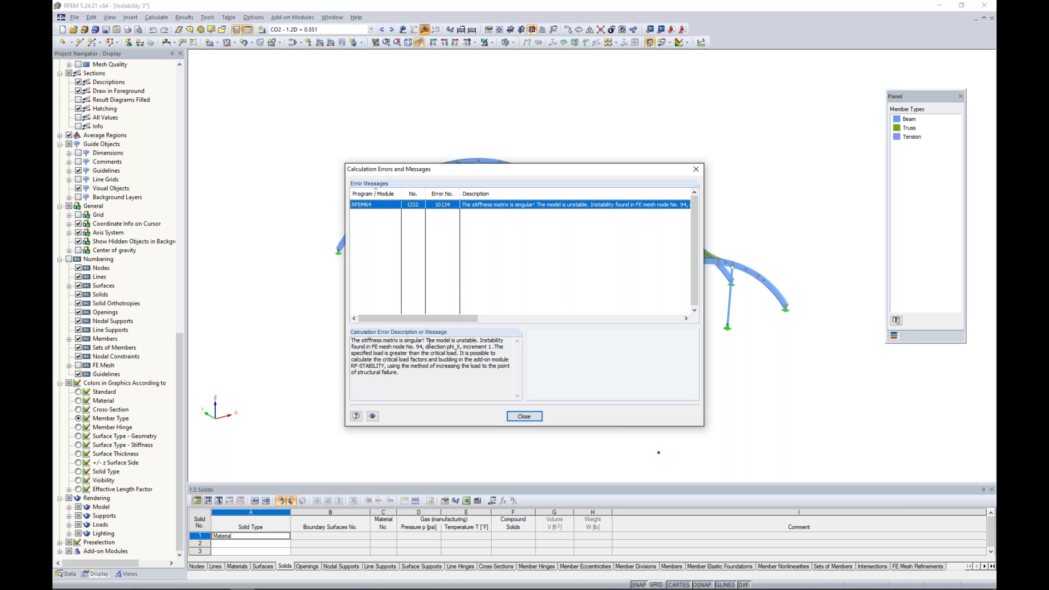
- Examine the CO2 calculation error description and the marked unstable node in the model, and dismiss the error list
drag(502, 170, 527, 363)
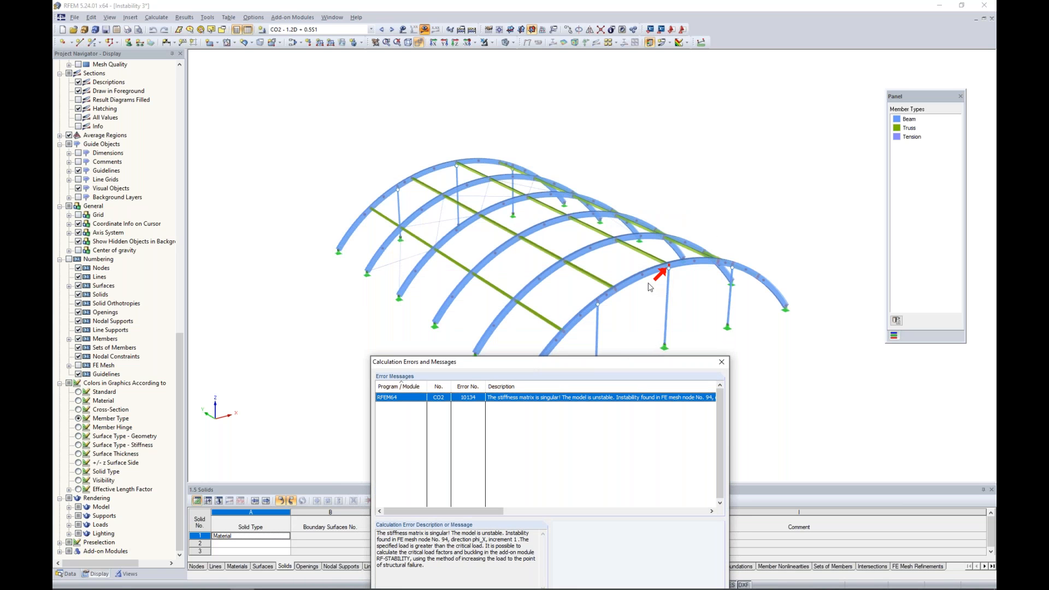
drag(611, 363, 607, 180)
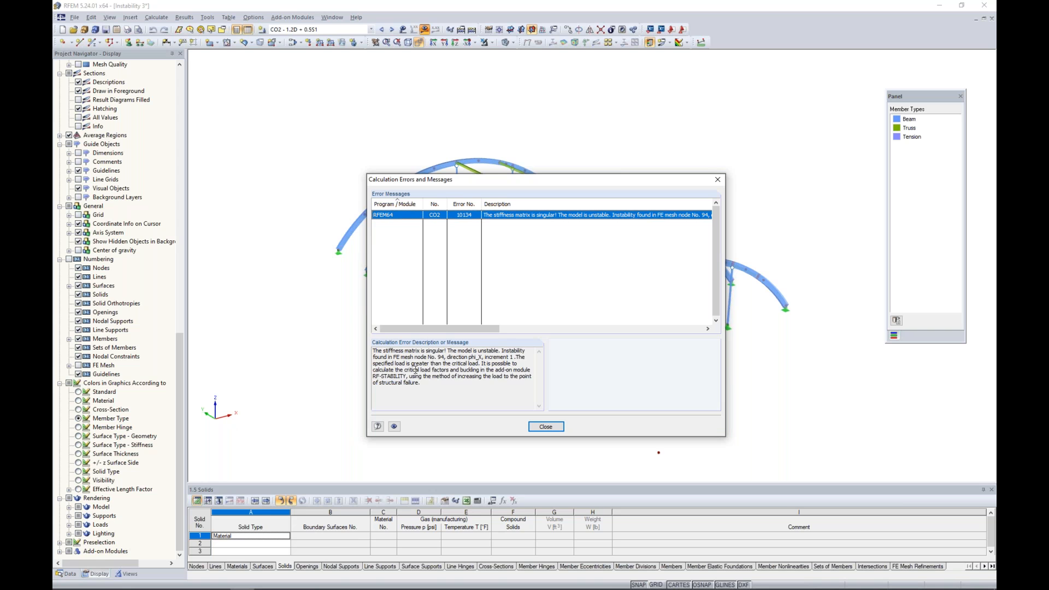
drag(373, 362, 476, 361)
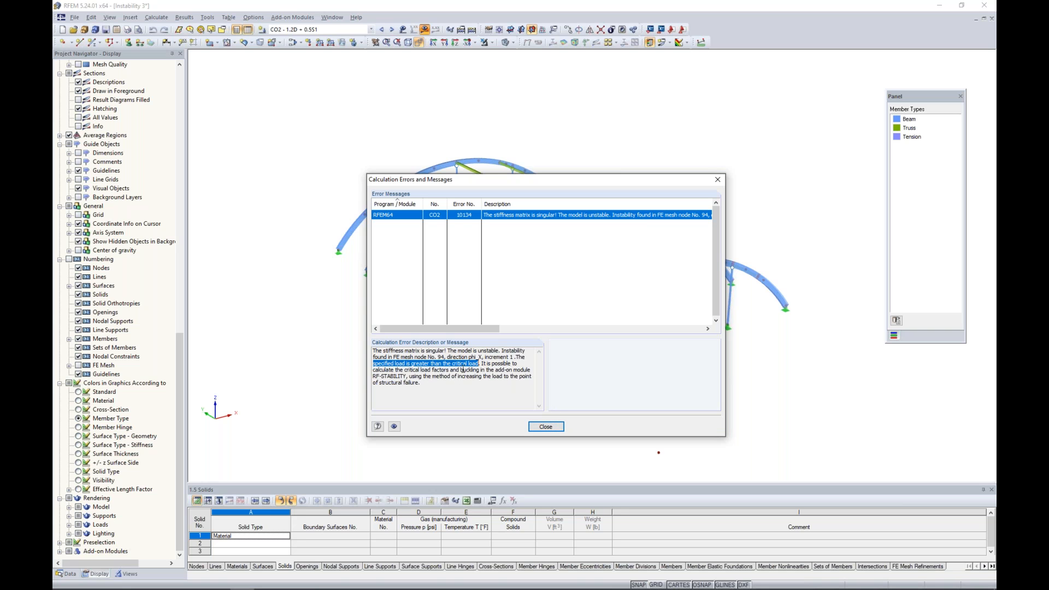
click(546, 426)
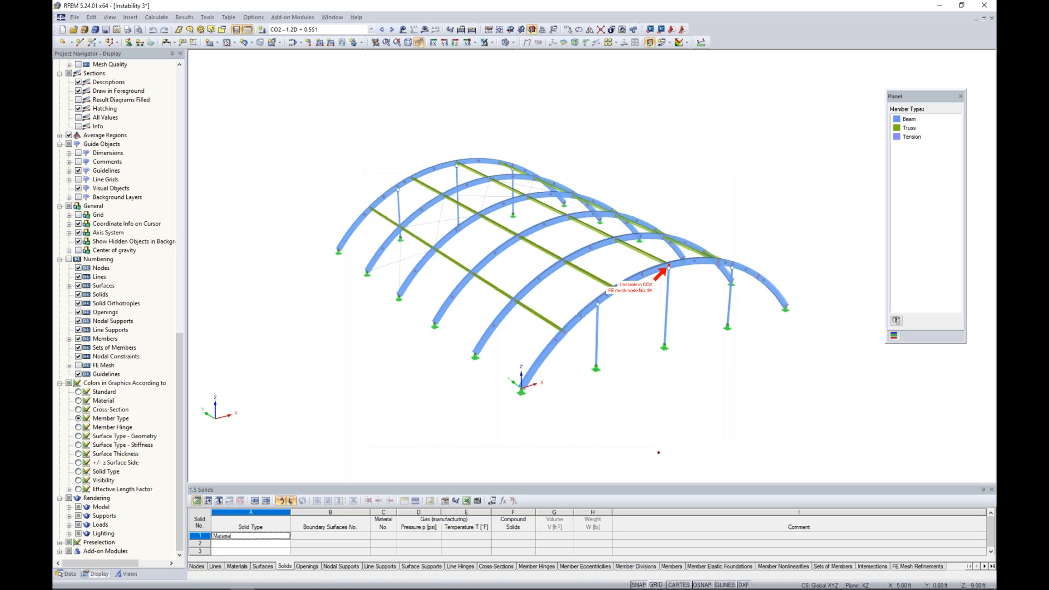
- Set the analysis method of load combination CO2 to Geometrically linear analysis and recalculate the combination
click(293, 43)
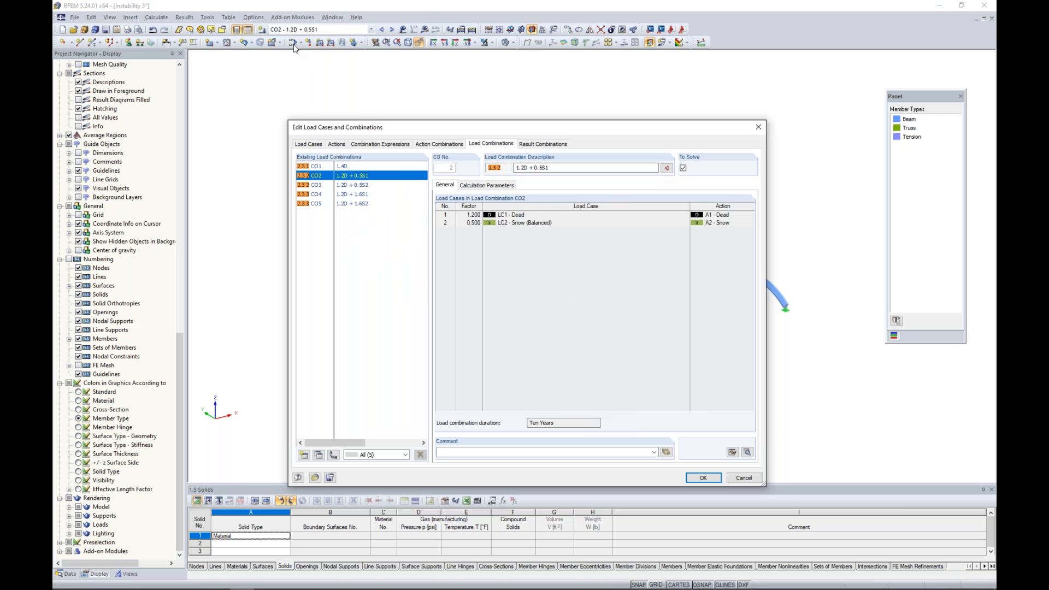
click(470, 186)
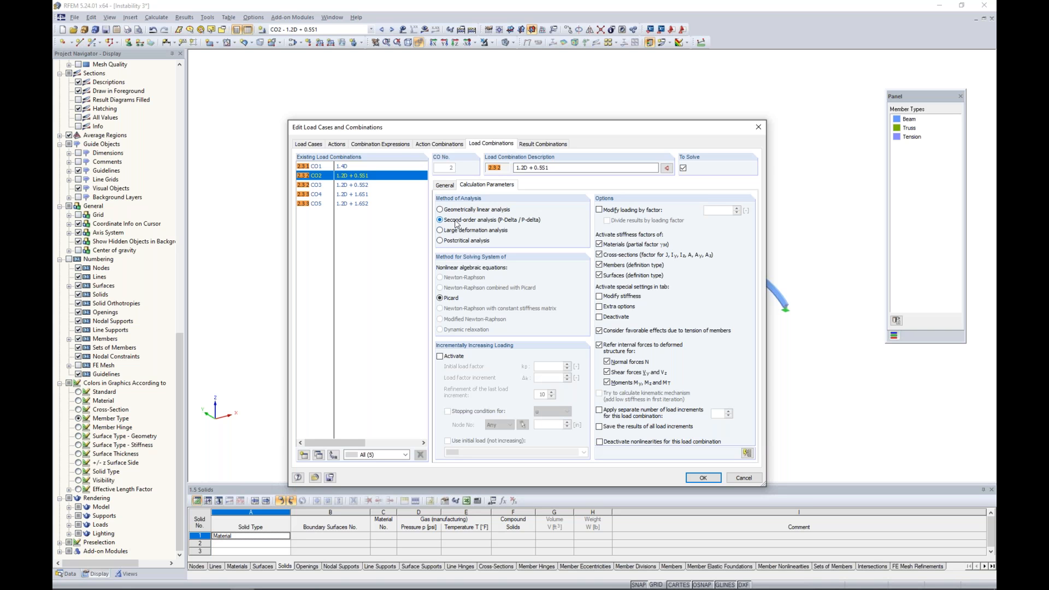
click(456, 211)
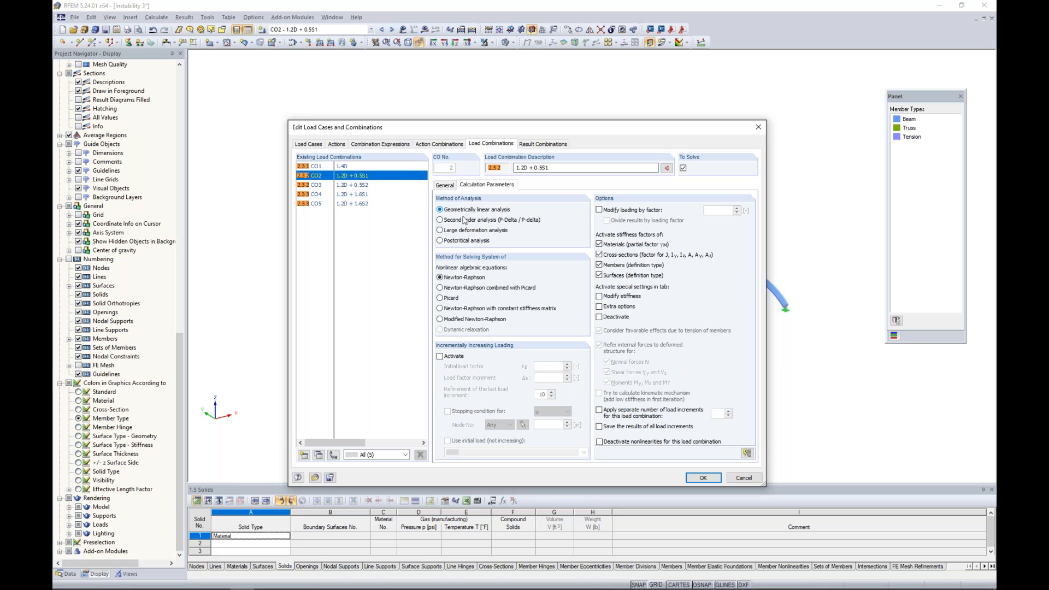
click(705, 477)
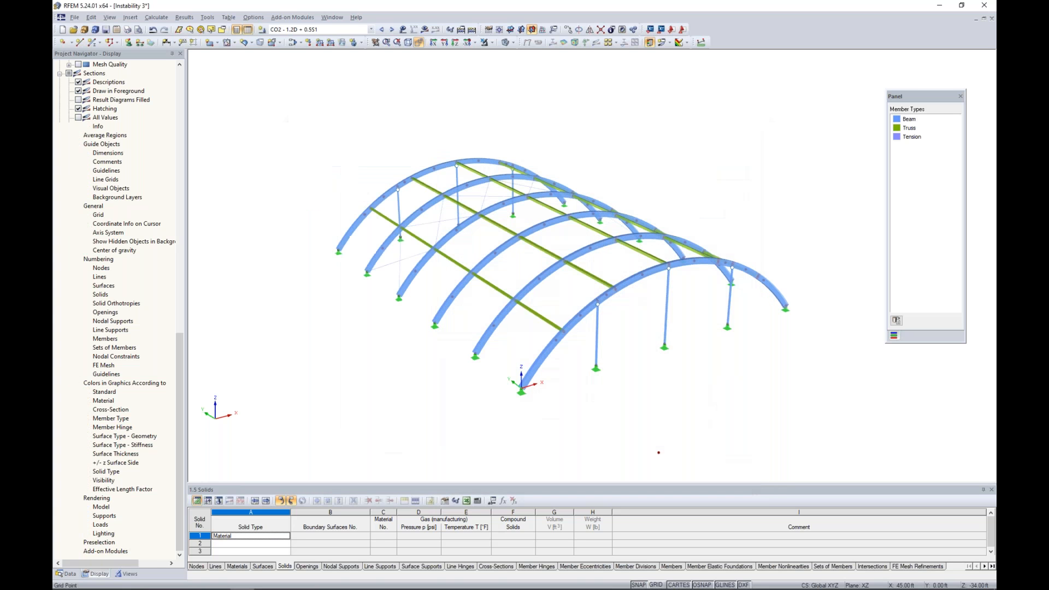
click(424, 29)
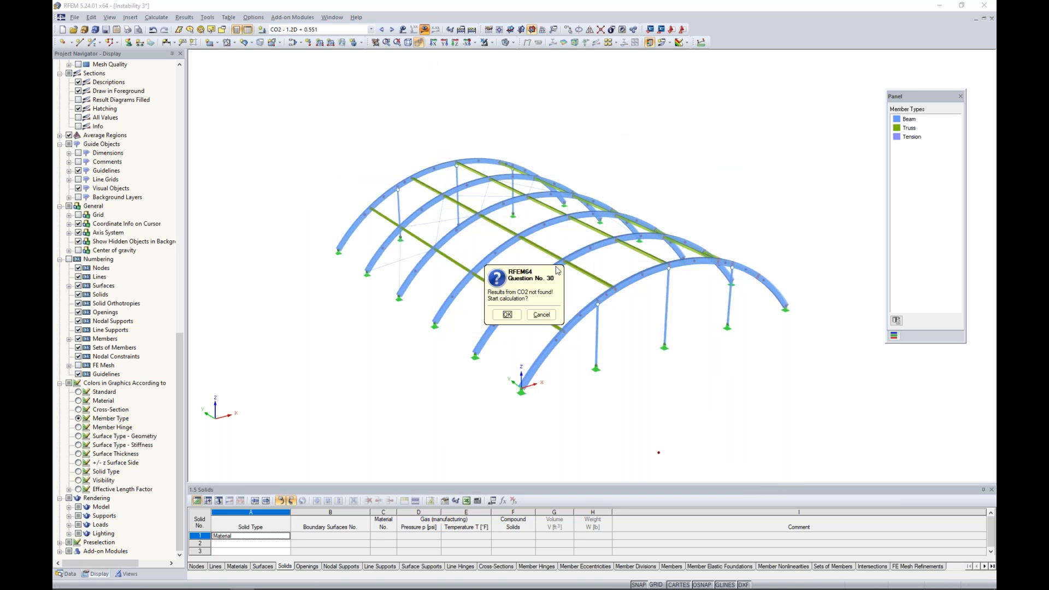
click(507, 315)
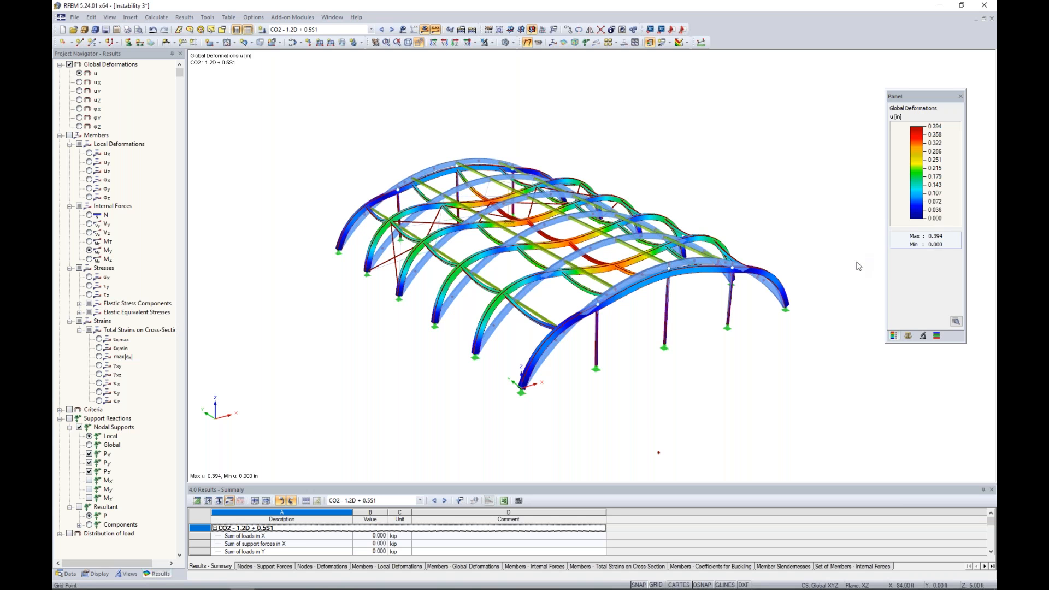
- Reduce the deformation display factor to 26.25 and examine the CO2 global deformations against their colour scale
click(908, 336)
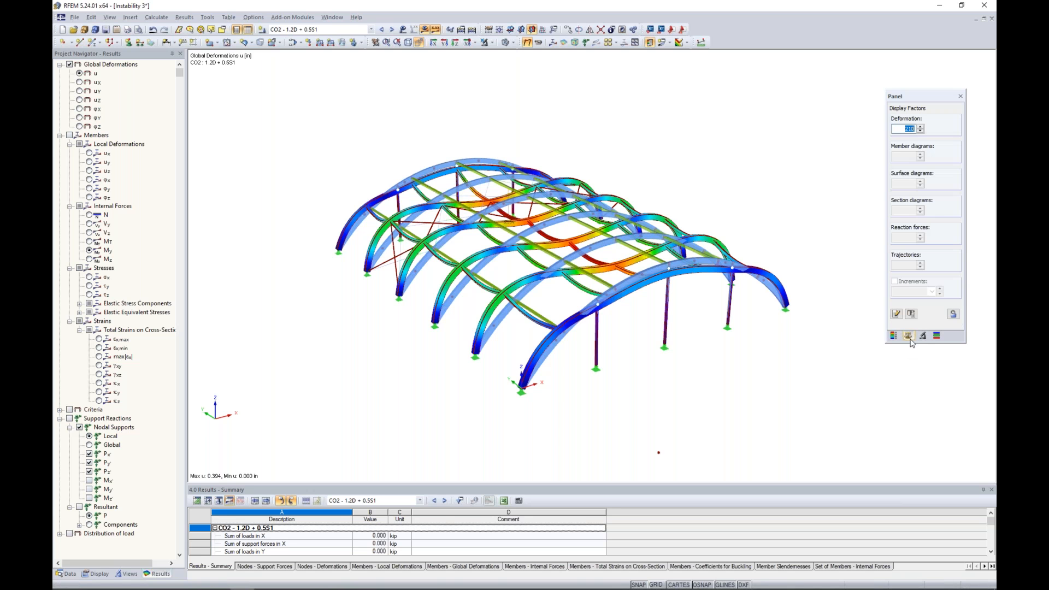
click(921, 131)
click(920, 131)
click(921, 131)
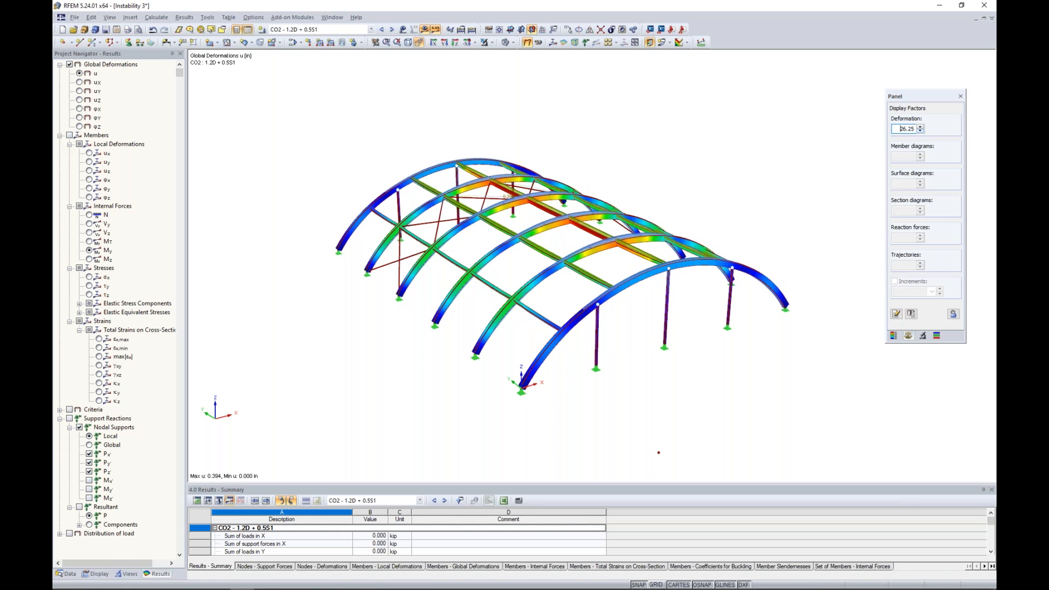
click(894, 336)
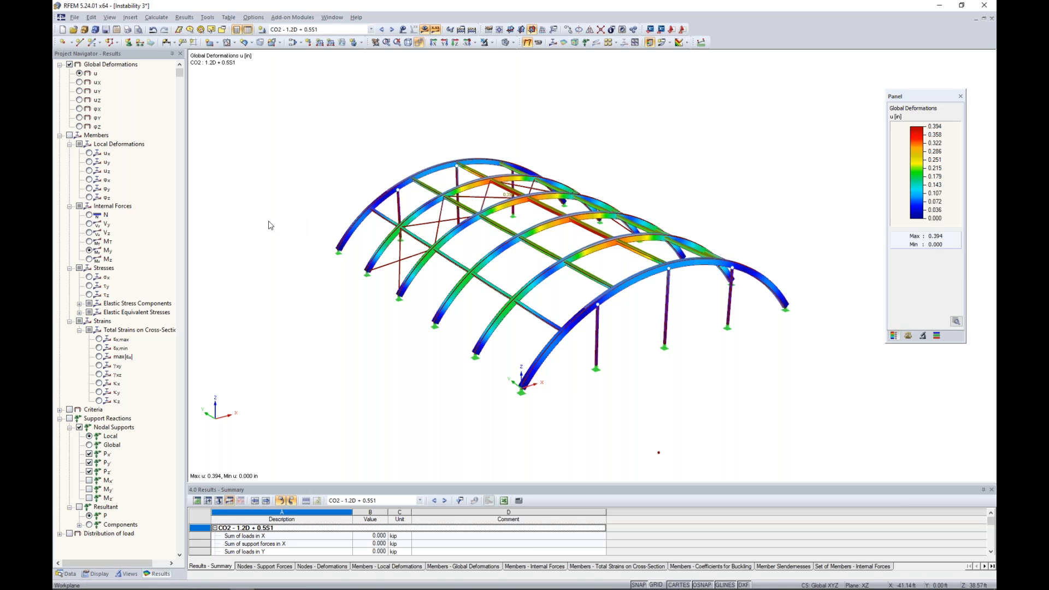
- Run an RF-STABILITY eigenvalue analysis with axial forces imported from load combination CO2 - 1.2D + 0.5S1
click(68, 575)
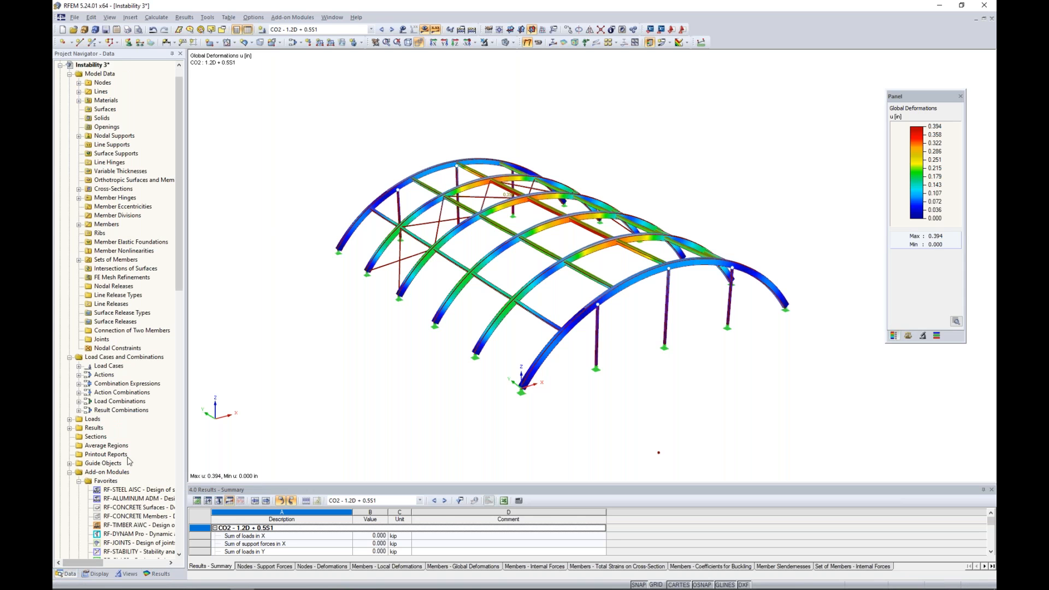
scroll(130, 441, down, 5)
double_click(132, 421)
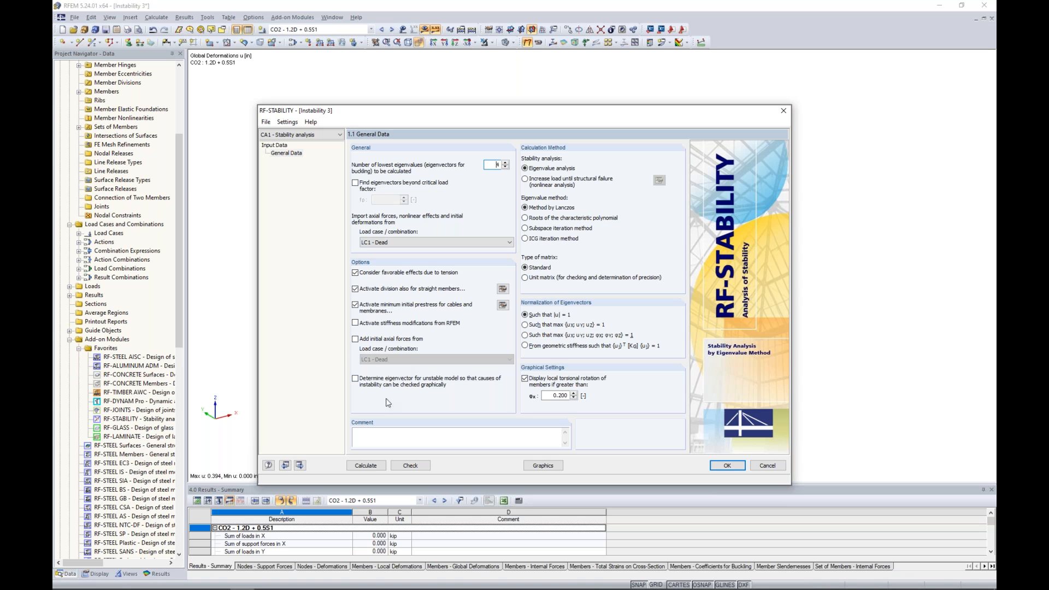
click(397, 243)
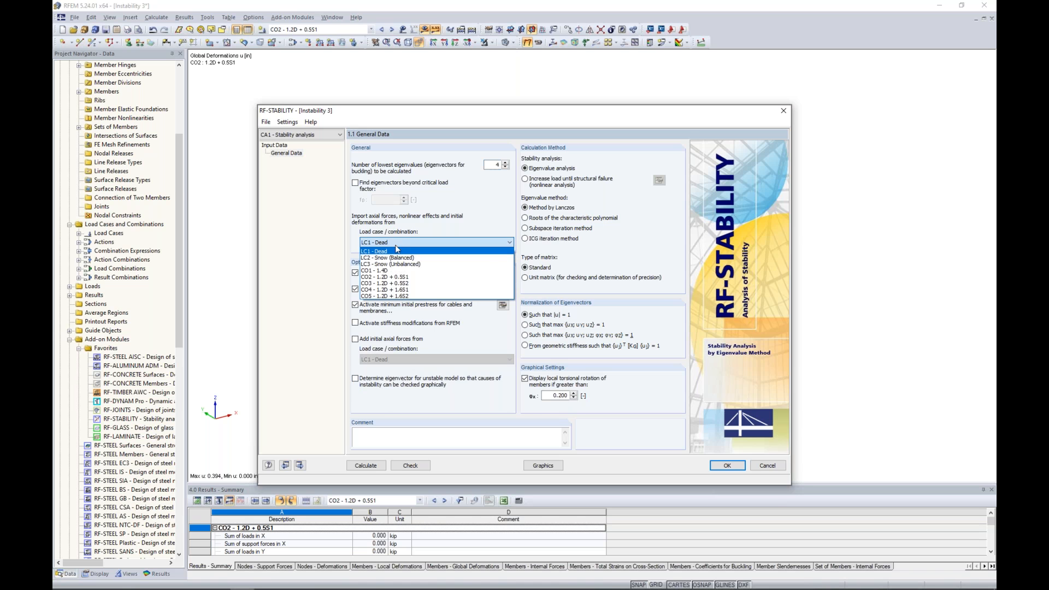
click(392, 277)
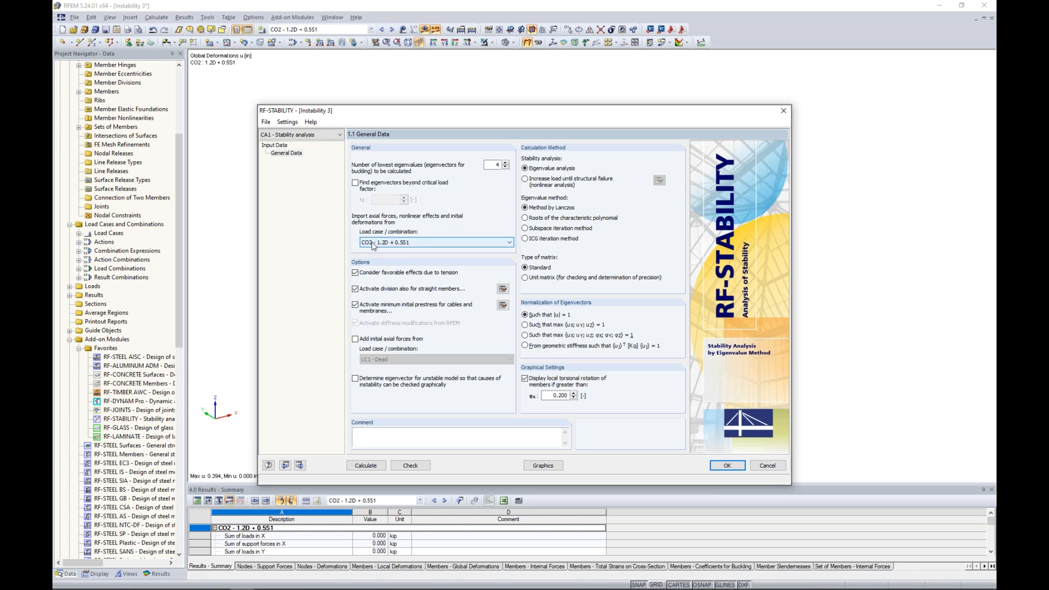
click(366, 465)
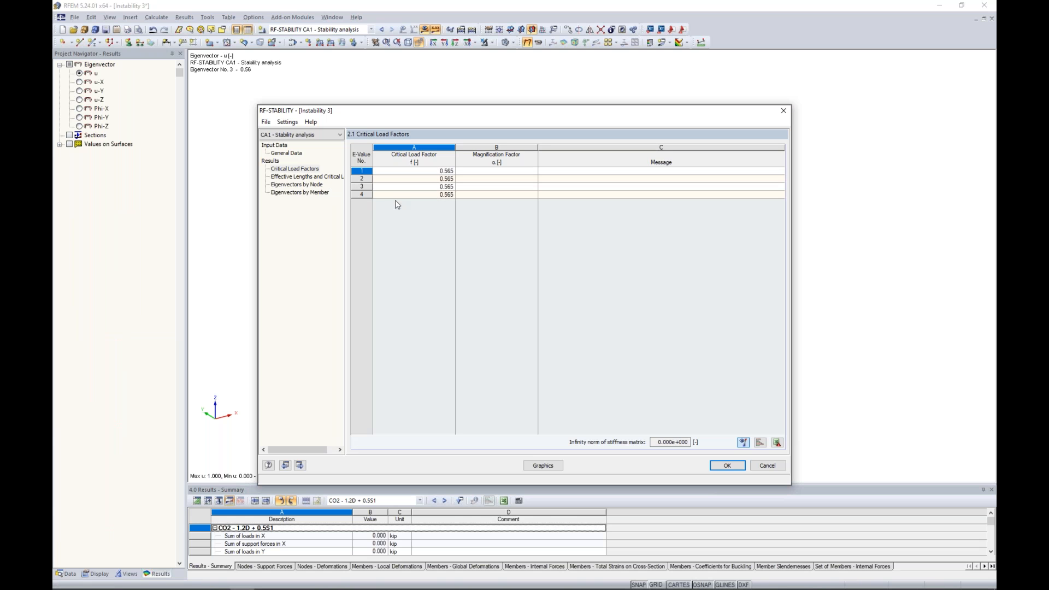
- Examine the critical load factors and the buckling shapes of eigenvectors 1, 2 and 3 in the model
drag(465, 121, 467, 370)
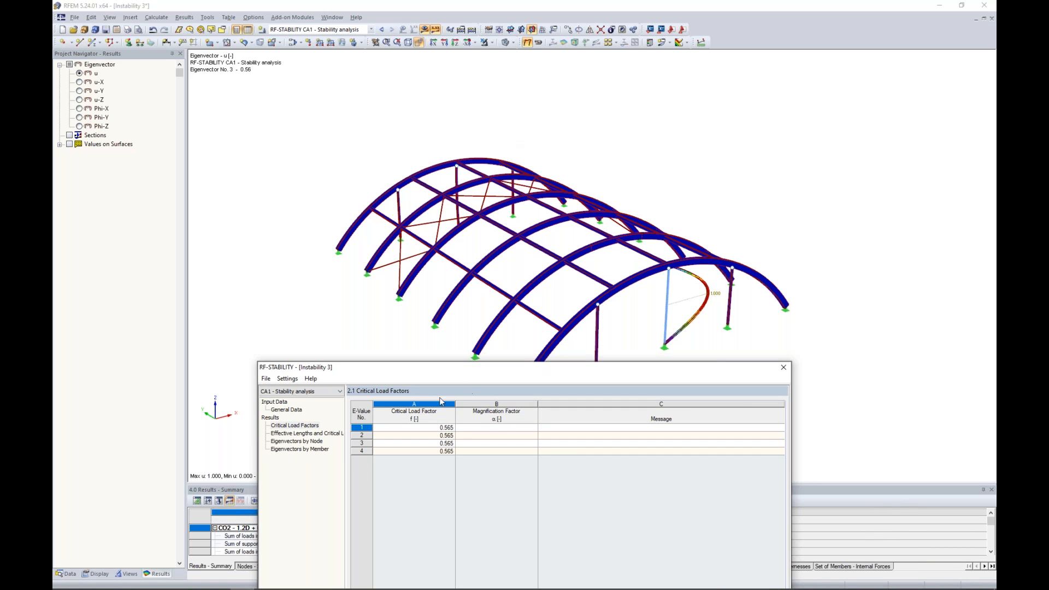
click(417, 429)
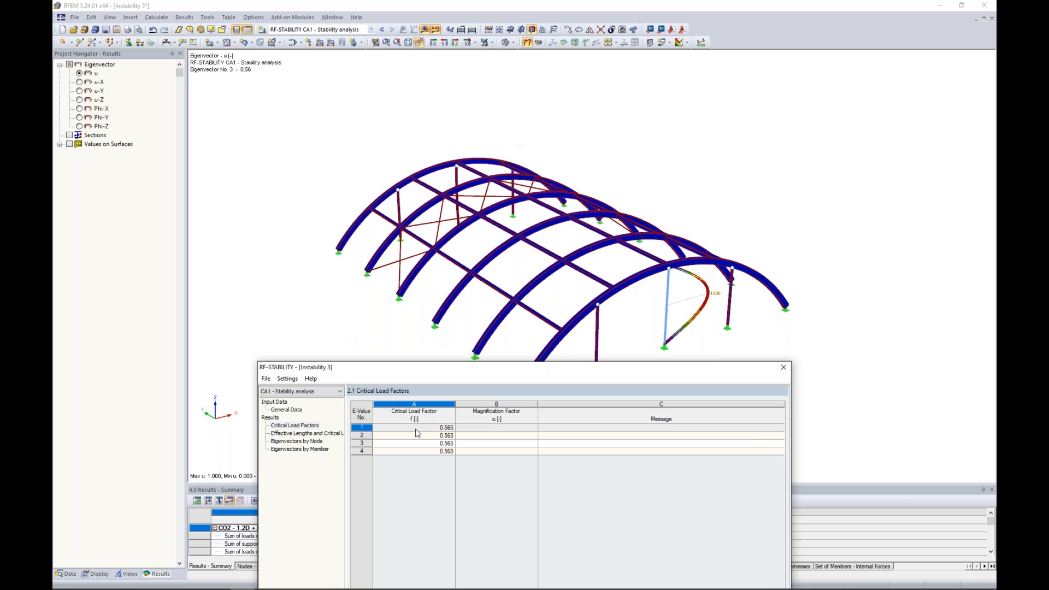
click(417, 435)
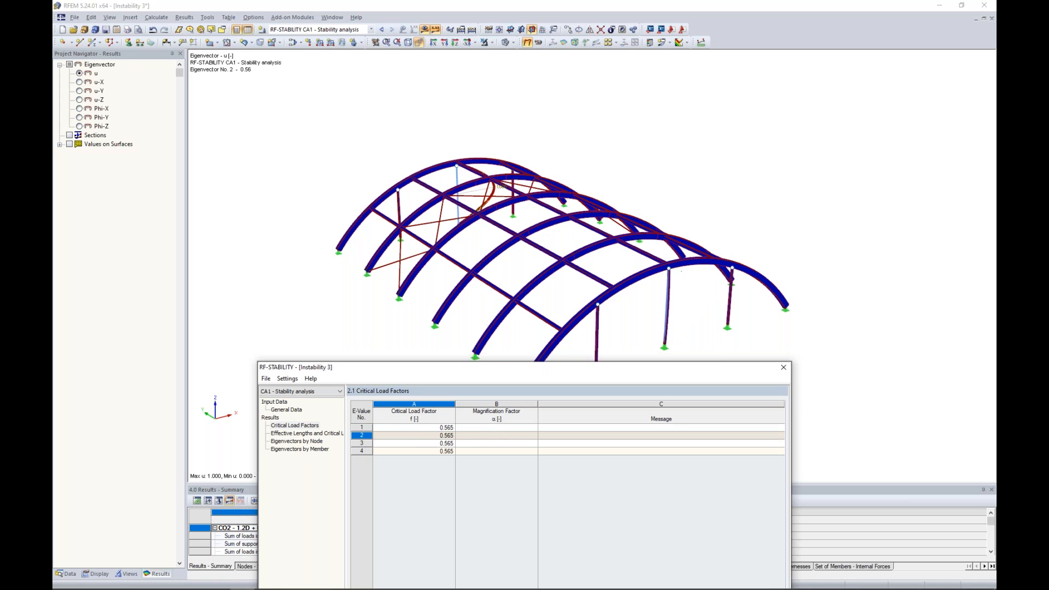
click(417, 444)
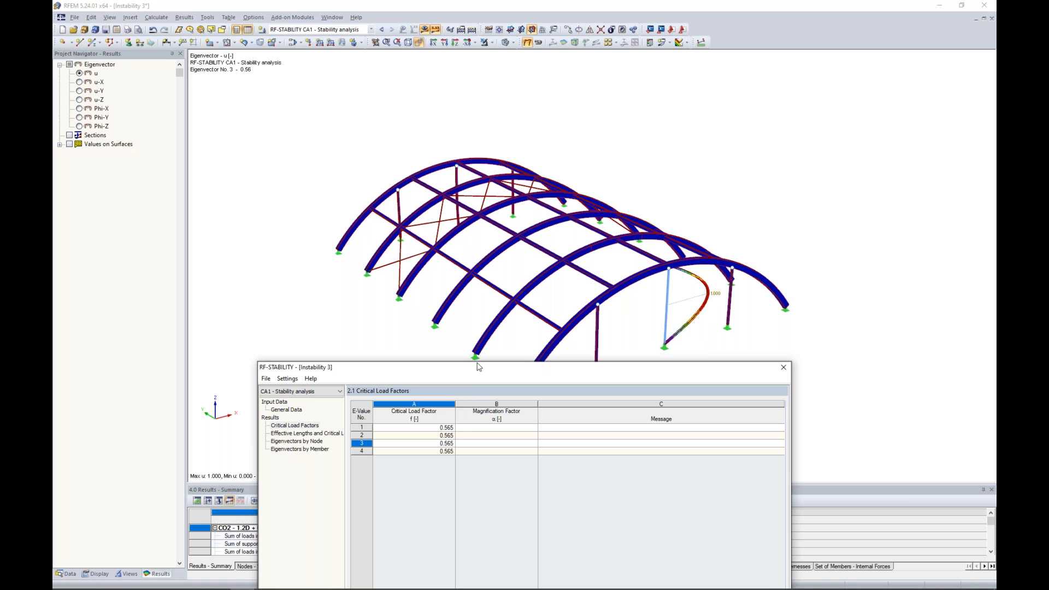
drag(487, 367, 509, 268)
drag(519, 123, 519, 92)
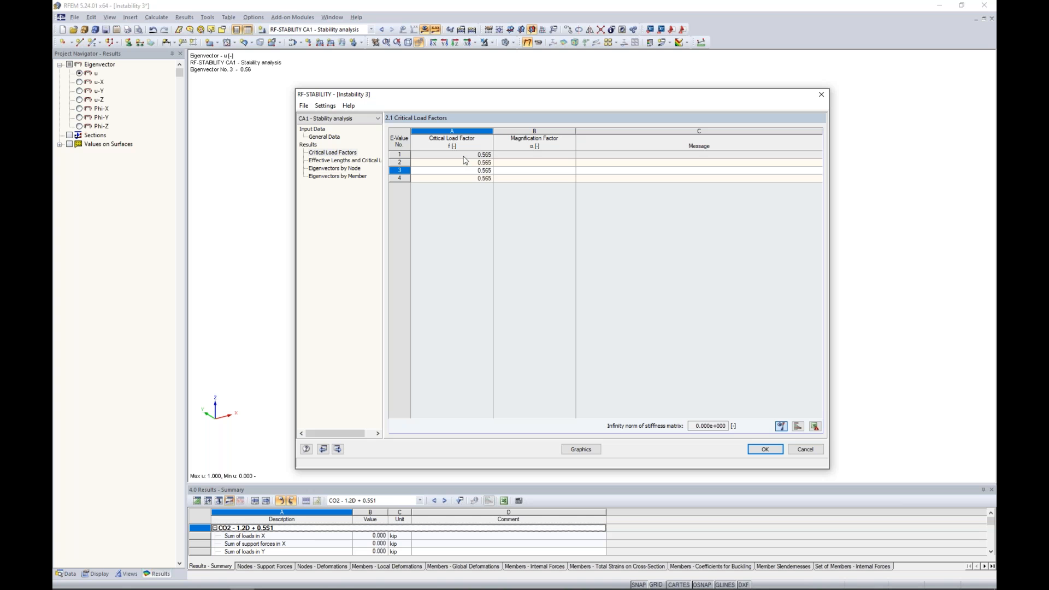
- Compare the RF-STABILITY general data and critical load factors with the buckled end column in the model
click(335, 138)
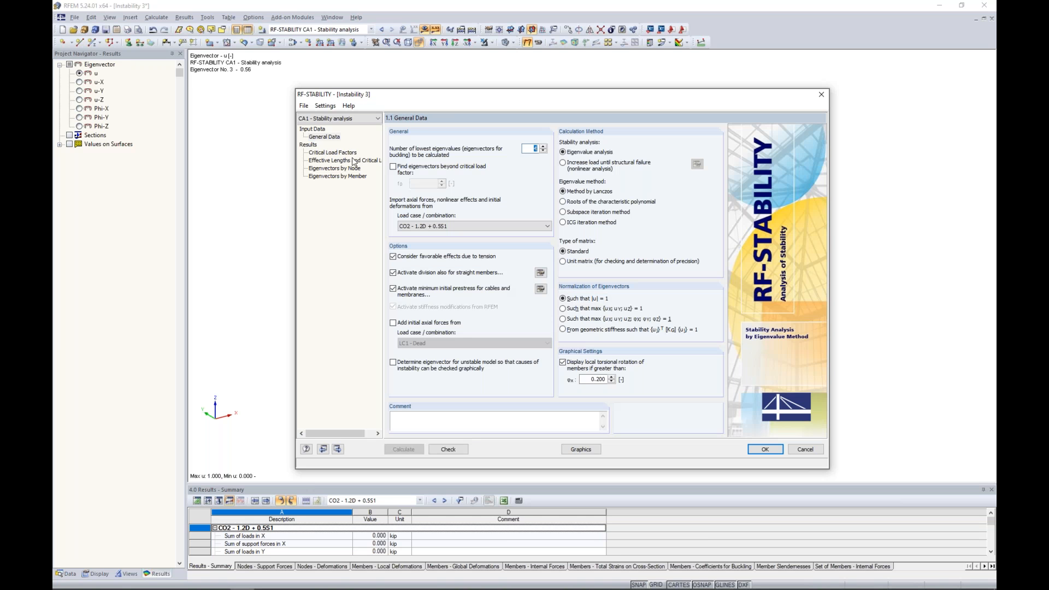
drag(469, 100, 410, 395)
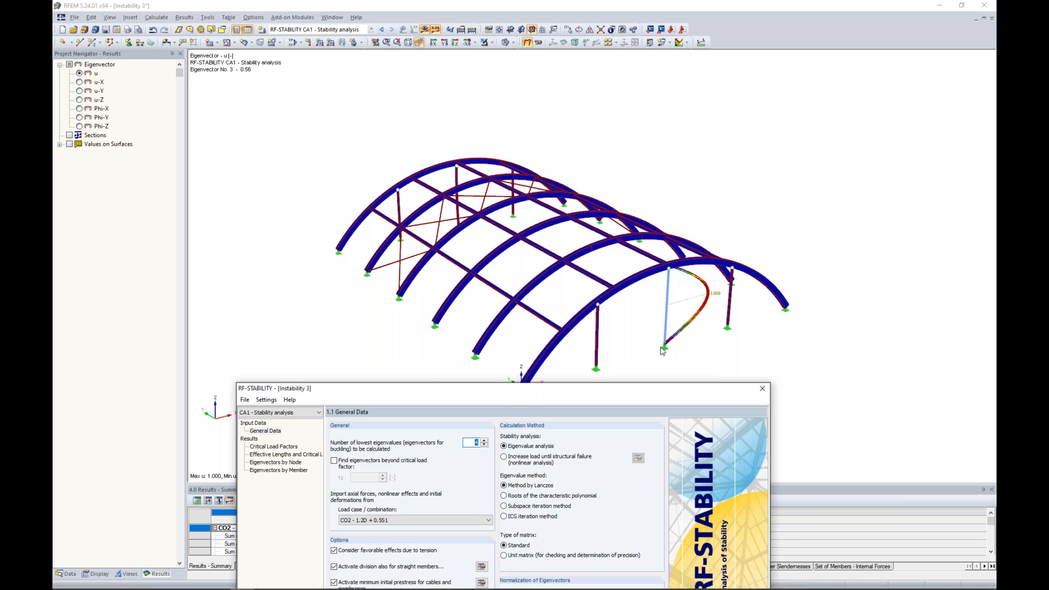
drag(628, 388, 411, 136)
click(328, 137)
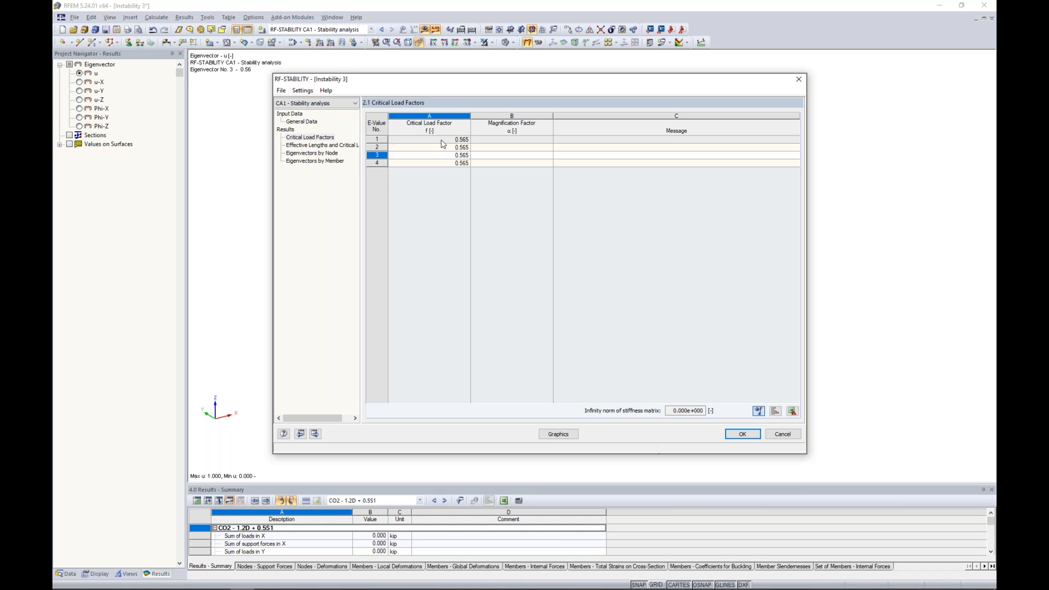
click(314, 121)
mouse_move(482, 83)
mouse_down()
mouse_move(471, 405)
mouse_move(490, 83)
mouse_up()
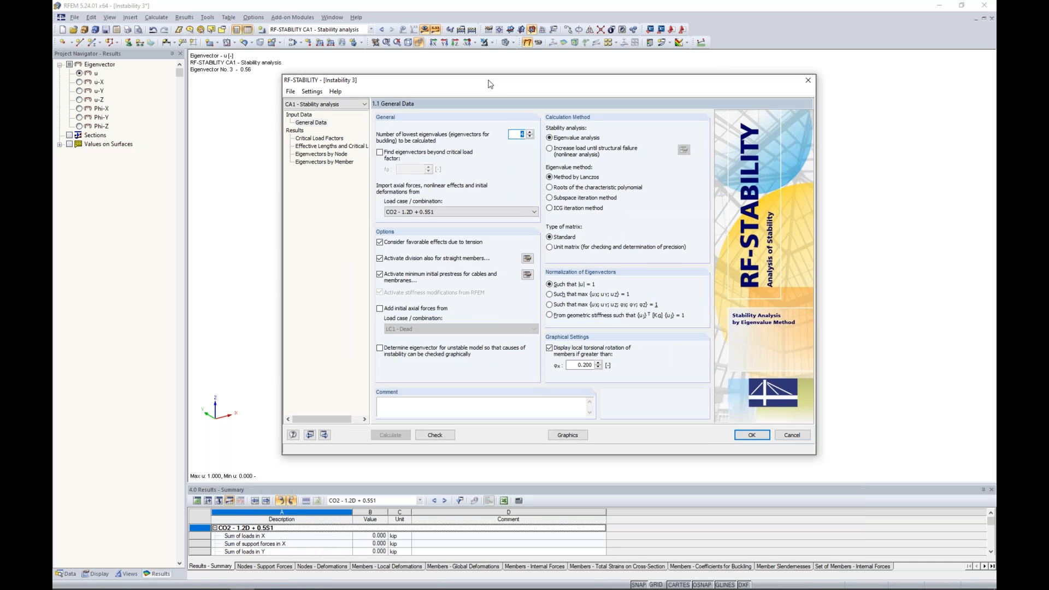
- Show the stability results graphically and examine eigenvectors 1, 2 and 3 on the arched structure in turn
click(579, 434)
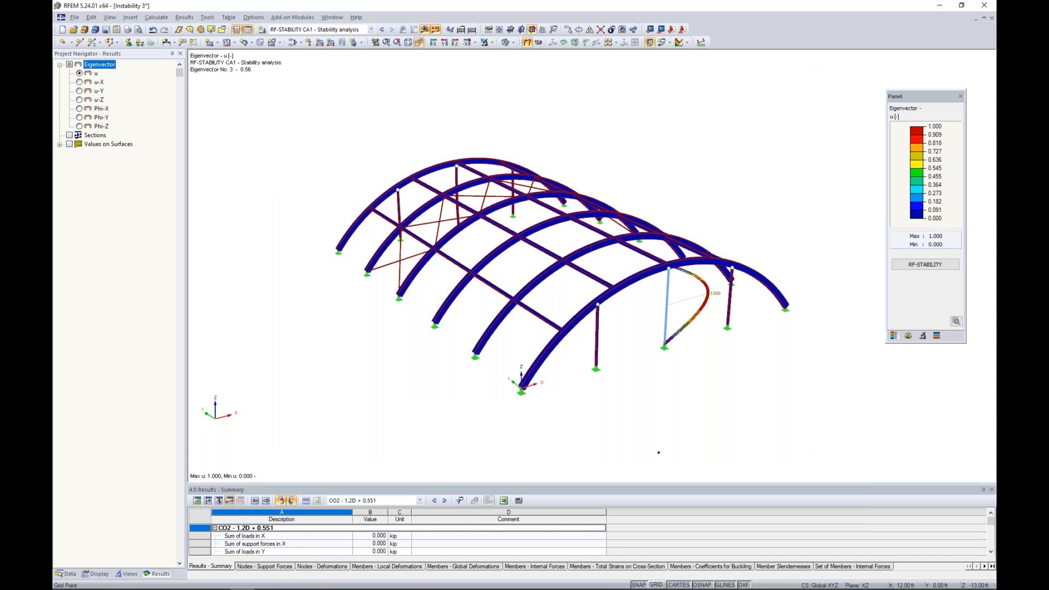
click(924, 335)
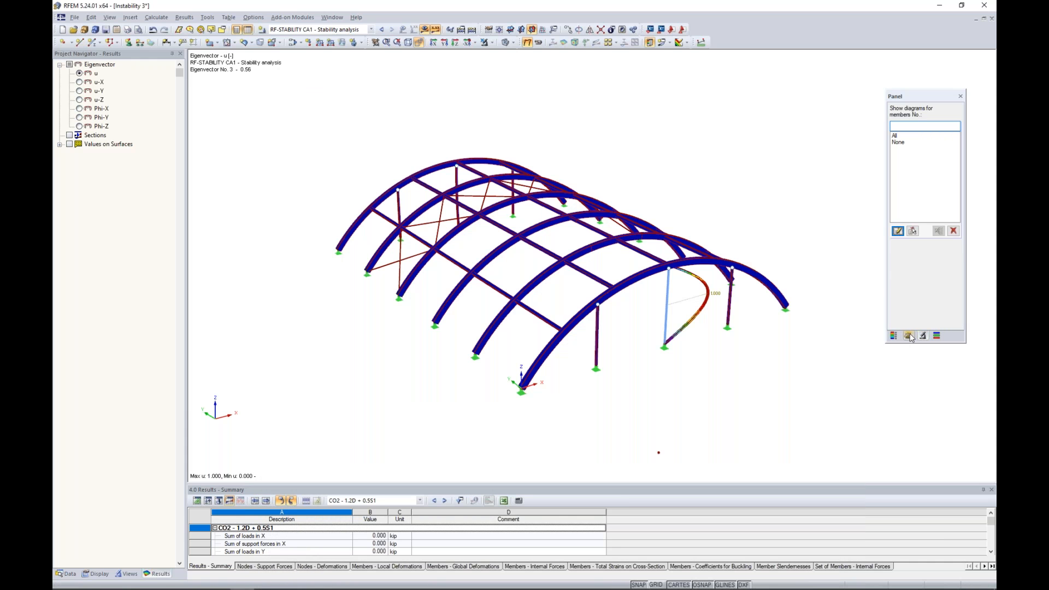
click(908, 335)
click(933, 129)
click(912, 138)
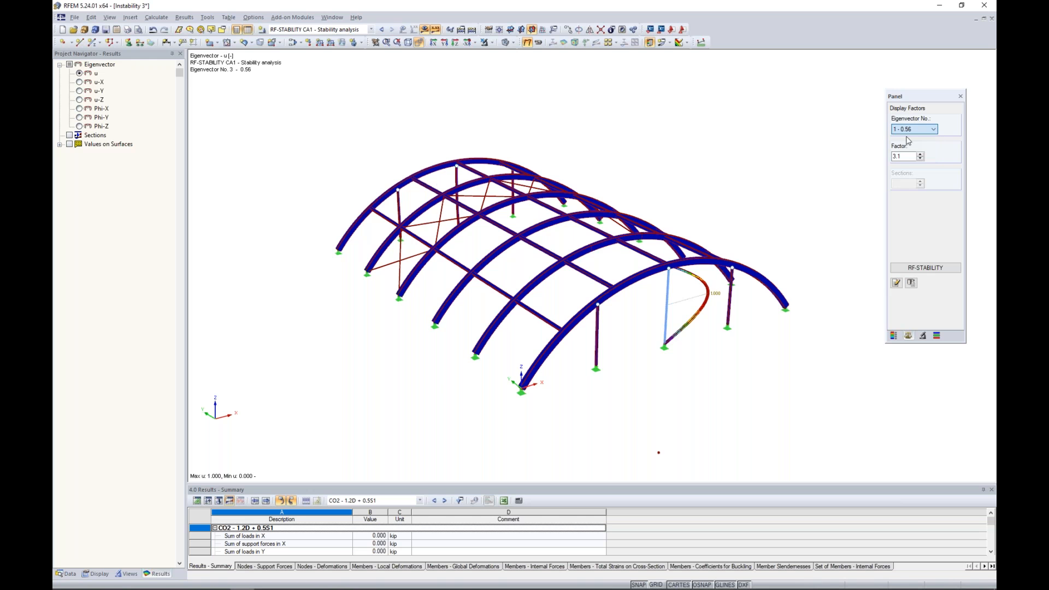
ctrl+middle_drag(712, 374, 687, 372)
click(930, 129)
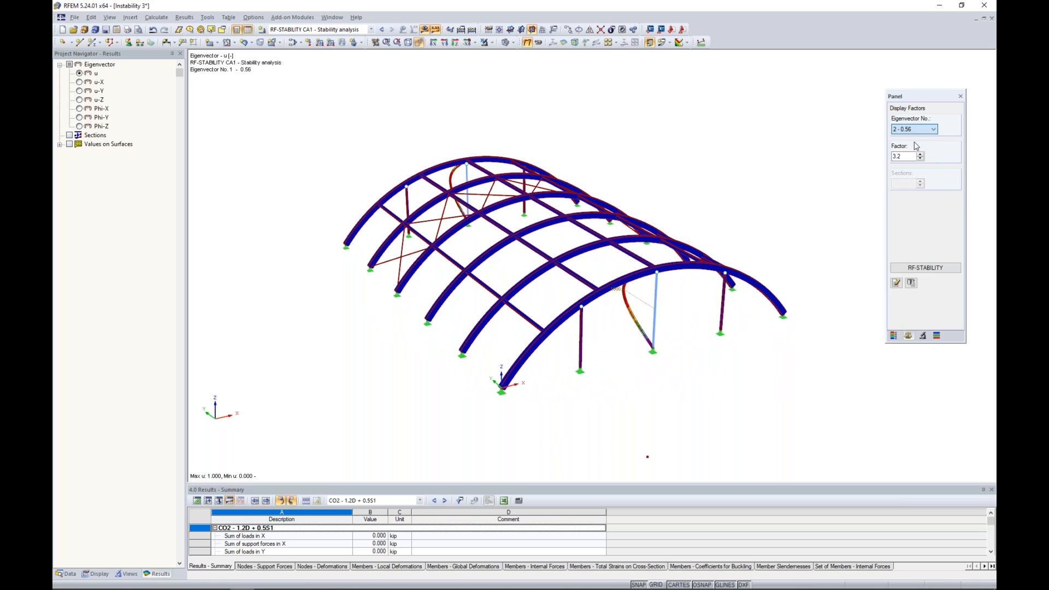
click(916, 145)
click(929, 129)
click(912, 152)
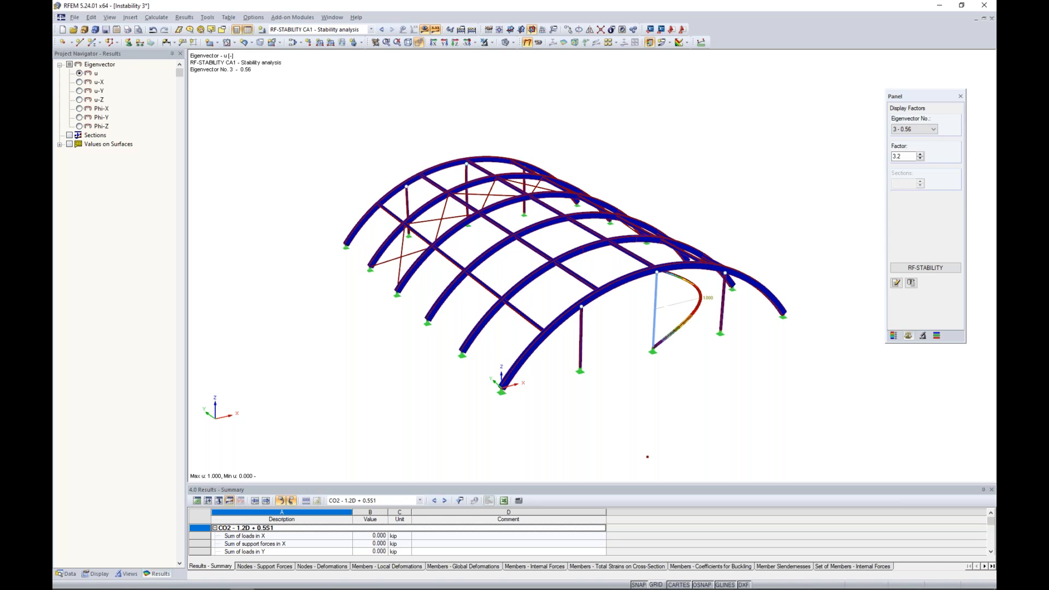
- Change cross-section 4 of the end columns to a 5 x 5 in timber rectangle and accept deleting the results
click(65, 574)
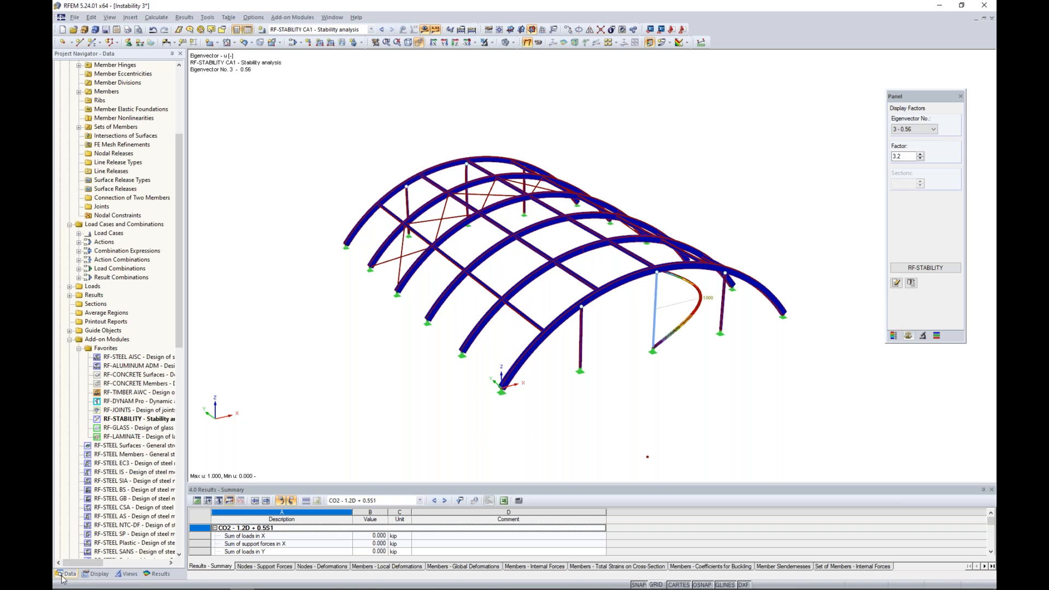
scroll(136, 248, up, 6)
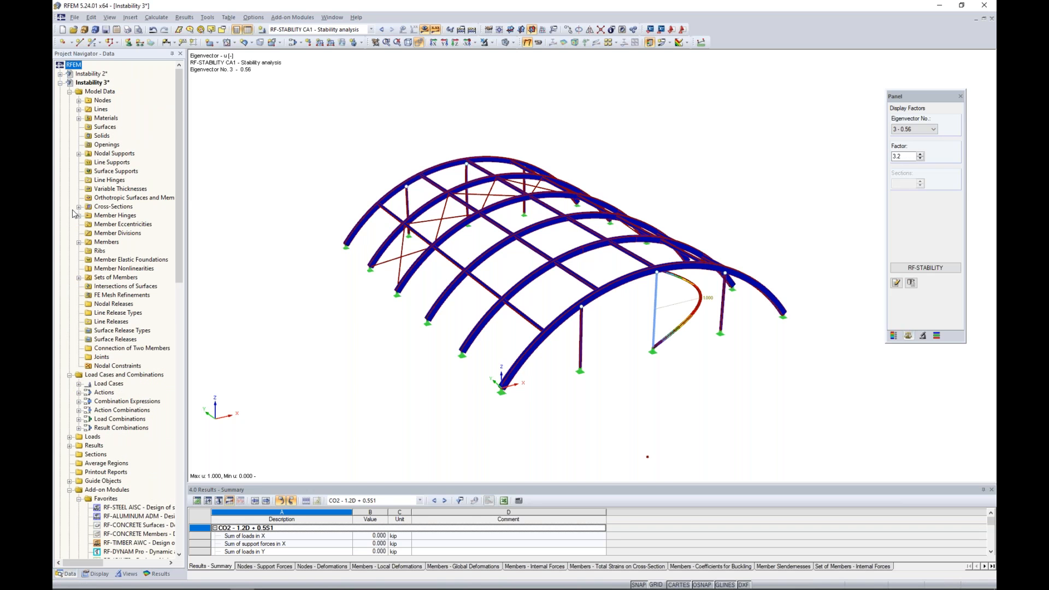
click(79, 207)
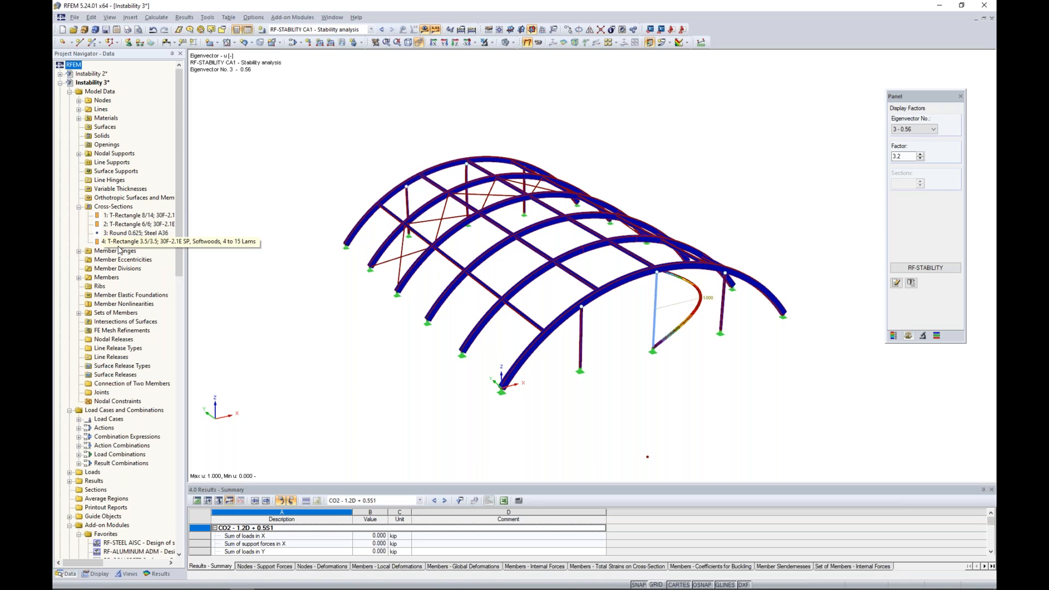
click(122, 243)
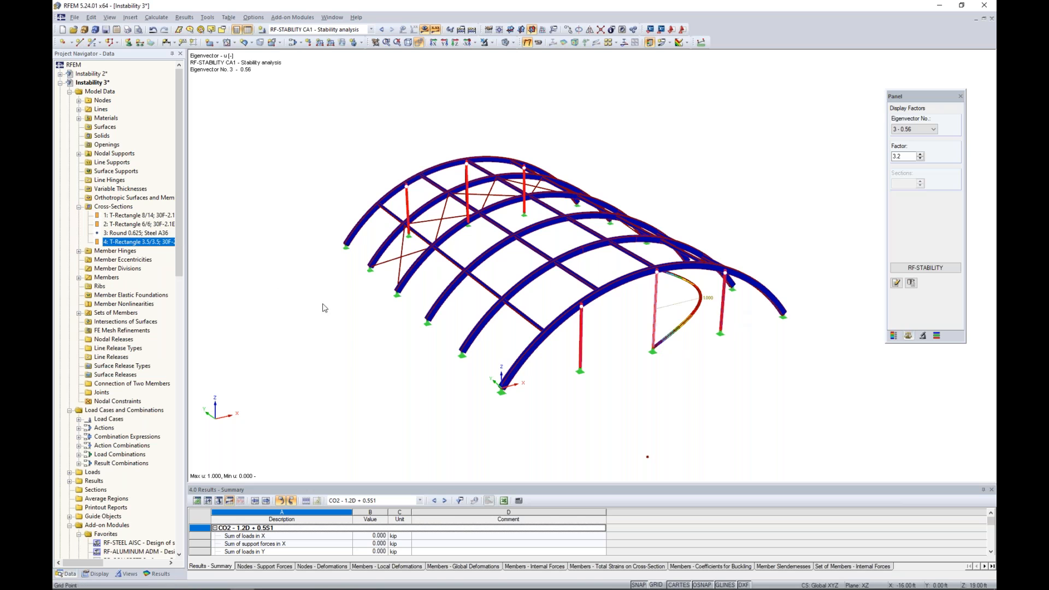
double_click(160, 243)
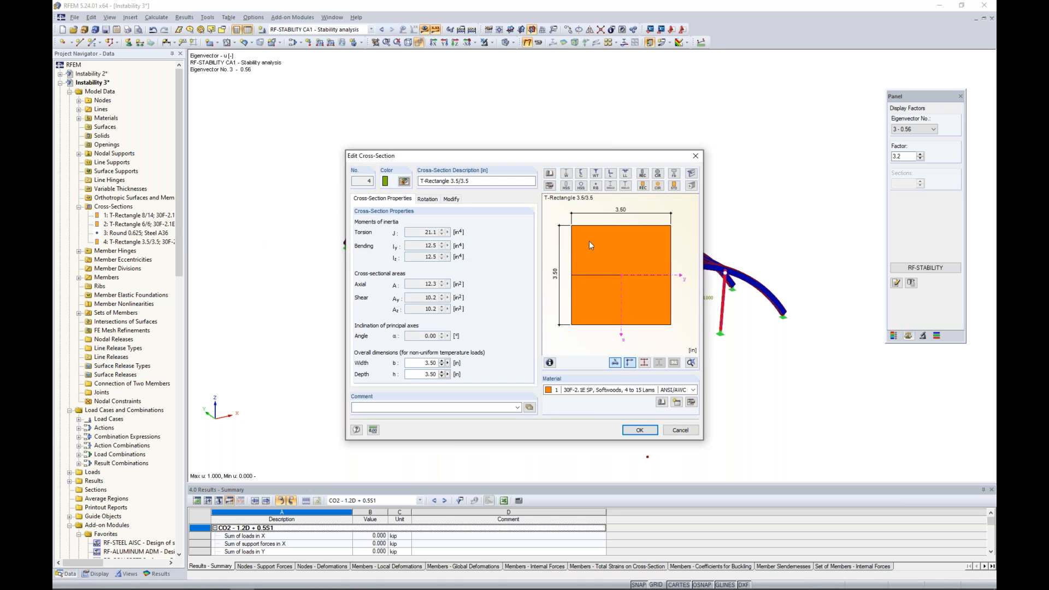
click(549, 185)
text(50)
key(Tab)
text(5)
key(Tab)
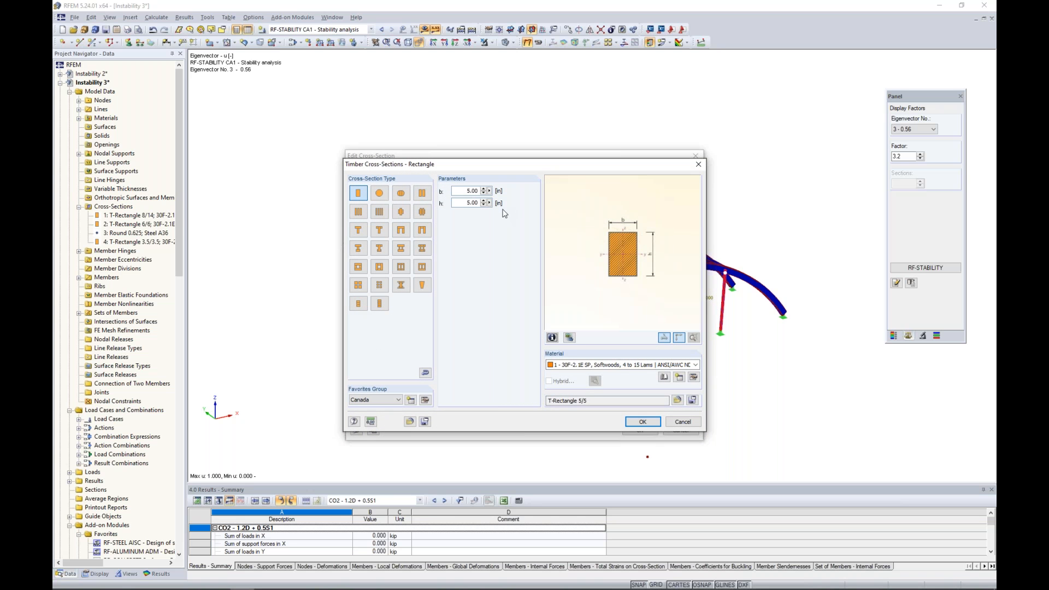
click(644, 423)
click(640, 431)
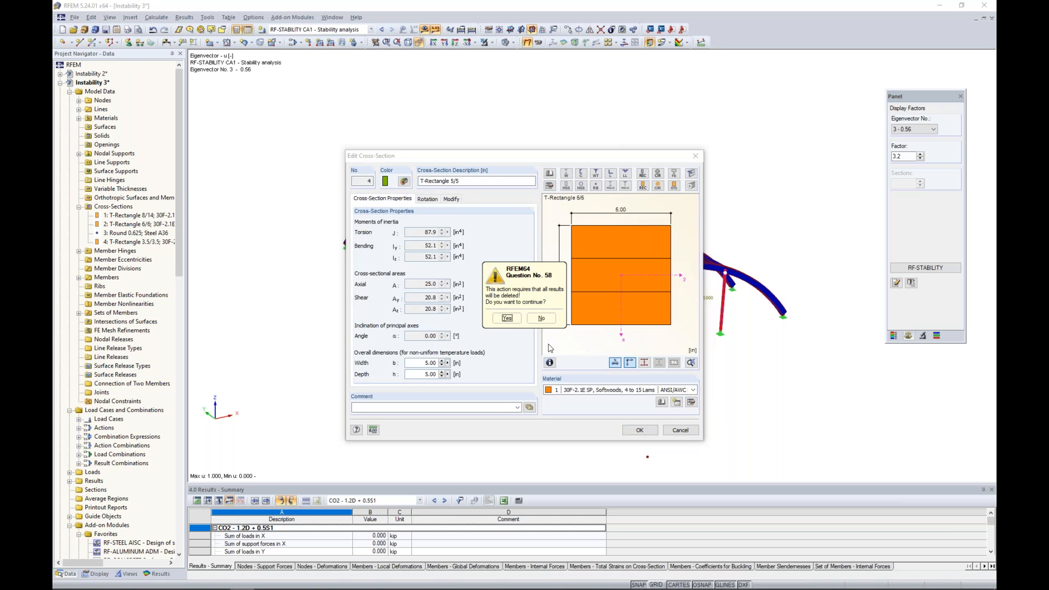
click(635, 351)
- Set load combination CO2 to Second-order analysis (P-Delta / P-delta) and calculate its results
ctrl+middle_drag(634, 343, 603, 350)
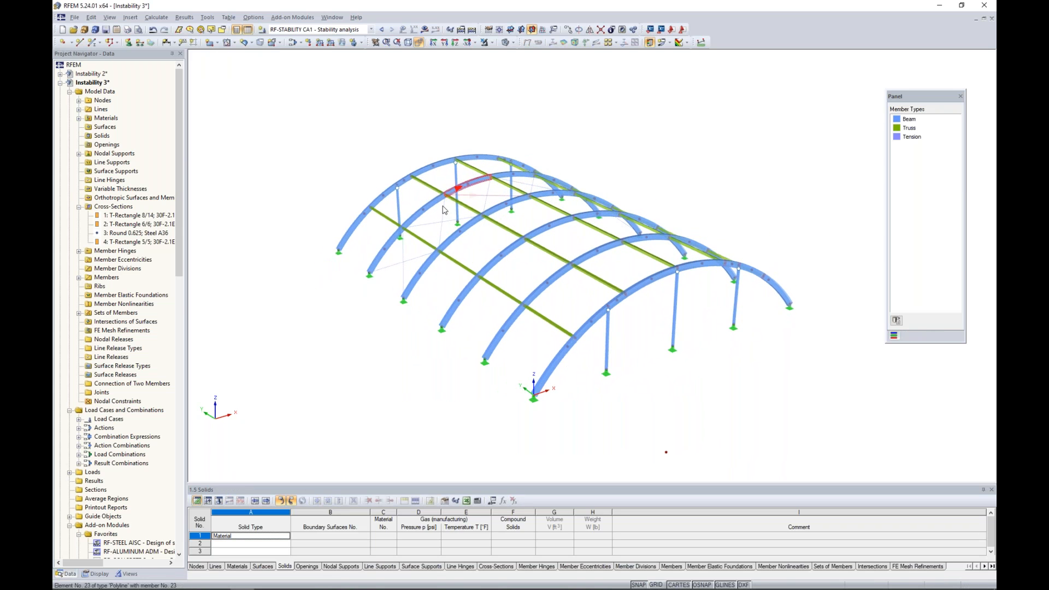
click(293, 43)
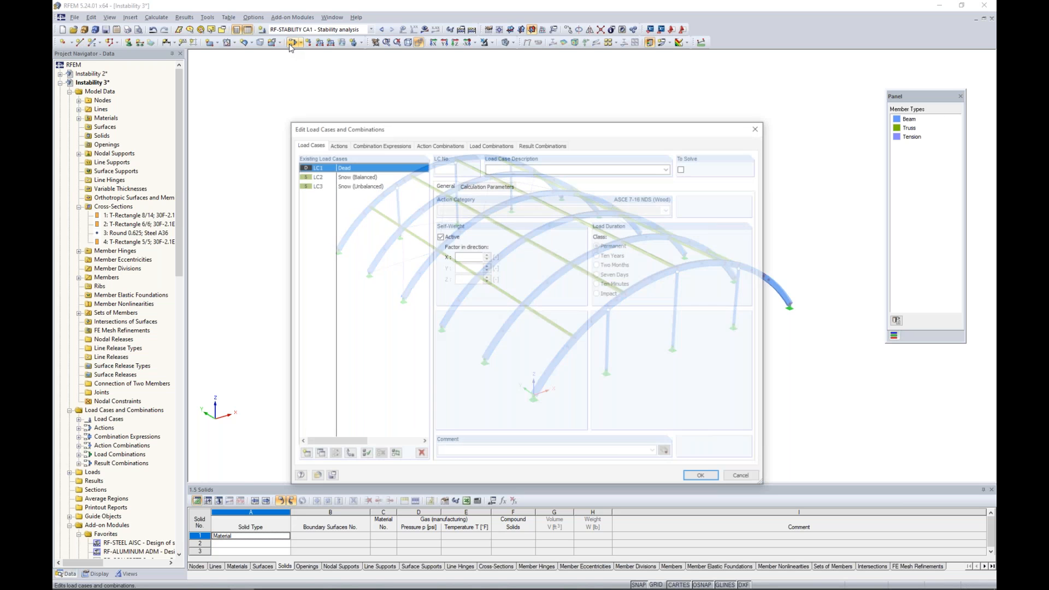
click(494, 145)
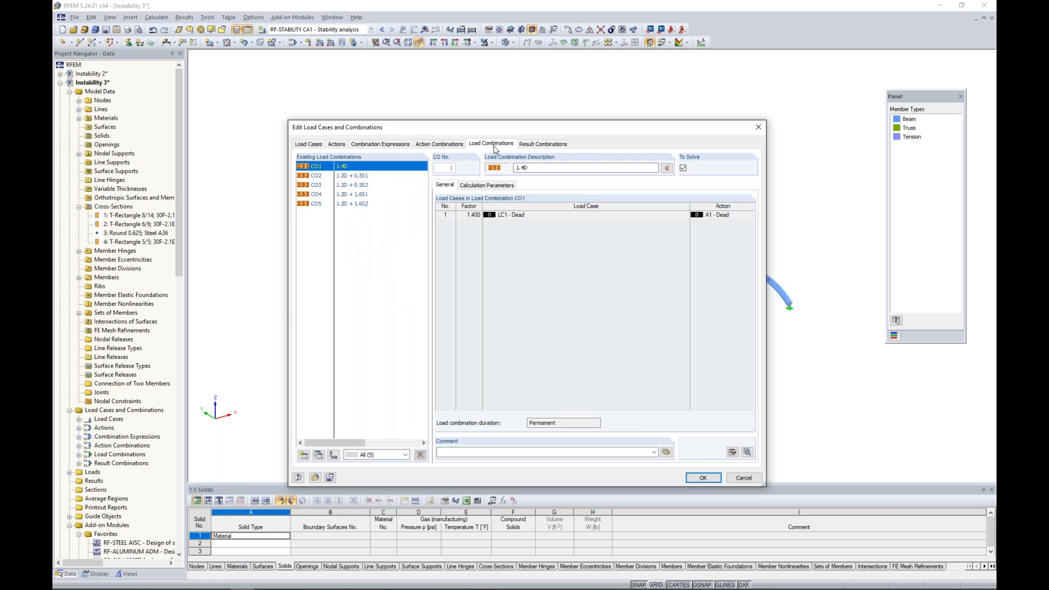
click(355, 177)
click(471, 188)
click(462, 220)
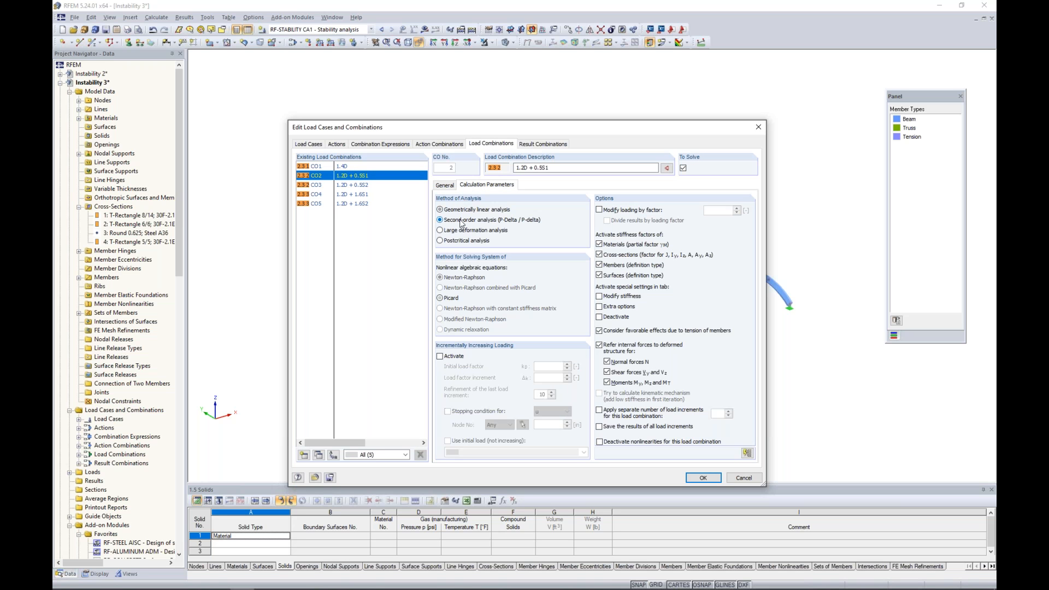
click(709, 481)
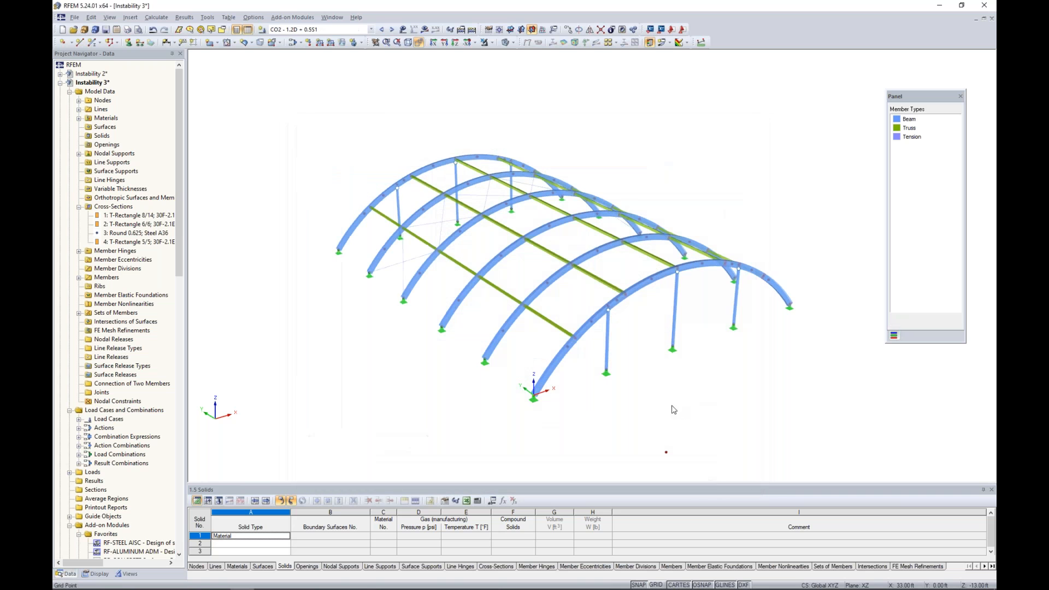
click(425, 29)
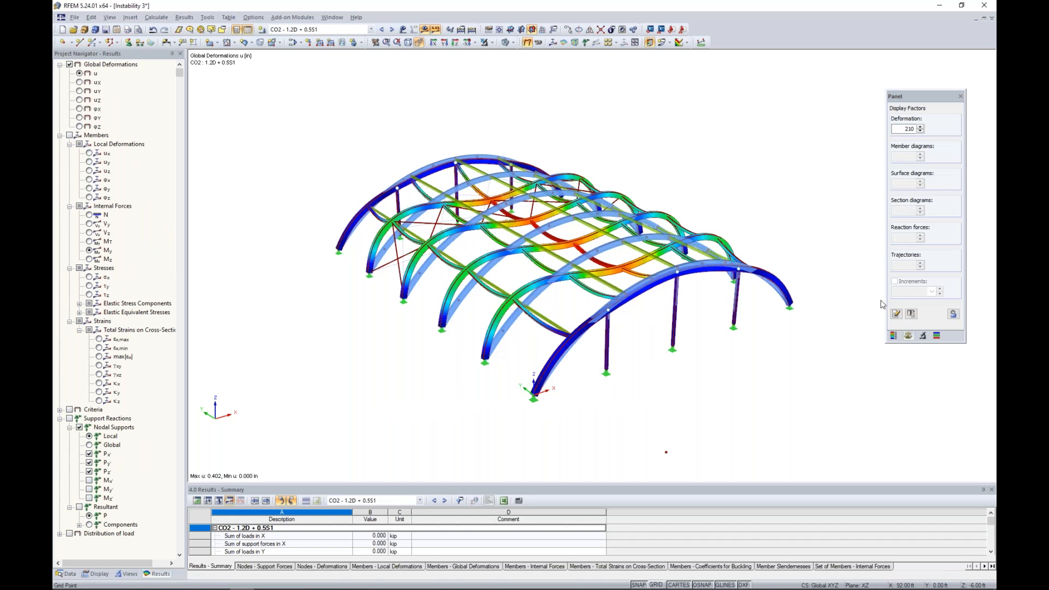
- Show the colour scale of the CO2 deformations and run the RF-STABILITY calculation for CO2 - 1.2D + 0.5S1 with the enlarged columns
click(894, 336)
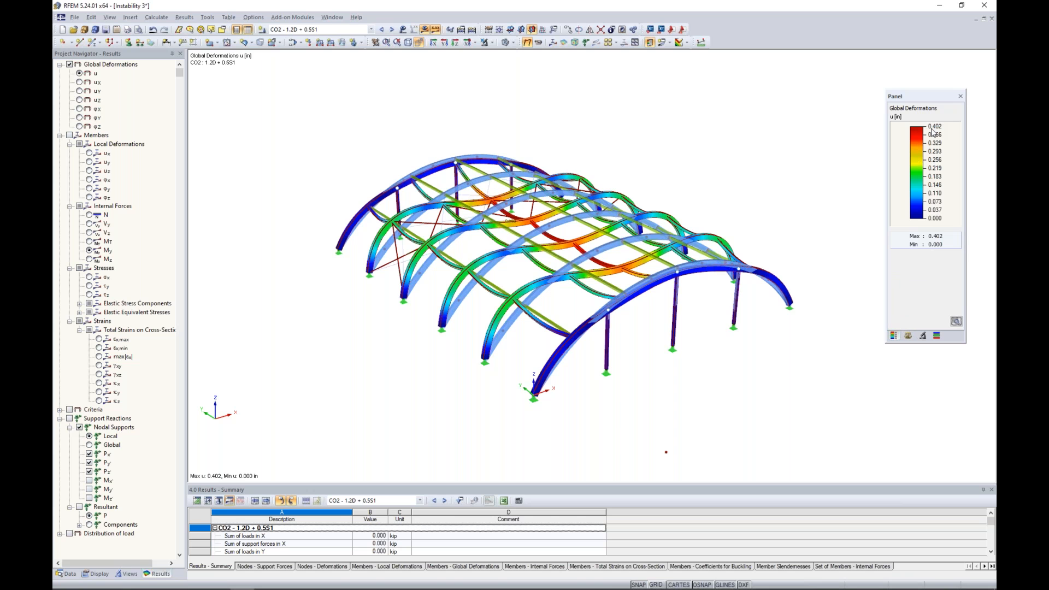
click(68, 574)
scroll(105, 420, down, 2)
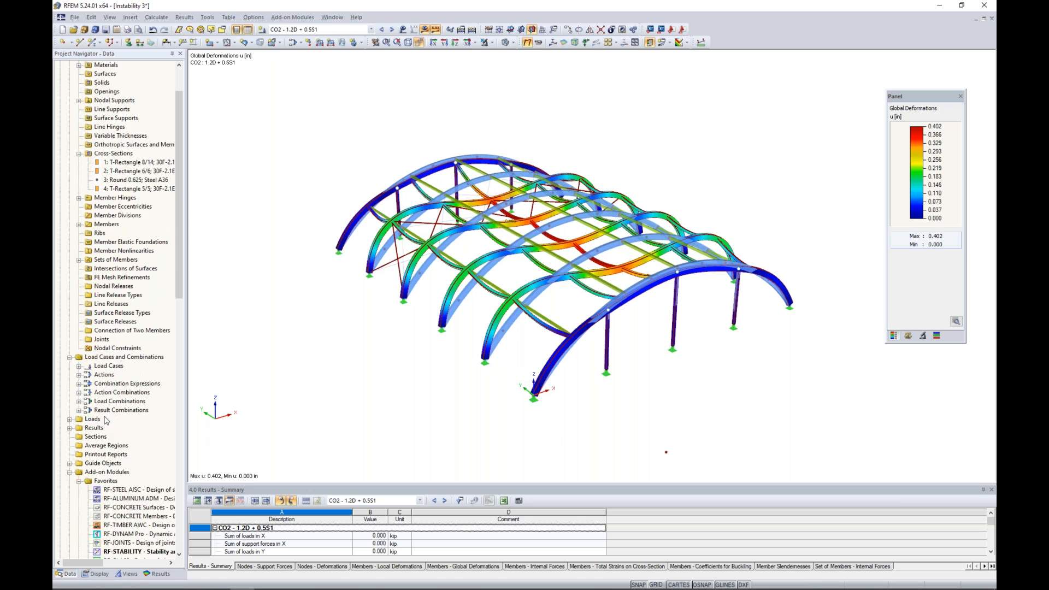
scroll(107, 423, down, 3)
double_click(137, 472)
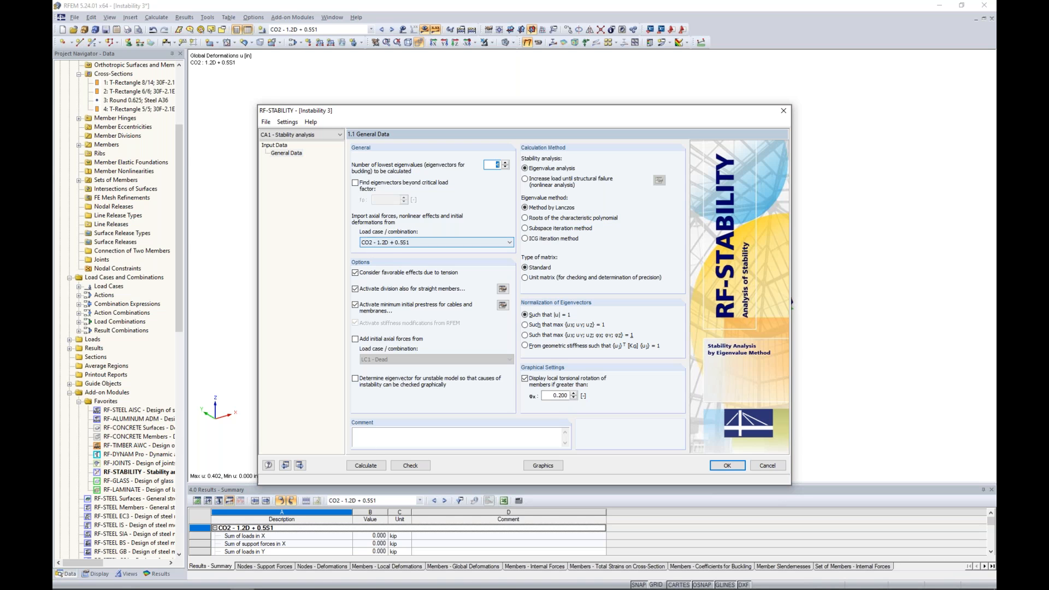
click(366, 466)
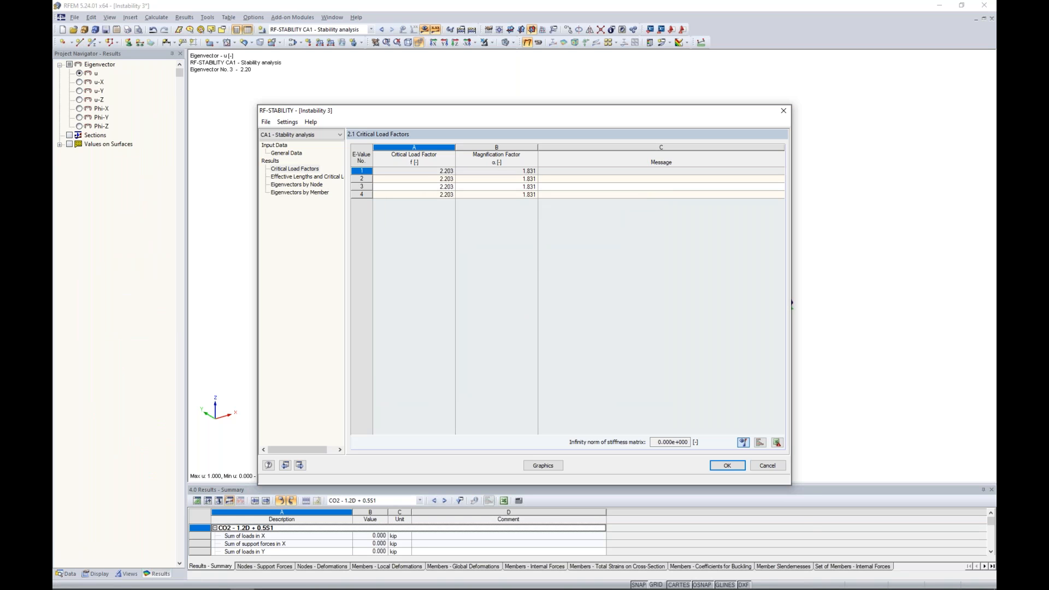
- Examine eigenvectors 2 and 3 on the arched structure and compare their critical load factors
drag(447, 112, 454, 366)
click(432, 434)
click(432, 442)
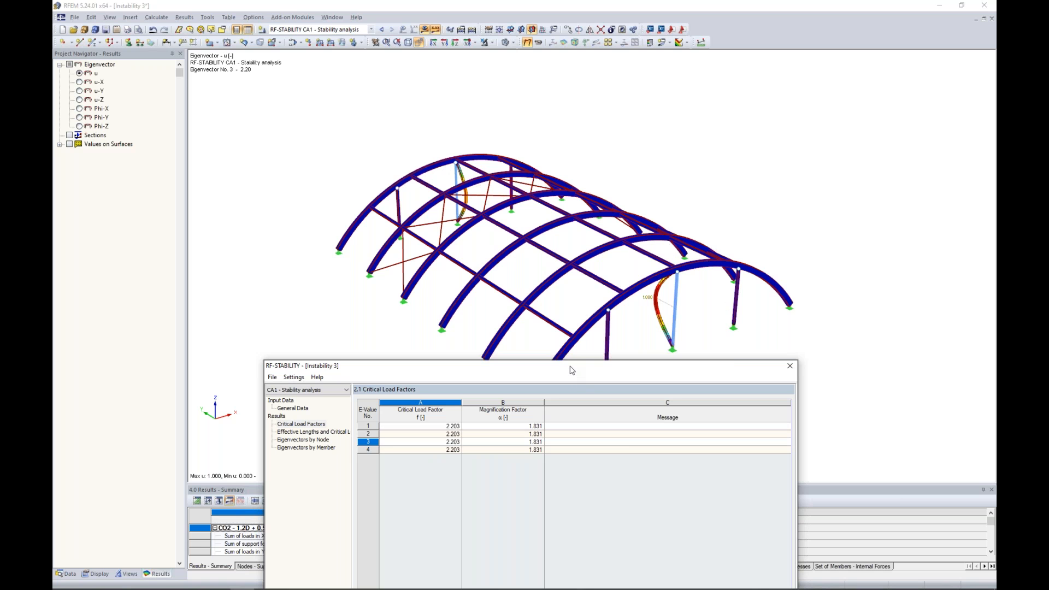
drag(572, 371, 595, 122)
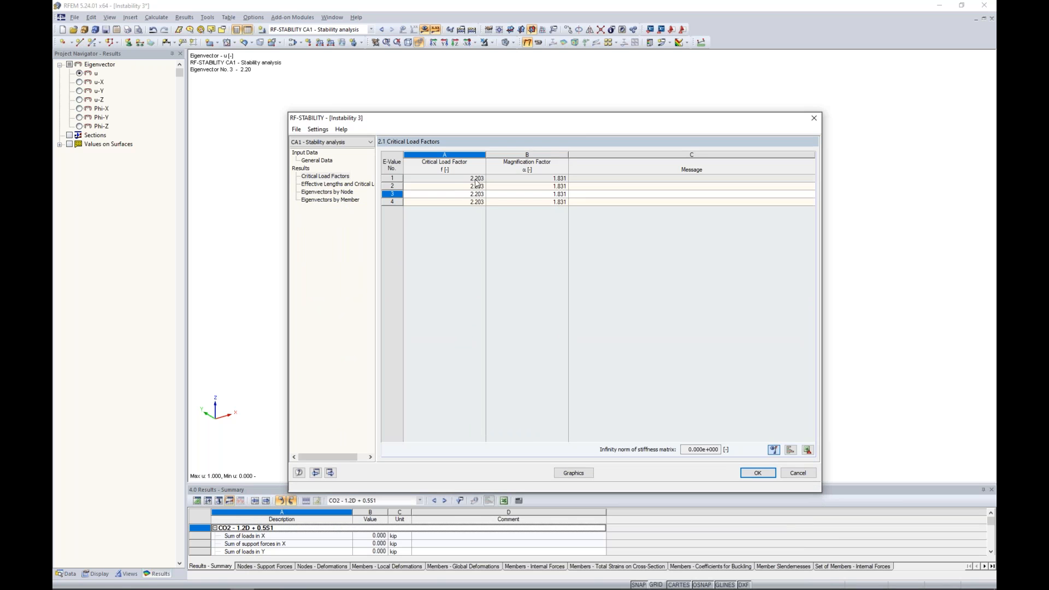
- Review the RF-STABILITY general data beside the buckled column shape and close the module
click(329, 162)
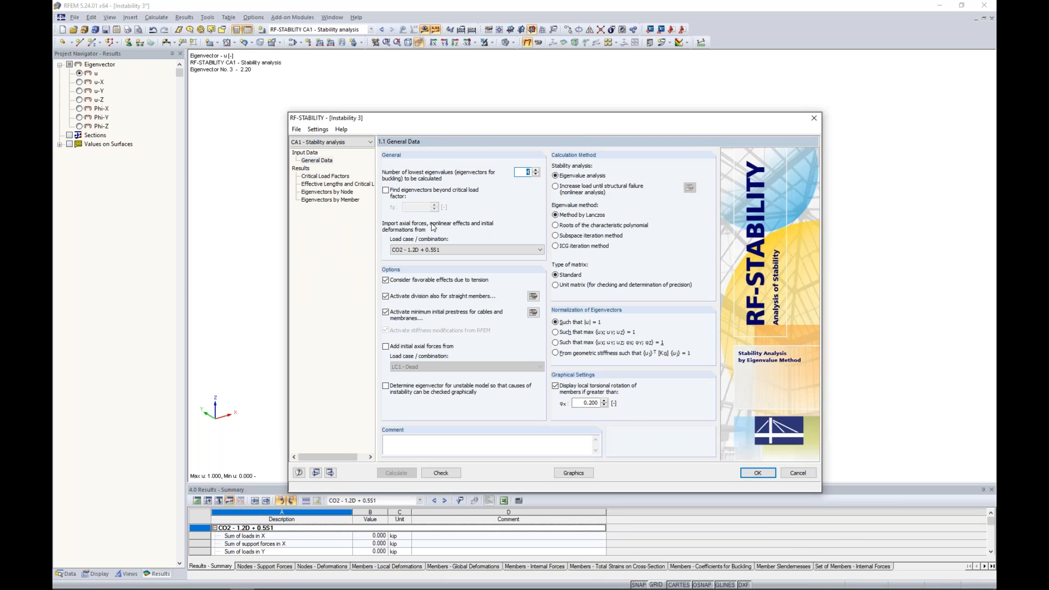
drag(430, 122, 409, 413)
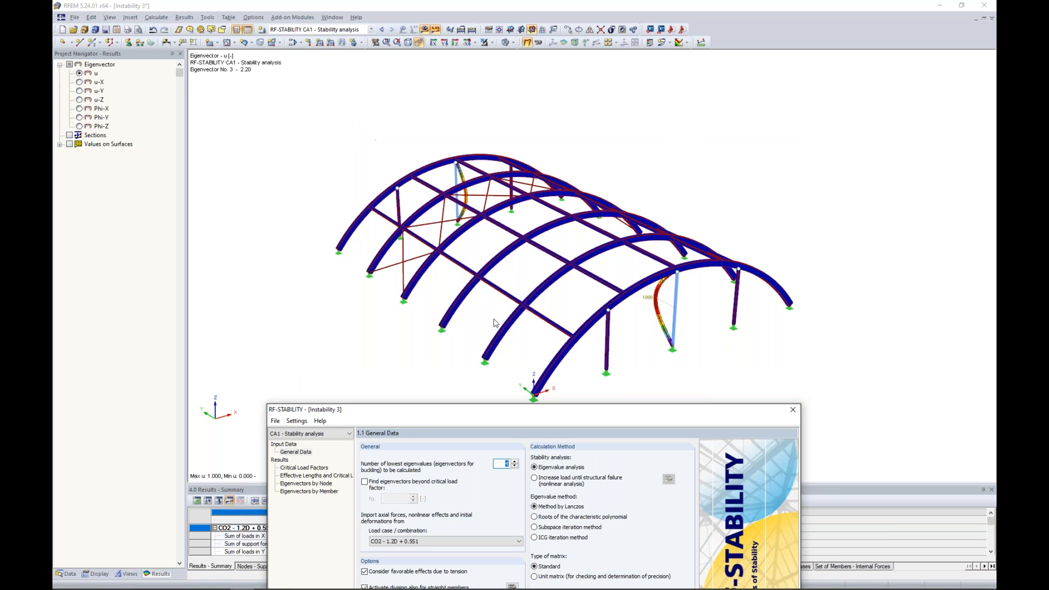
drag(517, 413, 520, 124)
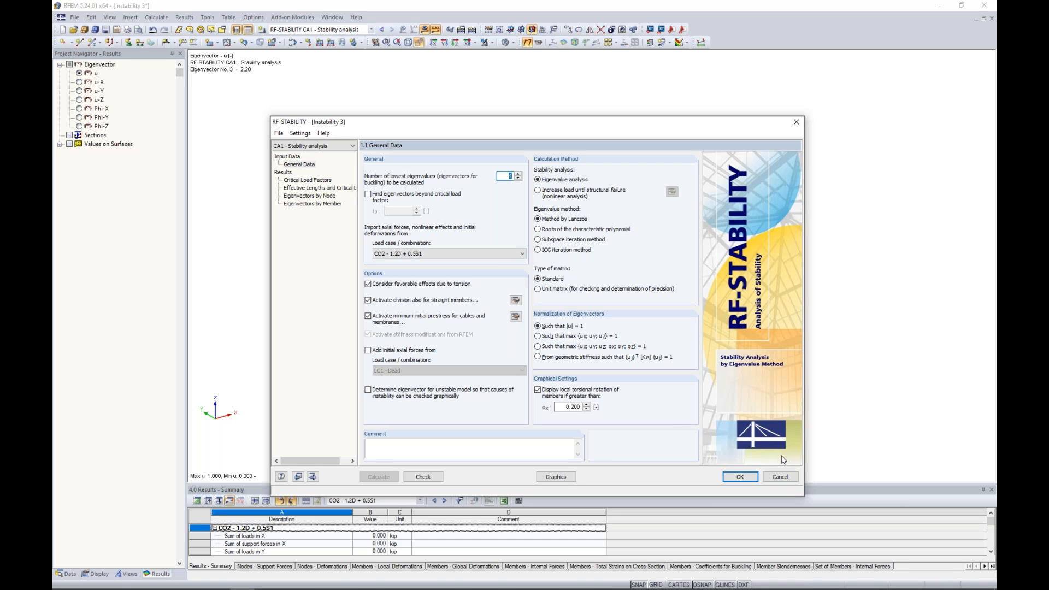
click(740, 477)
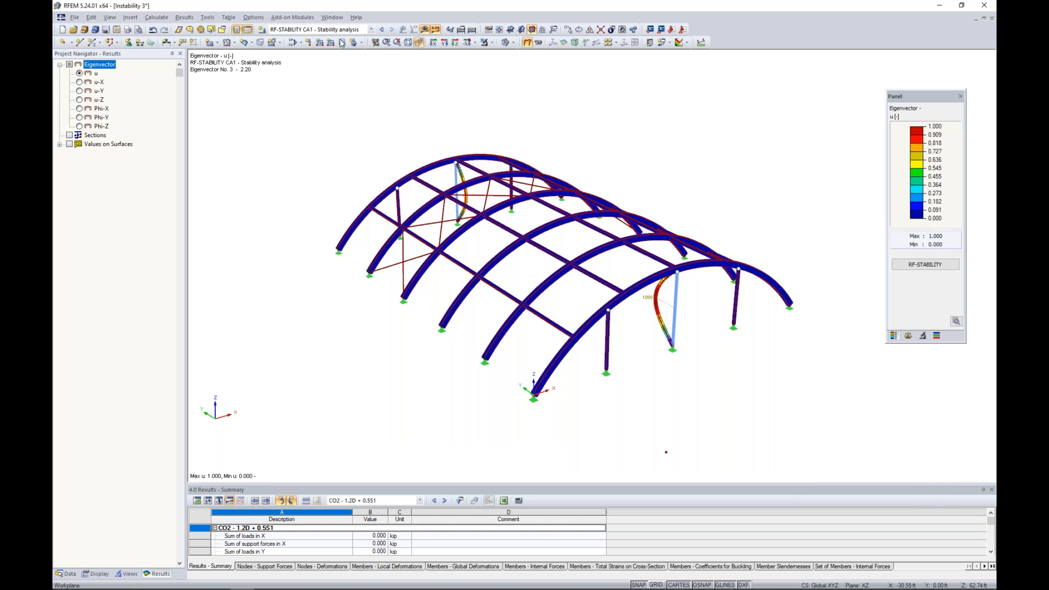
- Switch to the Instability 4 tank model and inspect its shell, legs and supports
click(331, 17)
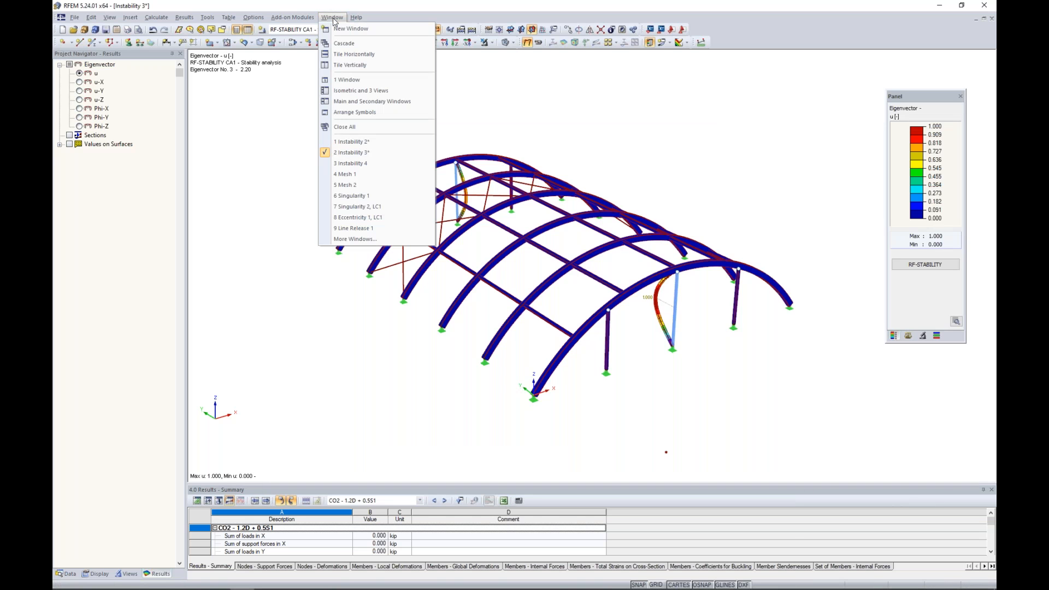
click(367, 164)
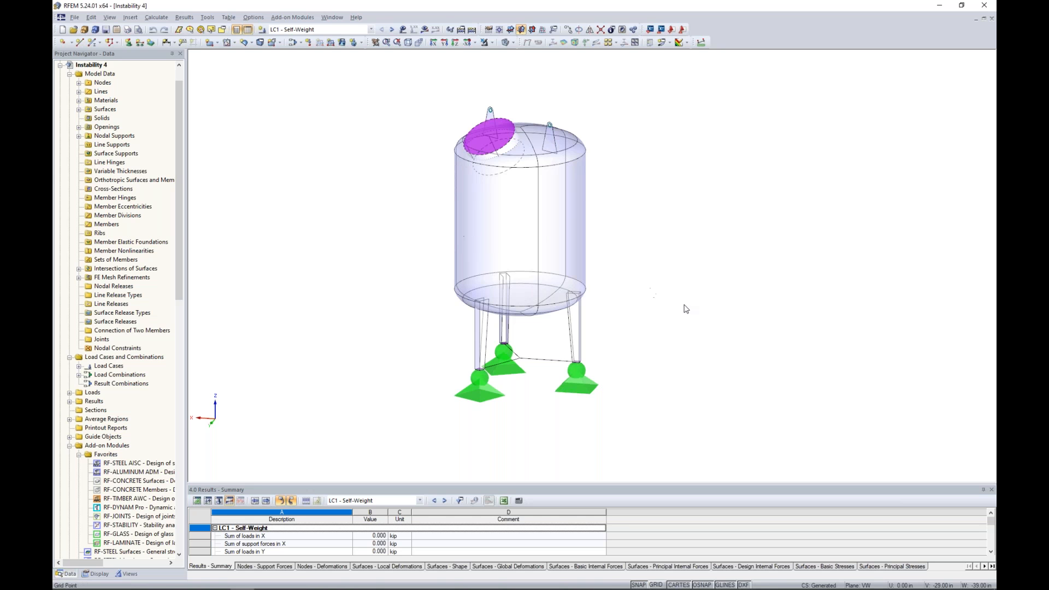
ctrl+middle_drag(658, 293, 629, 310)
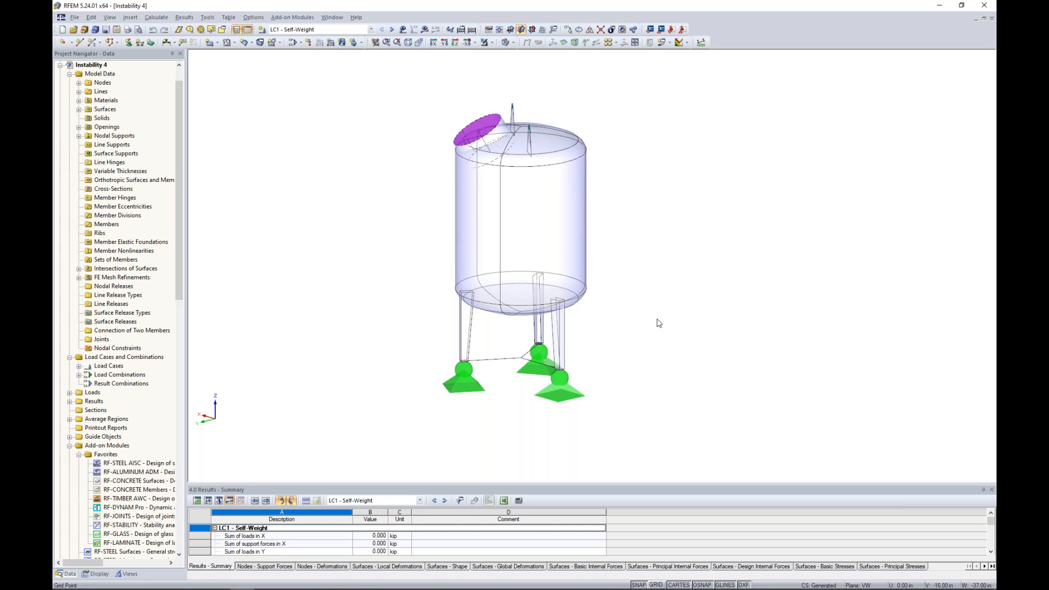
mouse_move(634, 337)
ctrl+middle_down()
mouse_move(609, 301)
mouse_move(644, 329)
ctrl+middle_up()
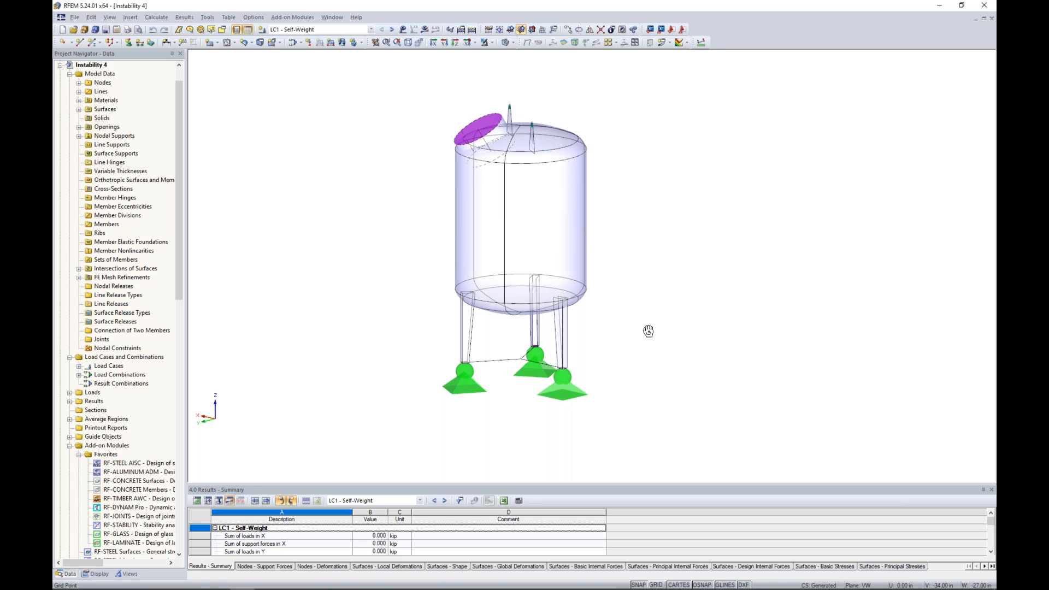
- Display the loads on the tank and examine load cases LC1 - Self-Weight and LC2 - Fill
click(403, 28)
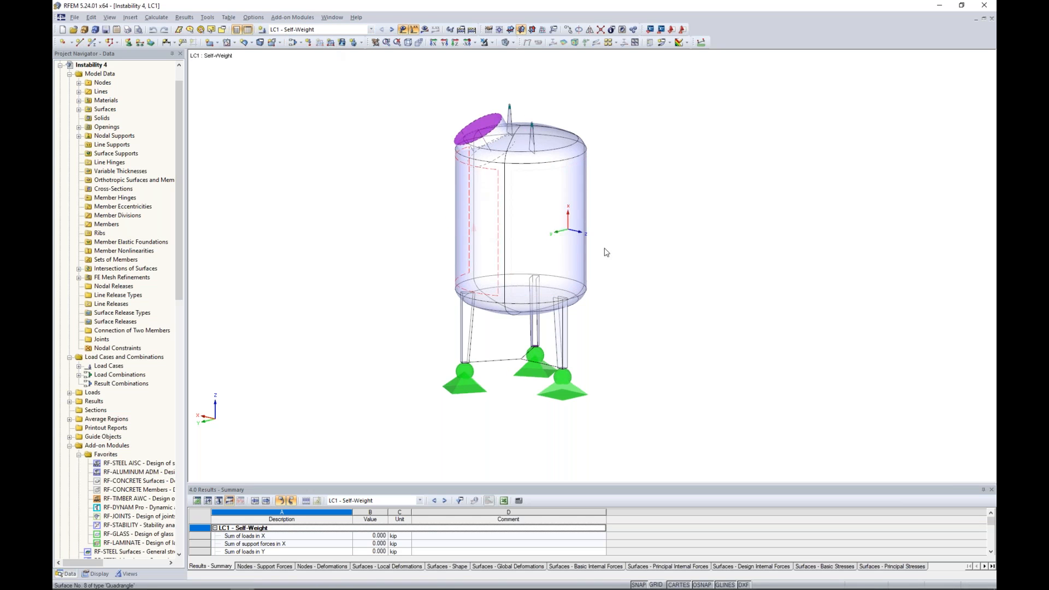
click(392, 29)
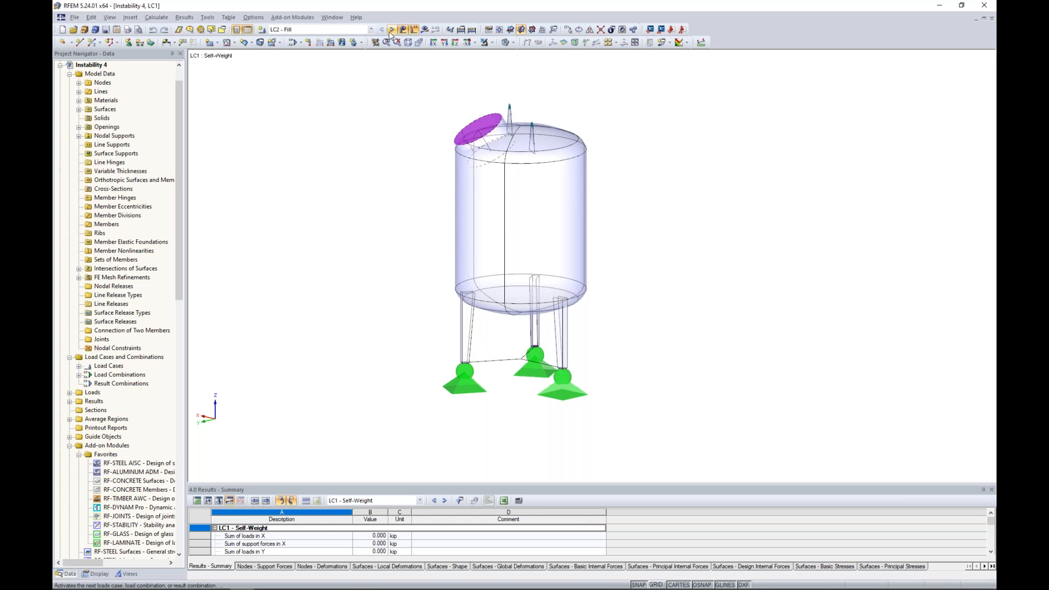
ctrl+middle_drag(368, 207, 384, 219)
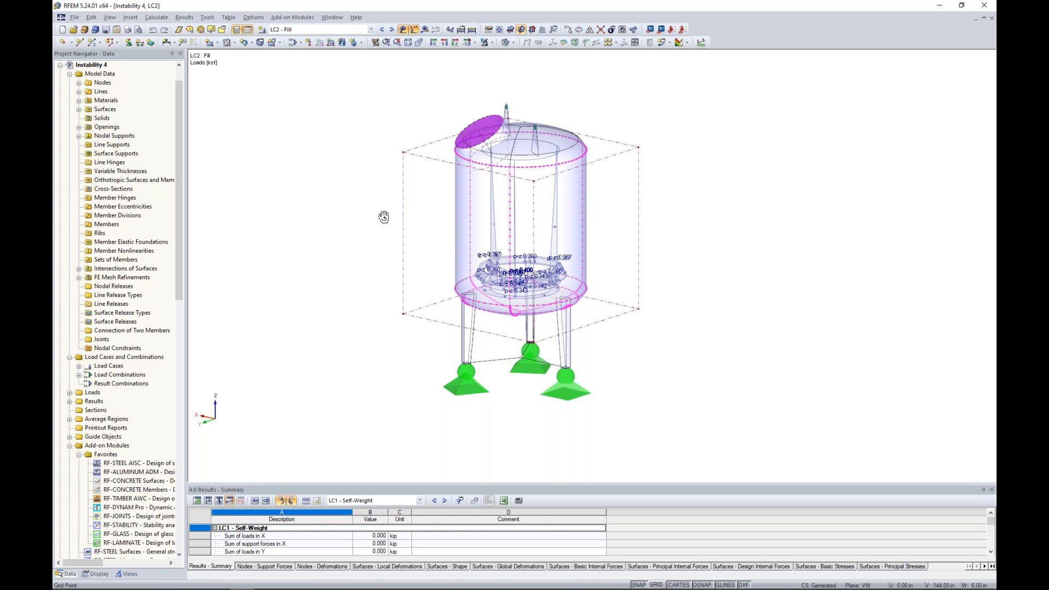
scroll(419, 273, up, 1)
scroll(417, 251, up, 1)
middle_drag(418, 251, 406, 286)
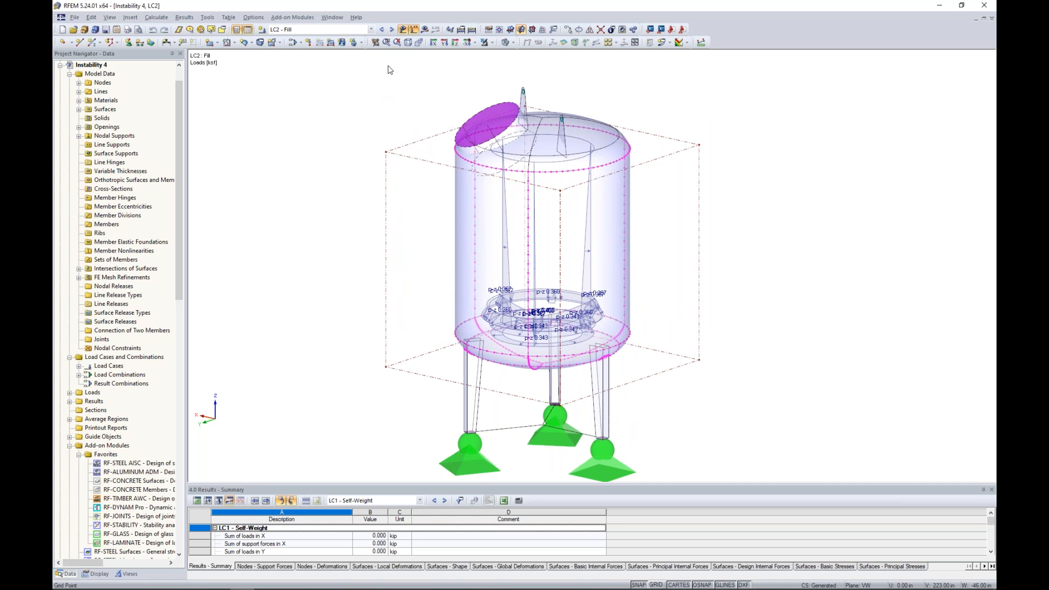
- Examine the tank loads of LC3 - Wind and of load combination CO1 - 1.2D + L + W
click(391, 29)
middle_drag(306, 254, 333, 219)
ctrl+middle_drag(435, 331, 584, 285)
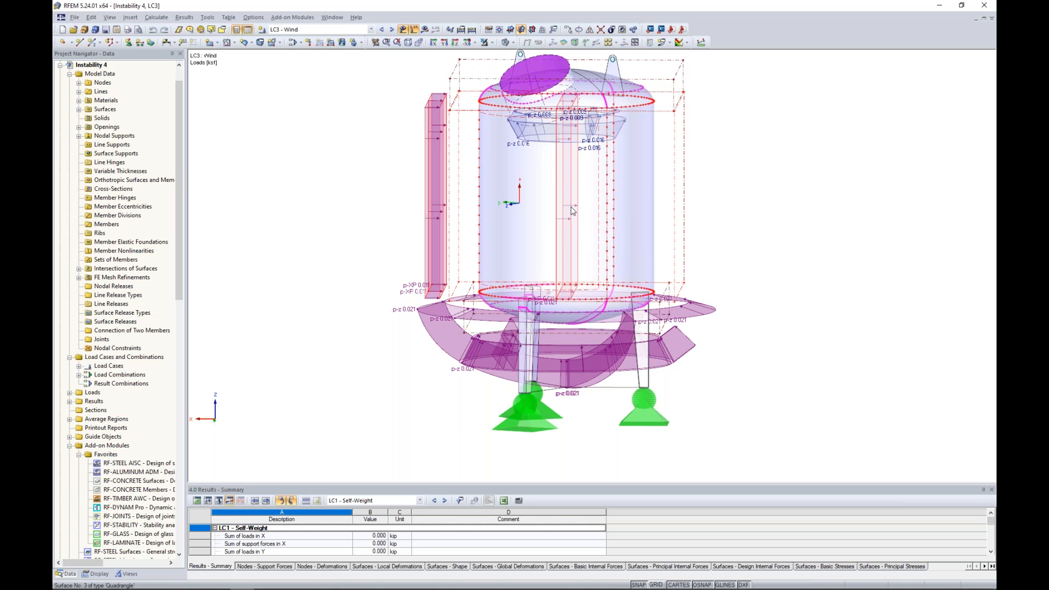
ctrl+middle_drag(674, 212, 694, 254)
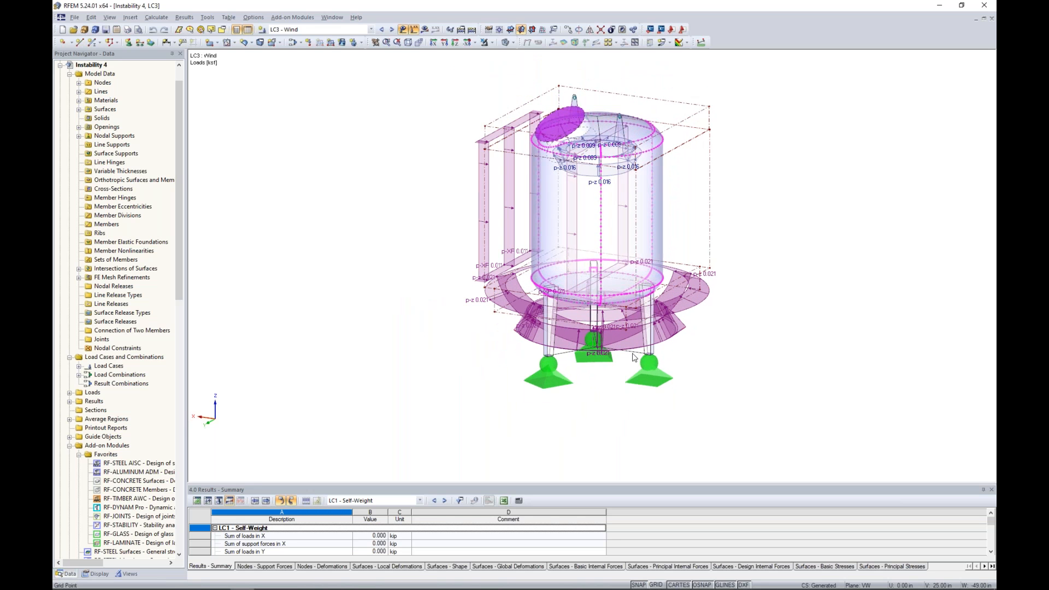
click(392, 29)
middle_drag(443, 173, 377, 196)
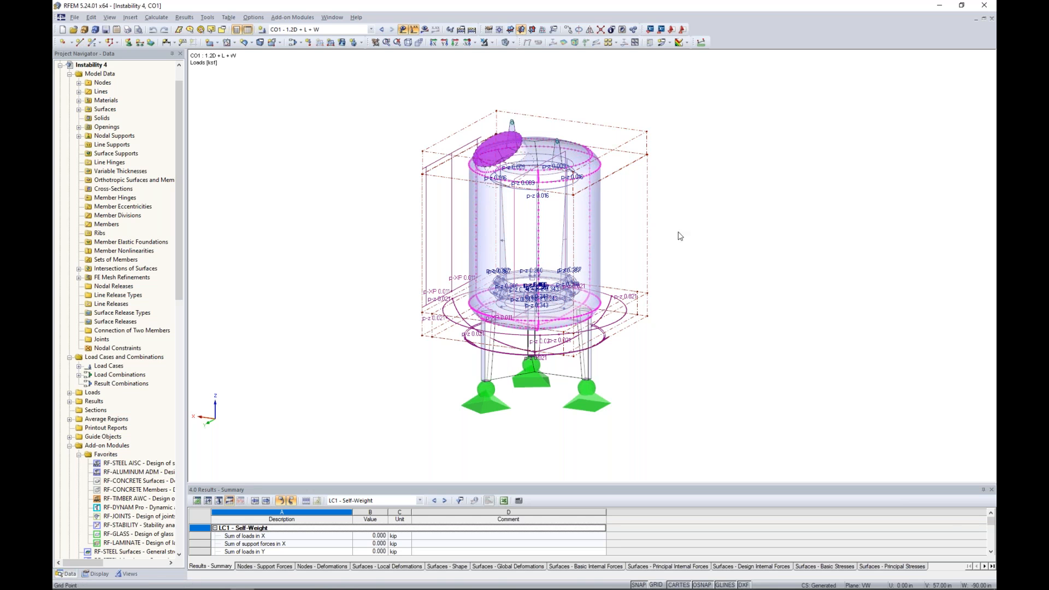
- Hide the loads and calculate the results of load combination CO1 on the tank
click(402, 30)
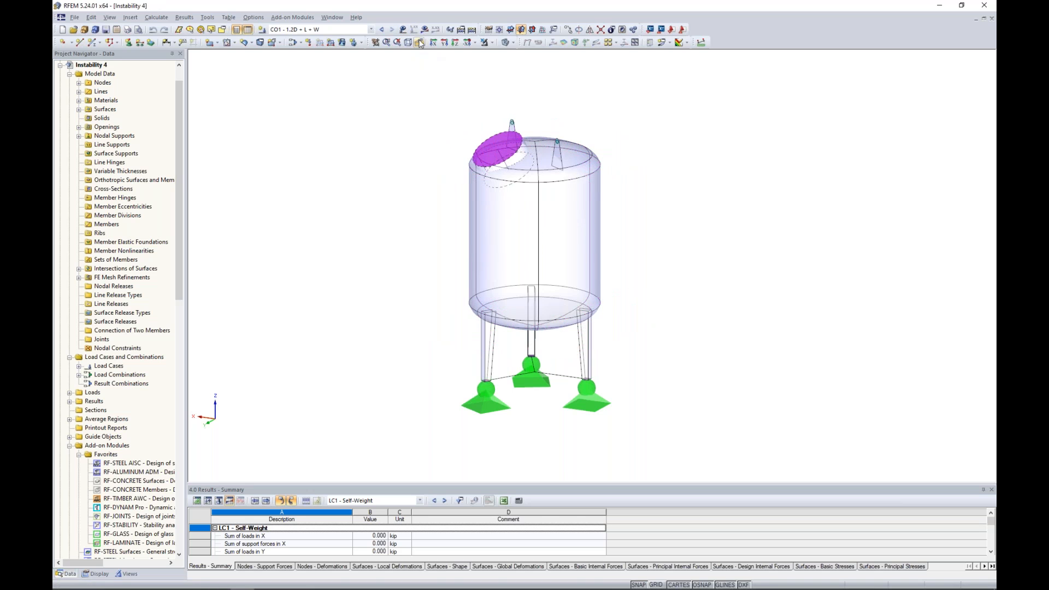
click(424, 30)
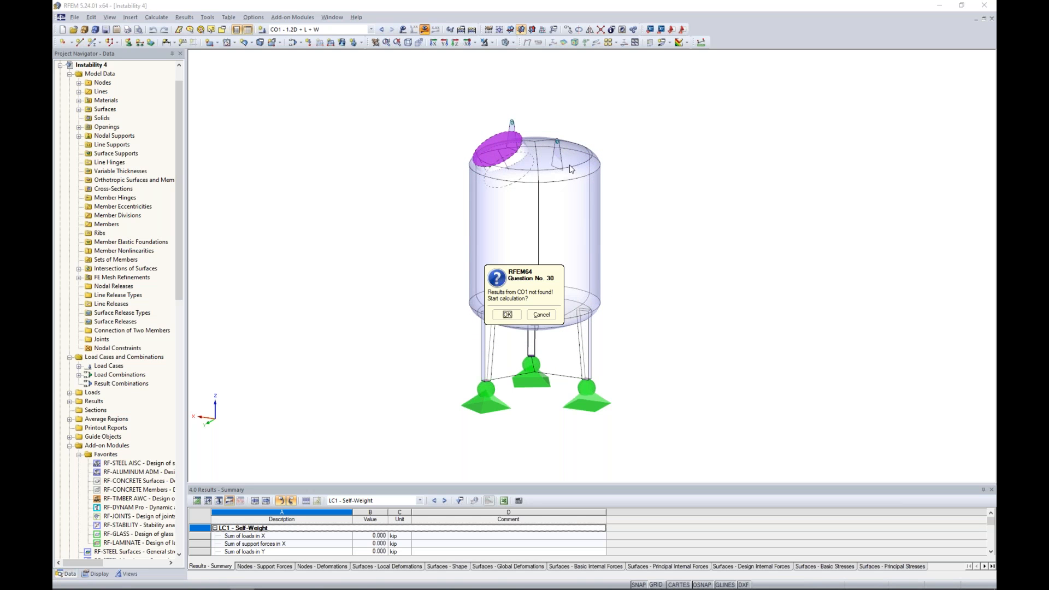
click(514, 311)
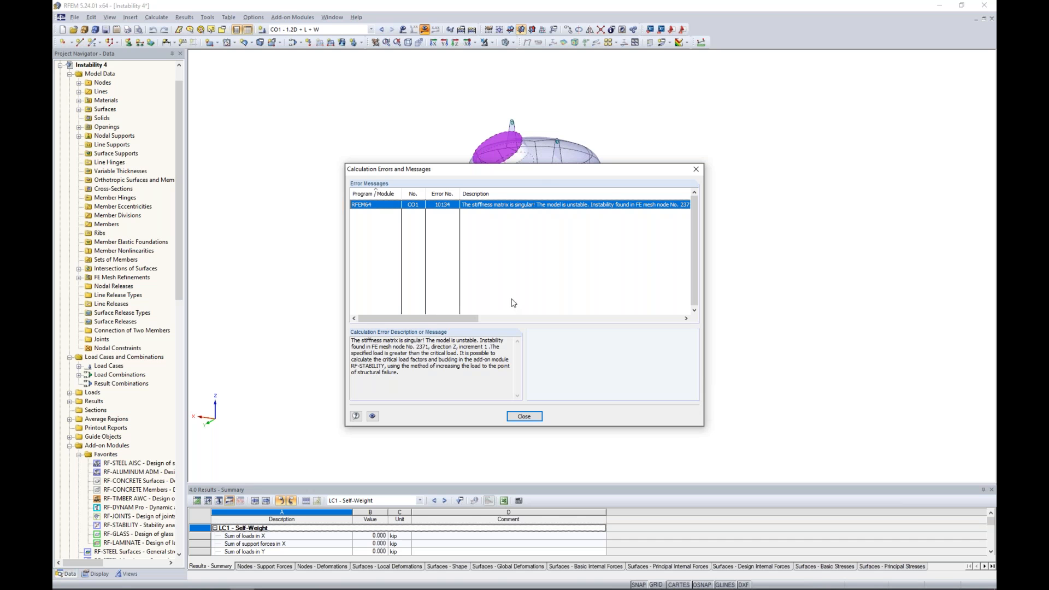
- Read the CO1 calculation error, noting its direction and critical load statement, and locate the flagged mesh node on the tank
drag(538, 173, 605, 395)
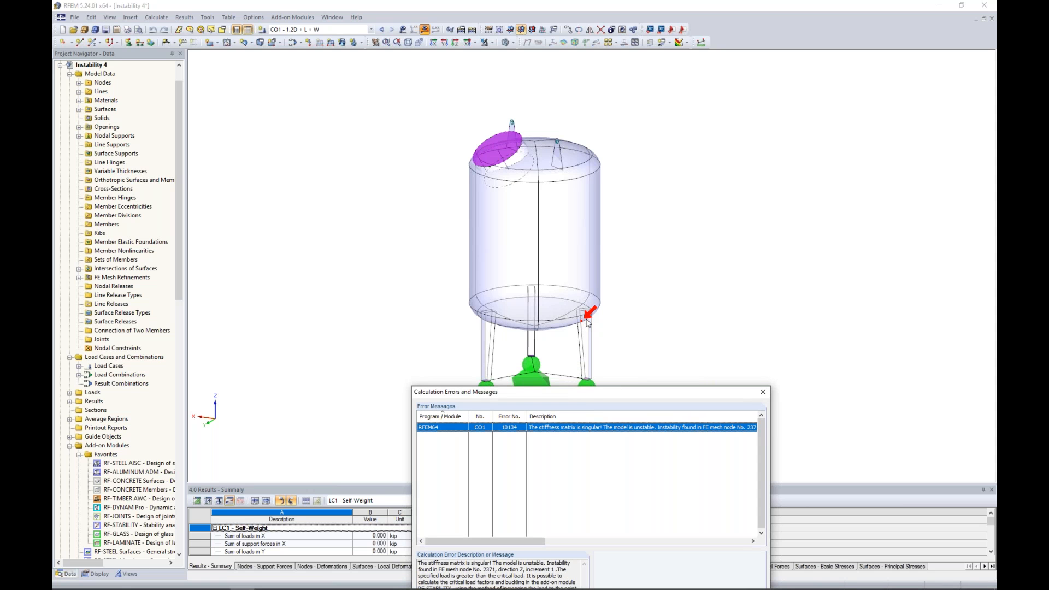
drag(591, 395, 582, 168)
drag(491, 344, 518, 348)
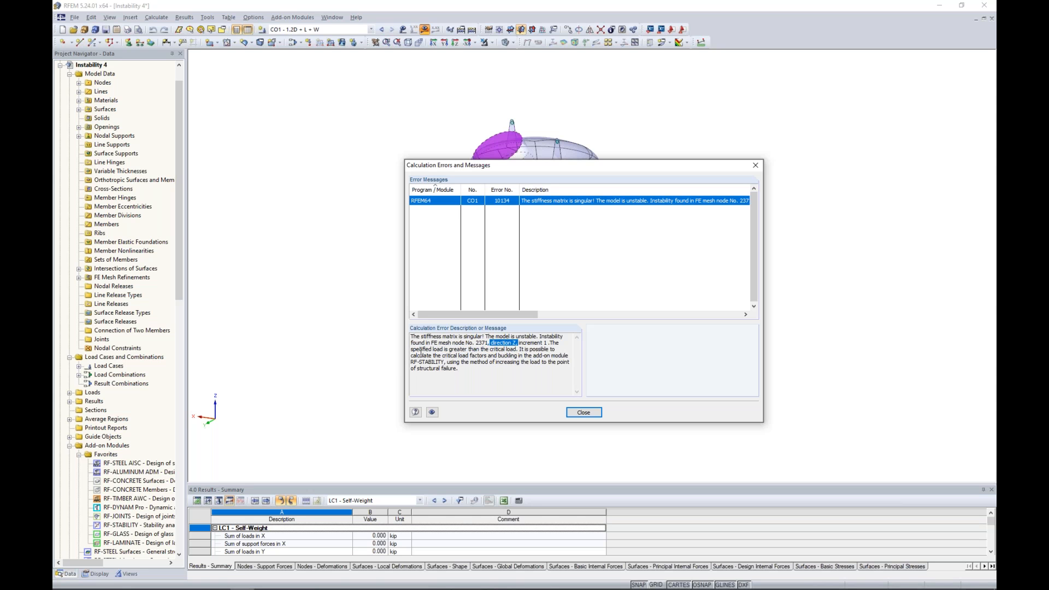
drag(414, 350, 506, 351)
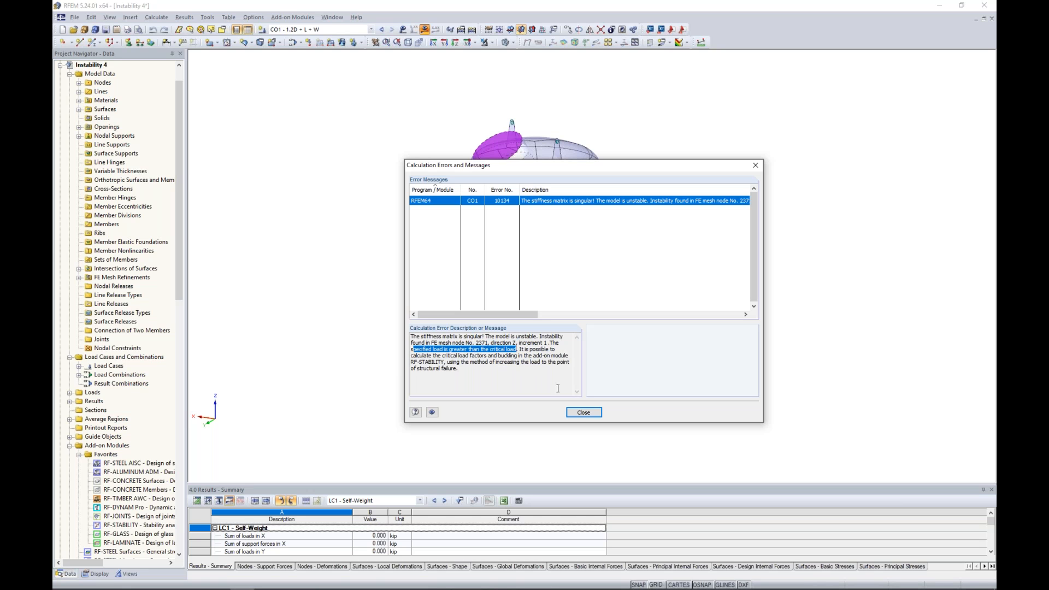
click(584, 412)
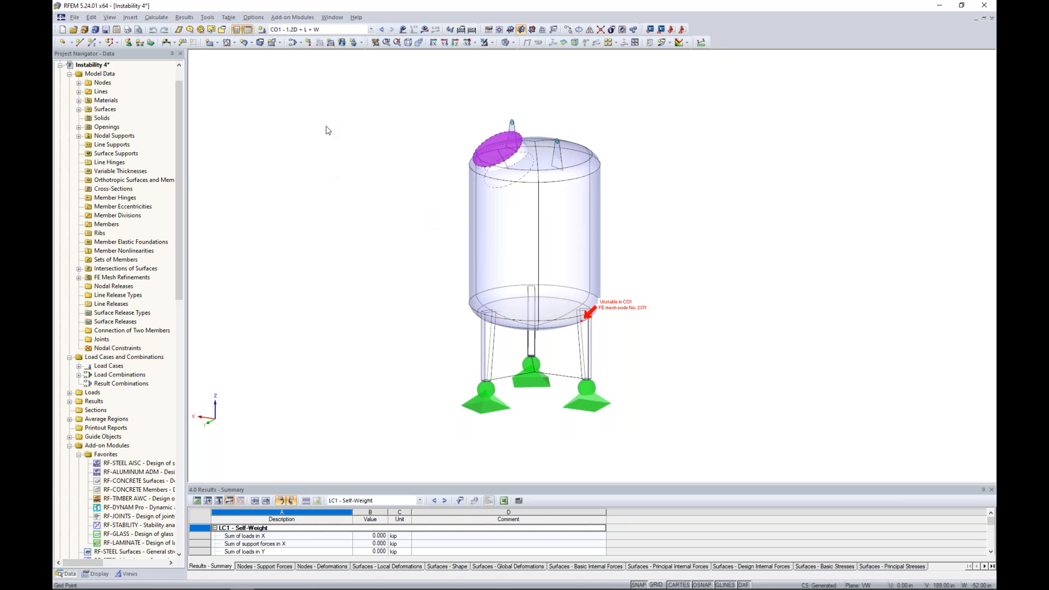
- Set load combination CO1 to Geometrically linear analysis and calculate its results
click(293, 42)
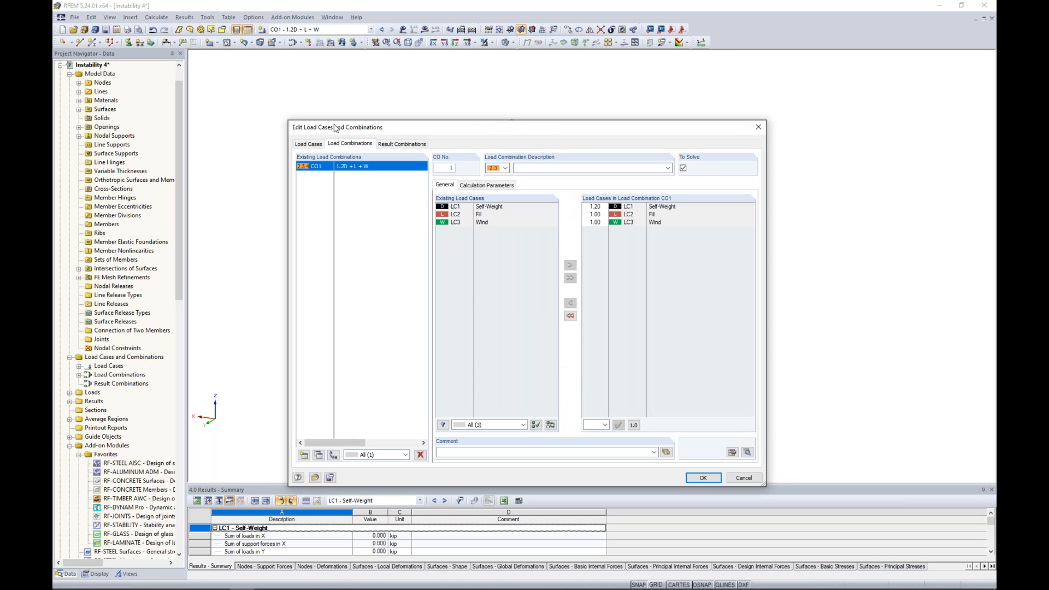
click(471, 185)
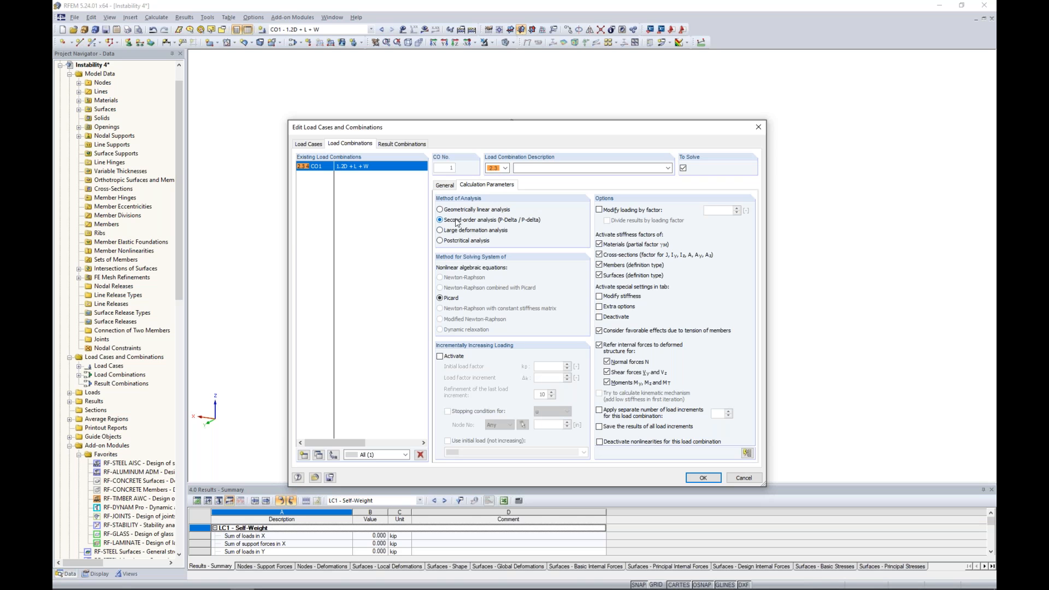
click(441, 210)
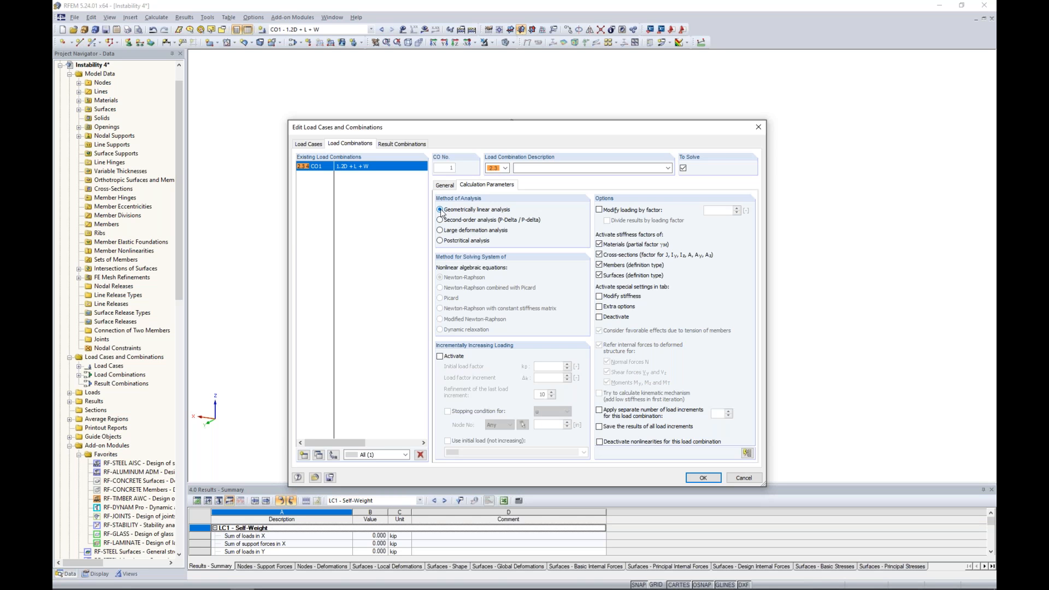
click(703, 478)
click(425, 29)
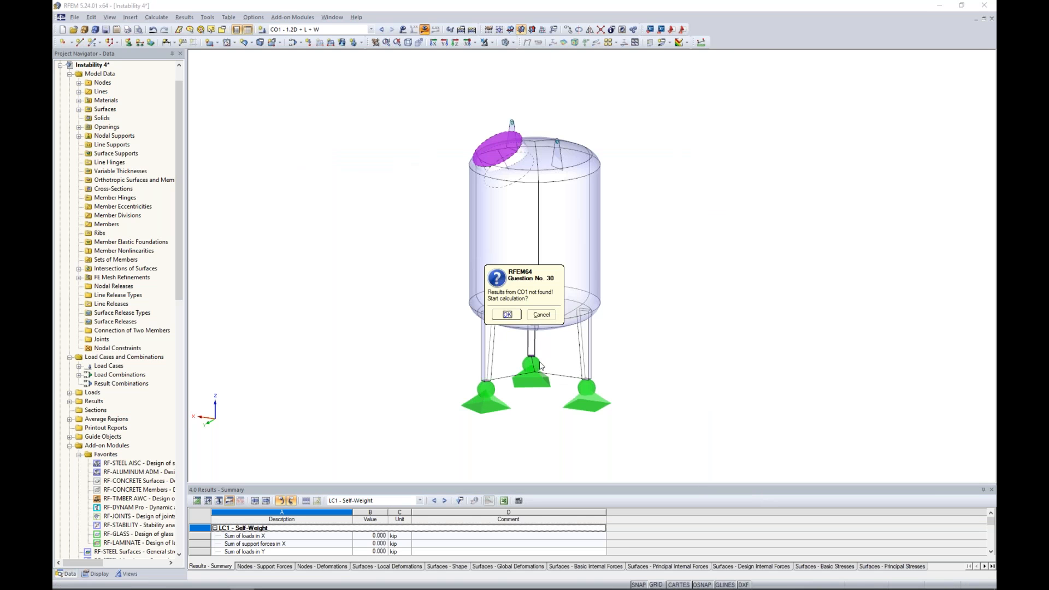
click(508, 314)
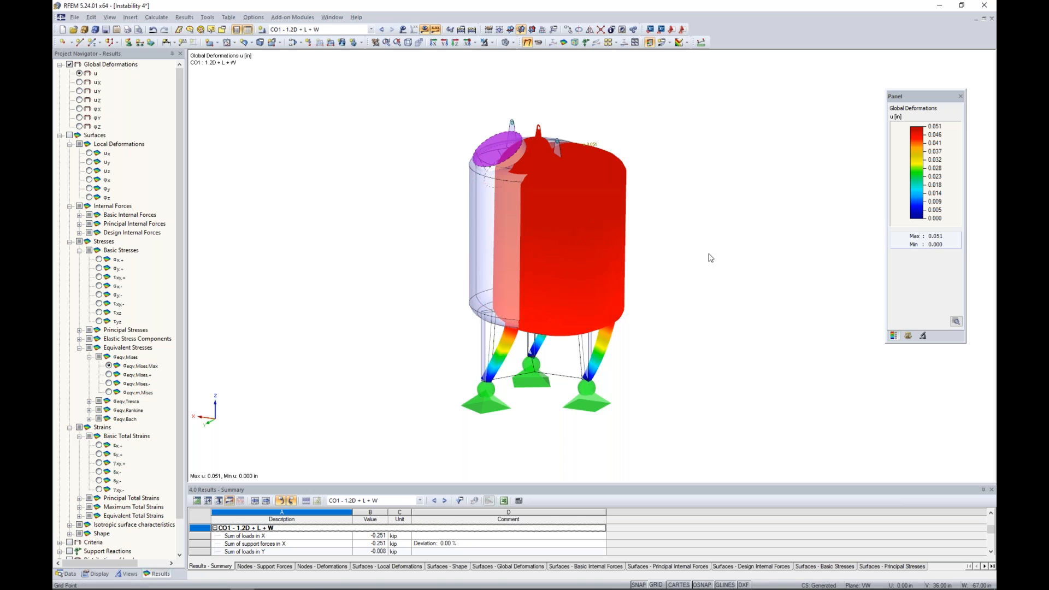
- Reduce the deformation display factor for the tank's CO1 results and return to the colour scale
click(908, 335)
click(921, 131)
click(920, 131)
click(920, 131)
click(893, 336)
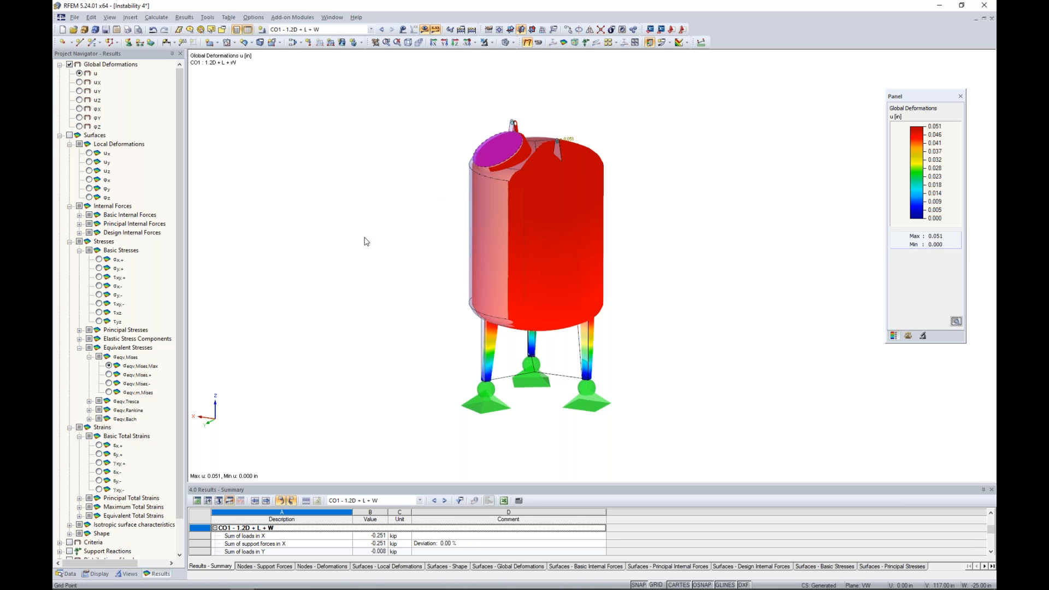
- Run an RF-STABILITY eigenvalue analysis of the tank using load combination CO1 - 1.2D + L + W
click(66, 574)
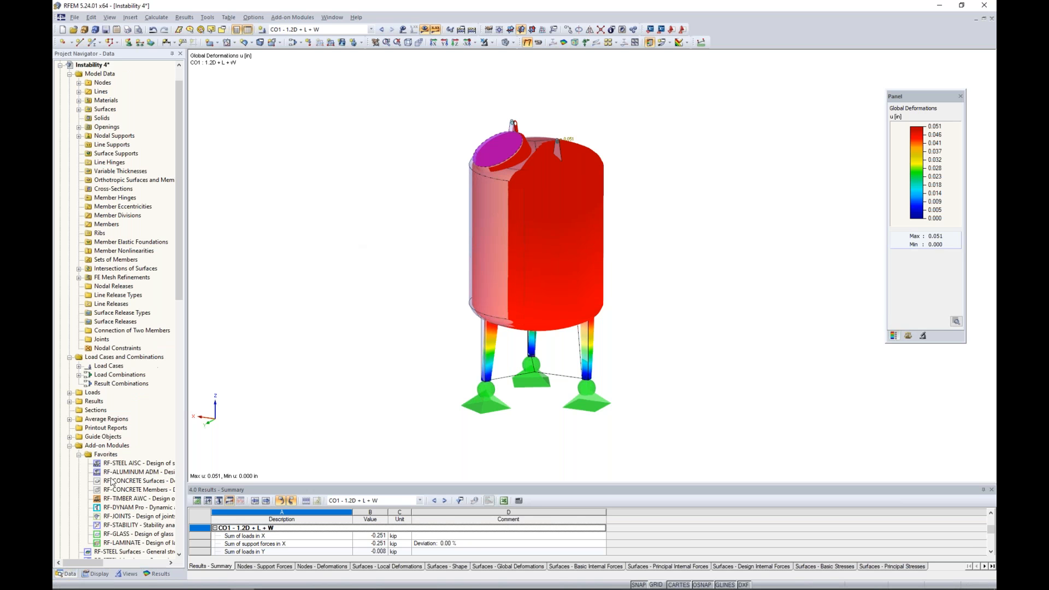
scroll(120, 447, down, 3)
double_click(134, 446)
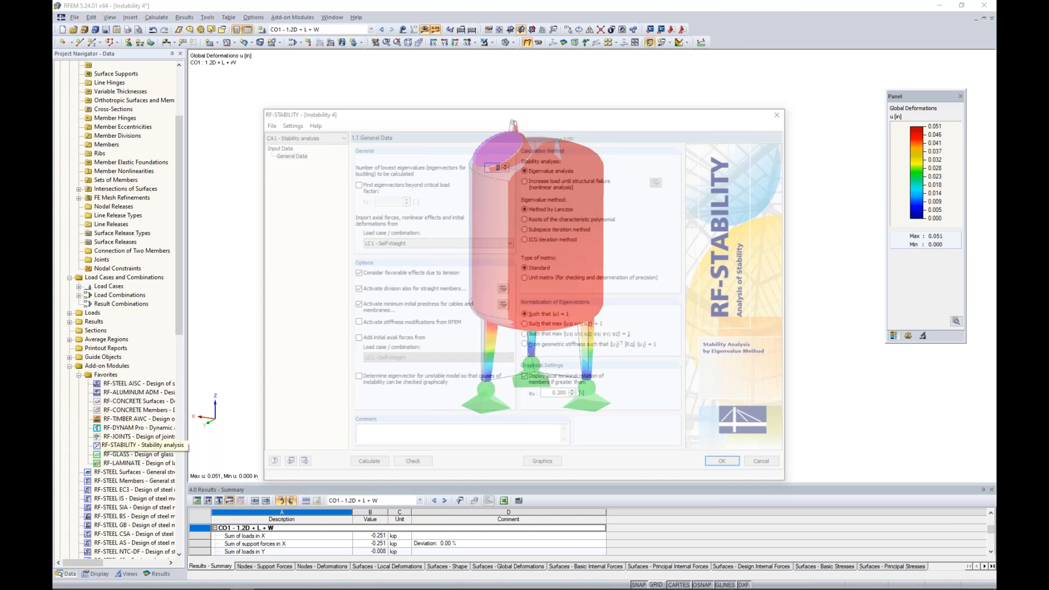
click(405, 244)
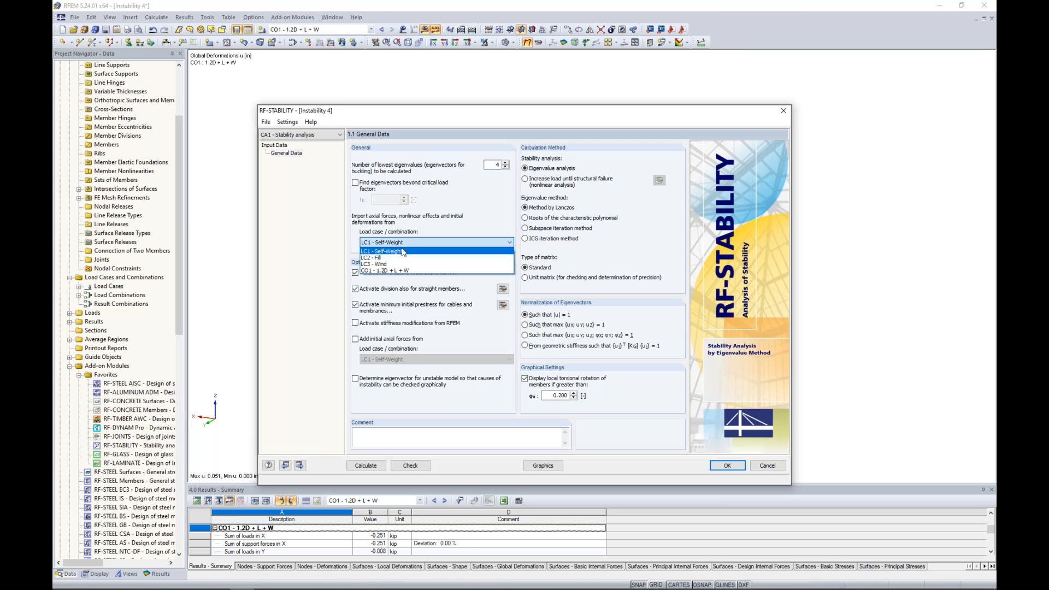
click(385, 271)
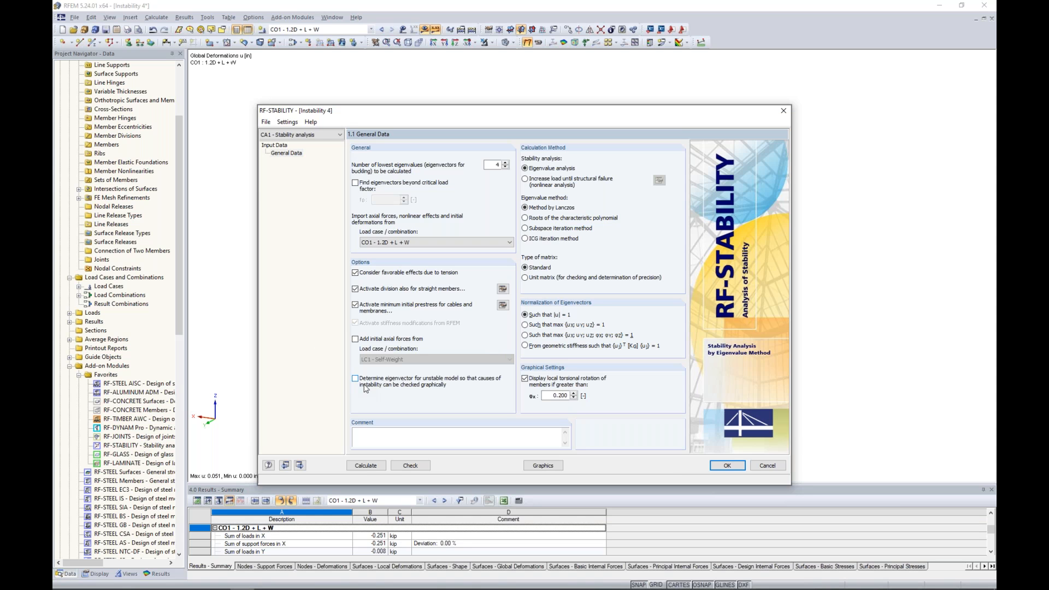
click(369, 467)
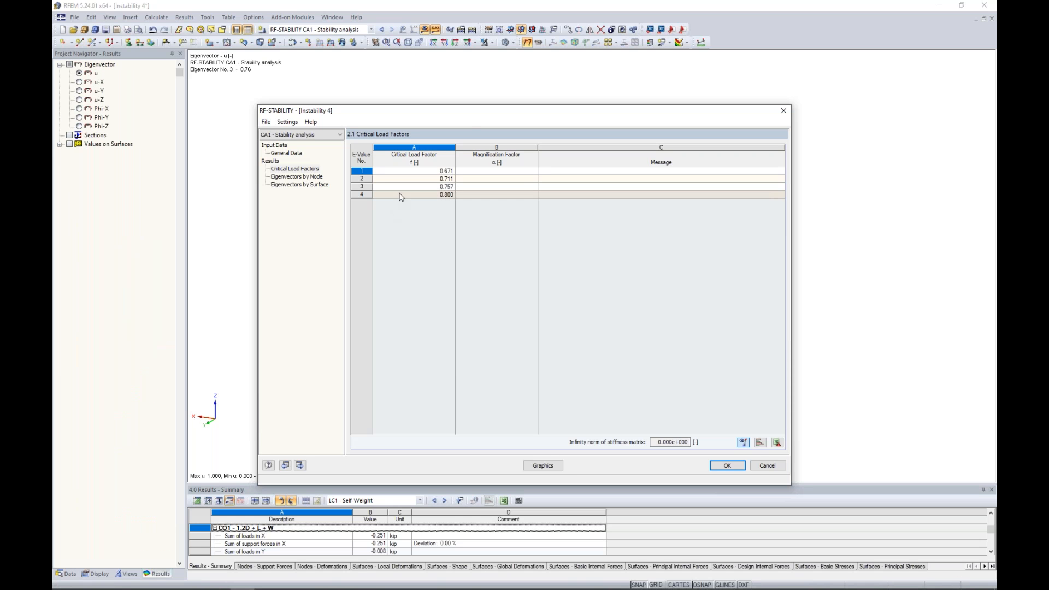
- Compare the tank's buckling shapes for eigenvalues 1 to 4 from the critical load factors table
drag(467, 118, 498, 412)
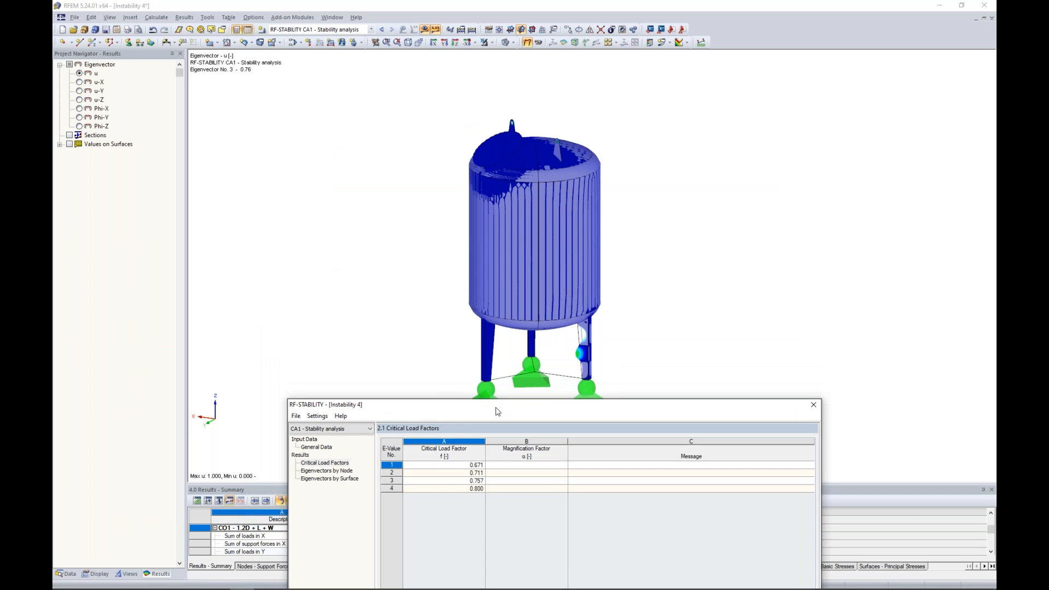
click(438, 473)
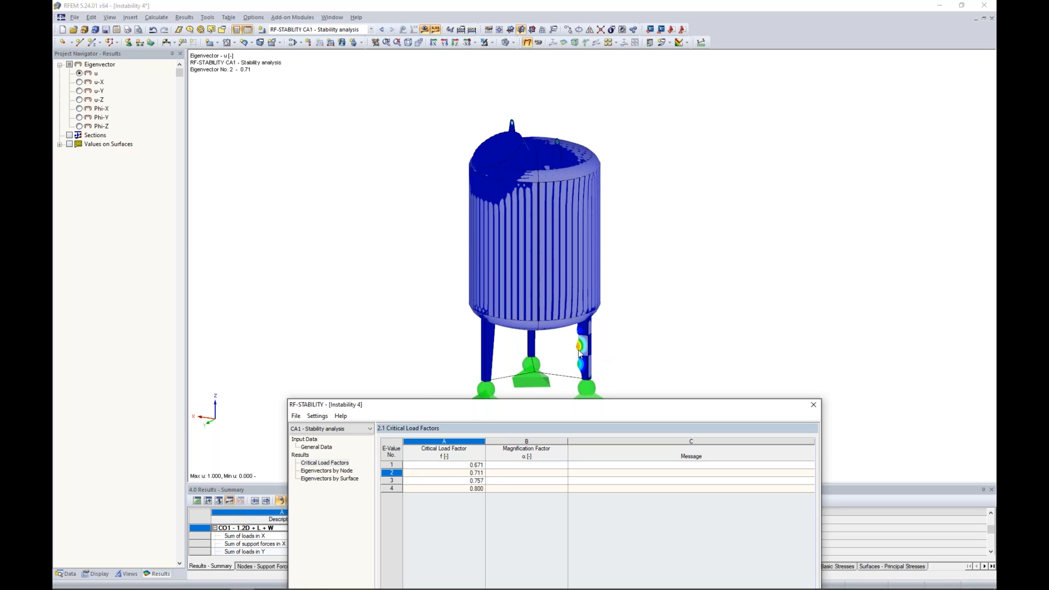
click(464, 481)
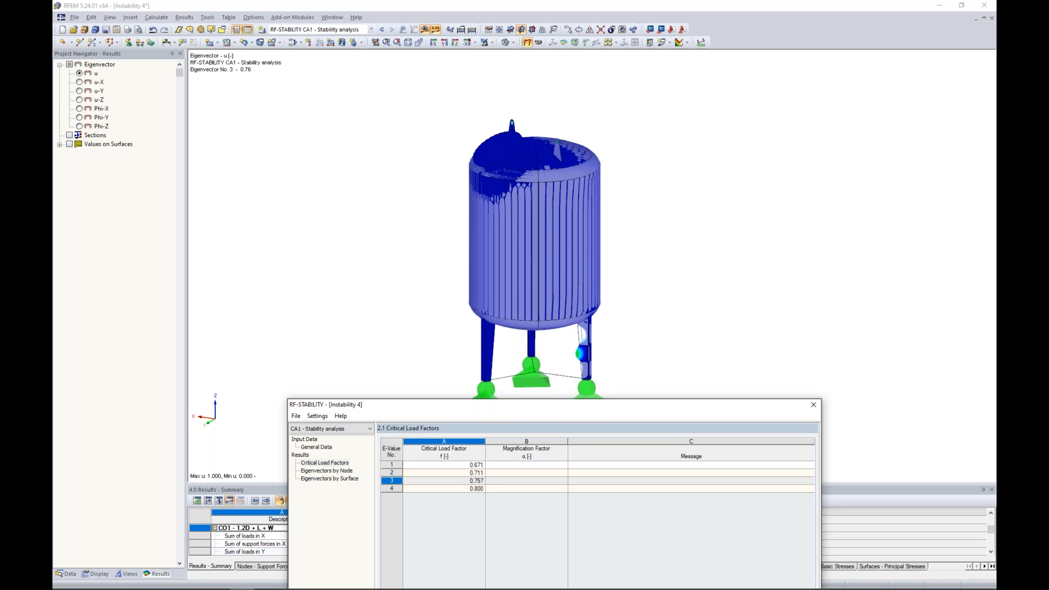
click(464, 488)
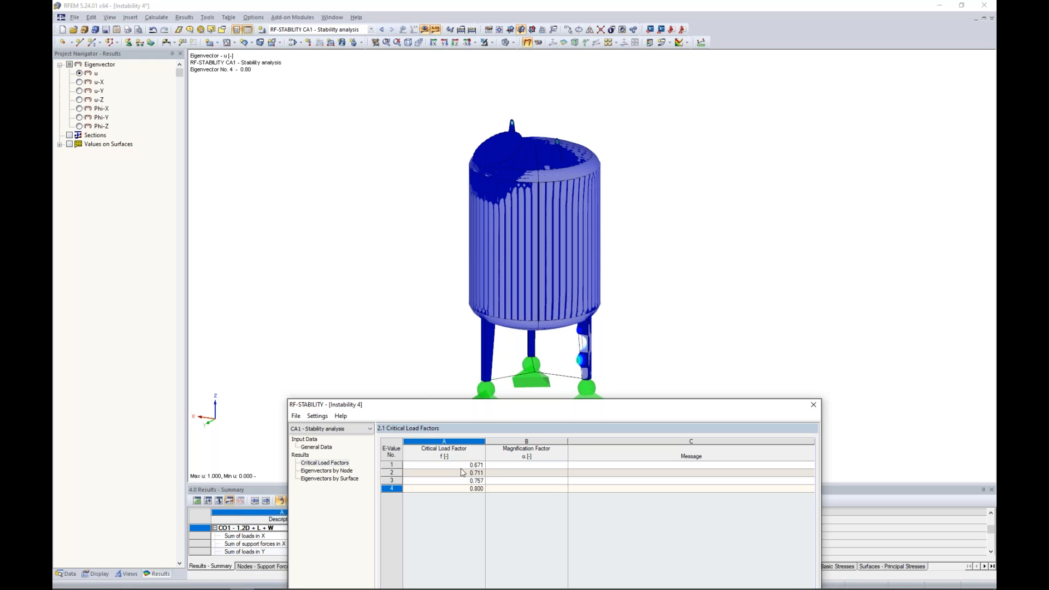
click(461, 465)
- Review the first critical load factor and the RF-STABILITY general data alongside the tank's first buckling shape
drag(491, 406, 535, 94)
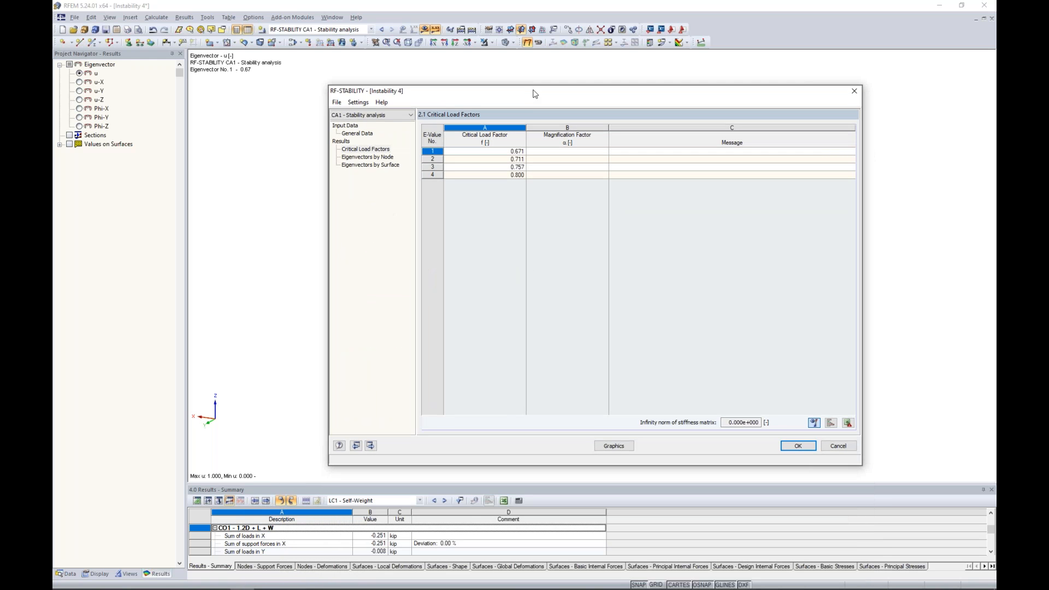
click(516, 152)
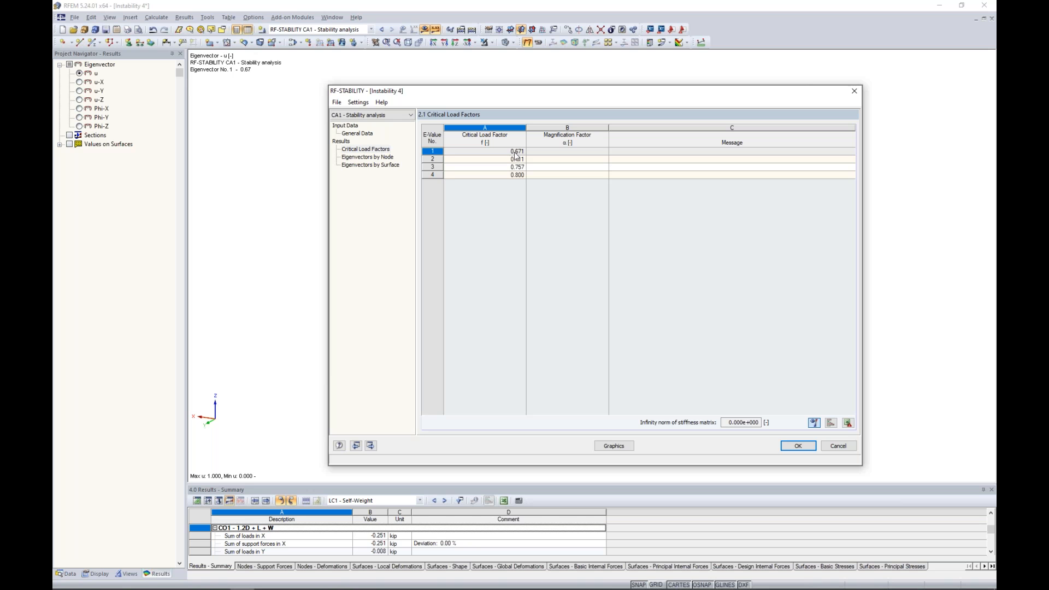
click(371, 135)
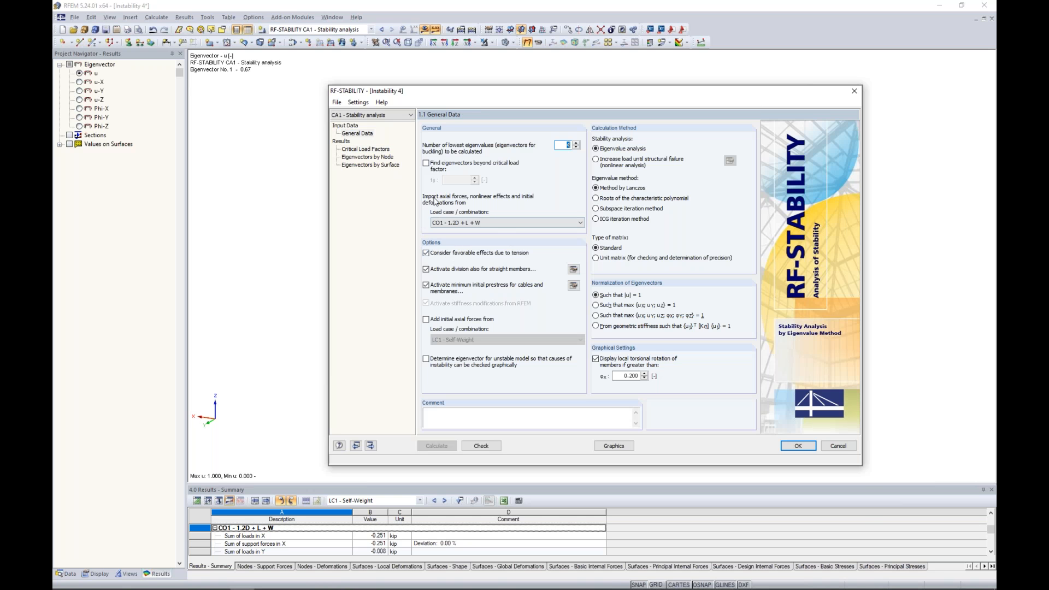
drag(470, 94, 464, 427)
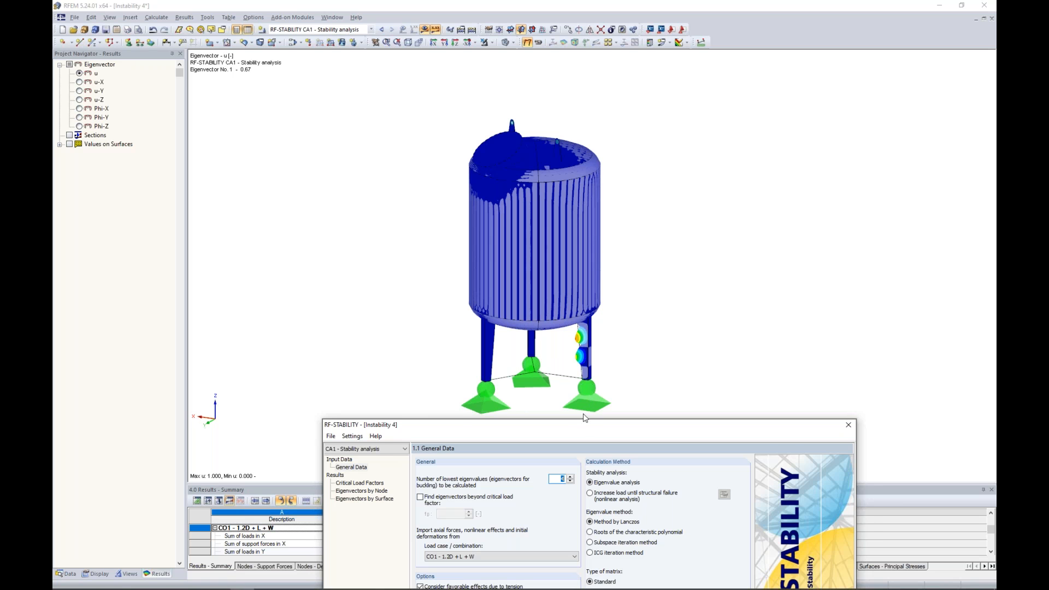
drag(582, 425, 577, 133)
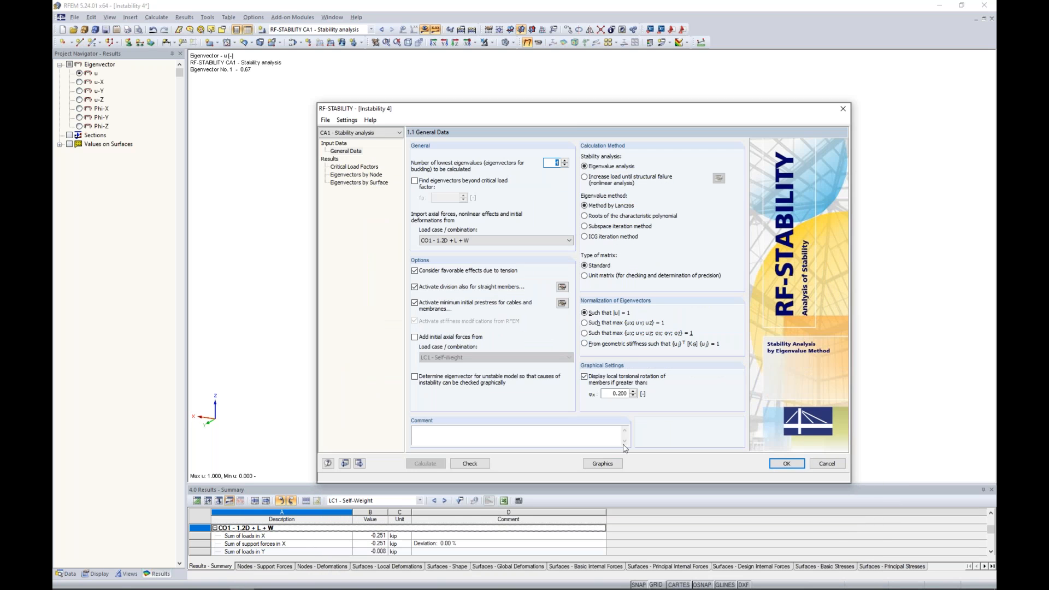
- Show the first eigenvector graphically on the model with solid surface rendering and focus on the tank's legs
click(602, 463)
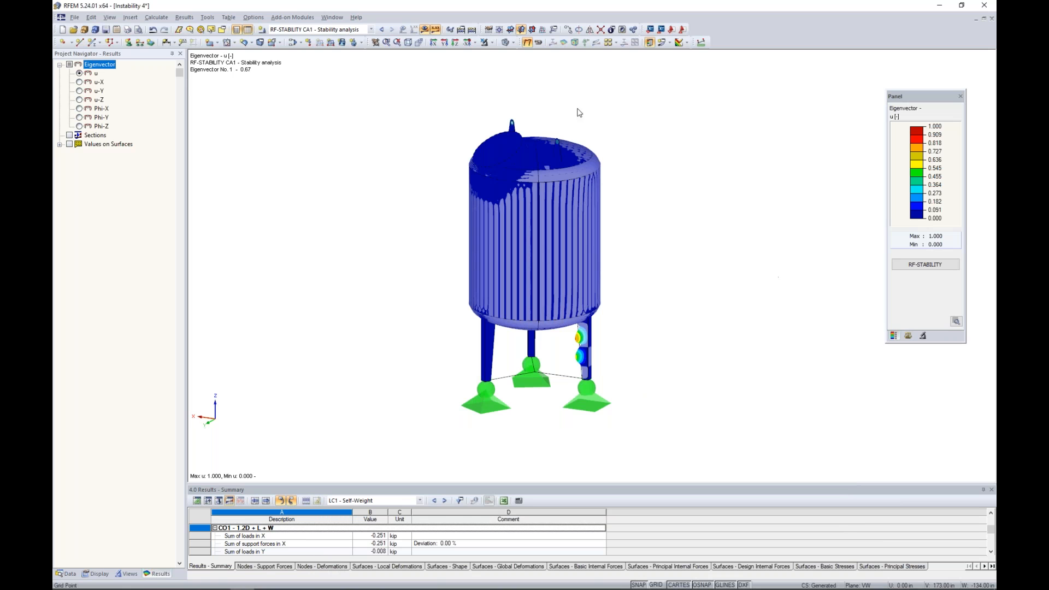
click(506, 43)
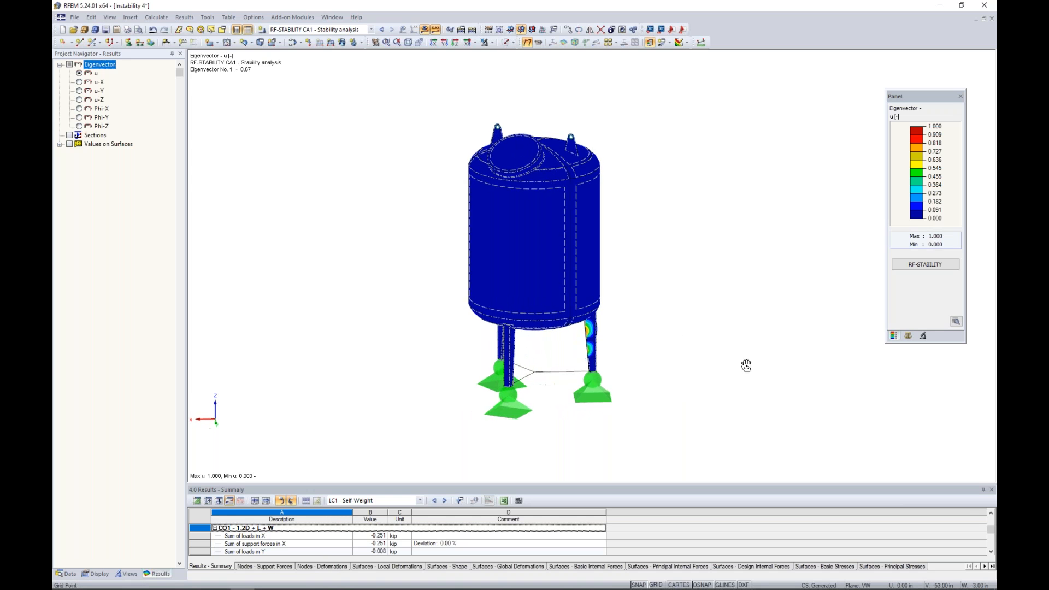
scroll(611, 376, up, 5)
ctrl+middle_drag(611, 376, 730, 295)
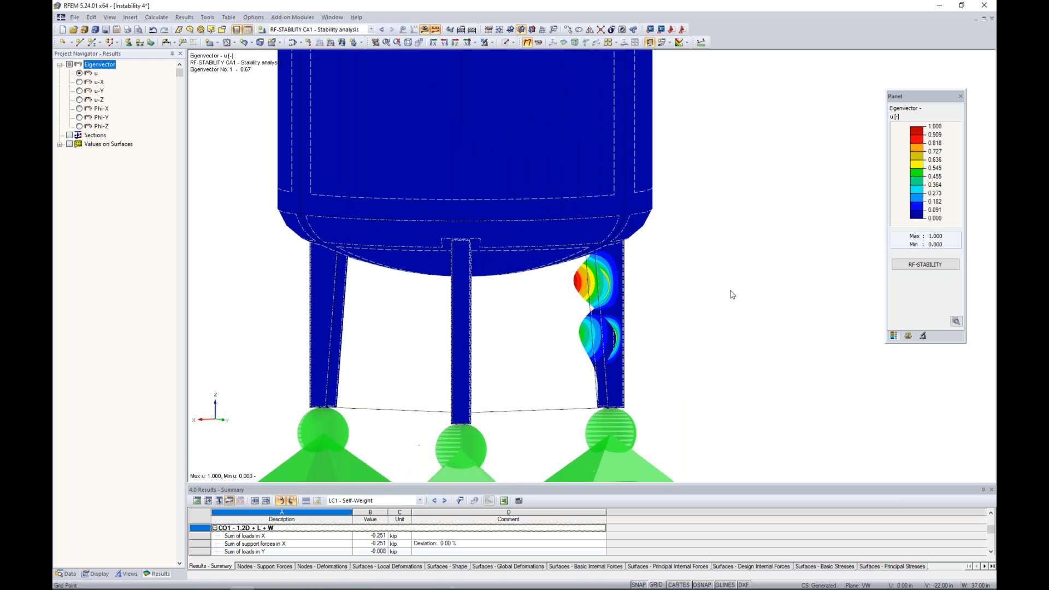
- Display eigenvectors 2 and 3 in turn to examine how the tank's leg buckles
click(908, 335)
click(915, 129)
click(911, 145)
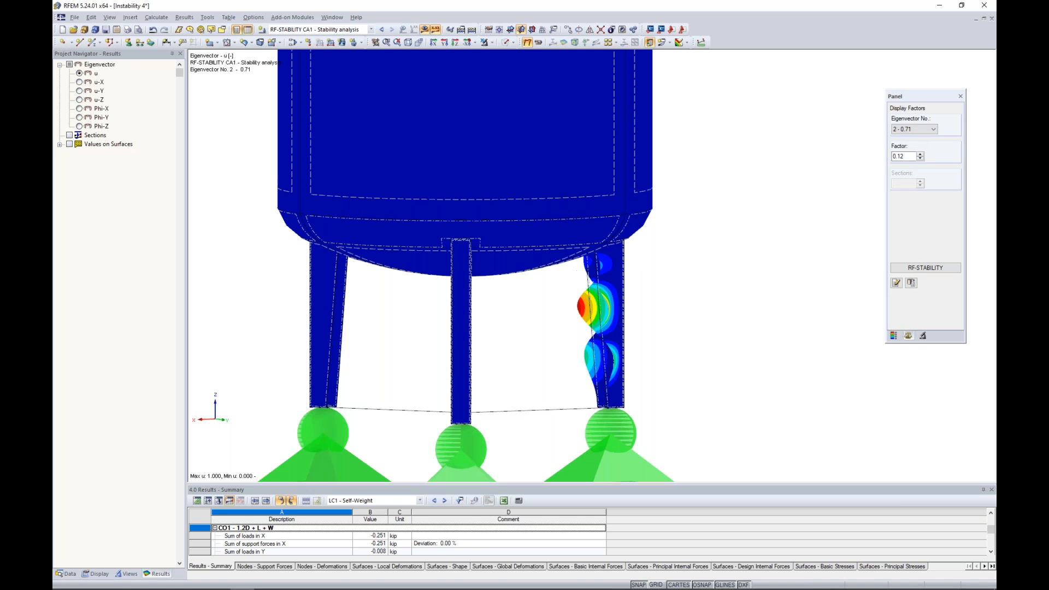
click(916, 129)
click(911, 153)
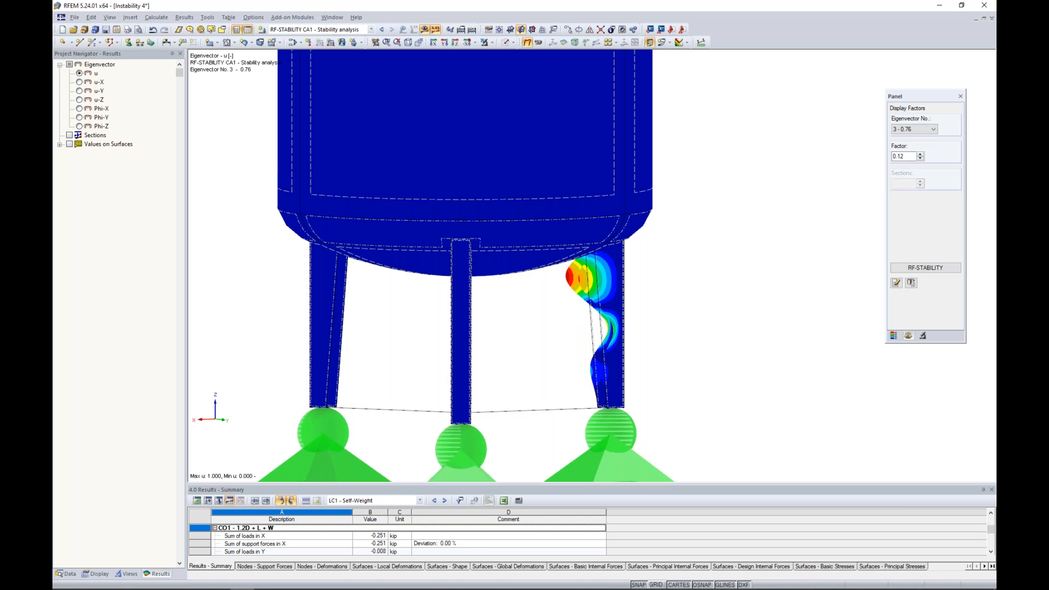
- Change the constant thickness of all the tank's leg surfaces and accept the deletion of the existing results
drag(693, 365, 249, 306)
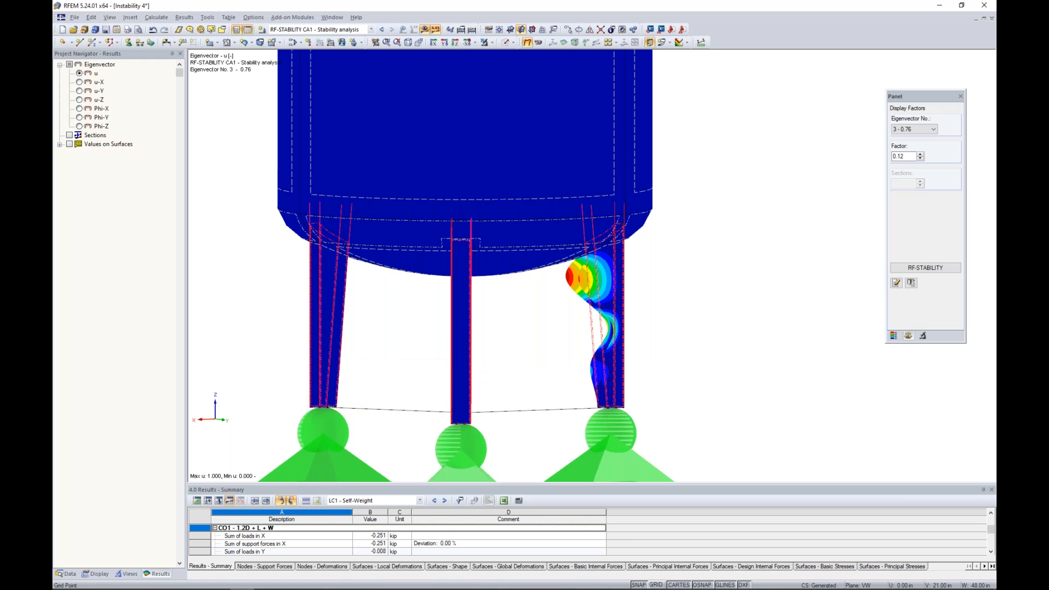
right_click(605, 329)
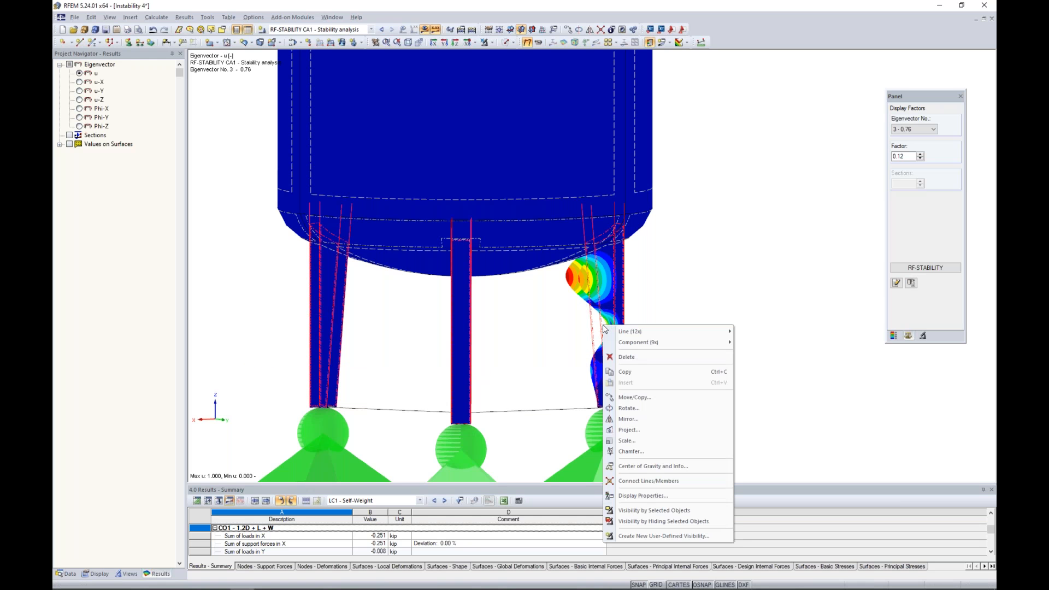
click(745, 343)
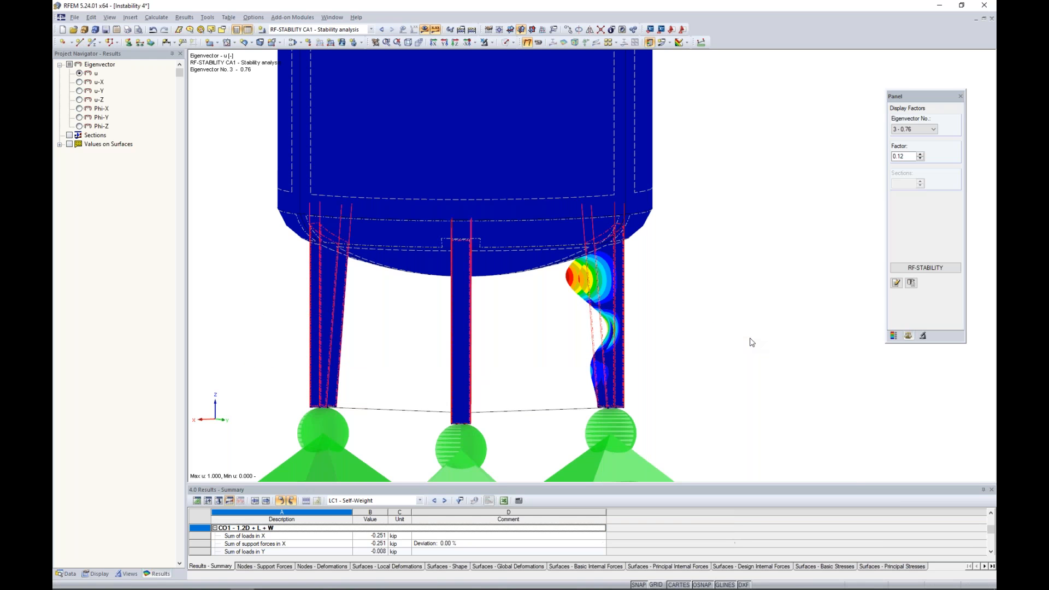
drag(429, 345, 500, 343)
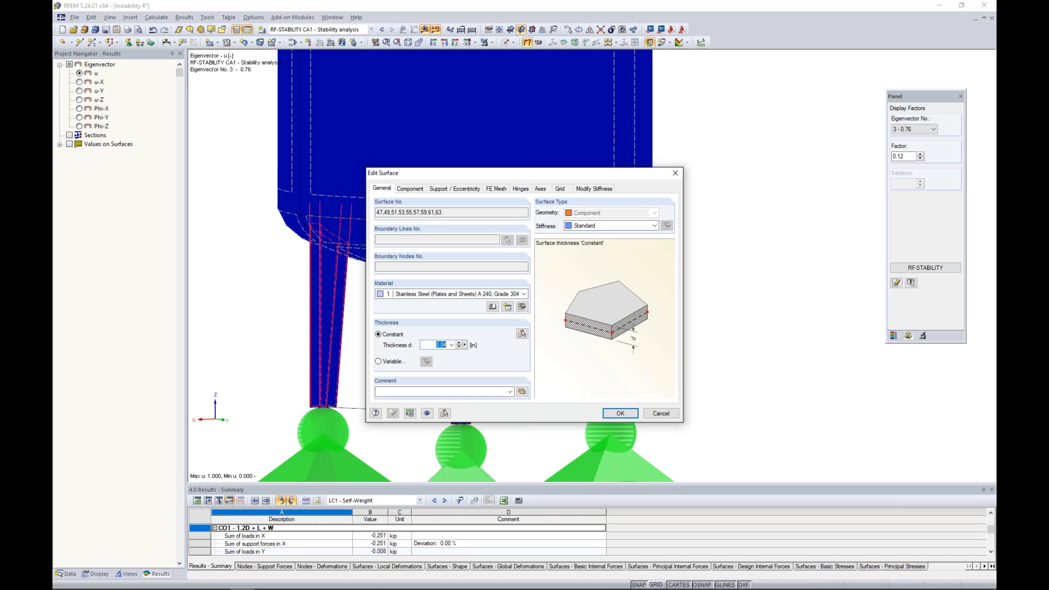
text(0)
click(620, 414)
click(507, 318)
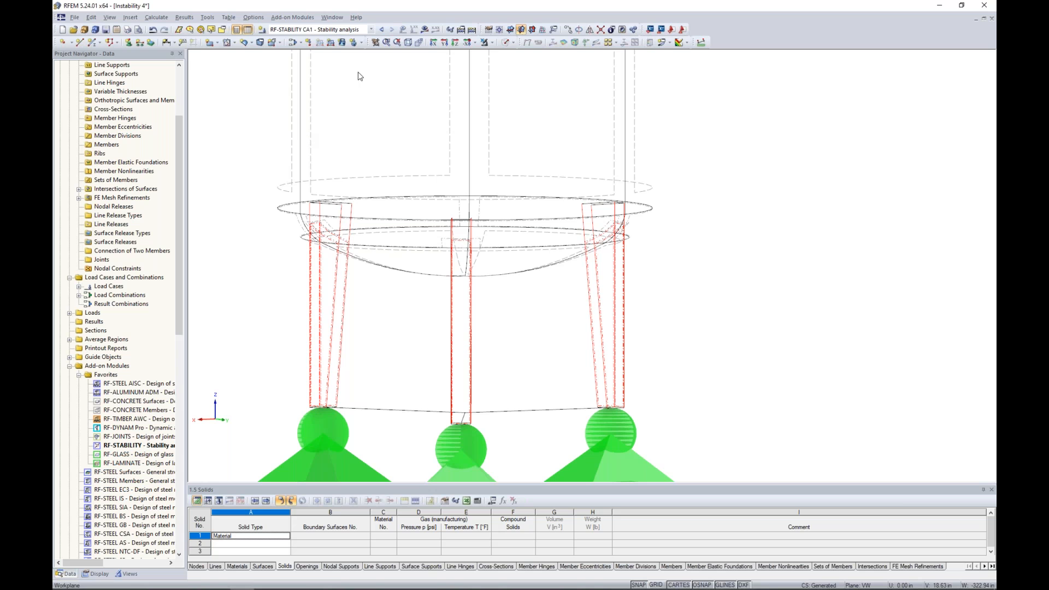
- Set load combination CO1 to Second-order analysis (P-Delta / P-delta) and calculate its deformations on the whole tank
click(294, 42)
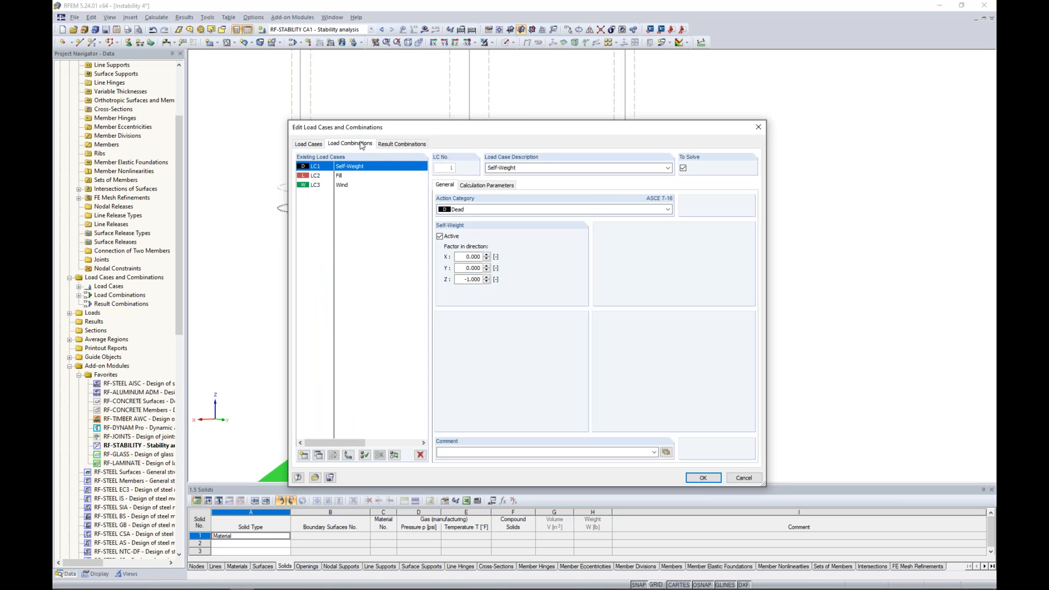
click(361, 144)
click(471, 185)
click(468, 219)
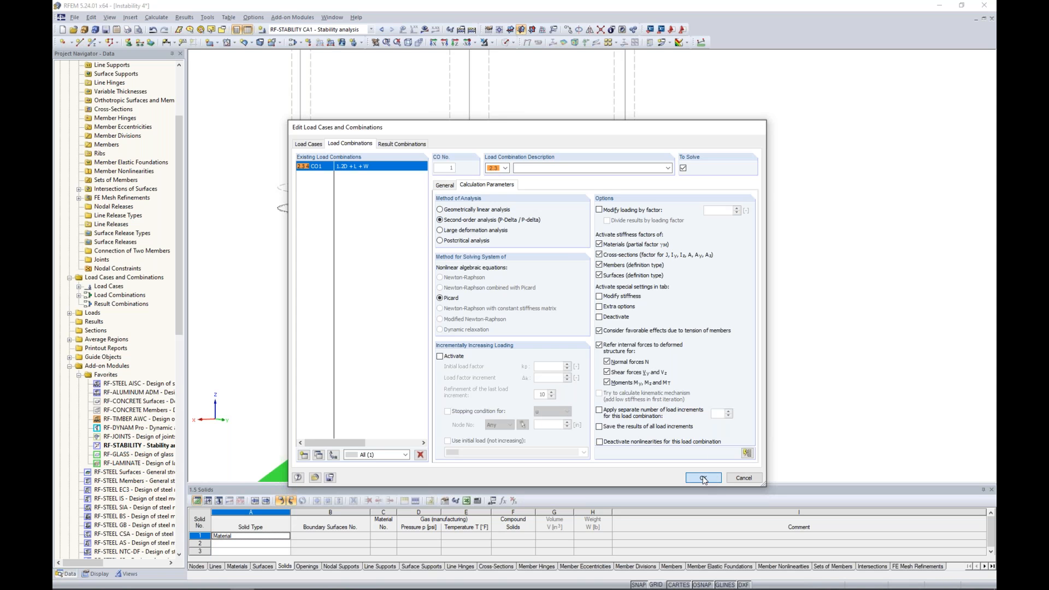
click(704, 478)
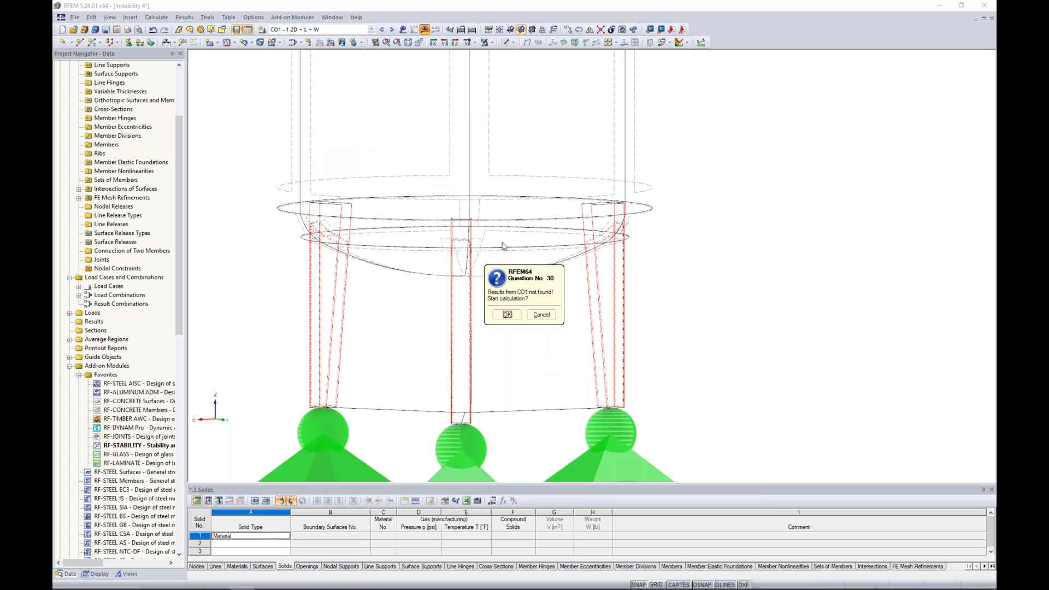
click(509, 315)
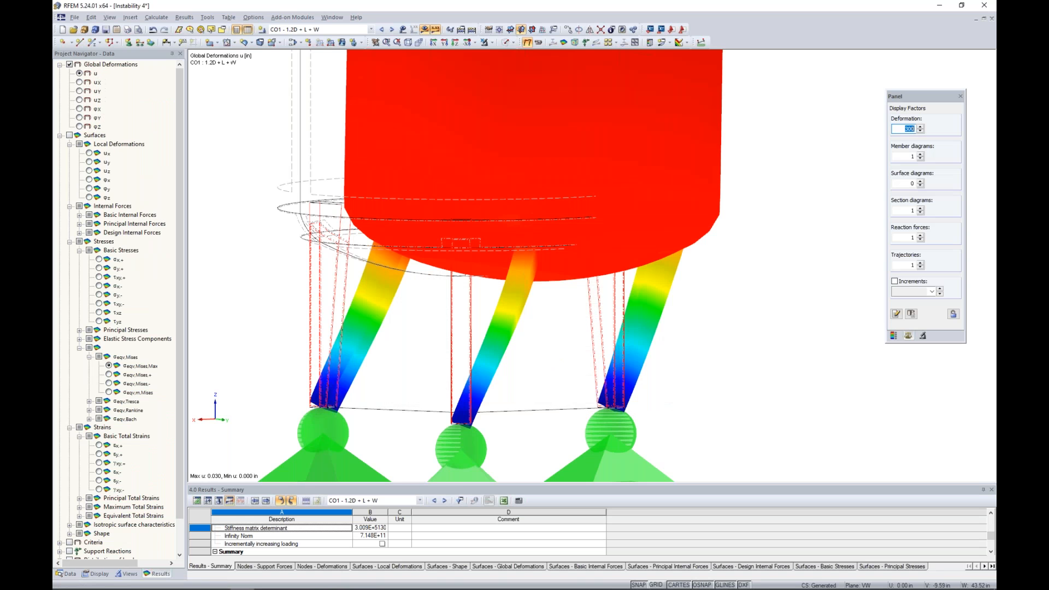
scroll(607, 296, down, 5)
ctrl+middle_drag(604, 291, 380, 277)
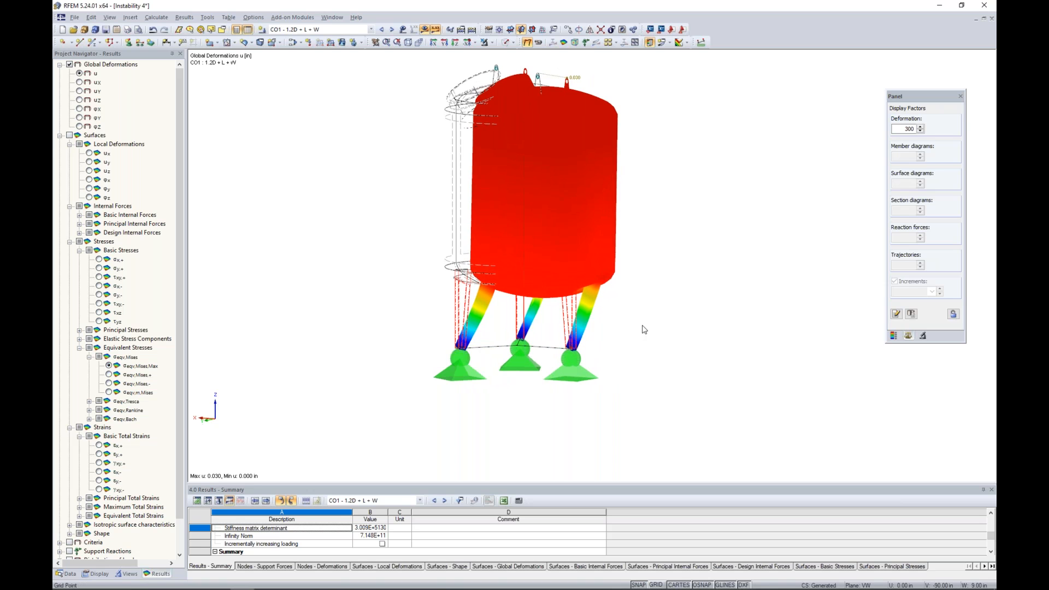
middle_drag(654, 310, 647, 340)
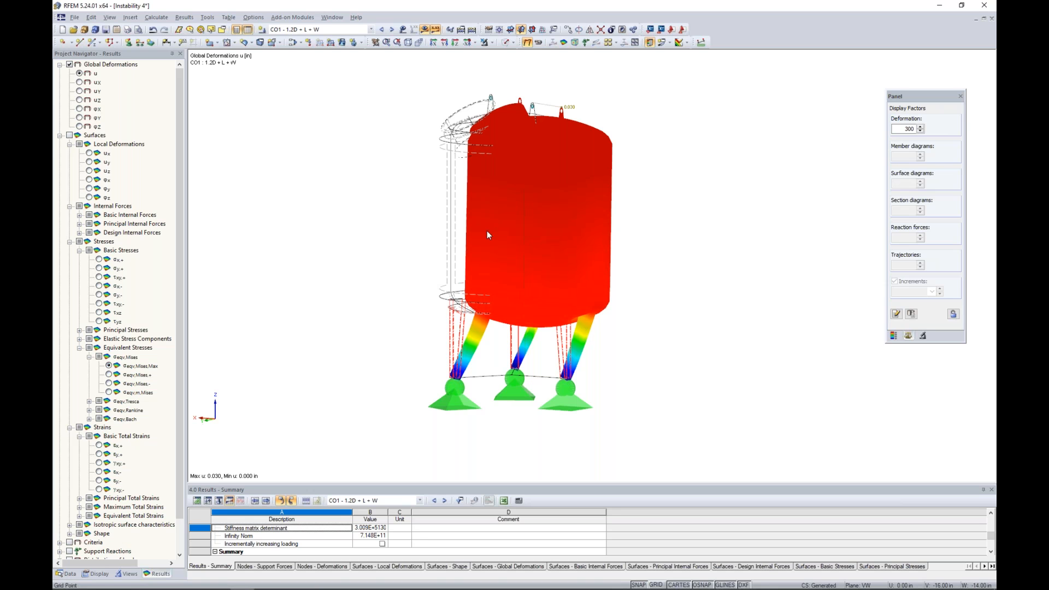
- Switch to the Mesh 1 model and inspect the material and thickness of the dimensioned plate without changing them
click(332, 18)
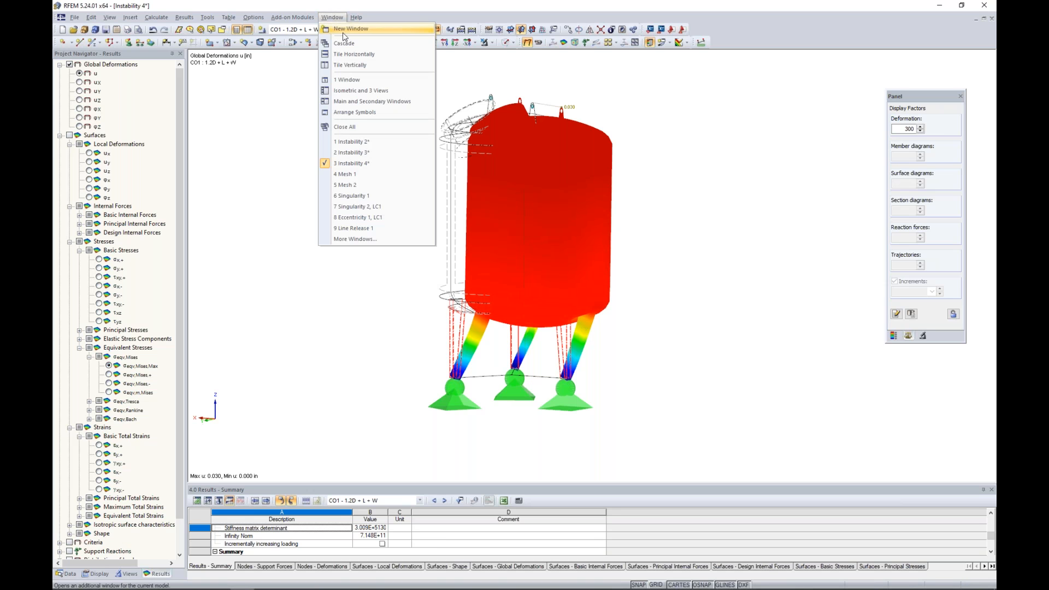
click(345, 175)
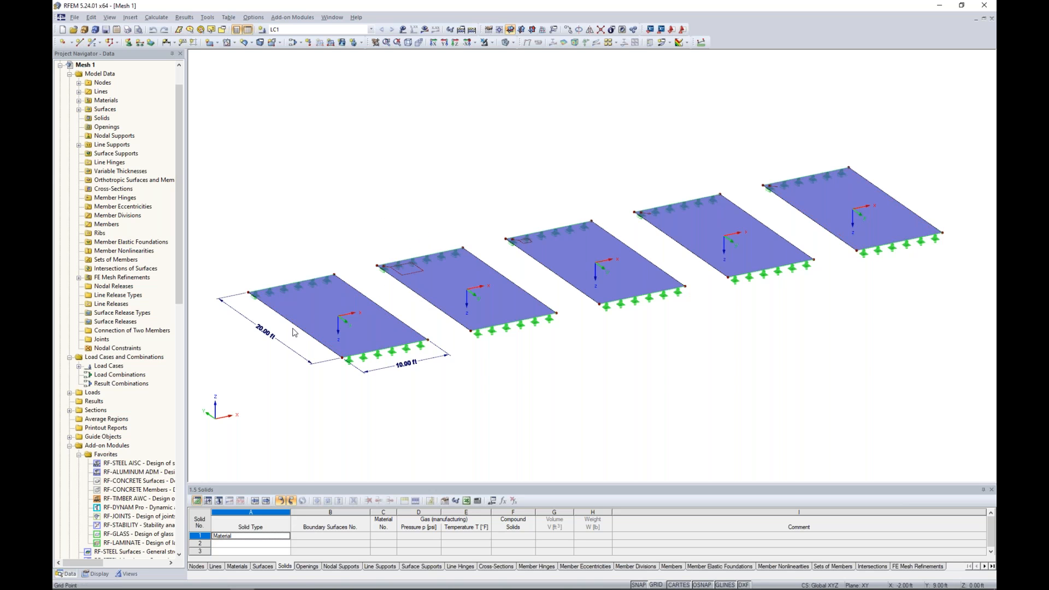
click(331, 305)
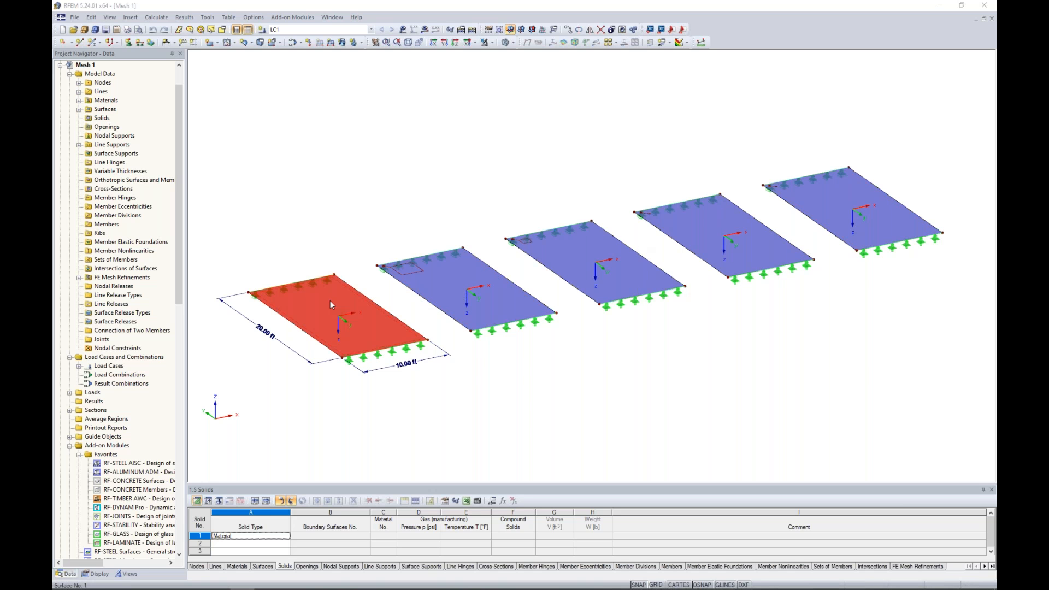
double_click(330, 301)
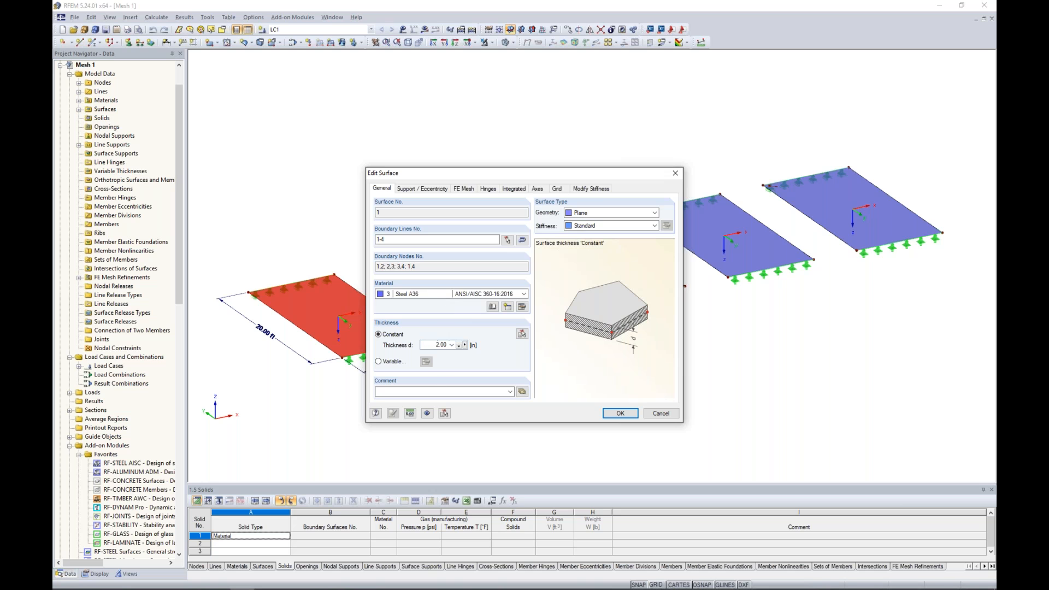
click(660, 414)
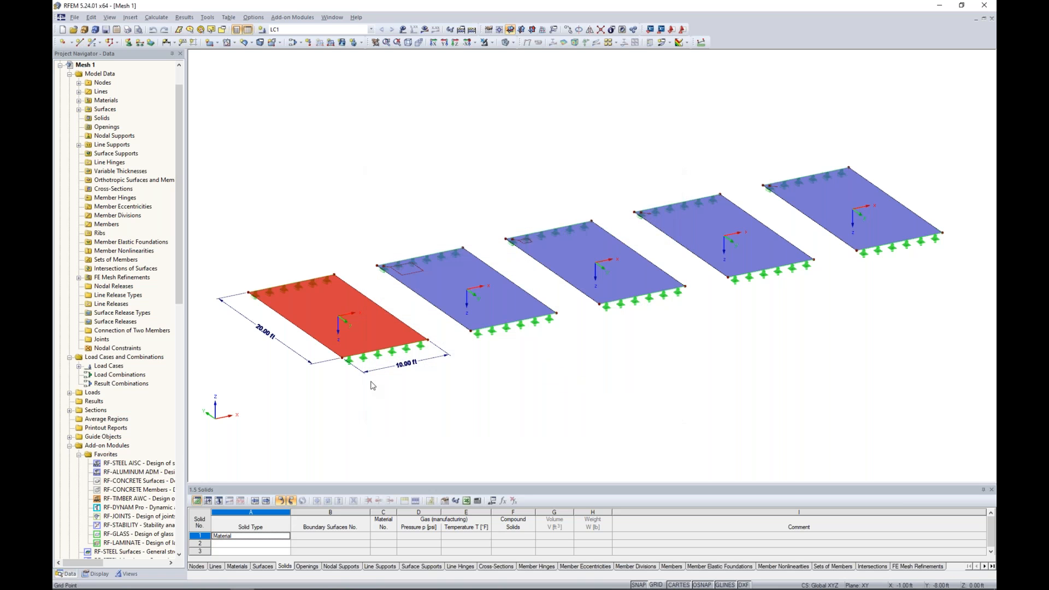
- Inspect the line supports at both ends of the dimensioned plate without changing them
scroll(396, 365, up, 2)
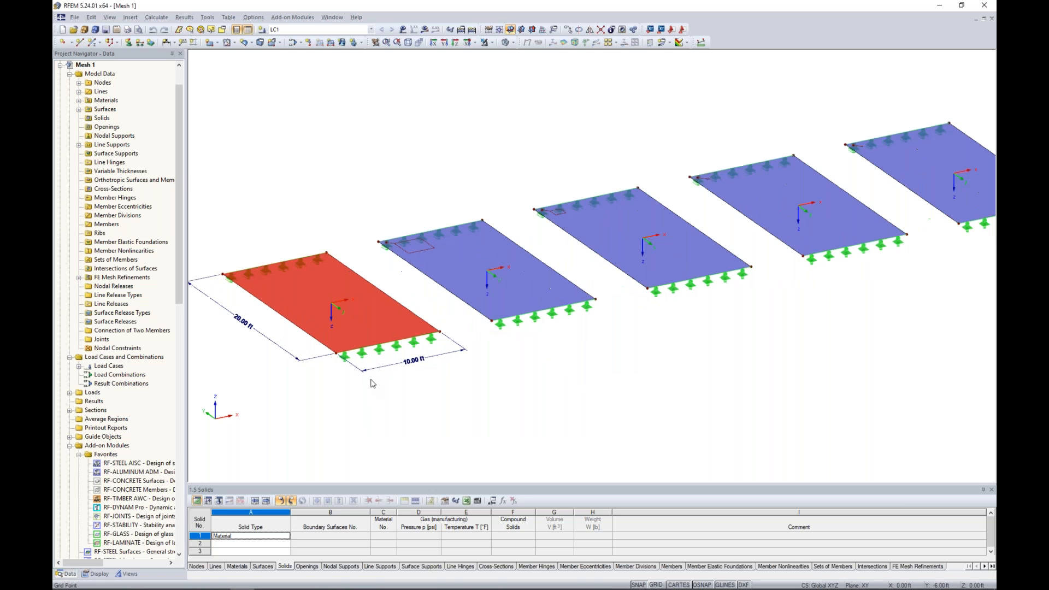
double_click(398, 355)
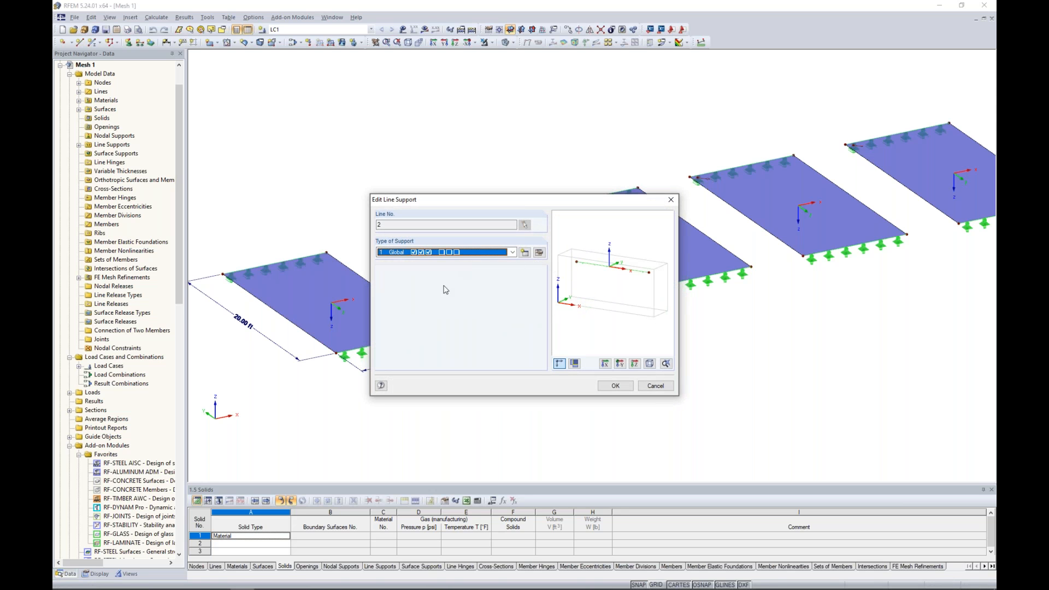
click(655, 386)
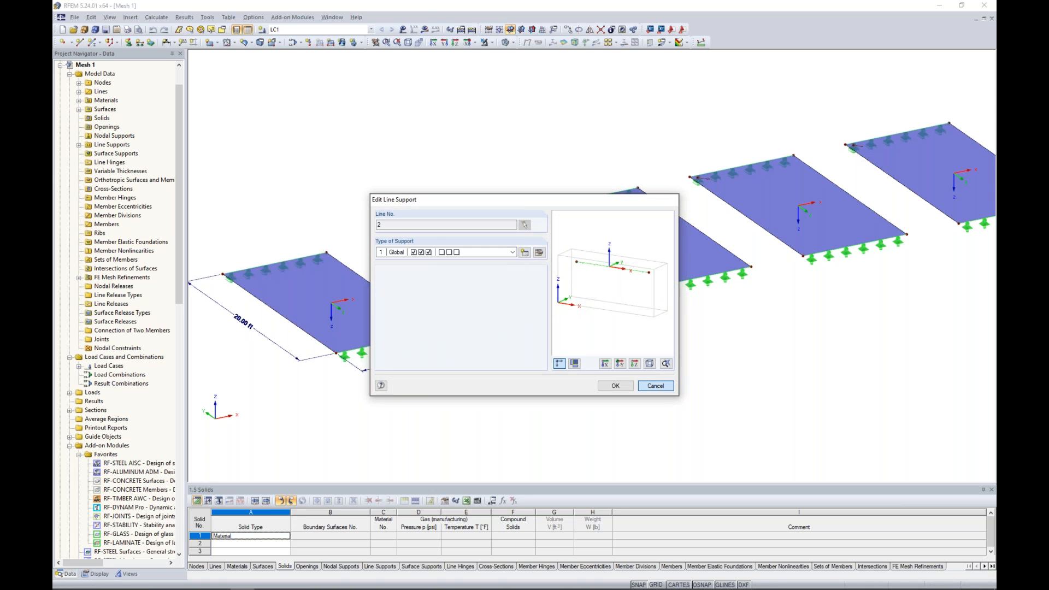
click(301, 265)
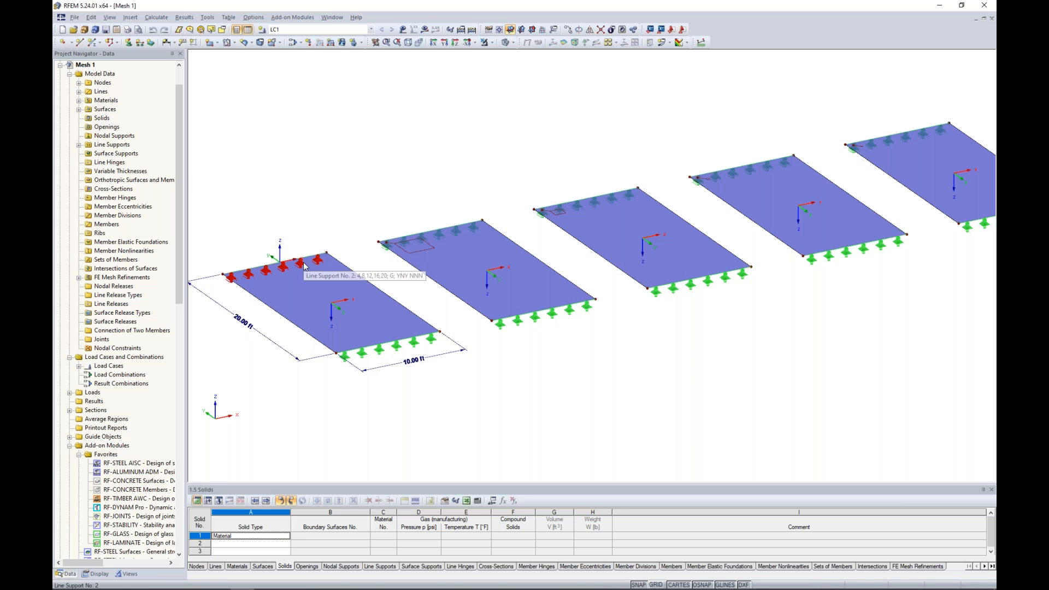
- Display the LC1 surface loads on all five plates to check them, and hide them again
click(403, 30)
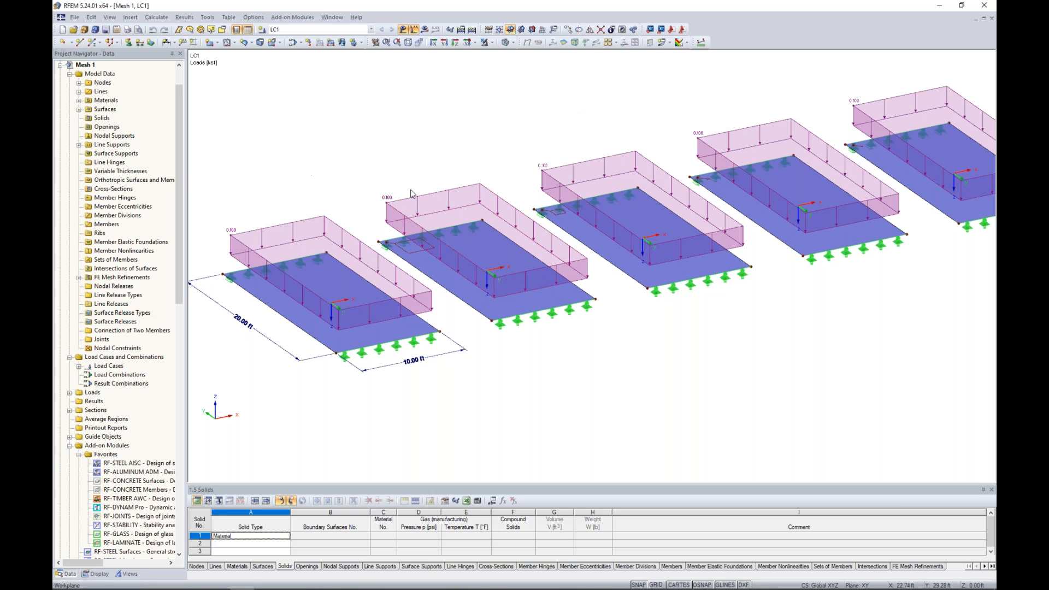
scroll(535, 141, down, 2)
middle_drag(535, 141, 524, 164)
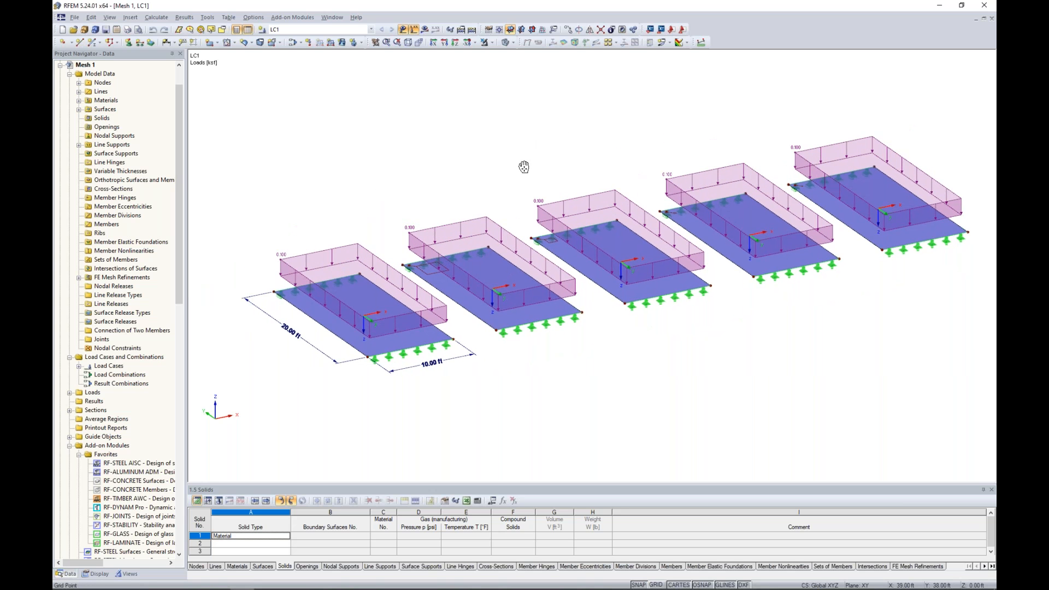
click(403, 30)
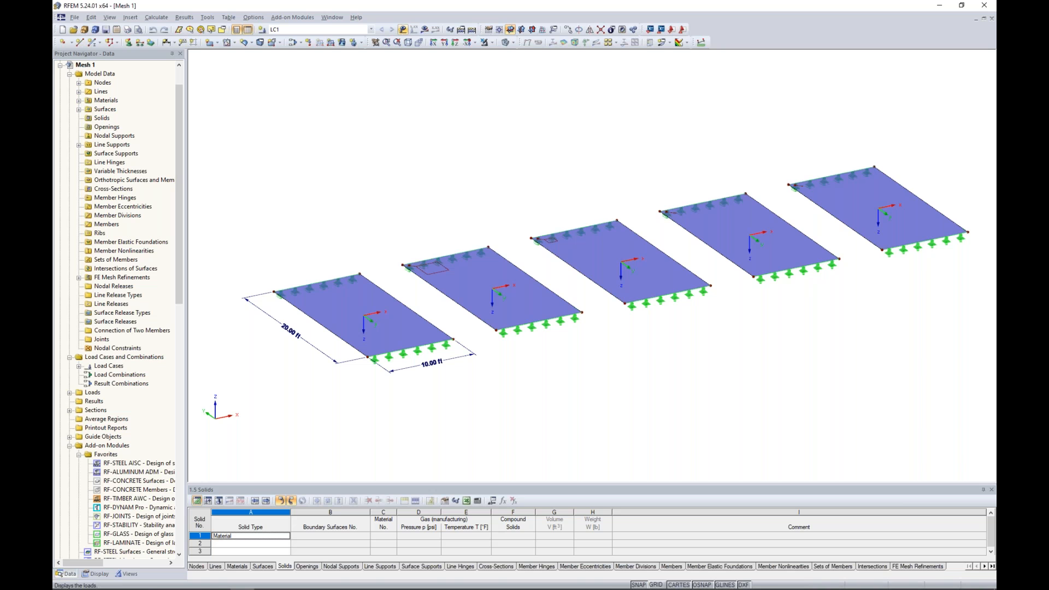
- Show the plates in wireframe and regenerate the FE mesh, keeping the 5.00 ft target length of finite elements
click(507, 45)
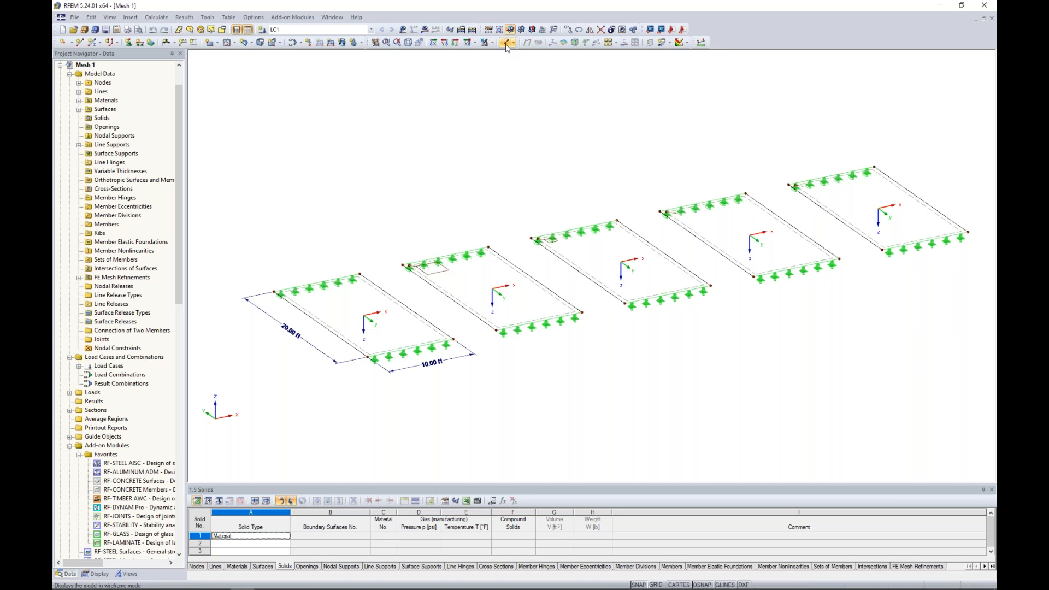
click(156, 17)
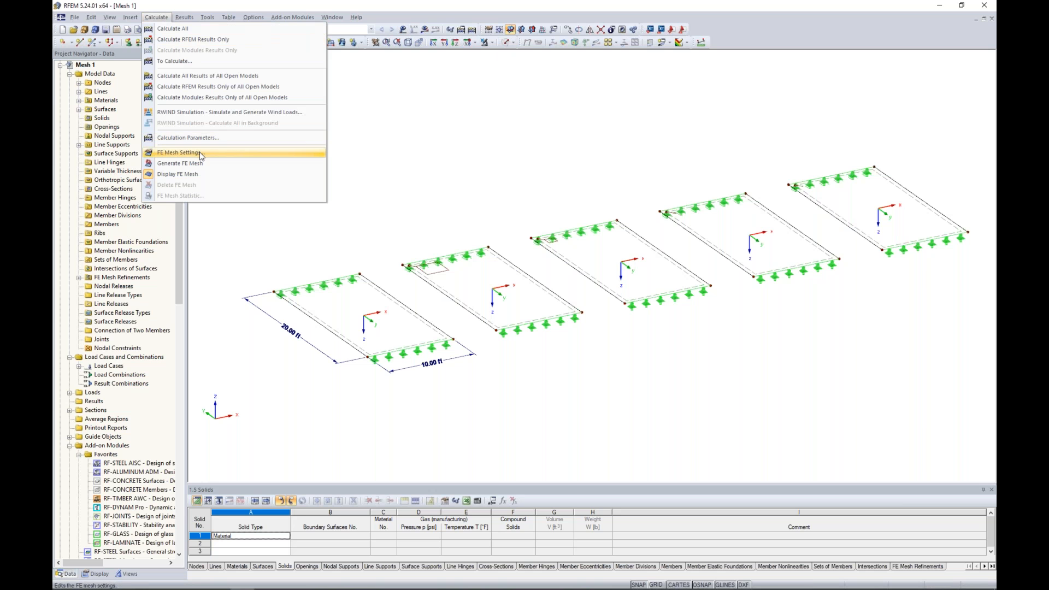
click(179, 153)
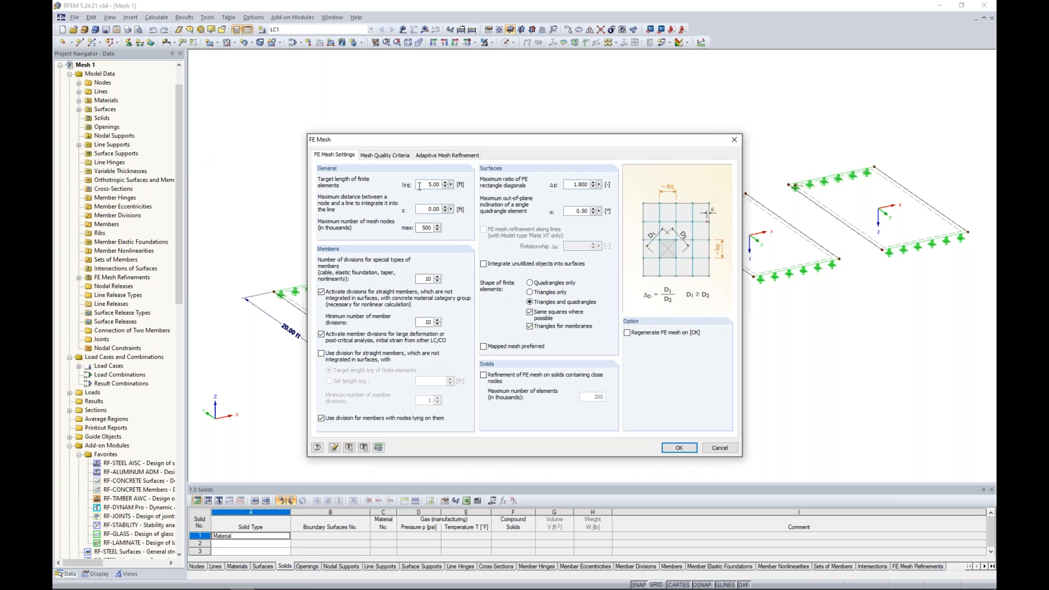
click(628, 333)
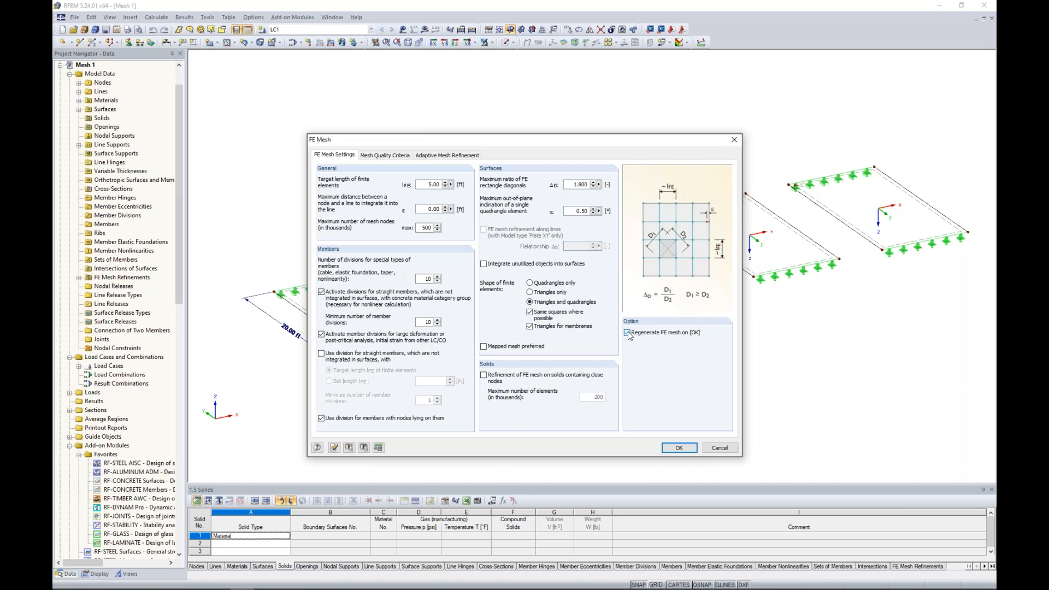
click(689, 451)
- Examine the generated FE mesh on the dimensioned plate up close and compare it with the neighbouring plate
scroll(668, 398, up, 3)
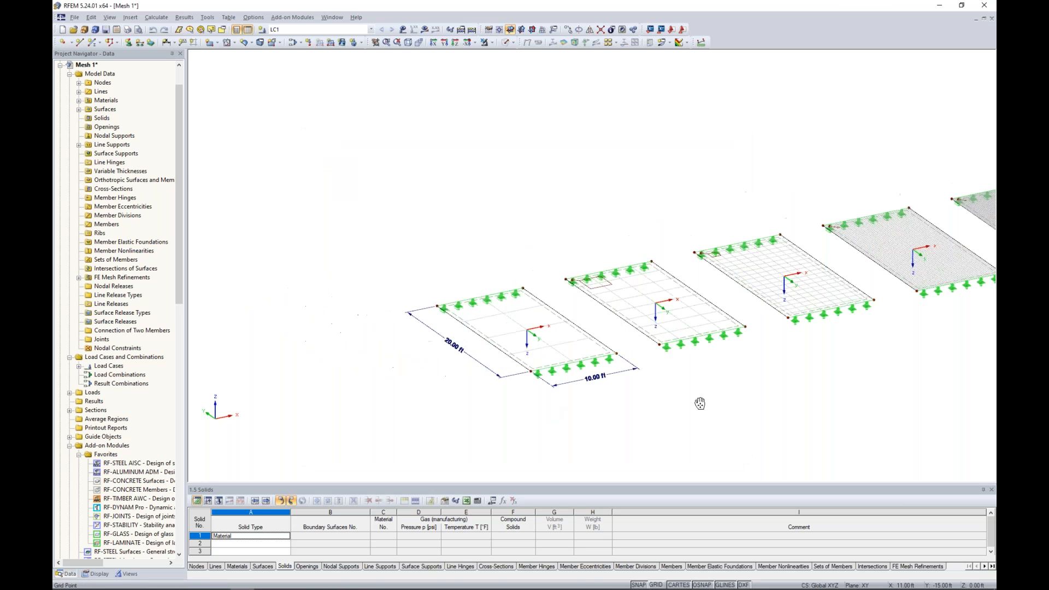
scroll(583, 375, up, 3)
scroll(583, 375, up, 2)
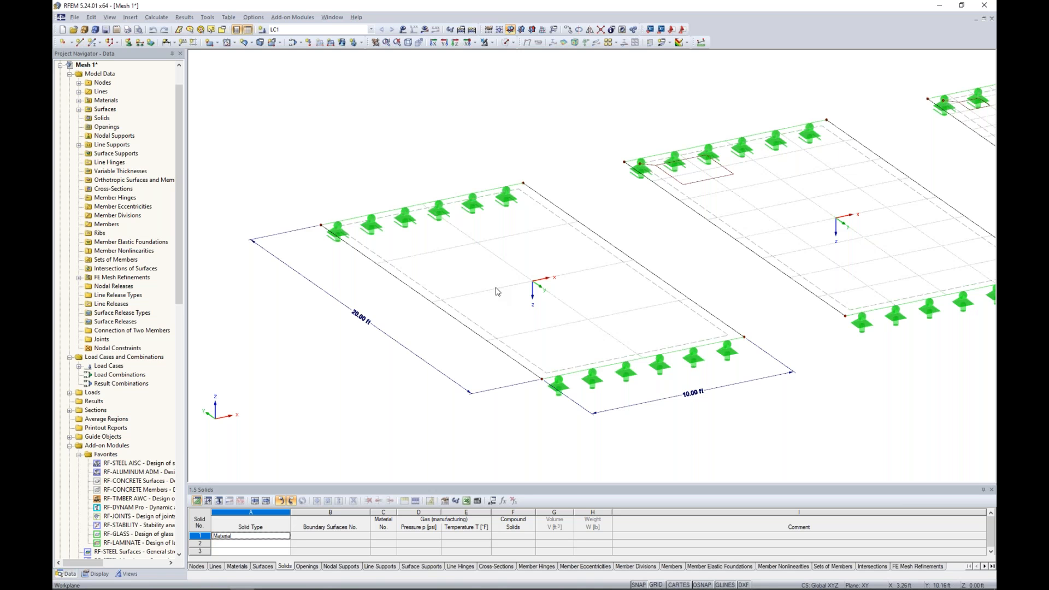
scroll(490, 298, up, 3)
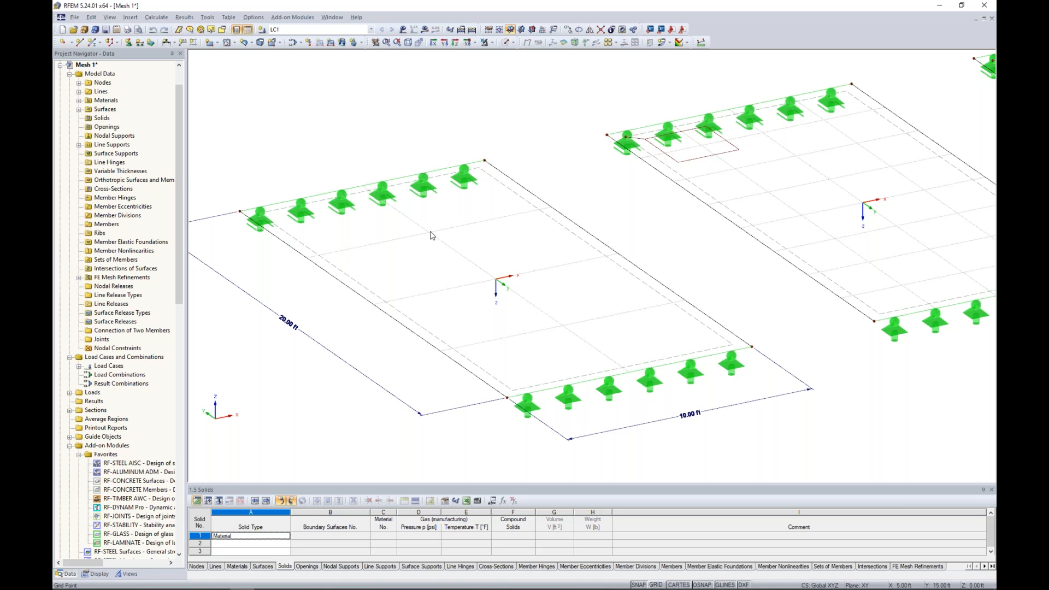
scroll(431, 235, down, 2)
scroll(541, 243, down, 1)
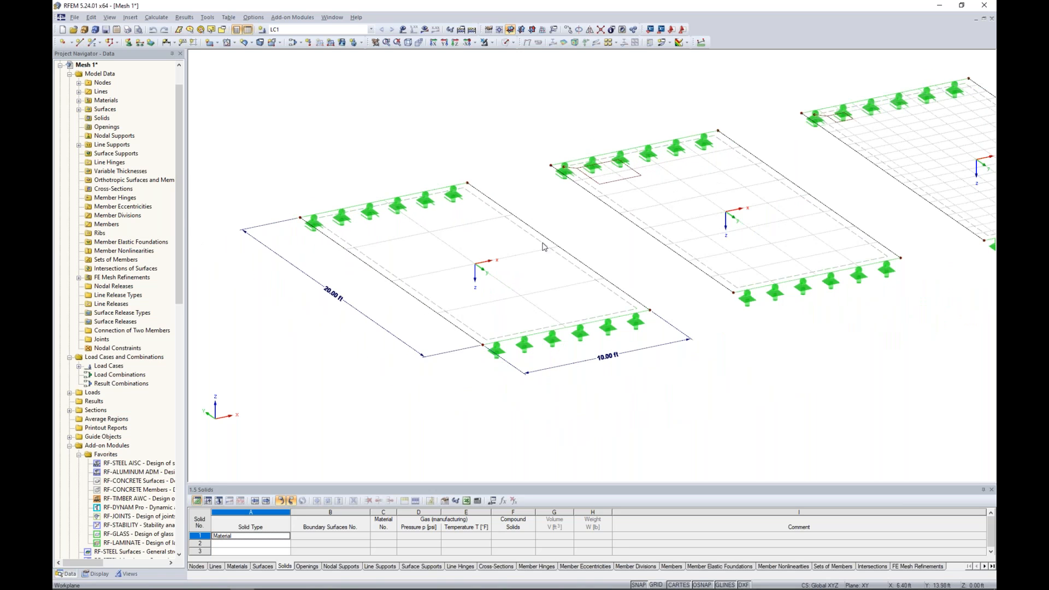
middle_drag(543, 246, 502, 335)
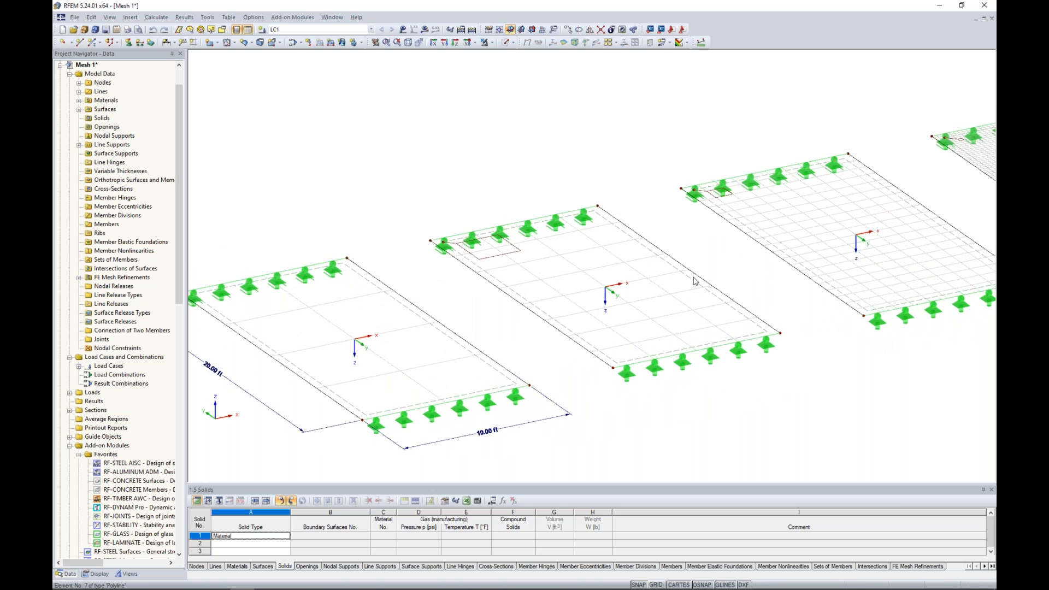
- Inspect the target FE length of the second plate's surface mesh refinement without changing it
double_click(518, 255)
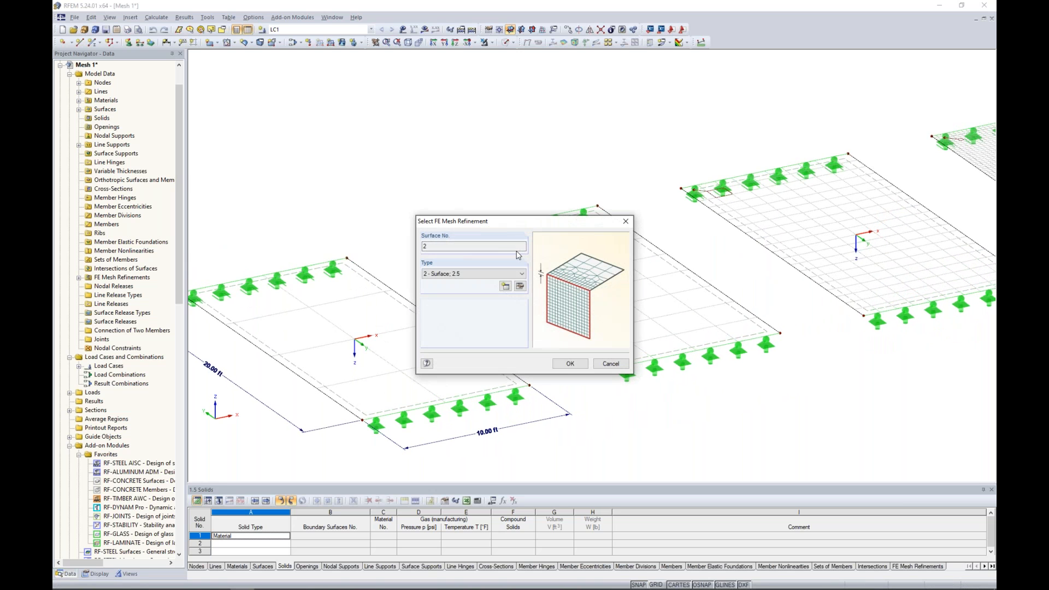
click(626, 221)
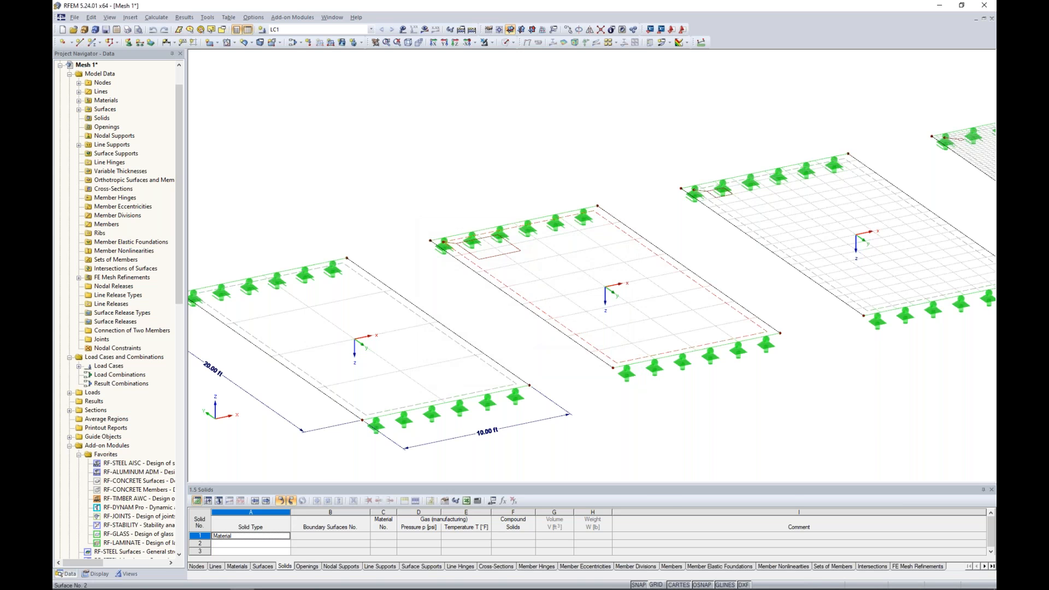
right_click(665, 263)
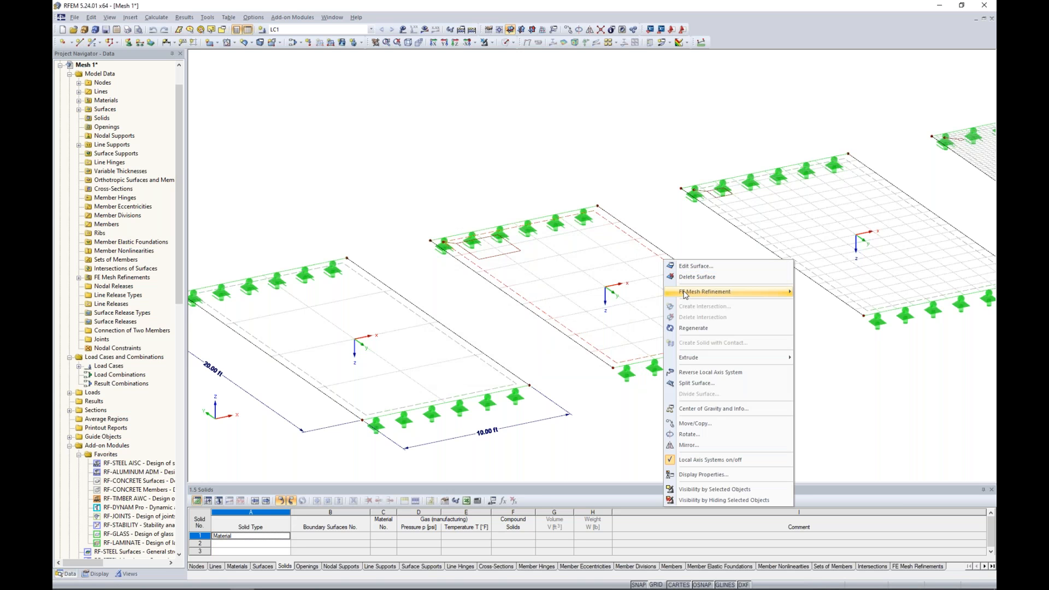
mouse_move(689, 293)
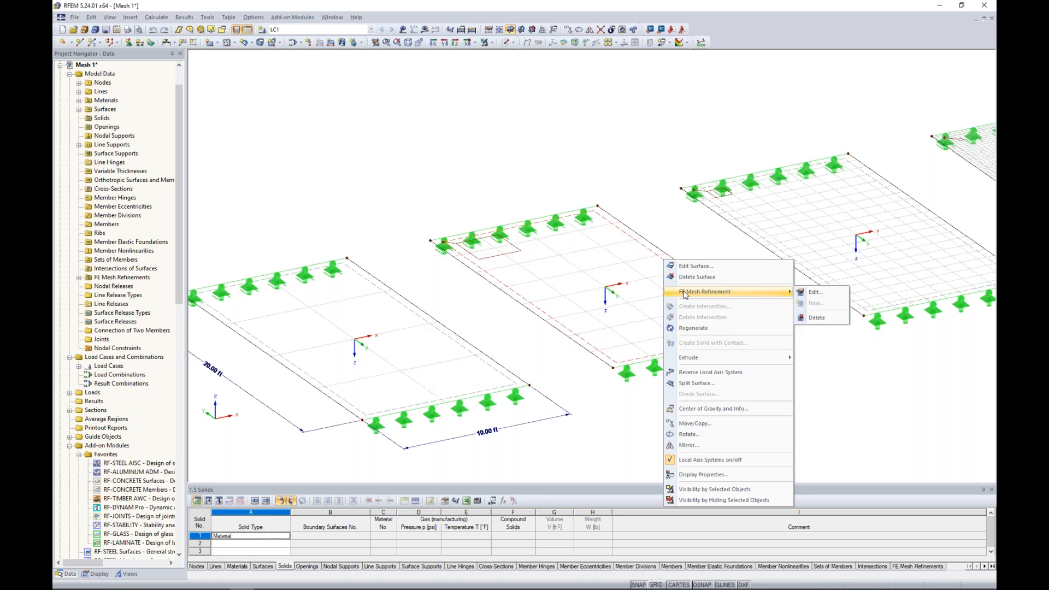
click(814, 294)
click(594, 308)
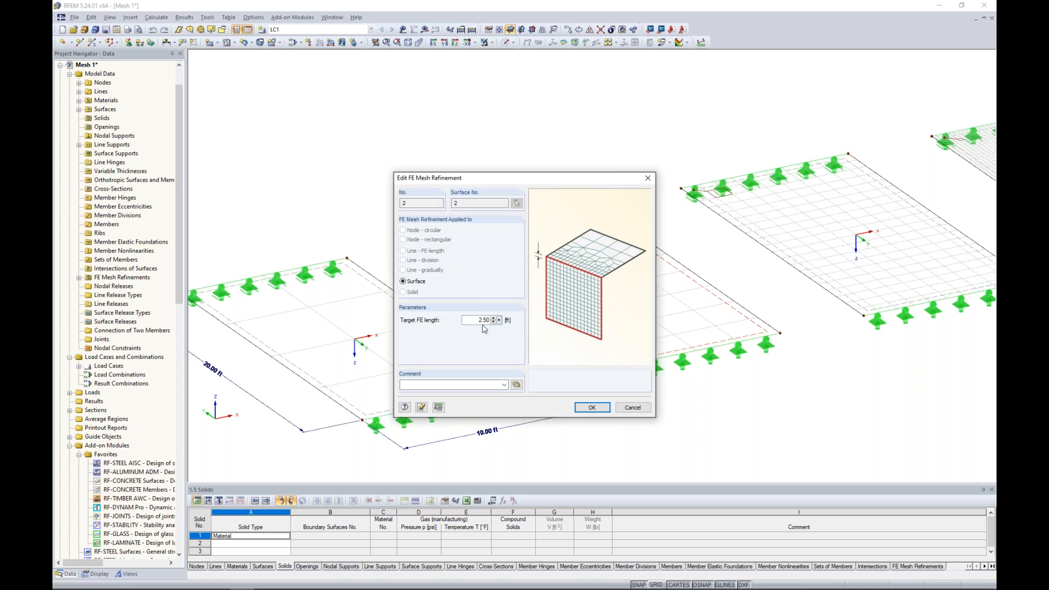
click(632, 408)
click(583, 331)
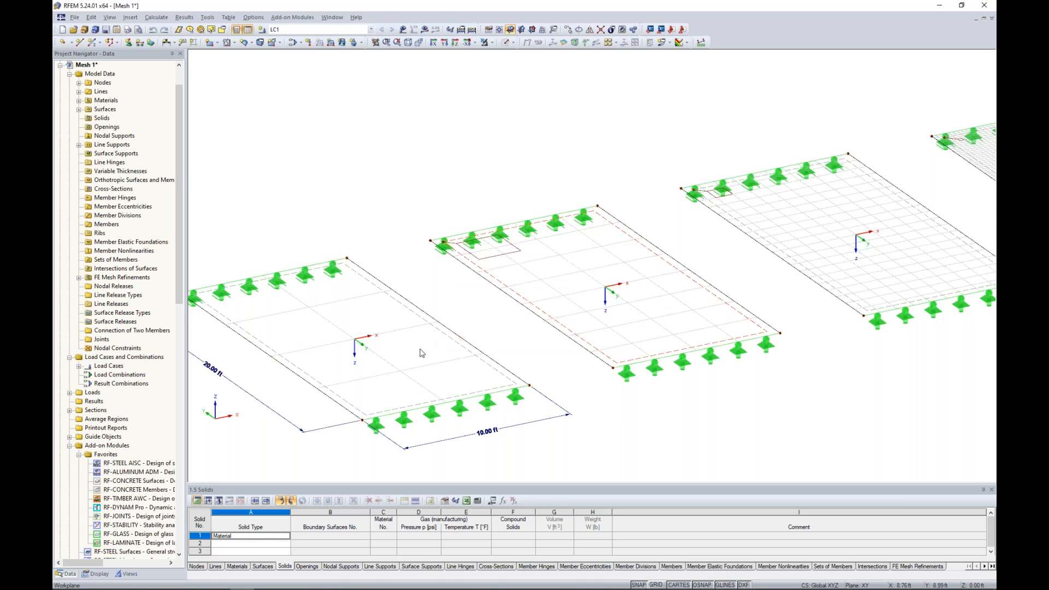
- Check the surface mesh refinements and mesh density of the remaining three plates
middle_drag(697, 317, 456, 295)
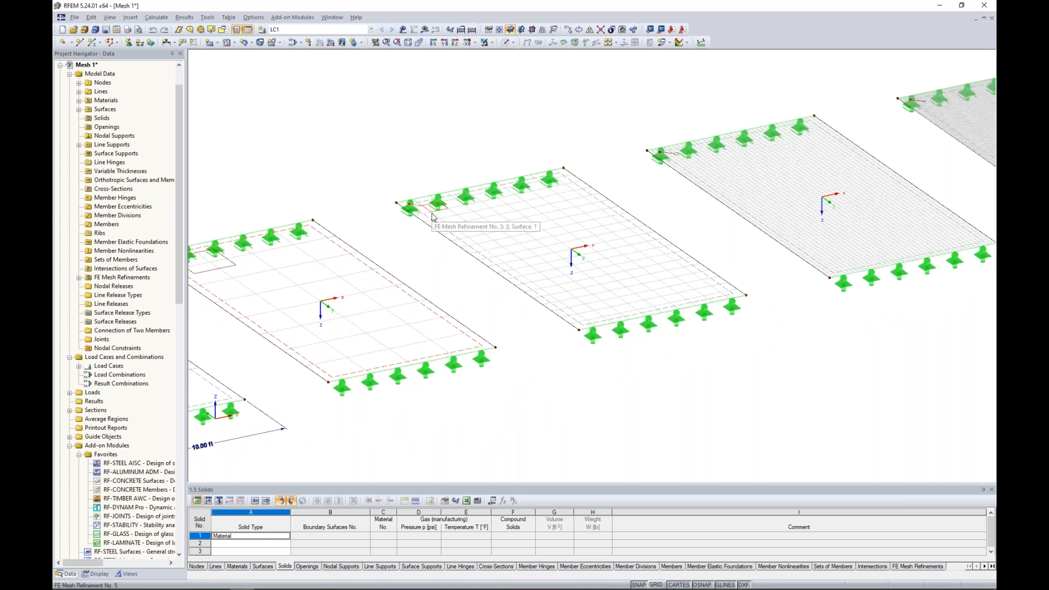
middle_drag(709, 257, 424, 279)
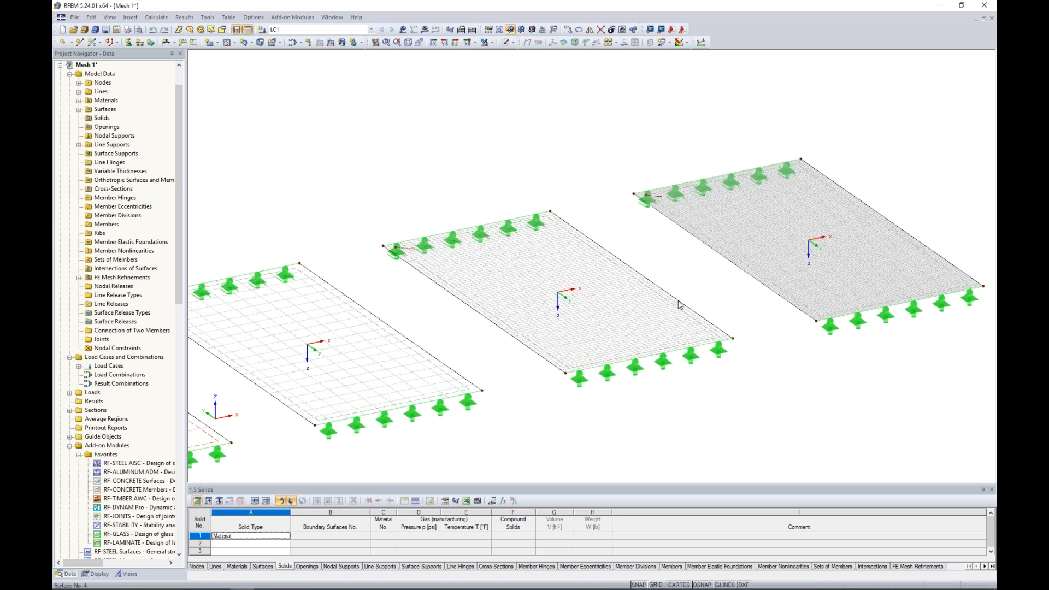
scroll(558, 274, up, 3)
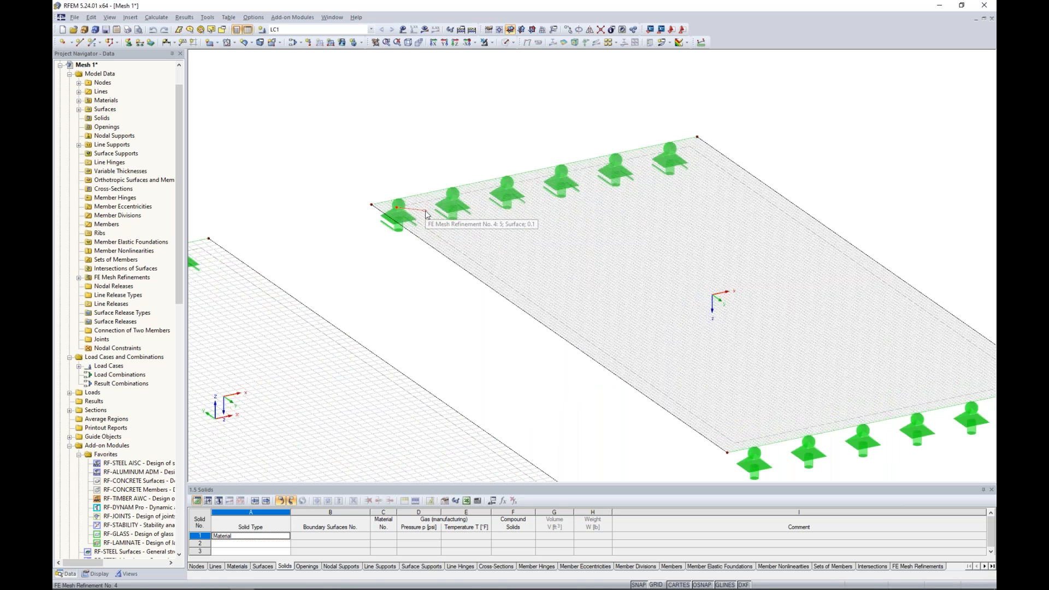
scroll(427, 215, down, 5)
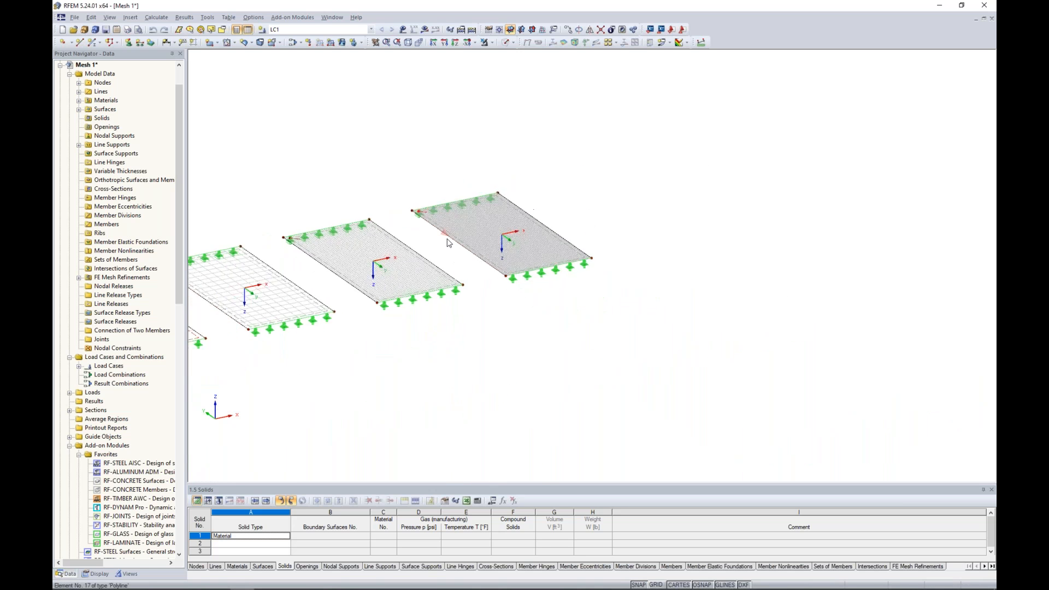
middle_drag(478, 297, 779, 327)
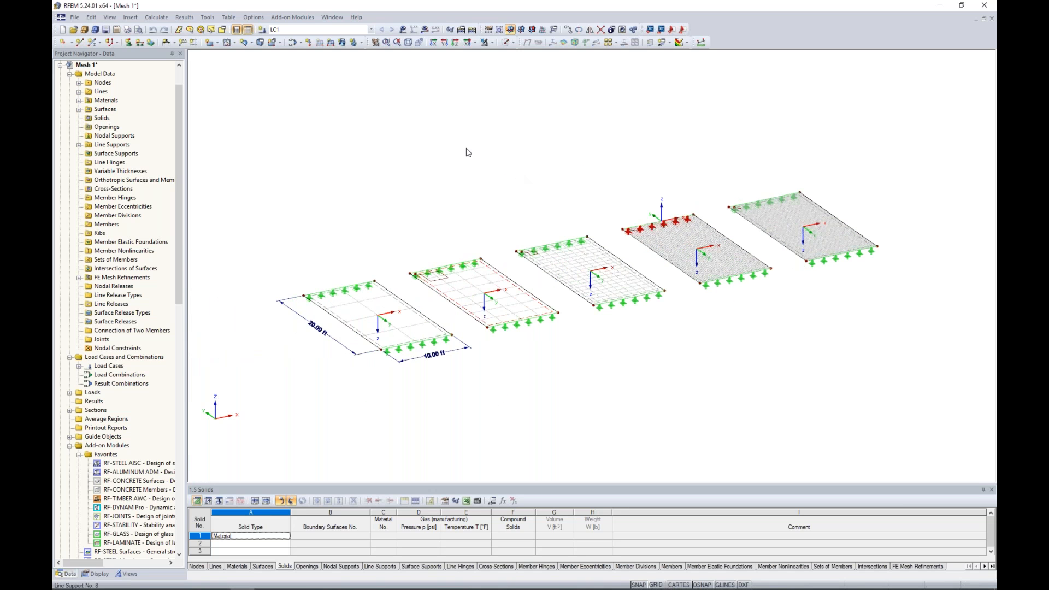
- Calculate load case LC1 and turn off the section results so the plates' basic internal forces my show as coloured surfaces
click(425, 29)
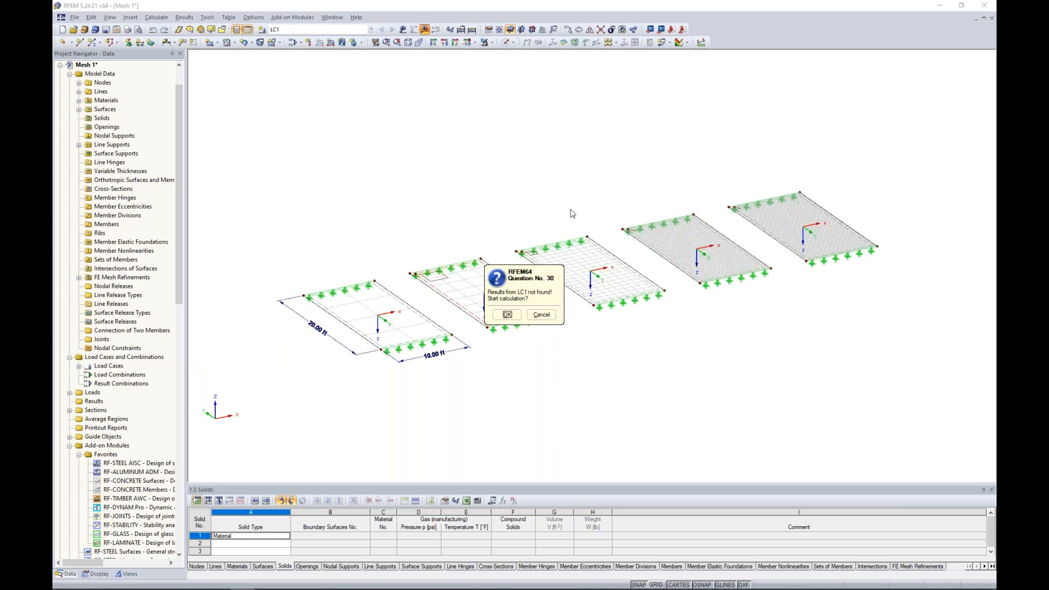
click(507, 314)
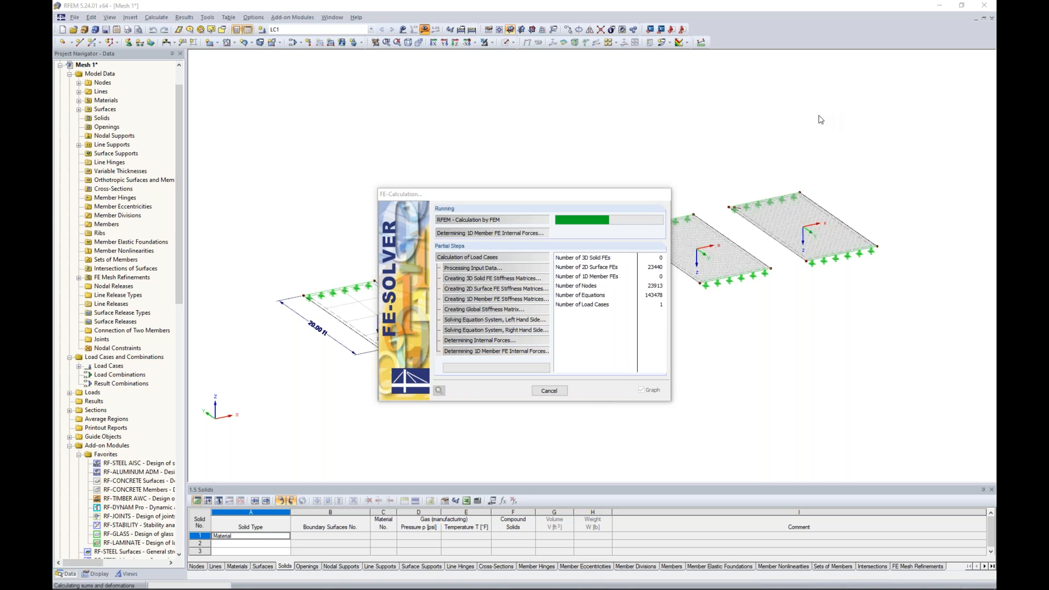
click(686, 43)
click(691, 55)
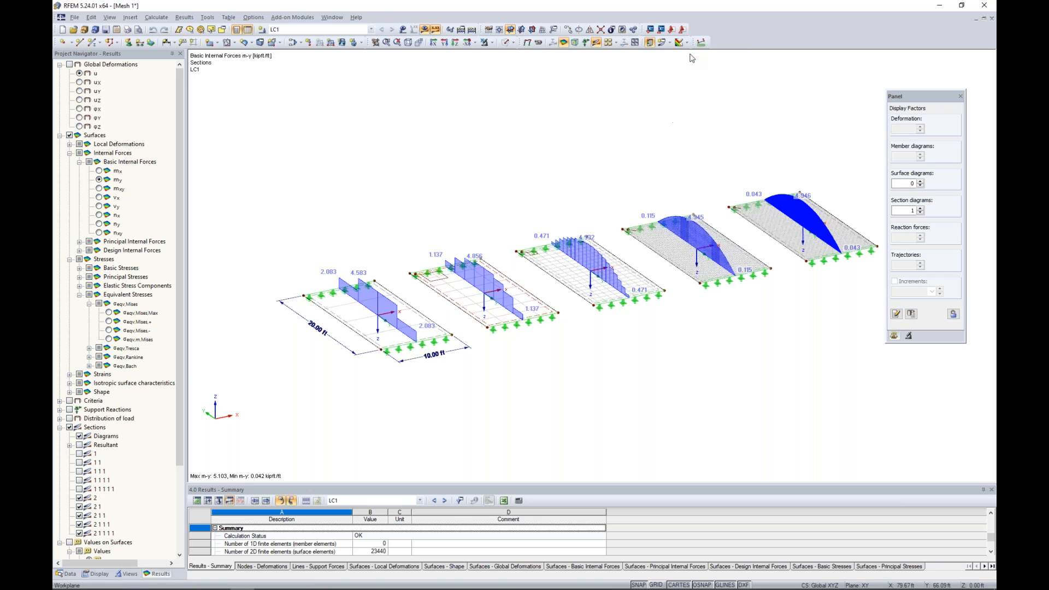
click(69, 428)
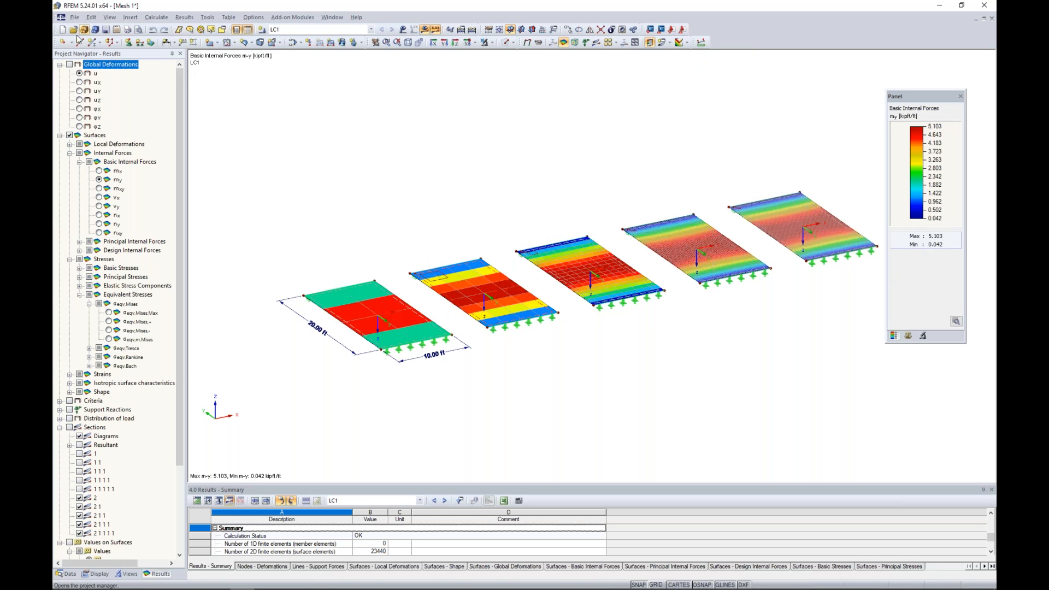
- View the global deformations u of all five plates from several angles, and switch back to the surface internal forces my
click(69, 64)
ctrl+middle_drag(391, 211, 369, 165)
ctrl+middle_drag(473, 193, 441, 161)
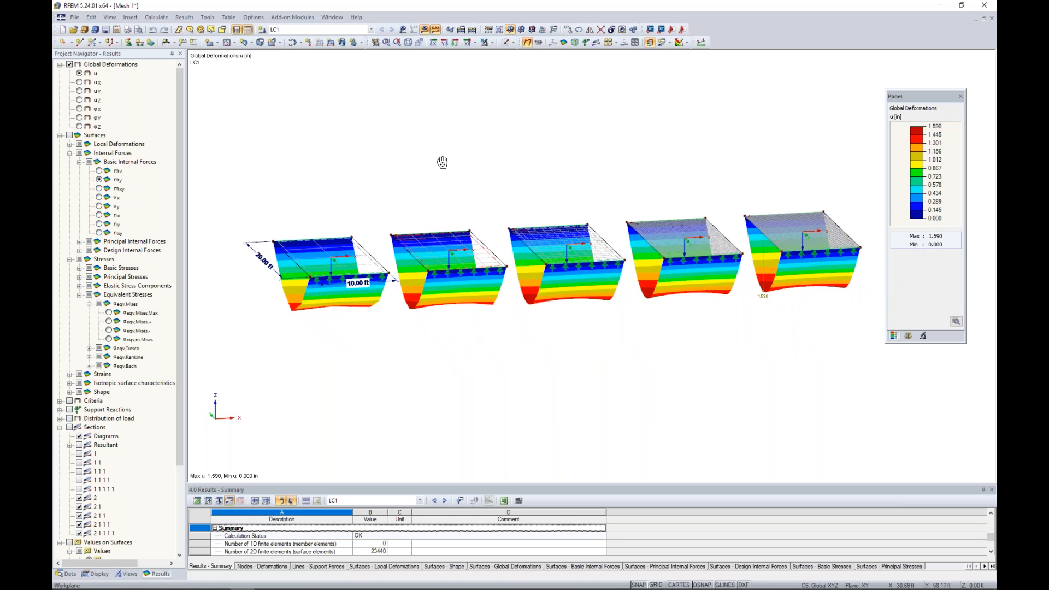
ctrl+middle_drag(625, 185, 682, 196)
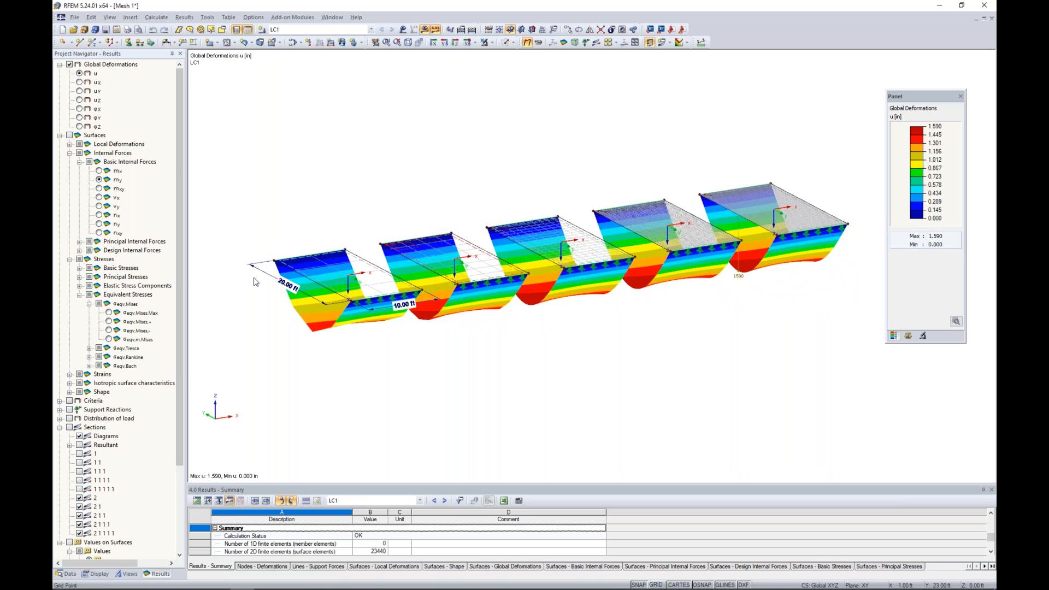
ctrl+middle_drag(375, 164, 377, 186)
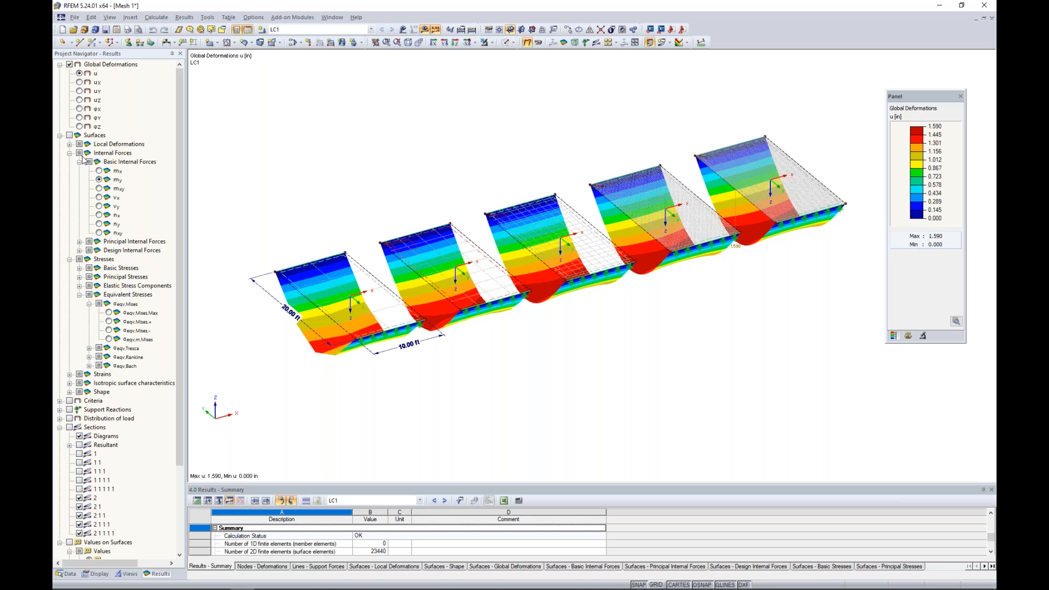
click(69, 136)
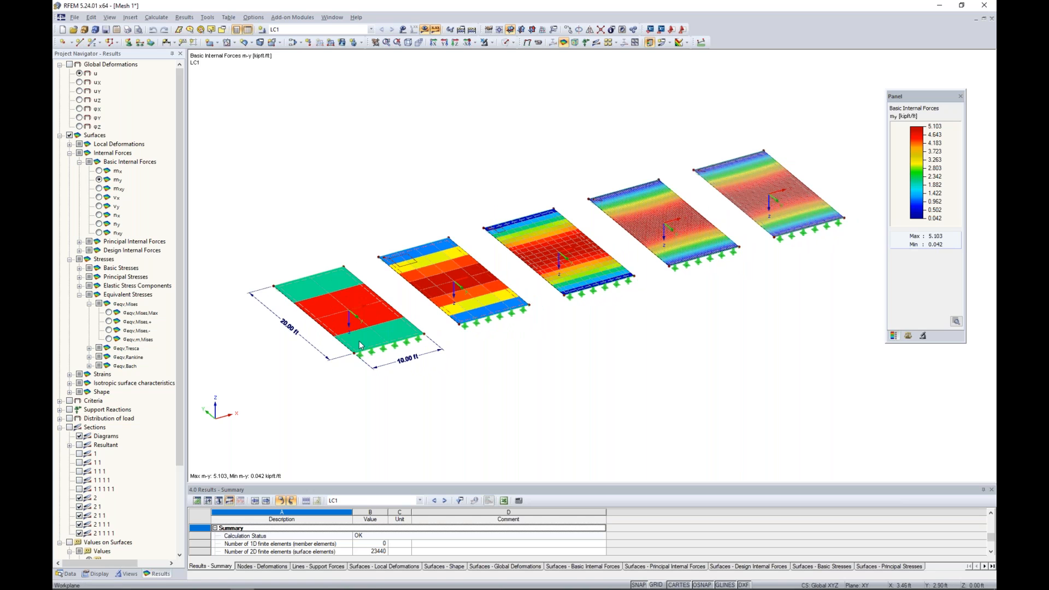
- Compare the basic internal forces my and mx on the plates' coloured surfaces, and switch back to my
scroll(359, 344, up, 2)
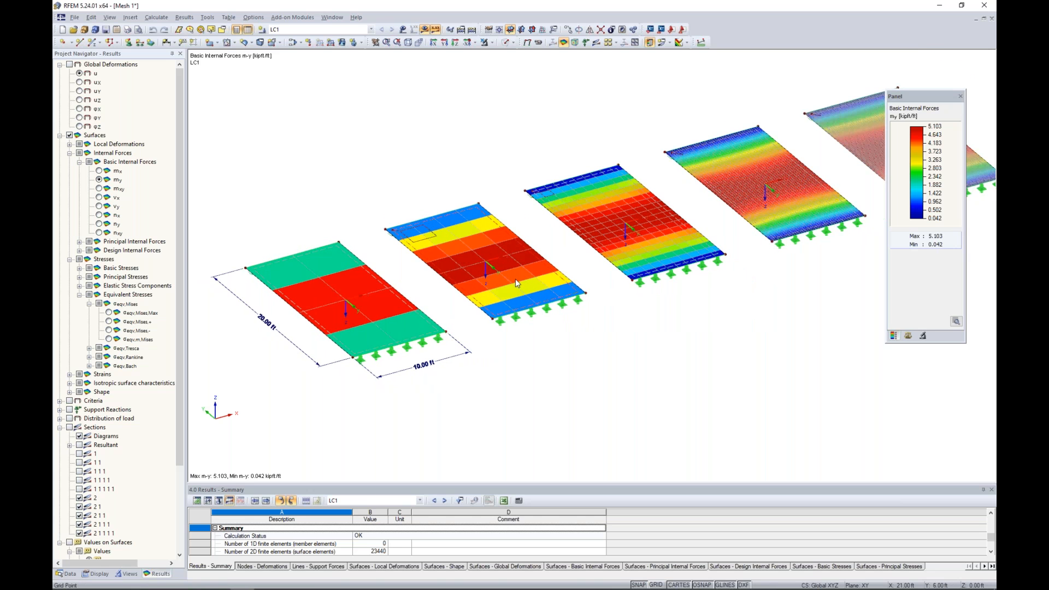
scroll(516, 280, down, 1)
middle_drag(621, 322, 557, 319)
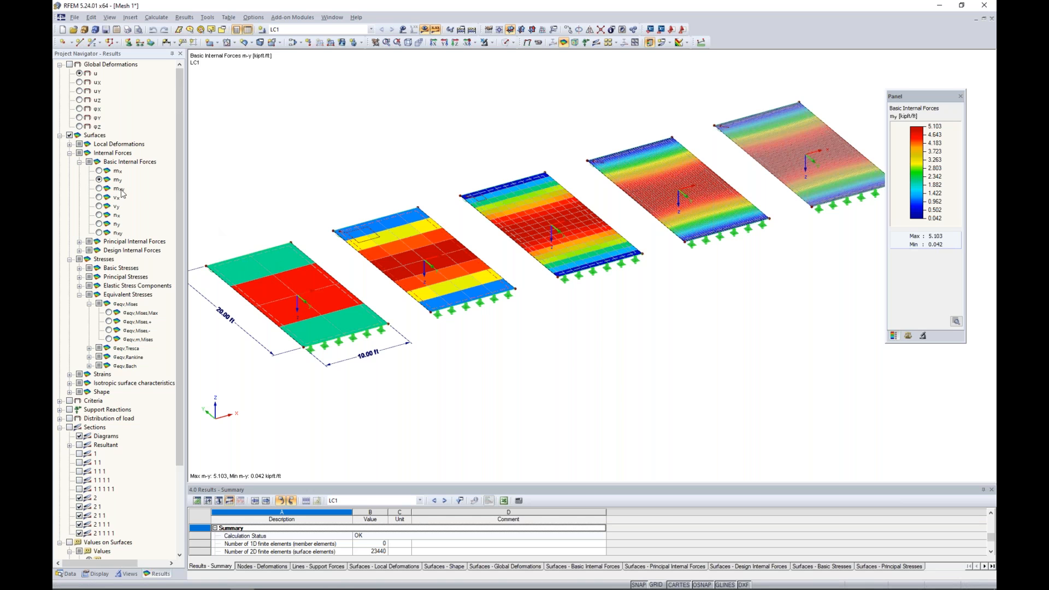
click(100, 171)
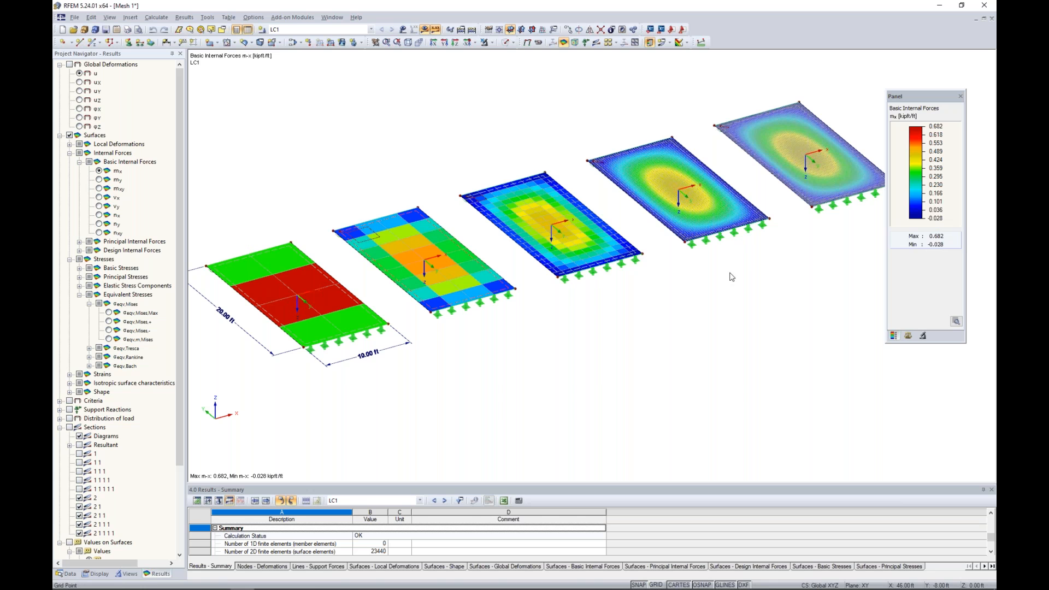
click(99, 180)
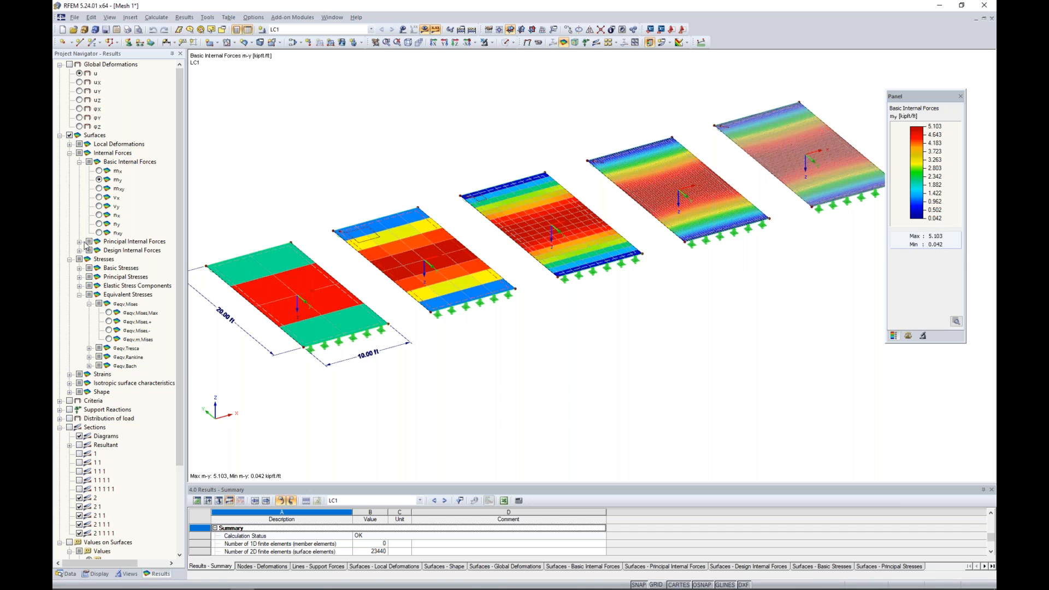
- Turn on the section results and switch off the coloured isobands so the my section diagrams stand alone
click(70, 428)
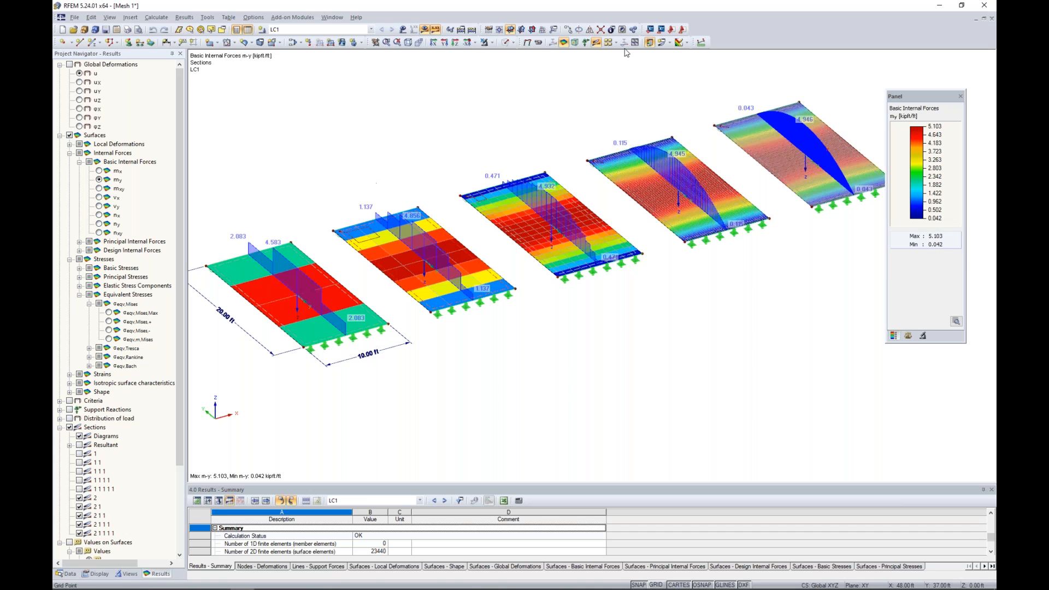
click(686, 43)
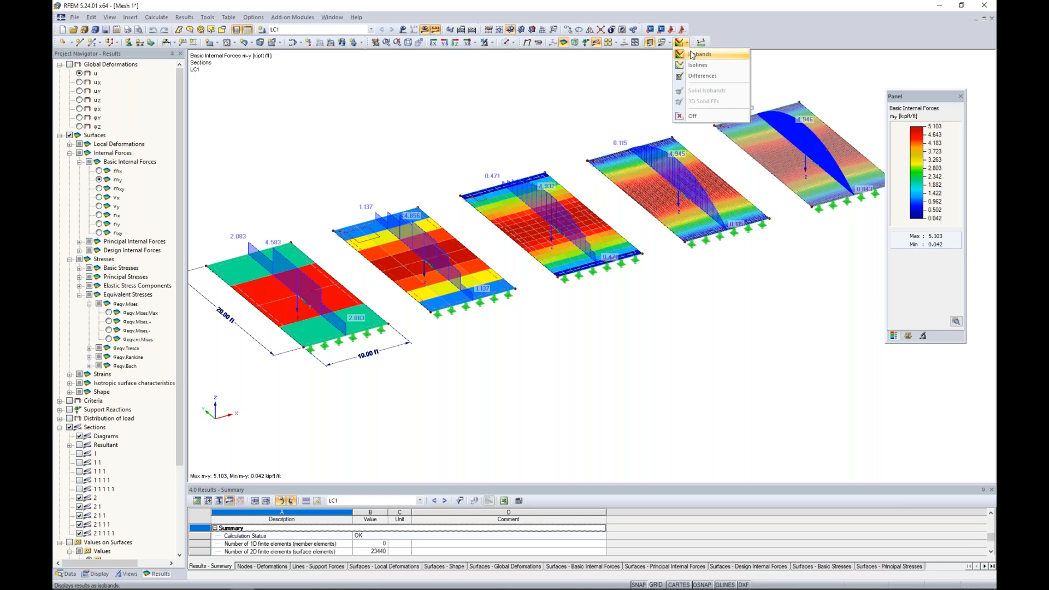
click(693, 116)
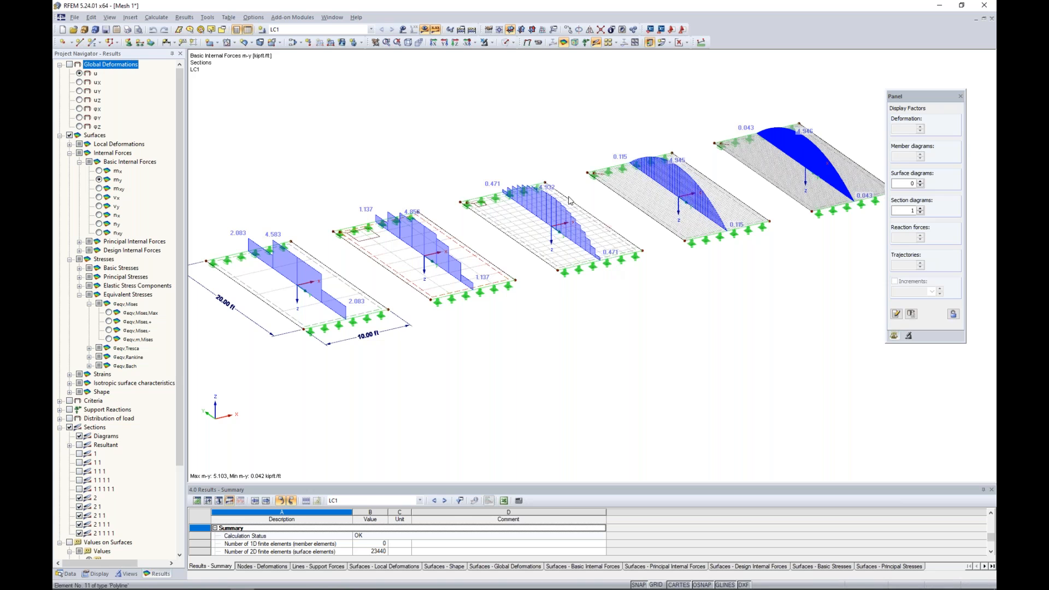
- Display the section descriptions and compare the my section diagrams across the plates
click(97, 574)
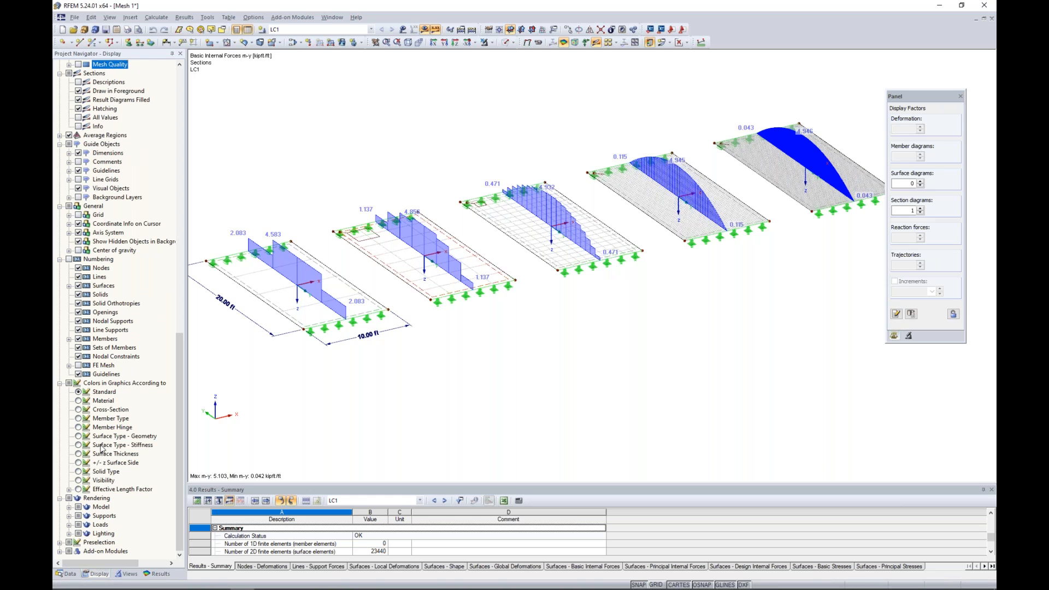
scroll(101, 449, up, 4)
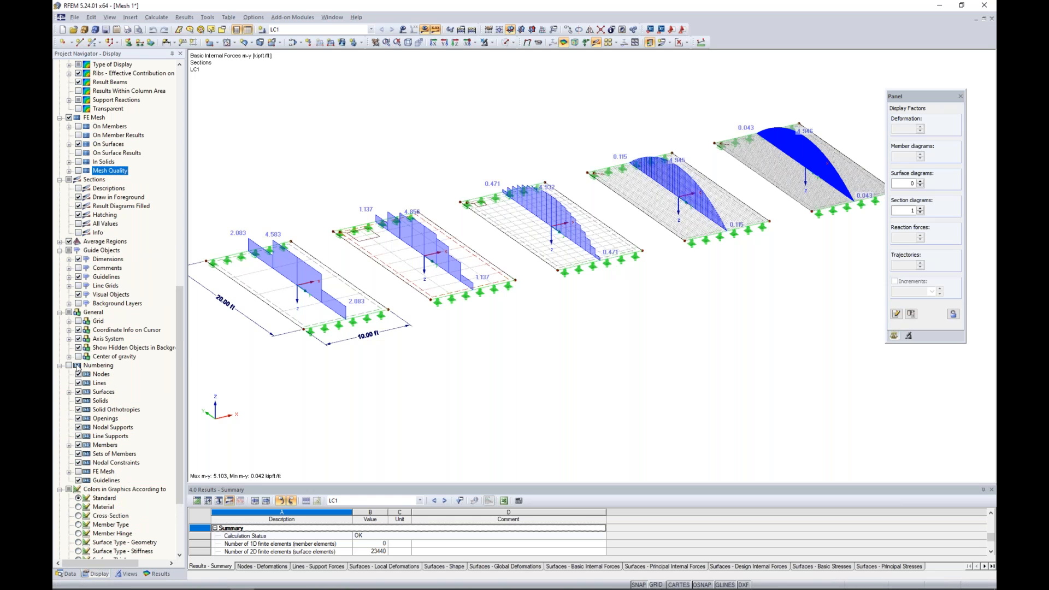
click(78, 197)
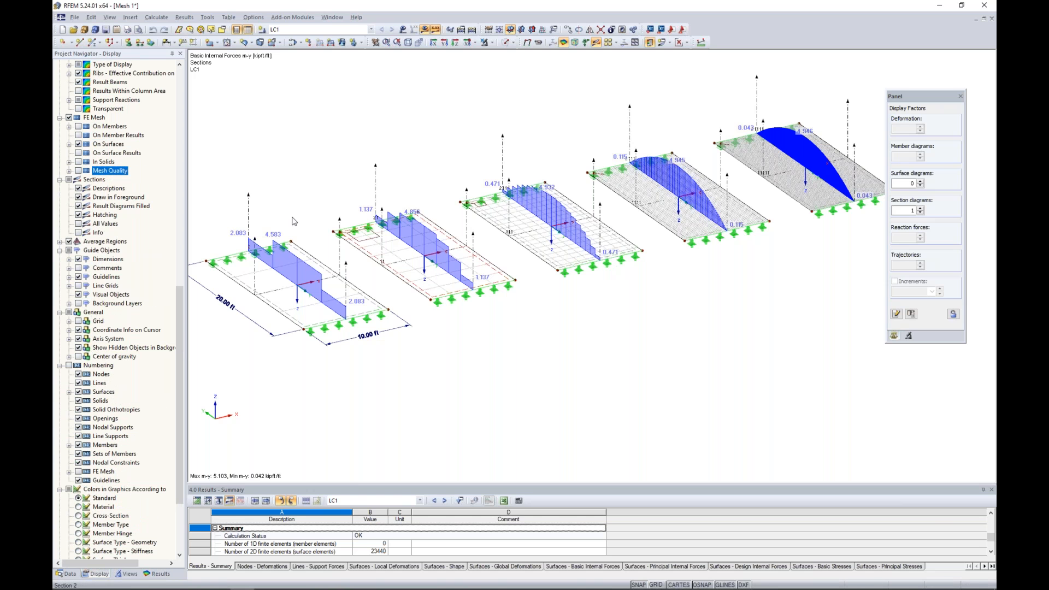
click(158, 573)
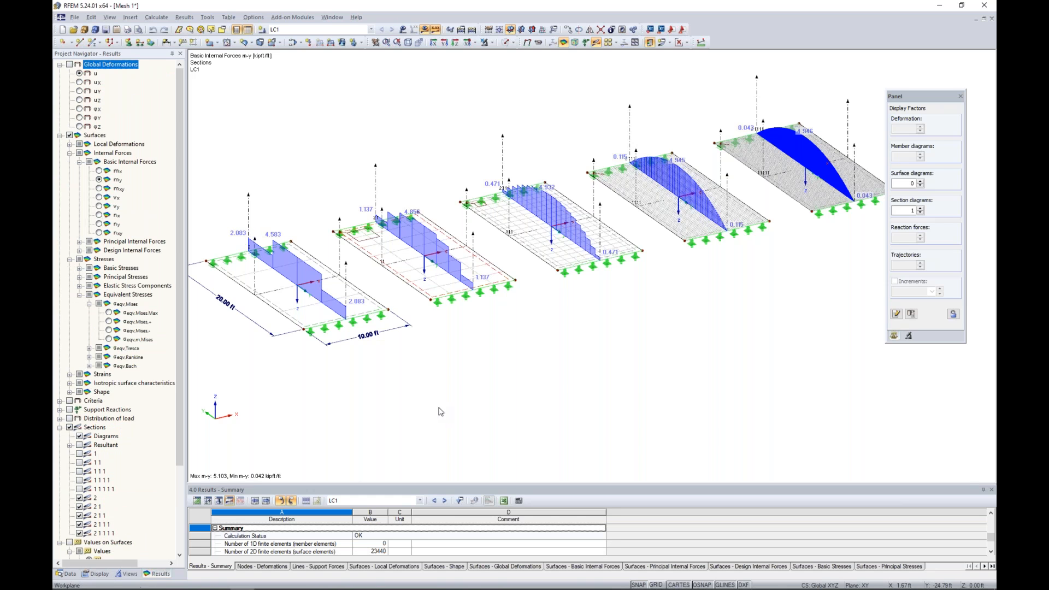
middle_drag(478, 371, 488, 384)
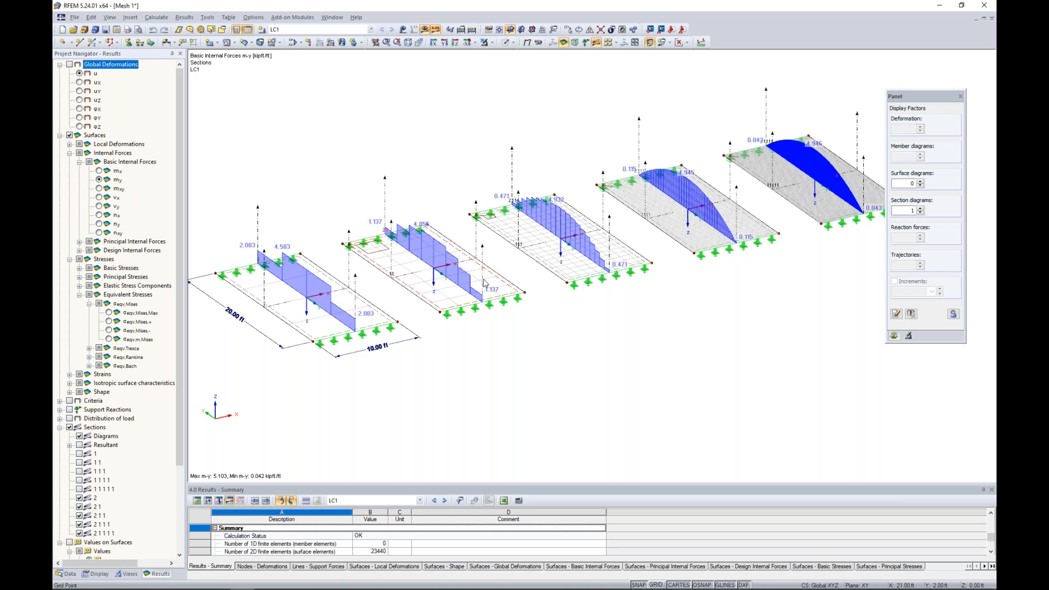
ctrl+middle_drag(596, 310, 649, 286)
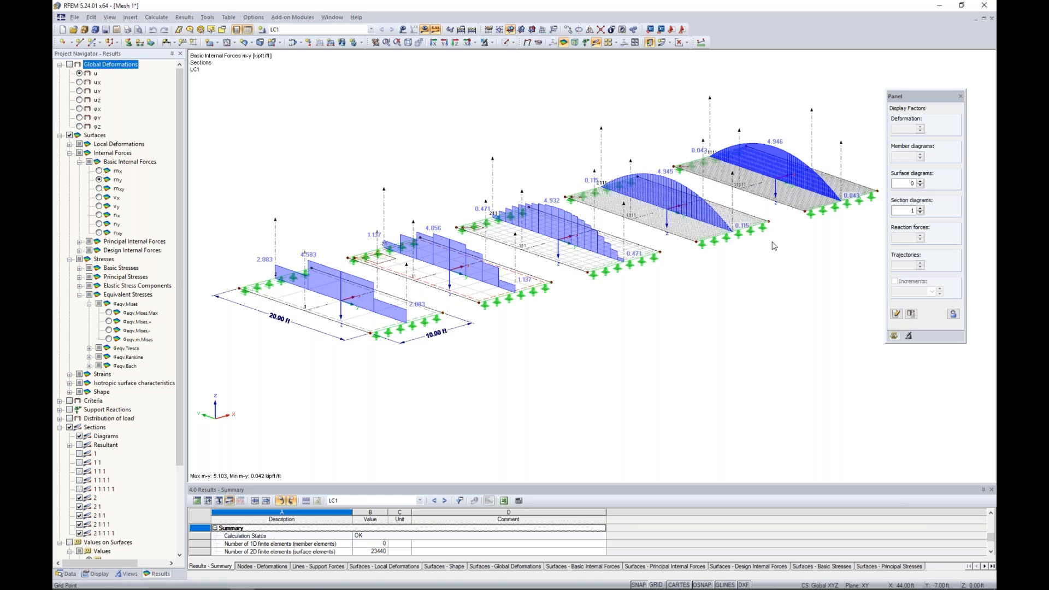
middle_drag(757, 279, 684, 304)
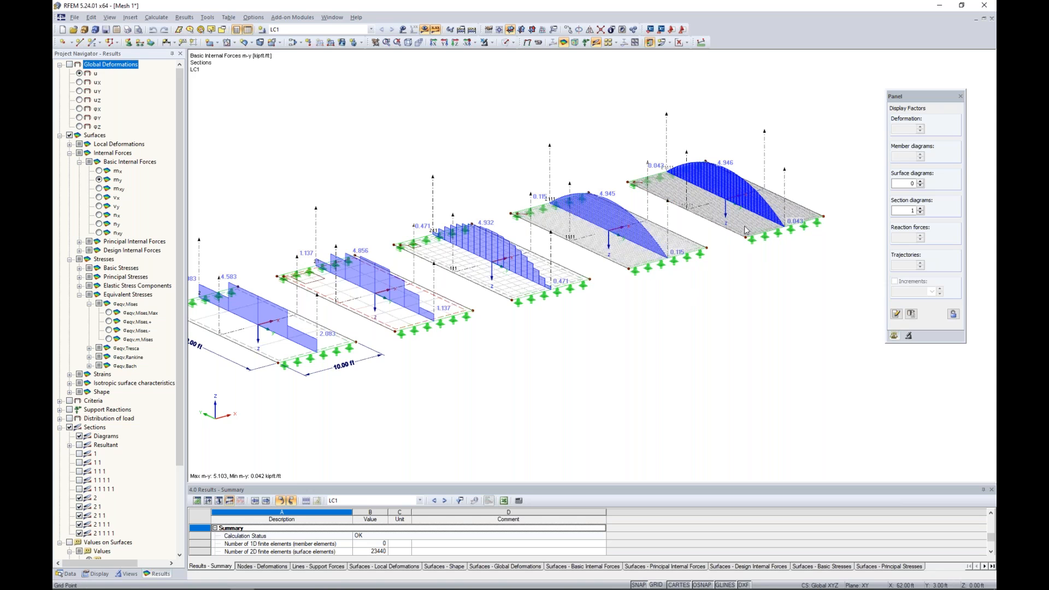
scroll(745, 229, up, 1)
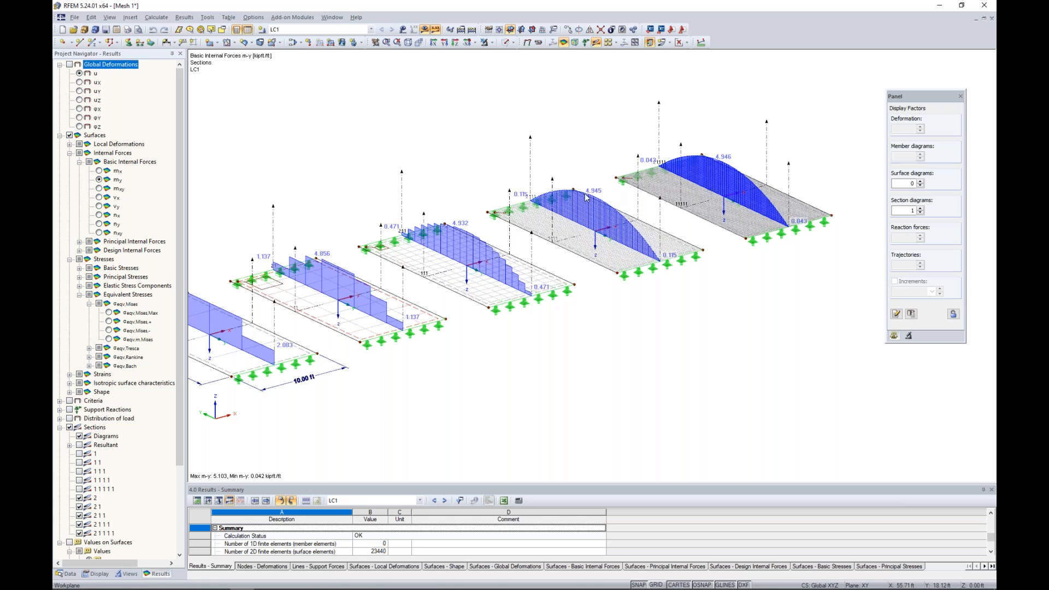
- Show the internal forces mx on sections 1 to 11111, hide sections 2 to 21111, and compare the diagrams across the plates
click(98, 171)
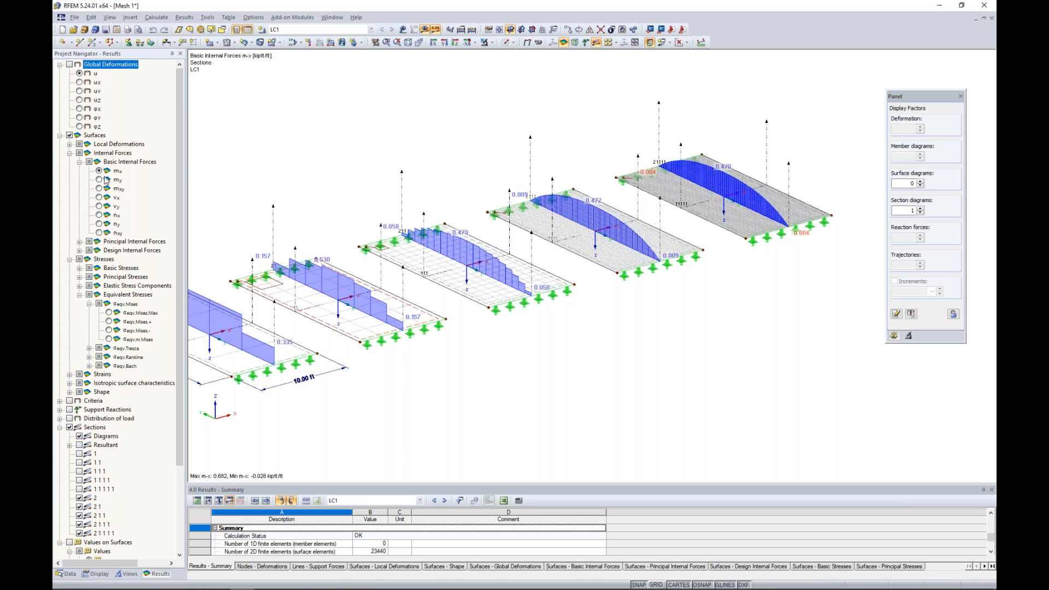
click(79, 453)
click(79, 463)
click(80, 471)
click(79, 480)
click(80, 489)
click(80, 498)
click(80, 506)
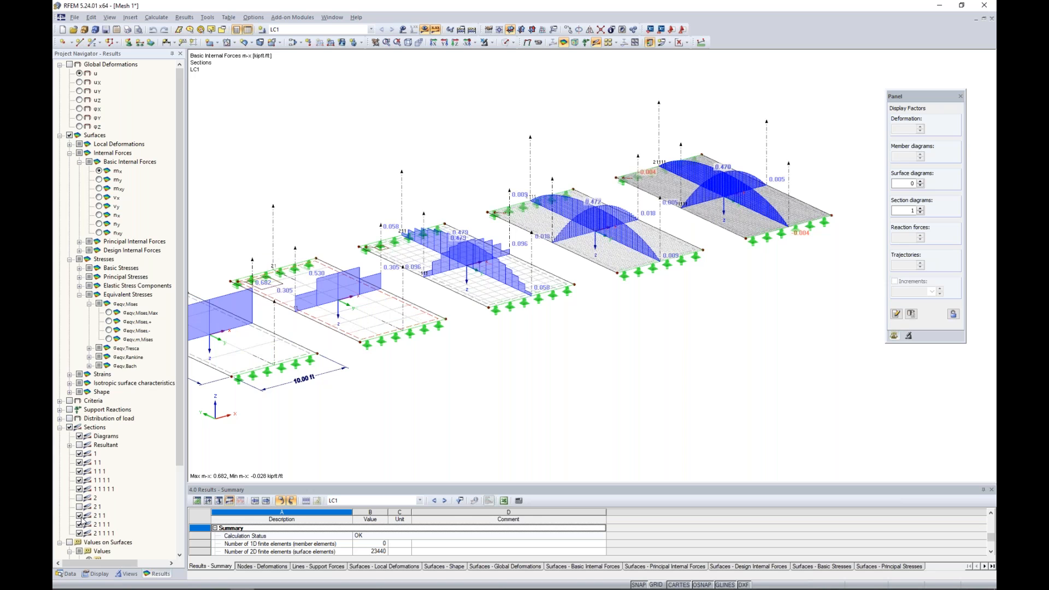
click(79, 516)
click(80, 525)
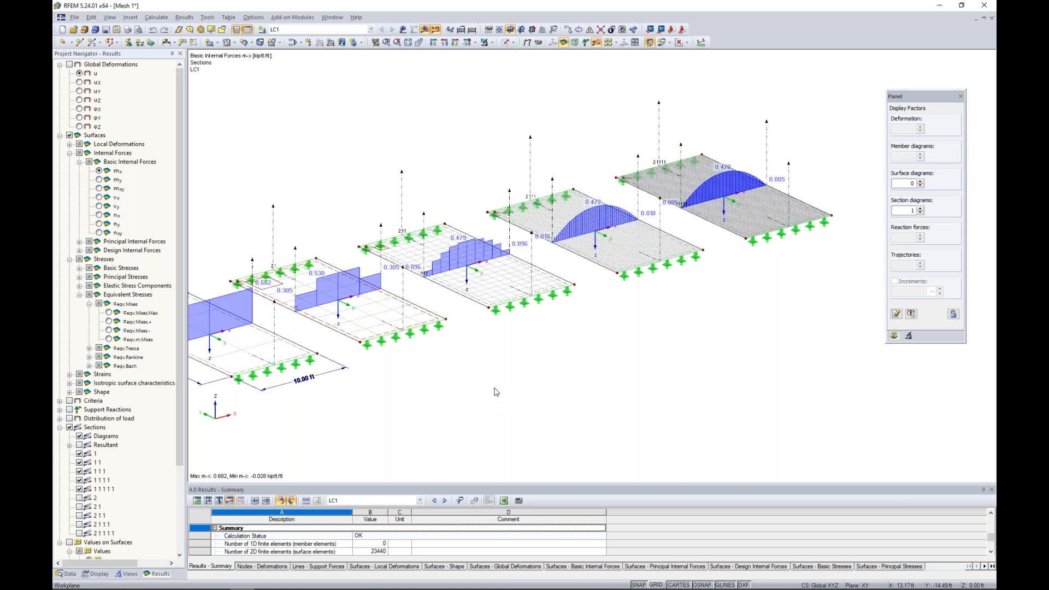
middle_drag(489, 390, 573, 392)
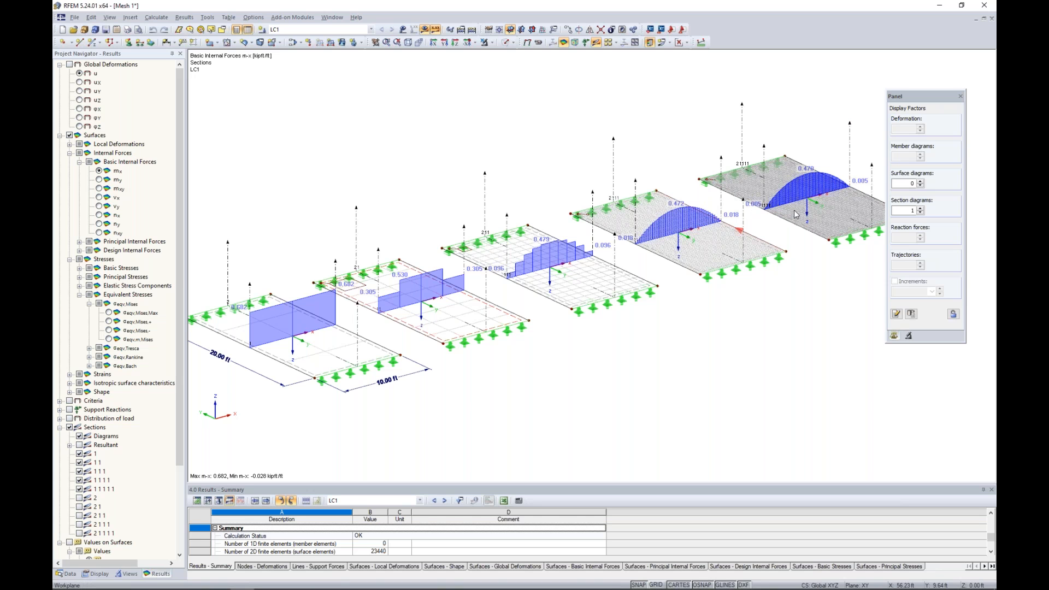
middle_drag(773, 241, 683, 264)
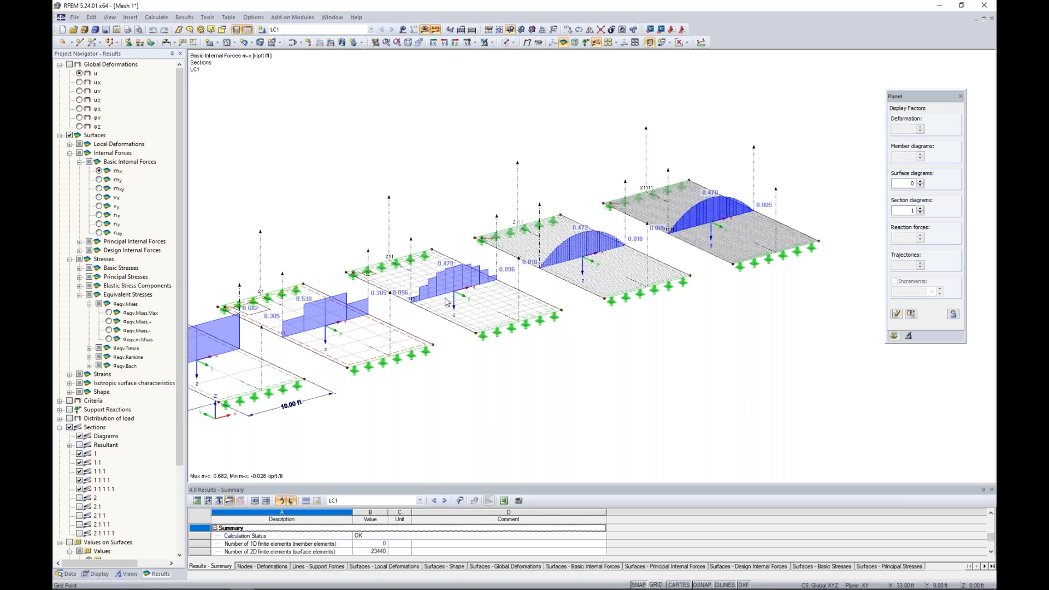
scroll(450, 203, down, 1)
middle_drag(450, 203, 516, 213)
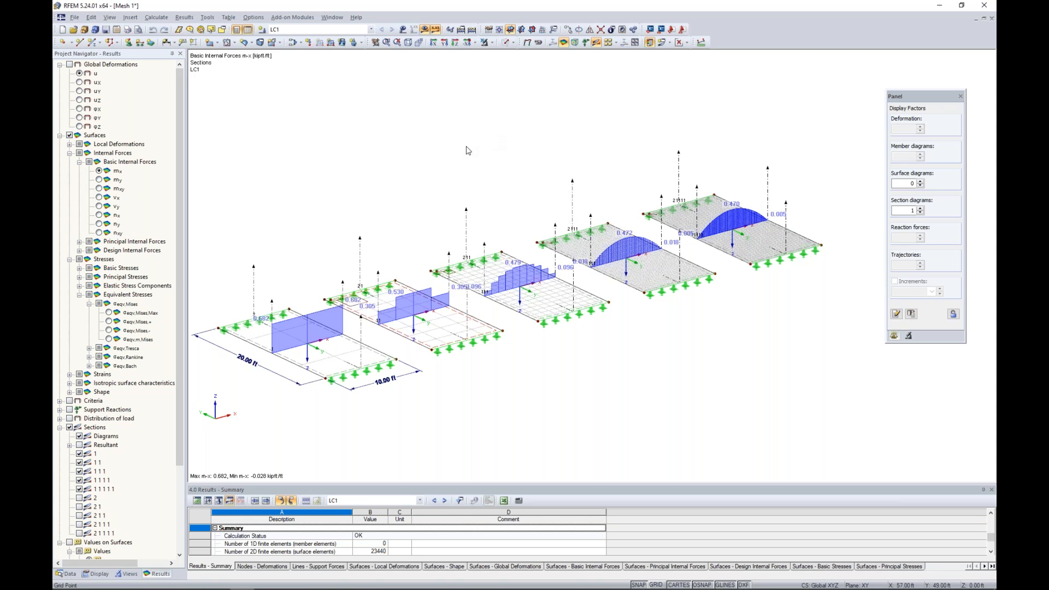
- Switch to the Mesh 2 model and inspect the plate connection between the two hollow beams
click(332, 17)
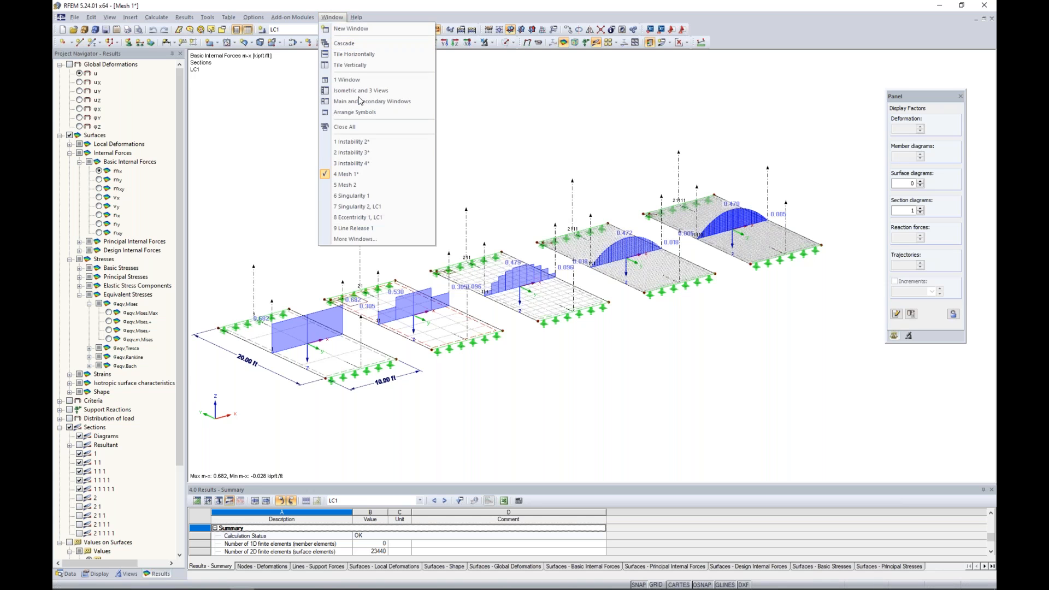
click(350, 185)
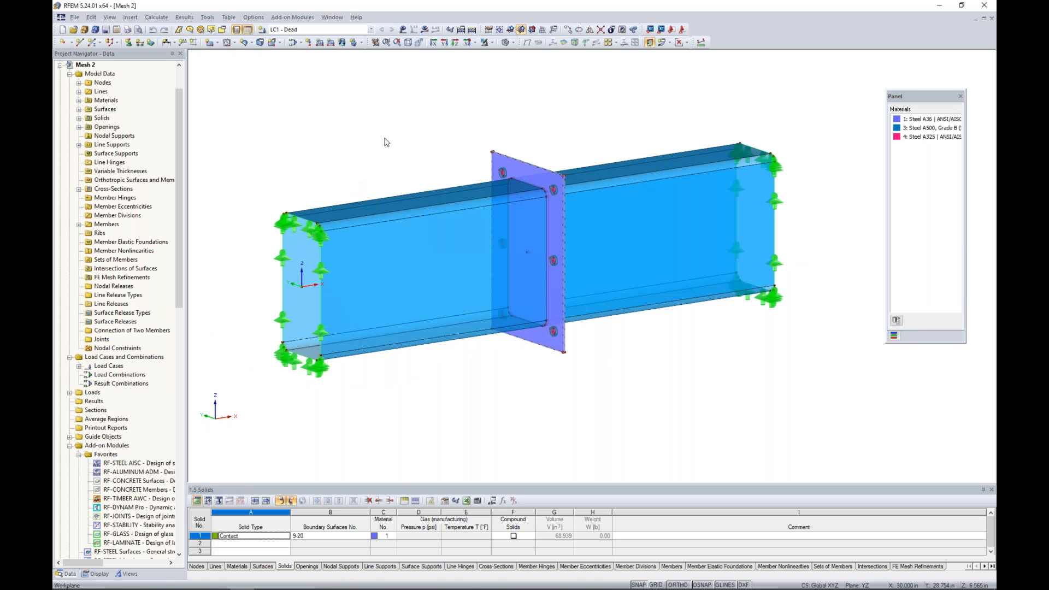
ctrl+middle_drag(385, 138, 399, 161)
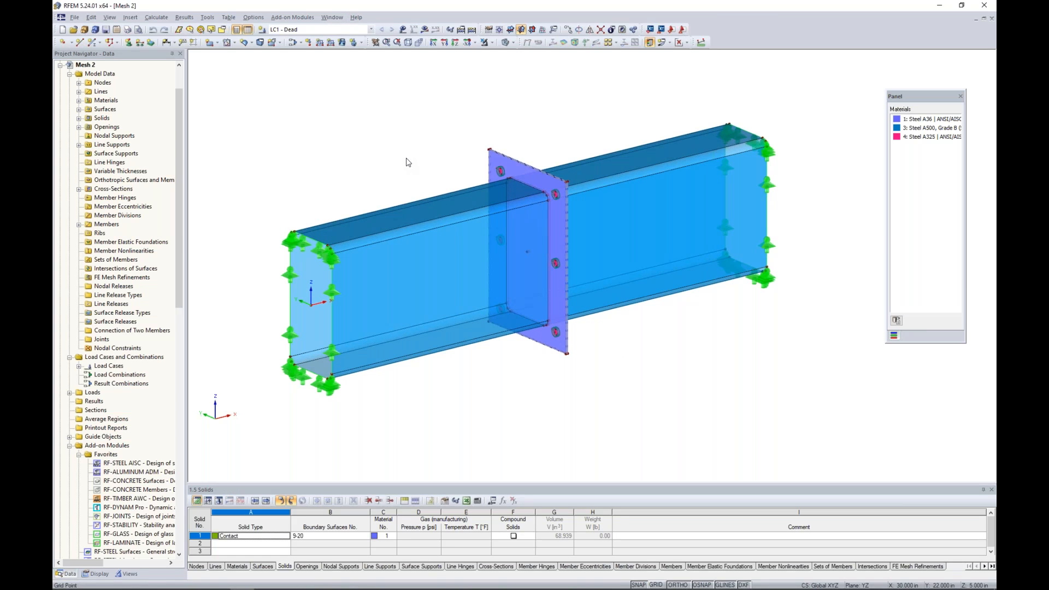
ctrl+middle_drag(403, 164, 416, 197)
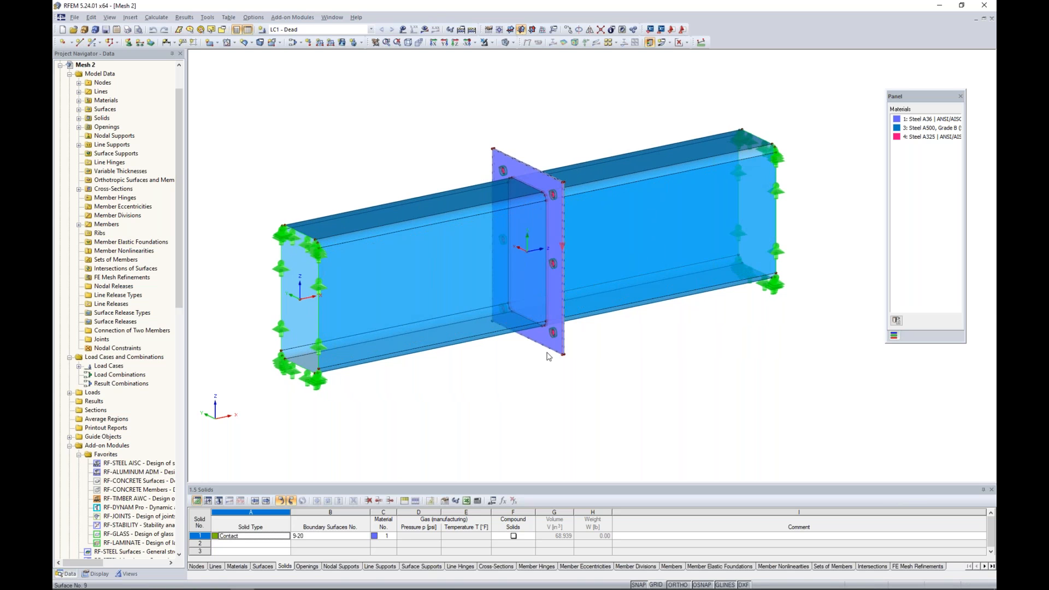
mouse_move(527, 253)
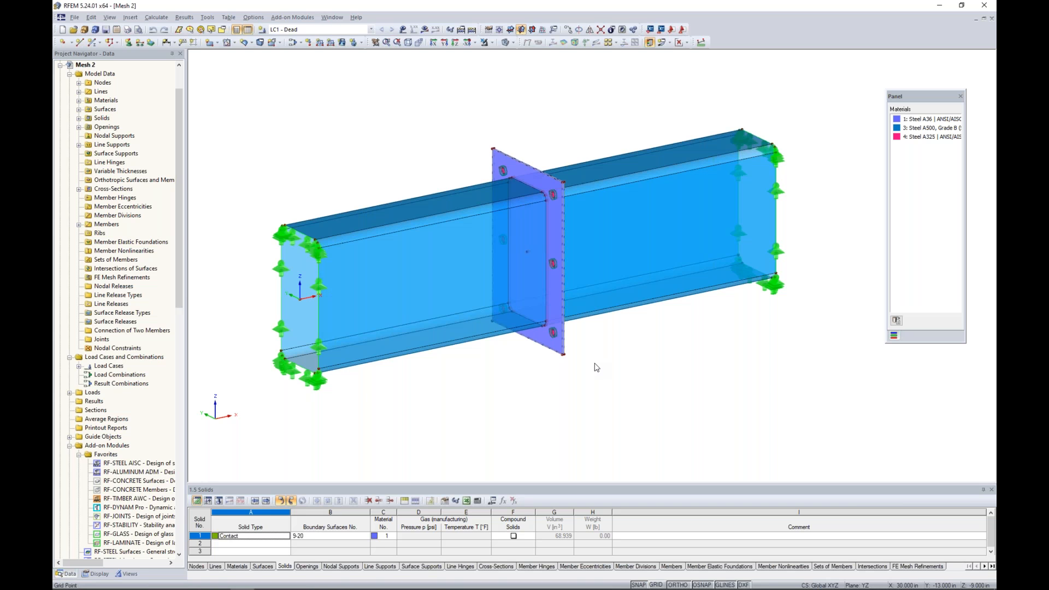
- Show the Mesh 2 model as a wireframe, generate its FE mesh with the existing mesh settings, and inspect the mesh
click(507, 43)
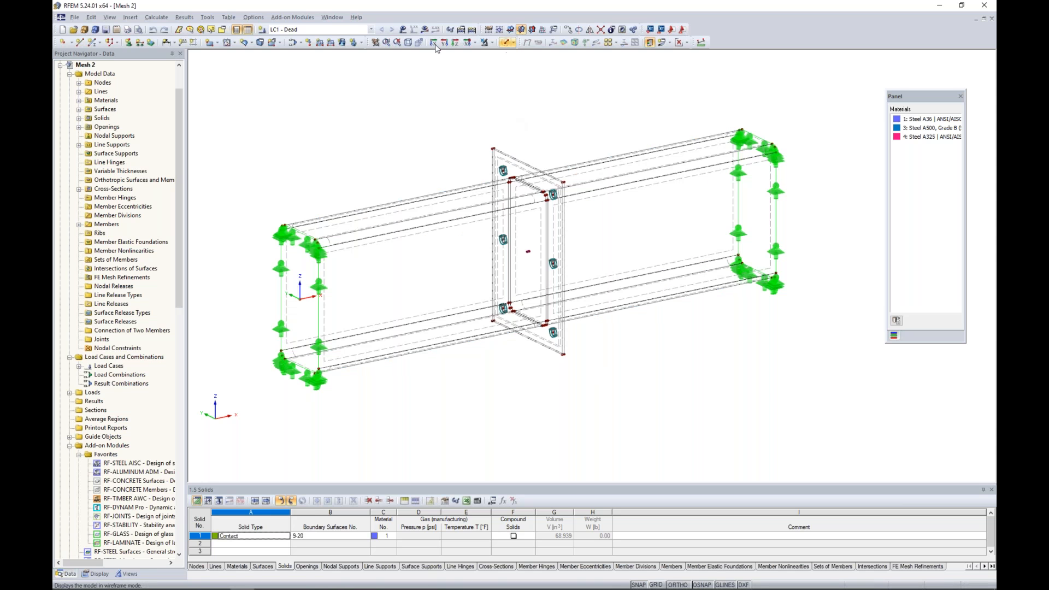
click(158, 18)
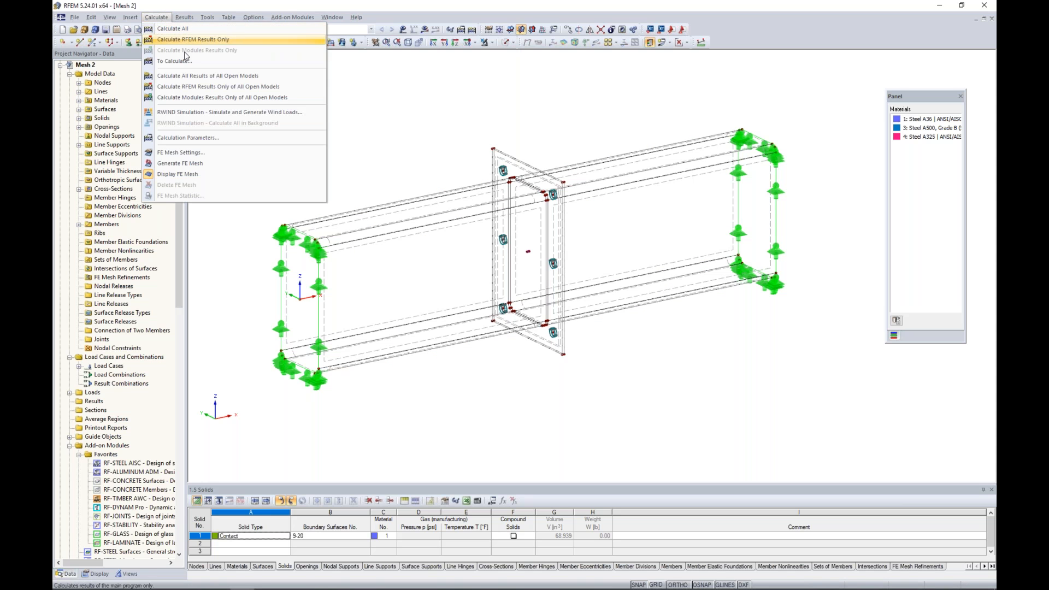
click(181, 152)
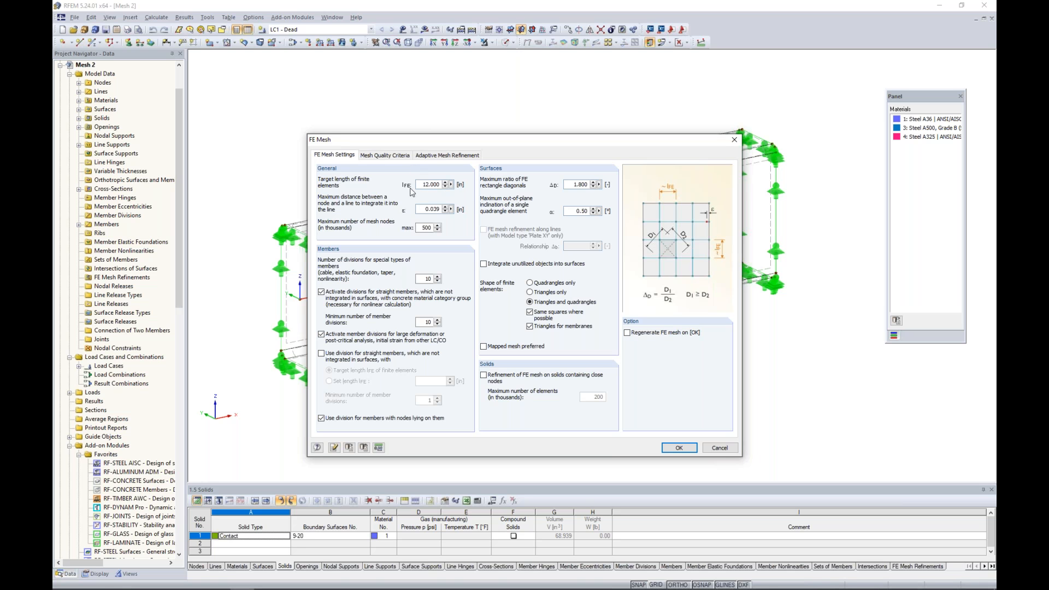
click(628, 333)
click(679, 448)
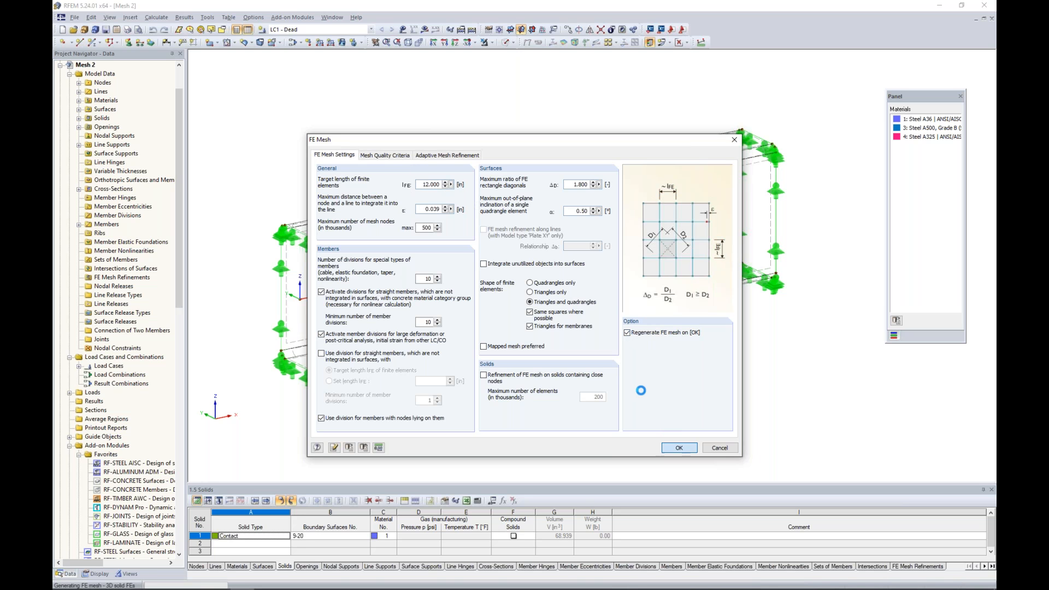
ctrl+middle_drag(629, 361, 482, 345)
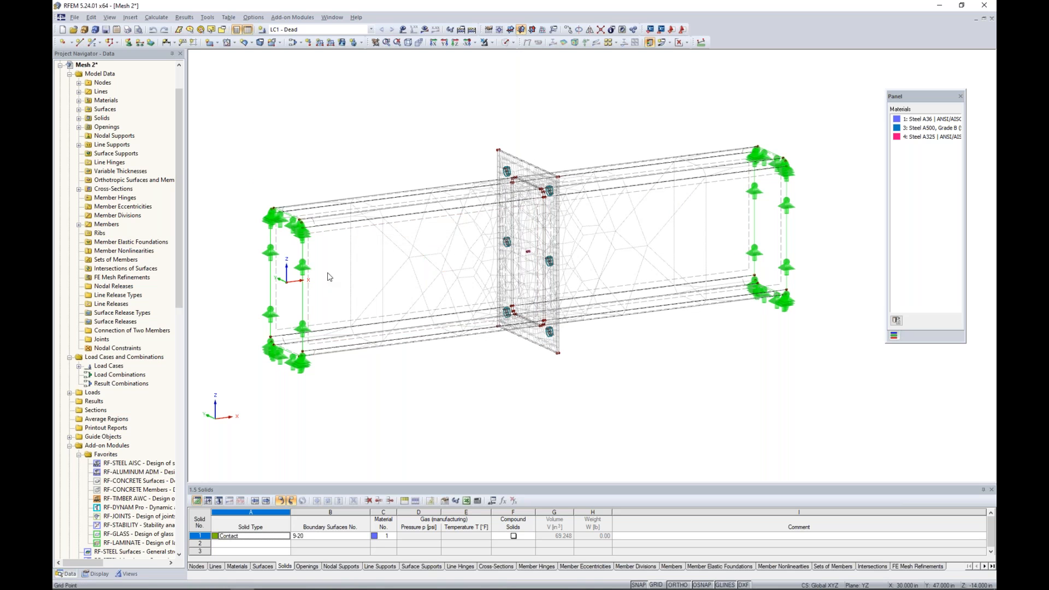
scroll(349, 298, up, 1)
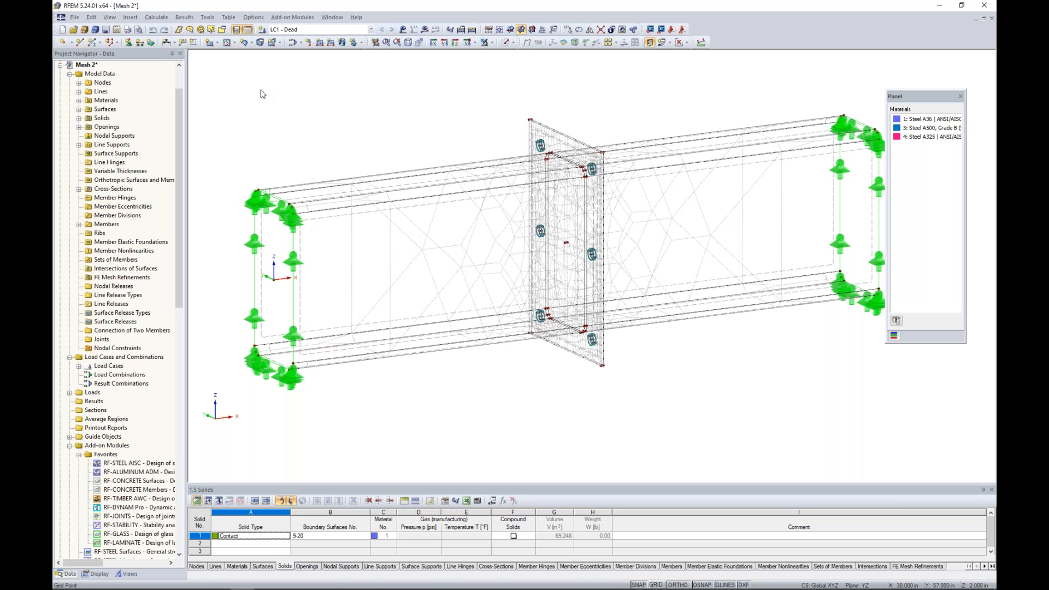
- Set the target length of finite elements to 1.0 in and regenerate the Mesh 2 model's FE mesh
click(156, 16)
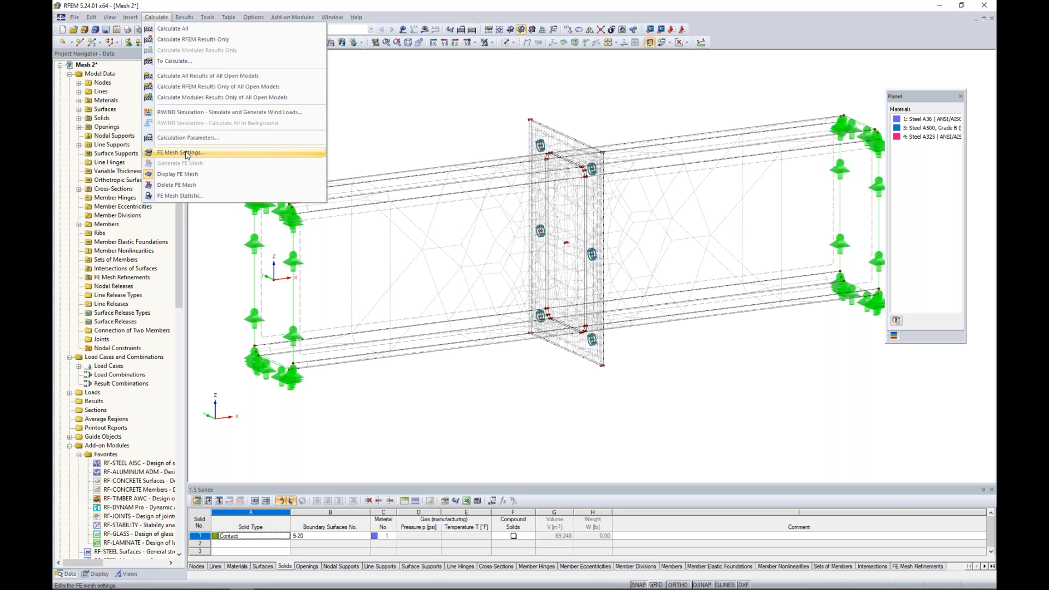
click(291, 155)
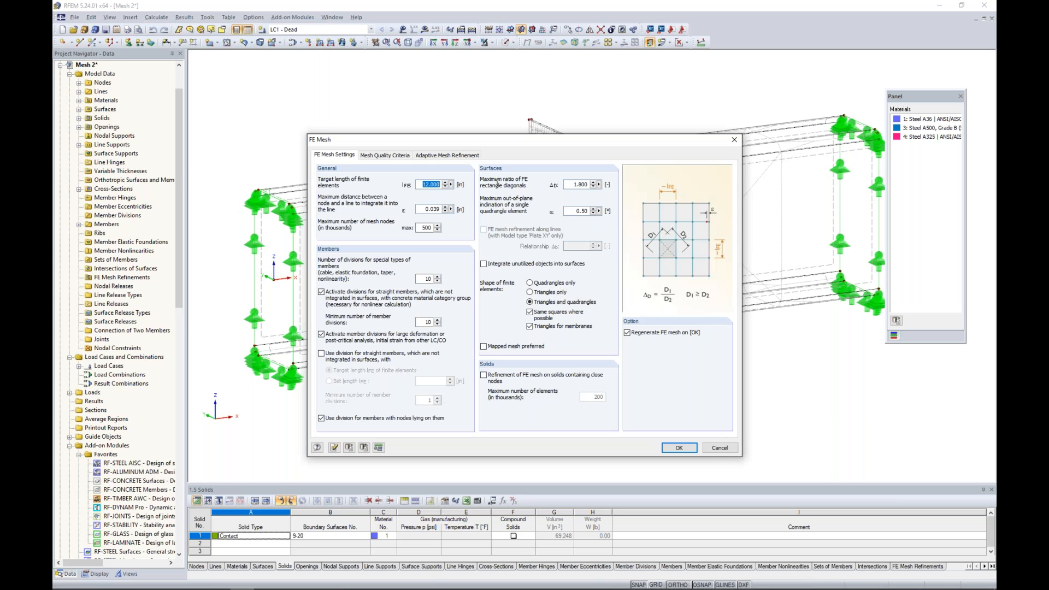
text(1.0)
click(680, 449)
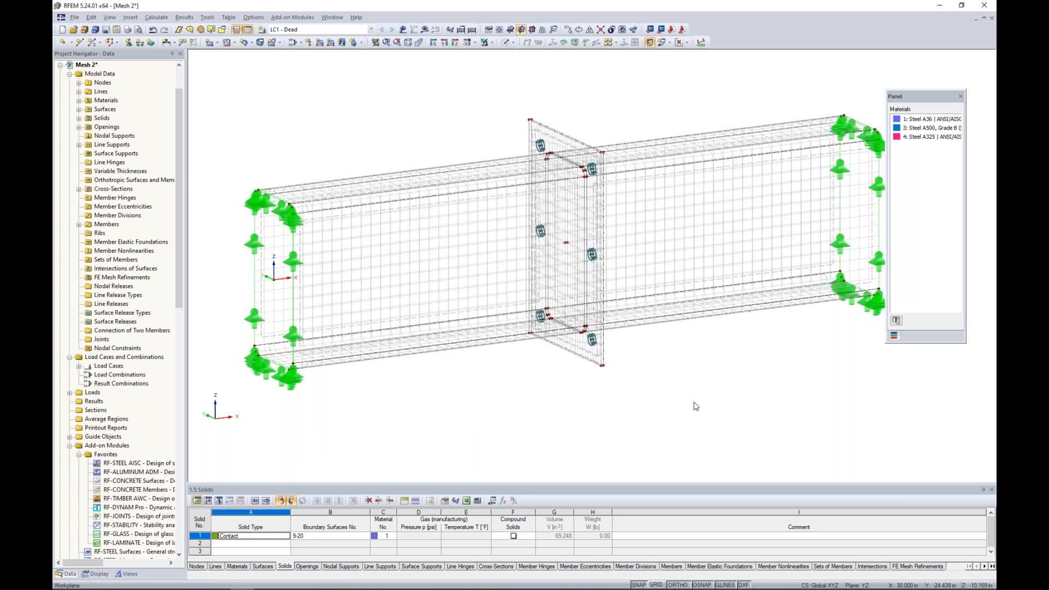
- Inspect the regenerated FE mesh along the hollow beams and around the bolted end plates and beam corners
ctrl+middle_drag(668, 375, 705, 386)
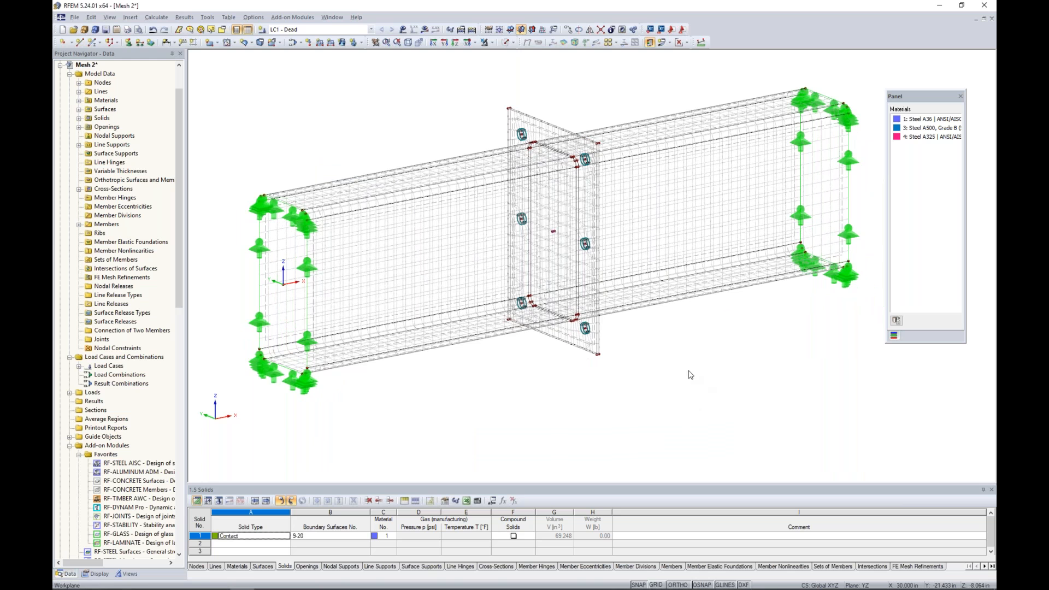
middle_drag(683, 348, 654, 365)
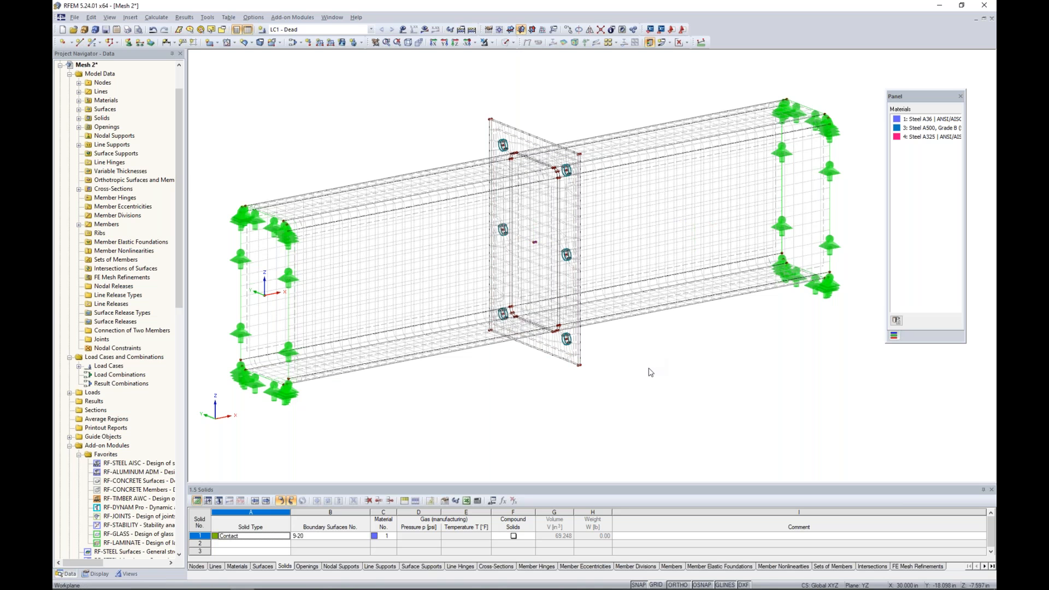
scroll(568, 355, up, 4)
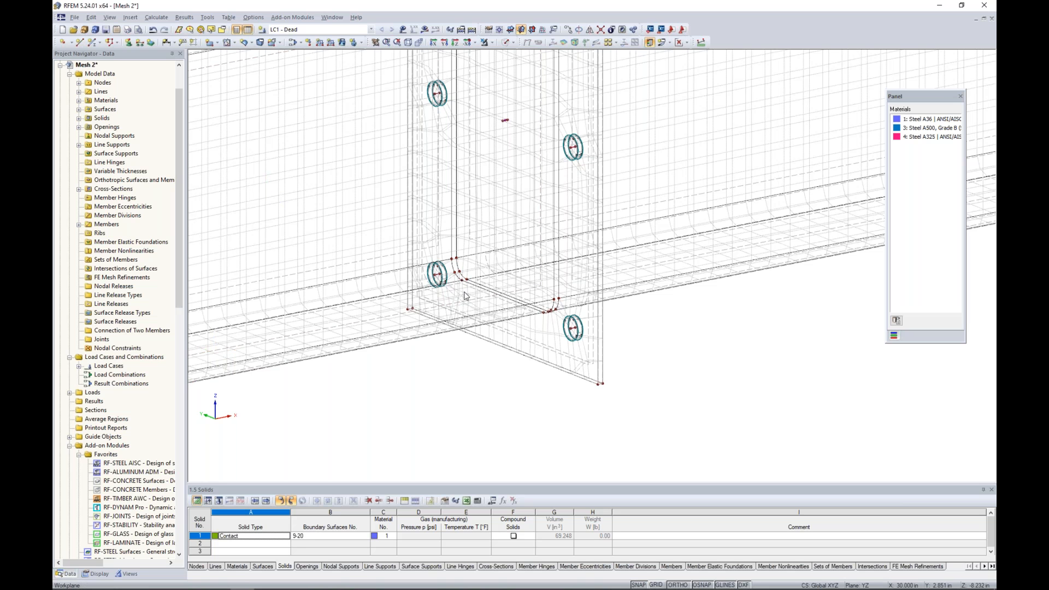
scroll(466, 296, down, 5)
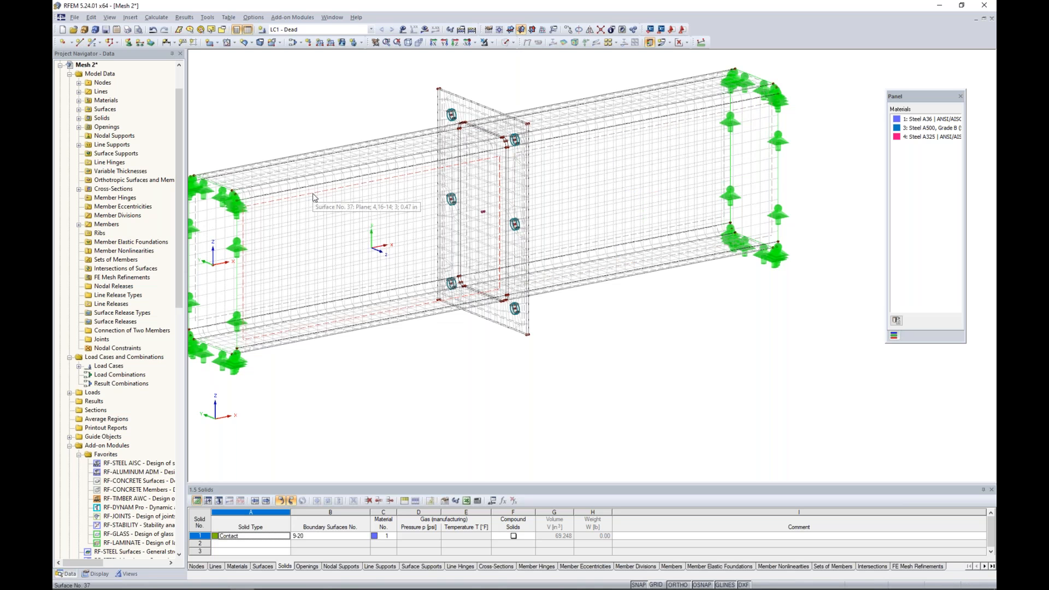
- View the FE mesh refinement options for the circular edge line of a lower bolt hole, leaving them without creating a refinement
scroll(514, 323, up, 3)
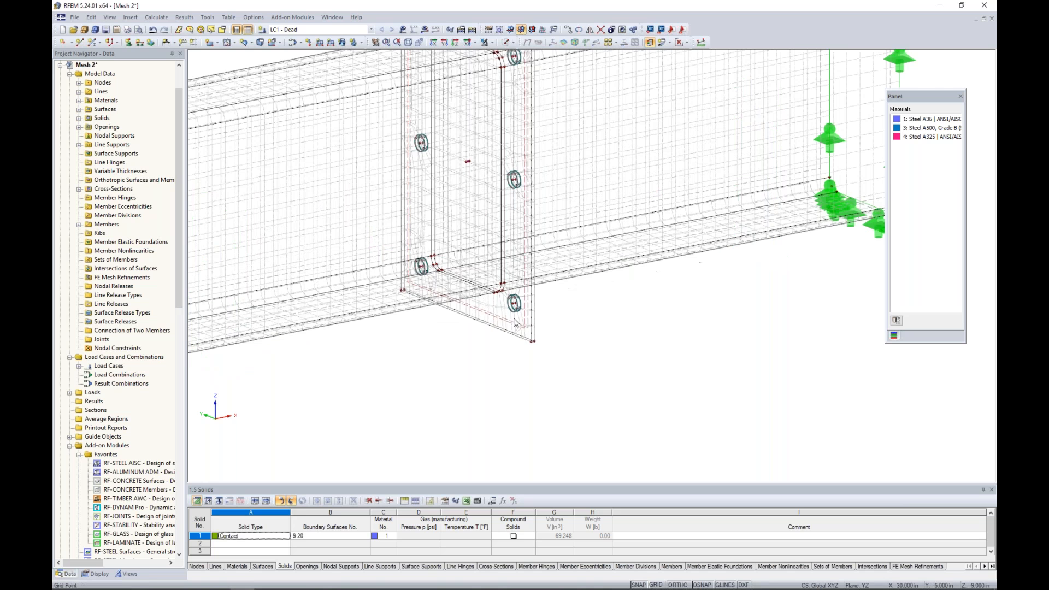
scroll(513, 322, up, 3)
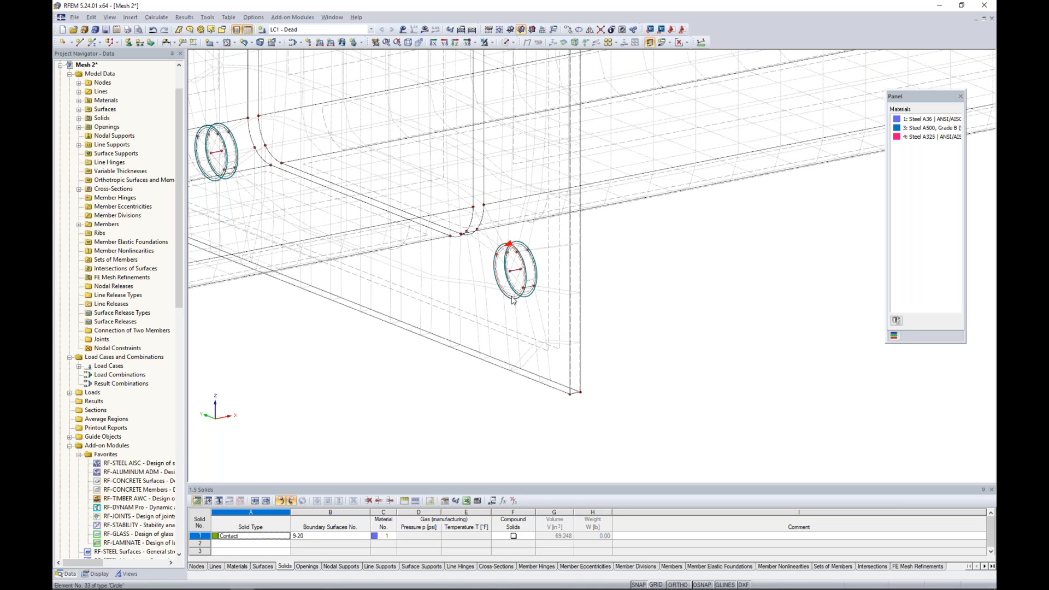
right_click(514, 300)
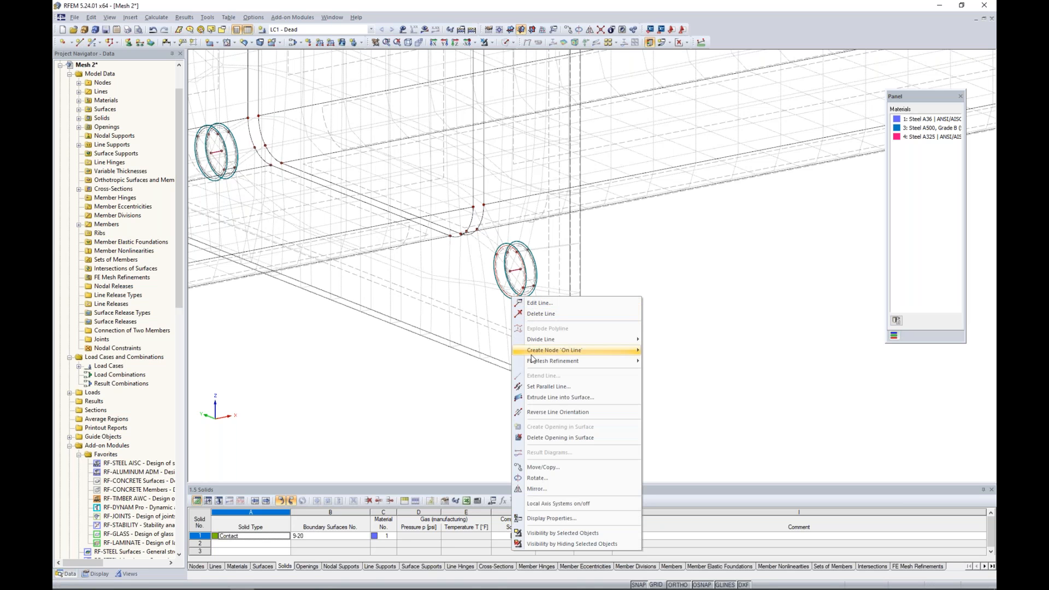
mouse_move(535, 364)
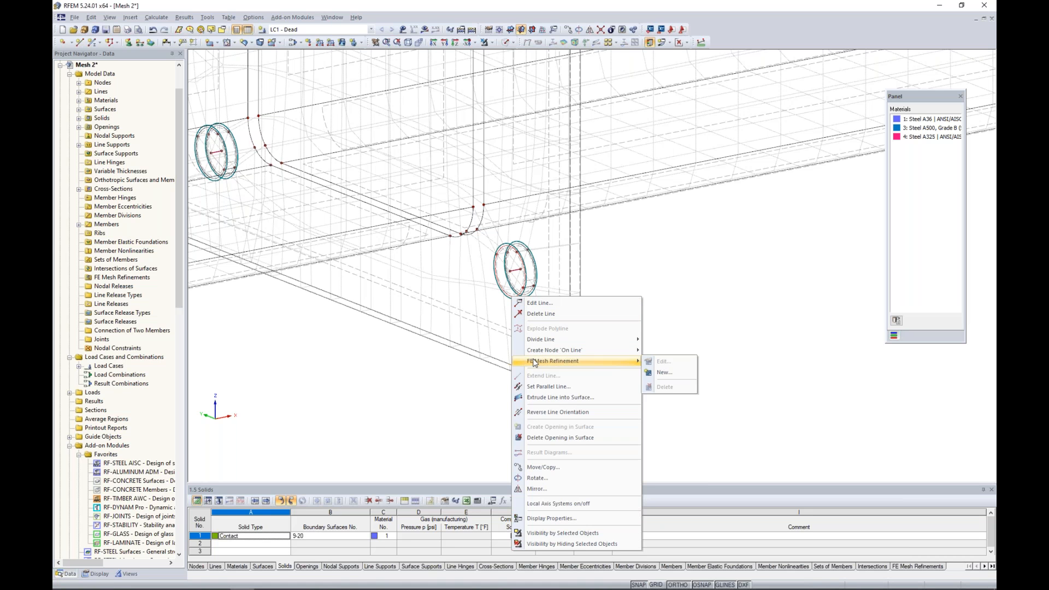
click(673, 317)
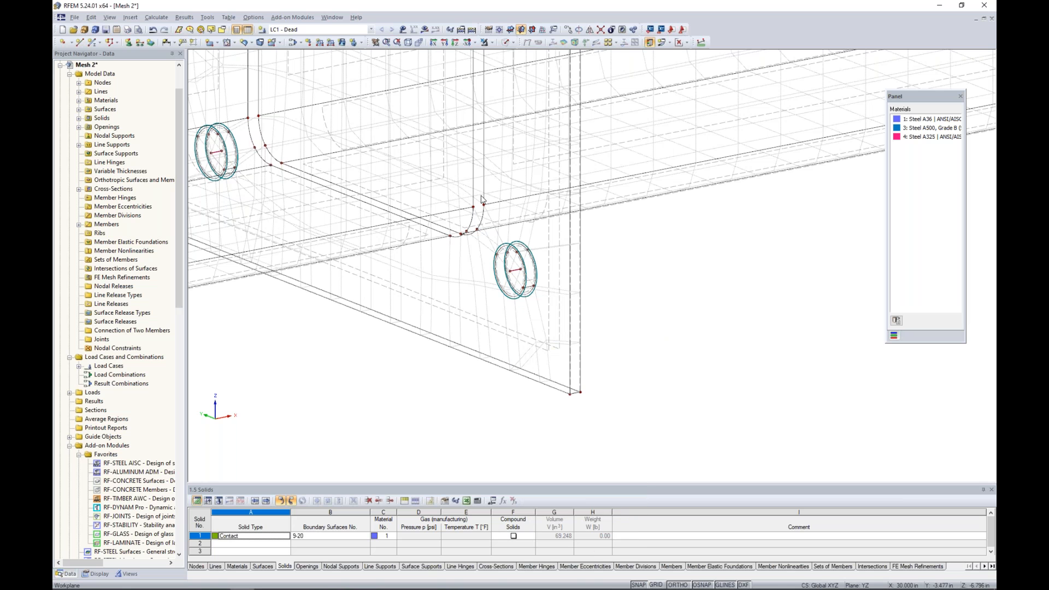
scroll(487, 202, down, 6)
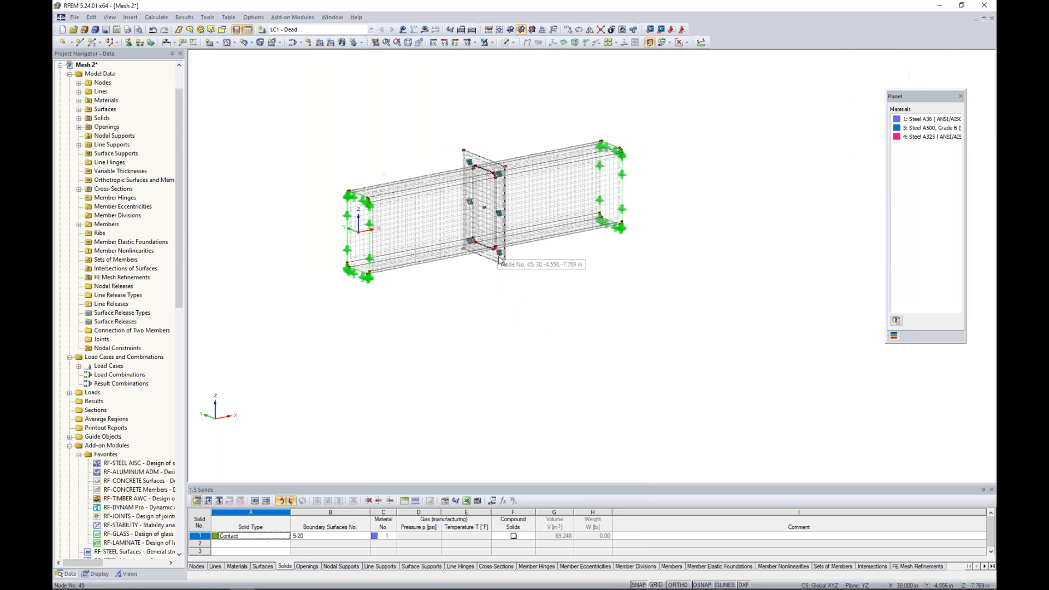
- Enable adaptive mesh refinement in the FE mesh settings with LC1 - Dead as the reference load case, and generate the FE mesh
scroll(504, 272, up, 5)
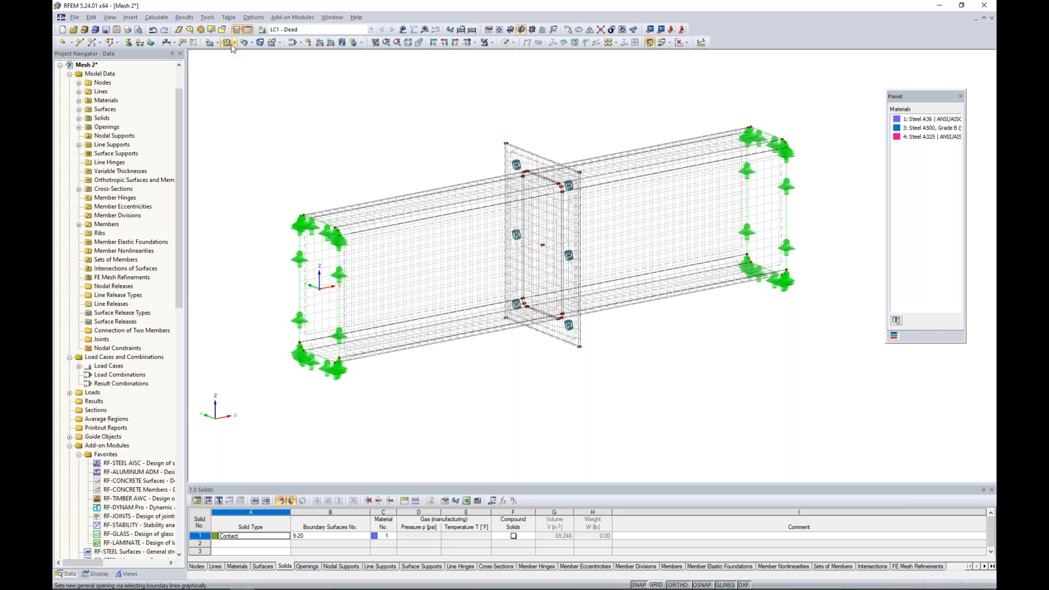
click(208, 17)
mouse_move(162, 20)
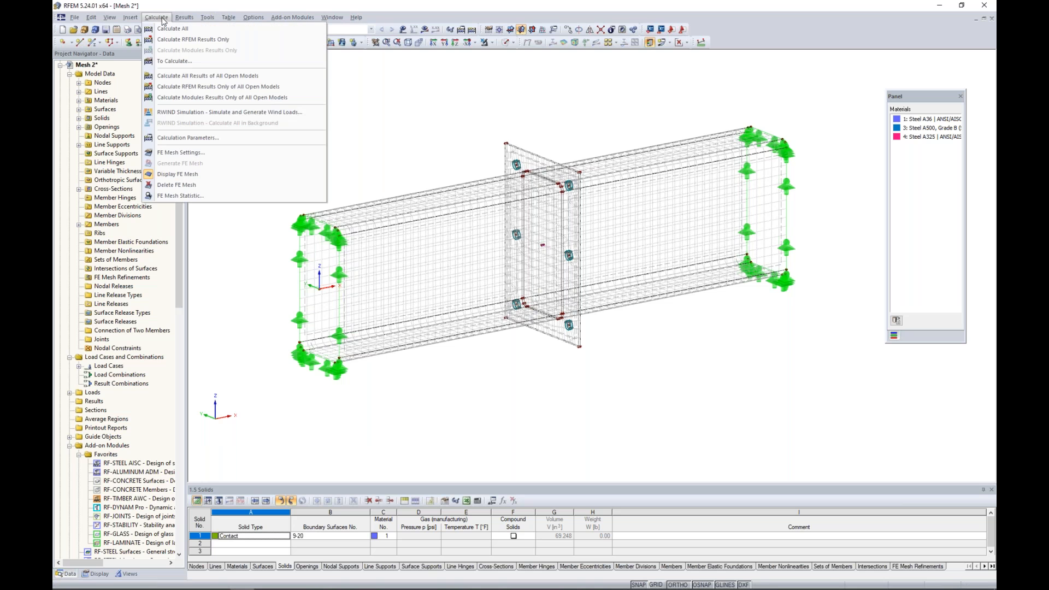
click(180, 153)
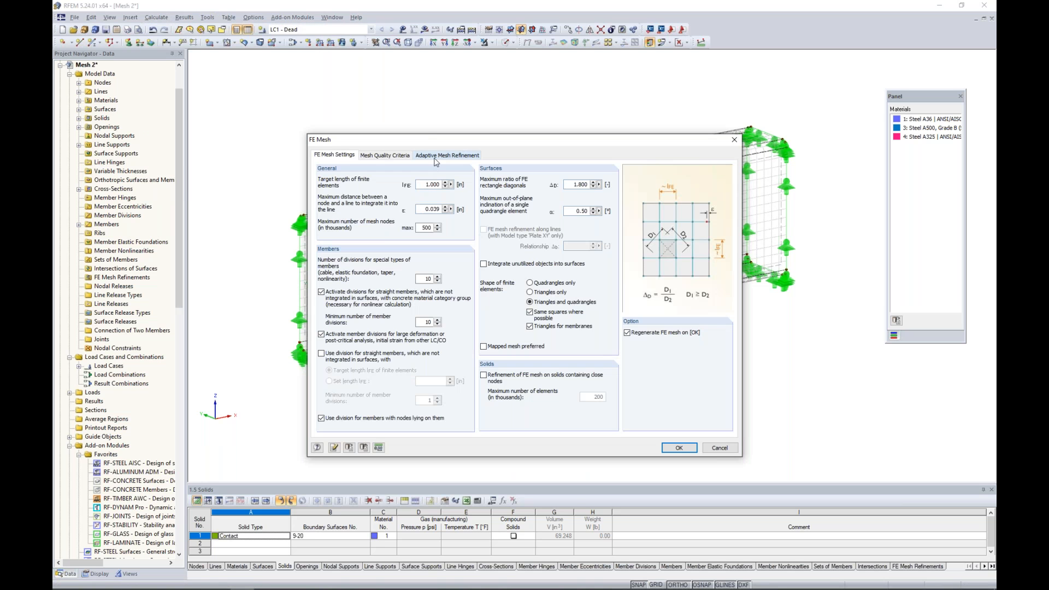
click(437, 156)
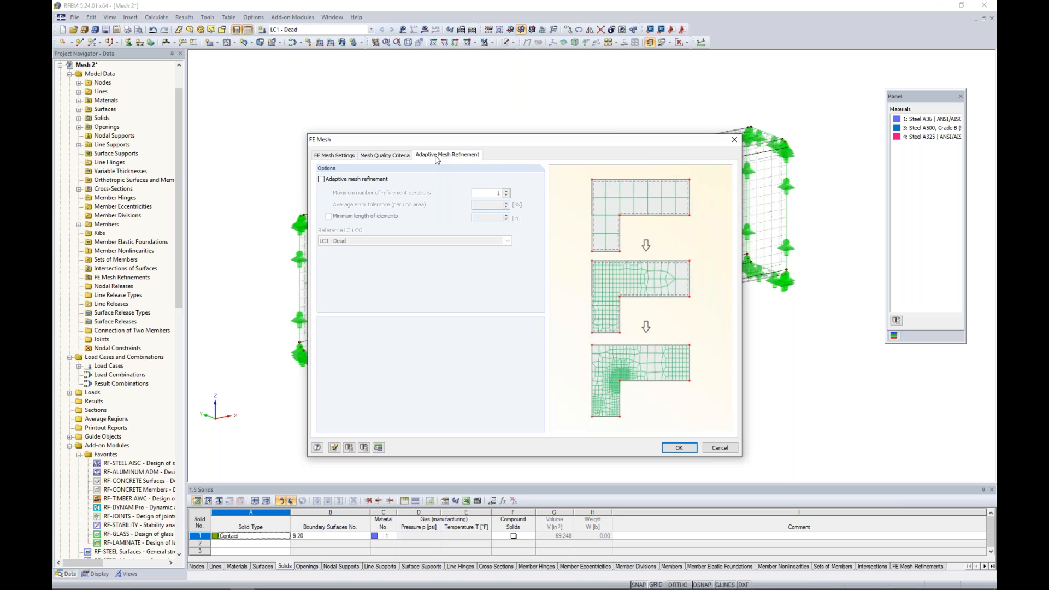
click(321, 180)
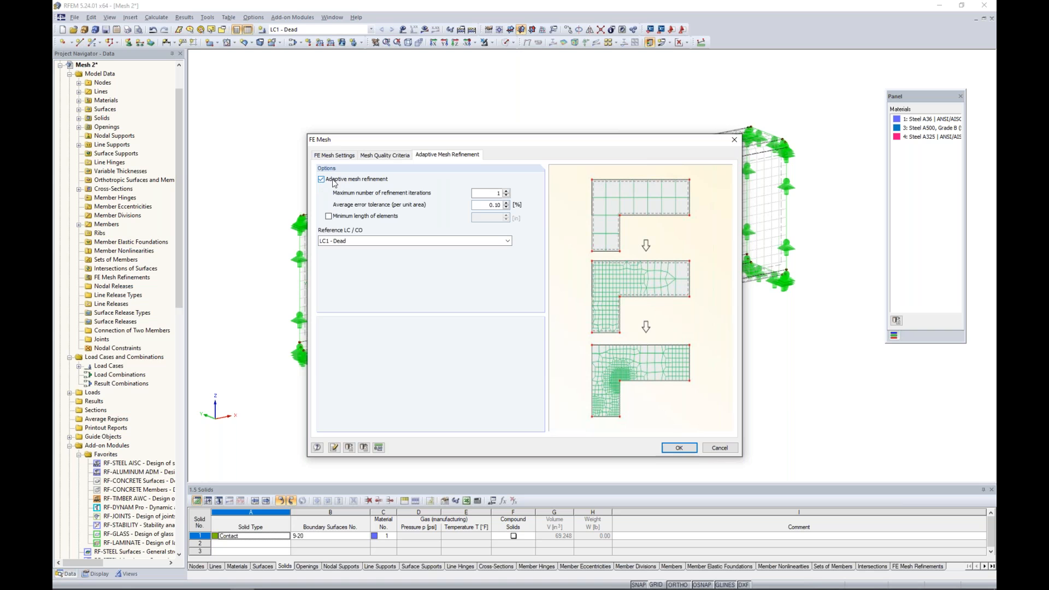
click(366, 241)
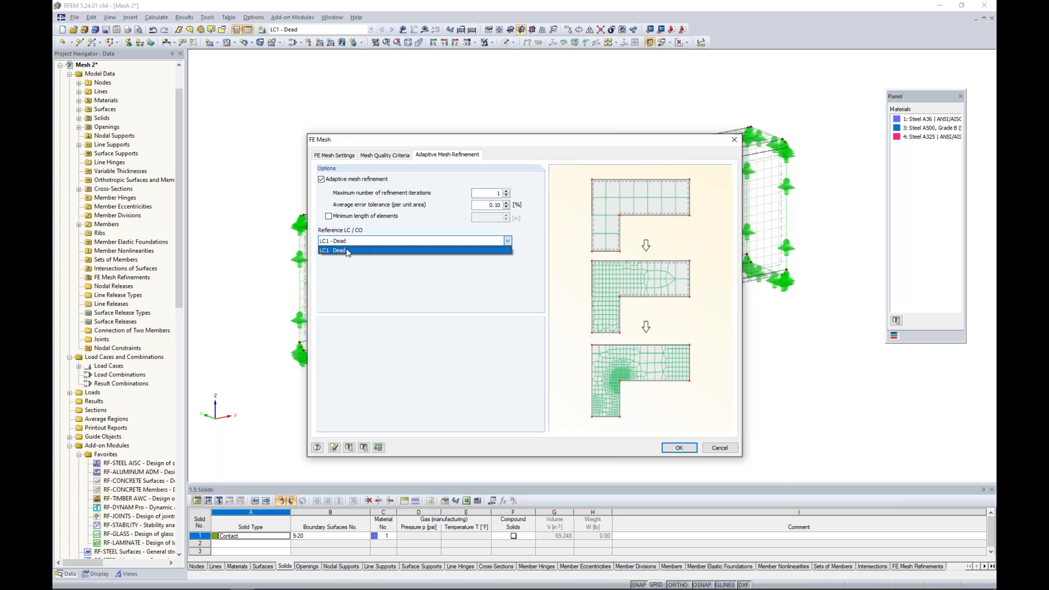
click(361, 275)
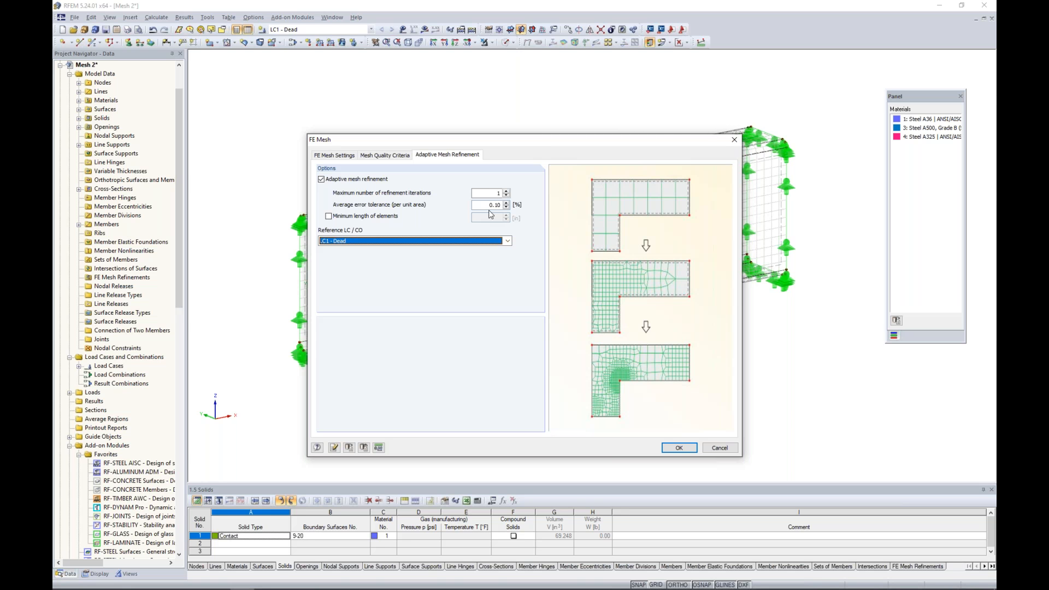
click(678, 447)
click(156, 18)
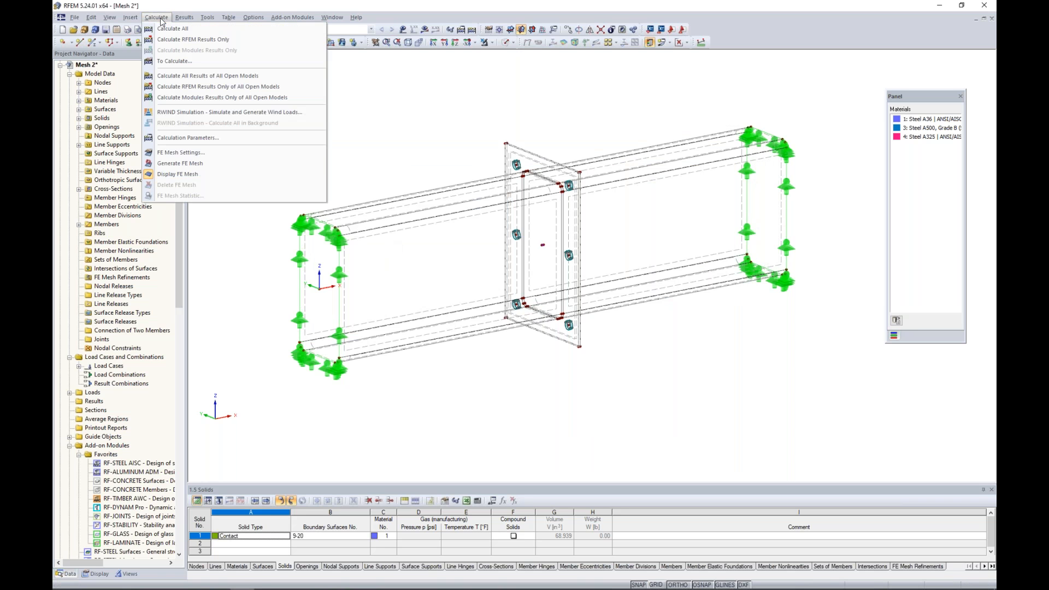
click(174, 165)
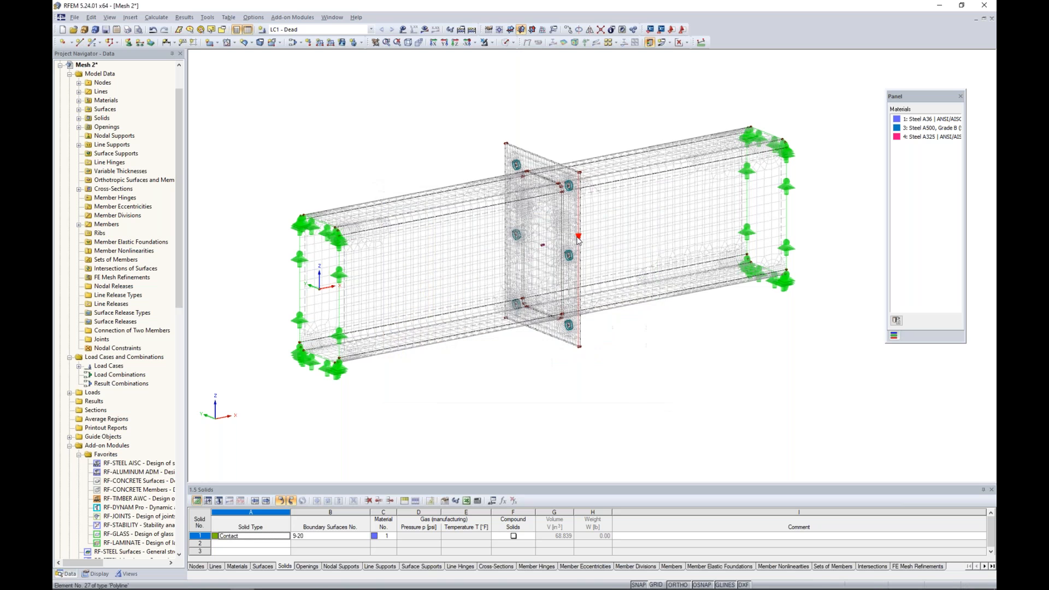
- Examine the refined FE mesh around the bolted end plates, the beam corners and the supported ends
scroll(437, 260, up, 2)
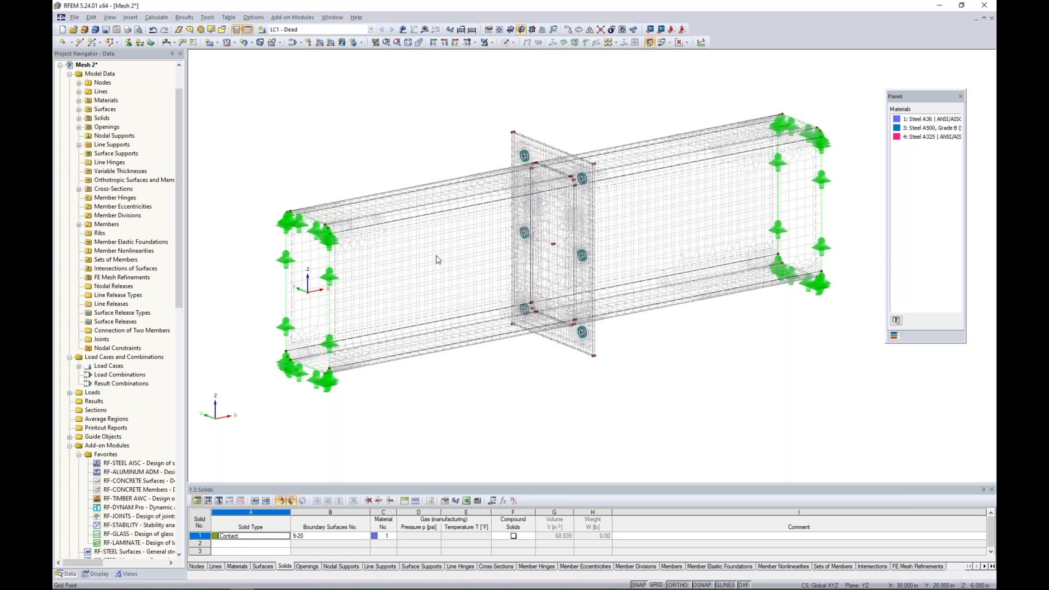
scroll(437, 259, up, 1)
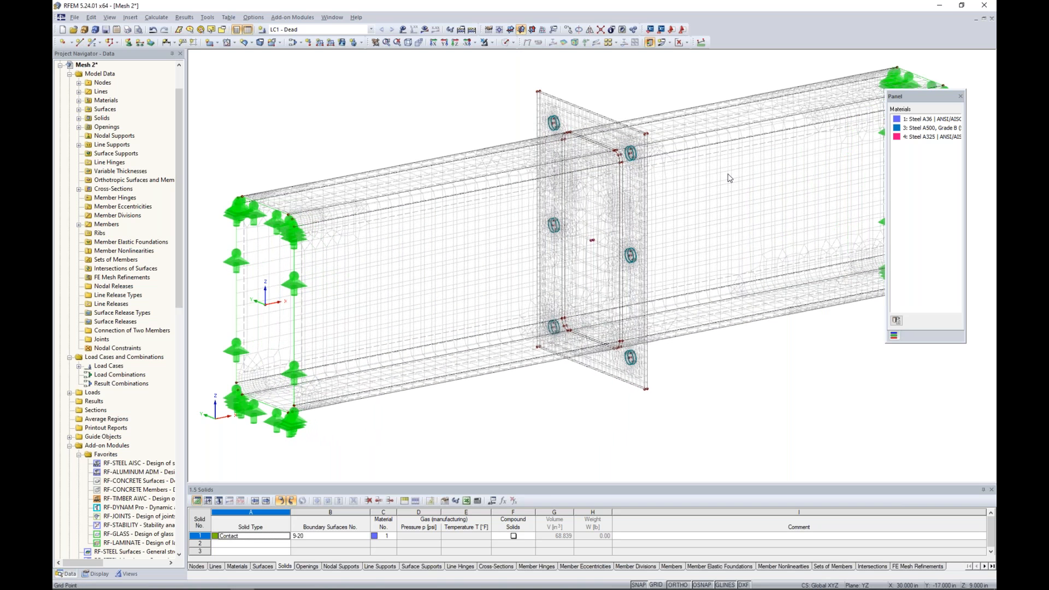
scroll(729, 178, down, 1)
middle_drag(730, 178, 635, 196)
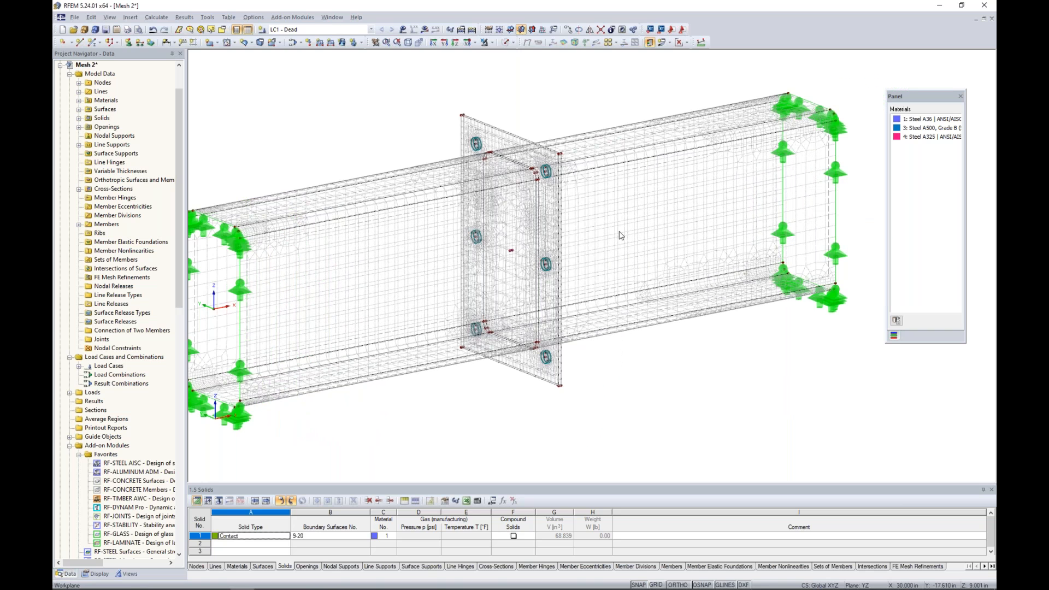
scroll(543, 354, up, 2)
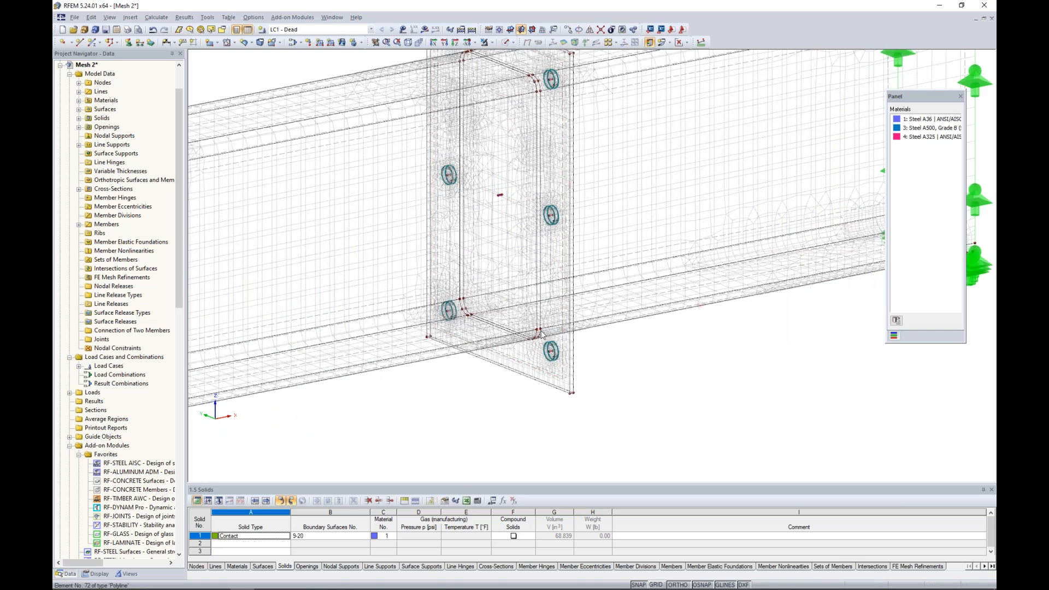
middle_drag(305, 207, 569, 227)
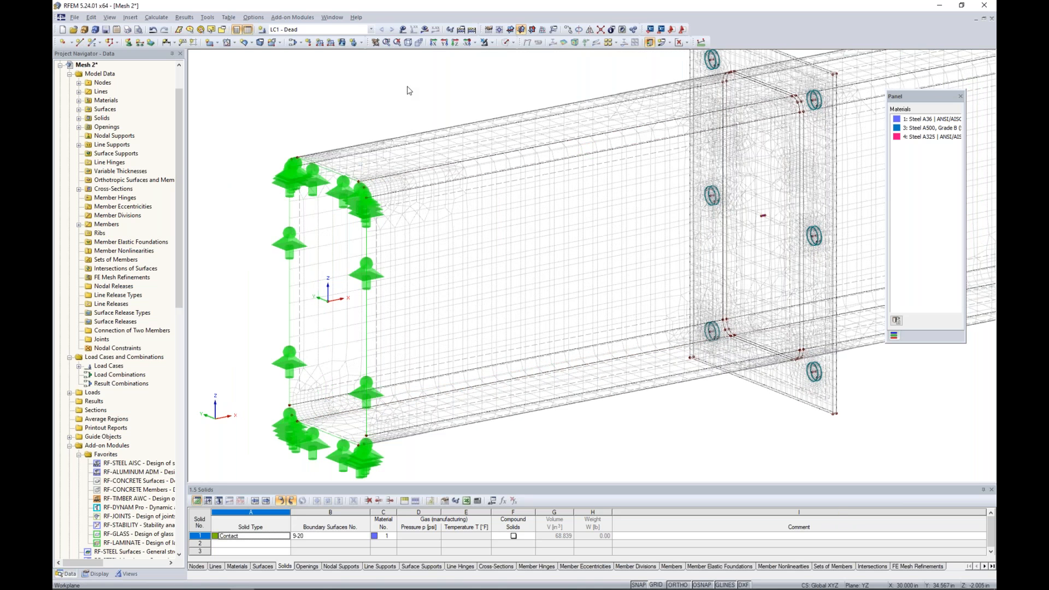
scroll(421, 131, down, 5)
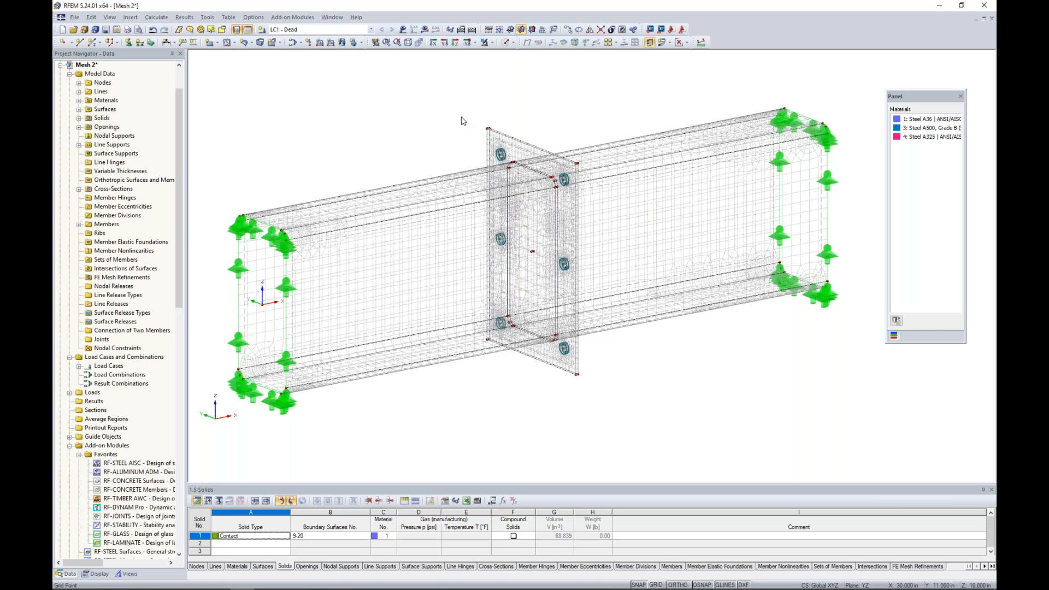
- Switch to the open Singularity 1 model and view the slab on its columns
click(339, 19)
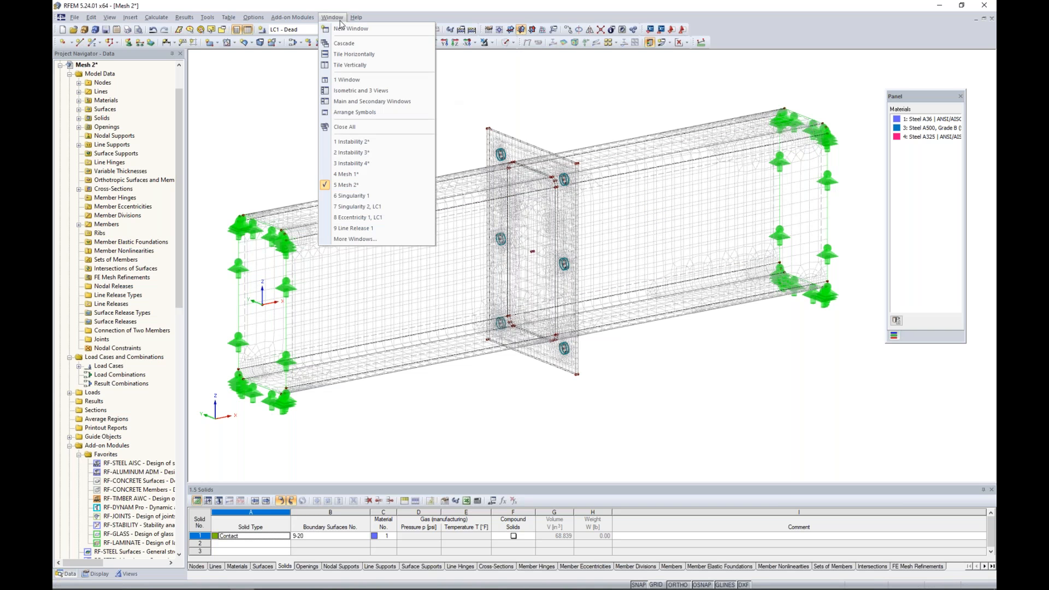
click(364, 197)
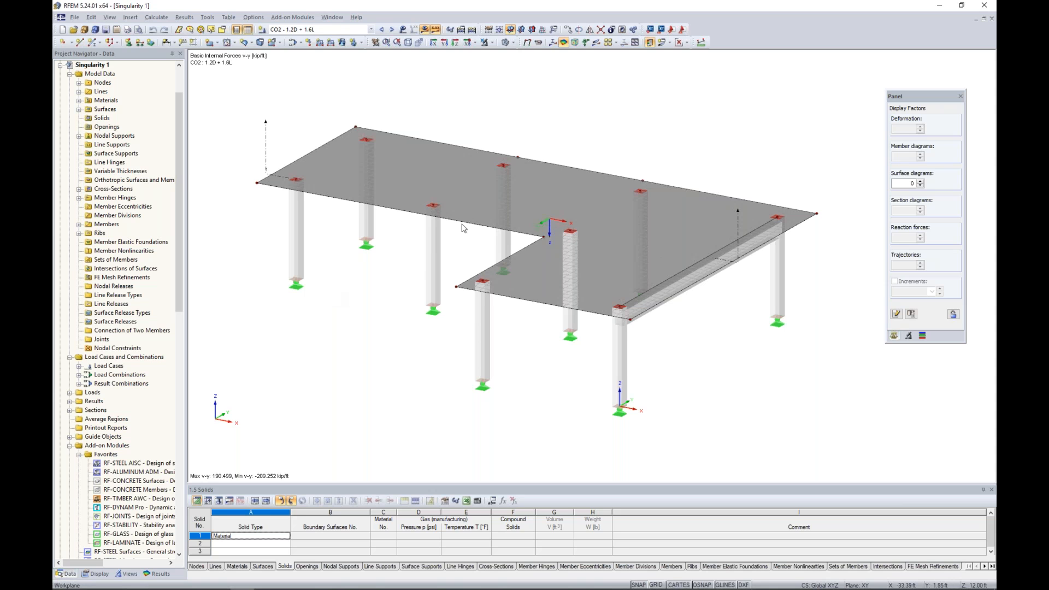
ctrl+middle_drag(422, 329, 401, 329)
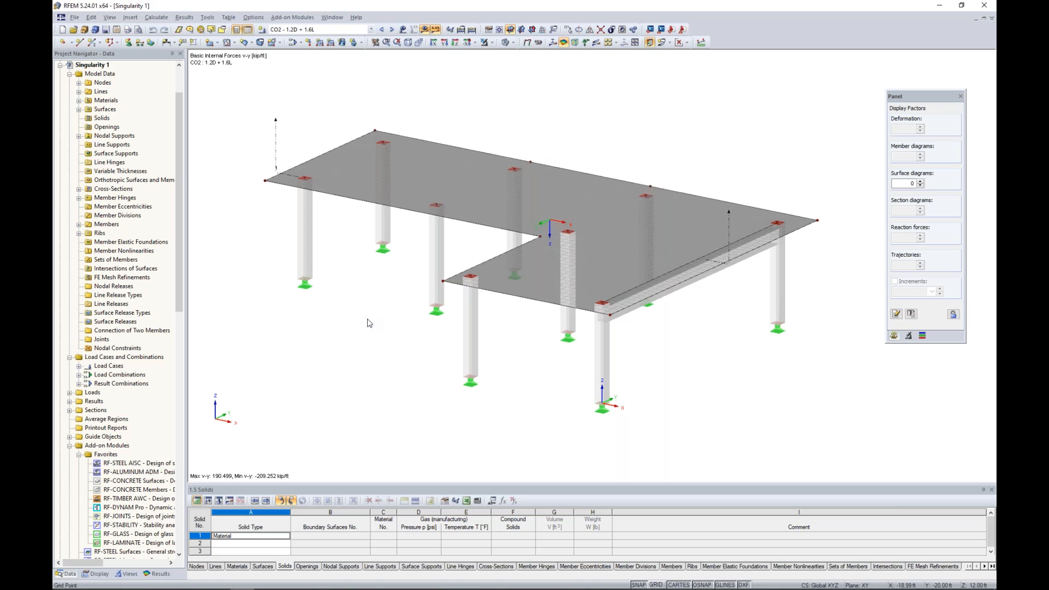
- Review the slab surface's material and thickness settings without changing them, and deselect the slab
double_click(414, 184)
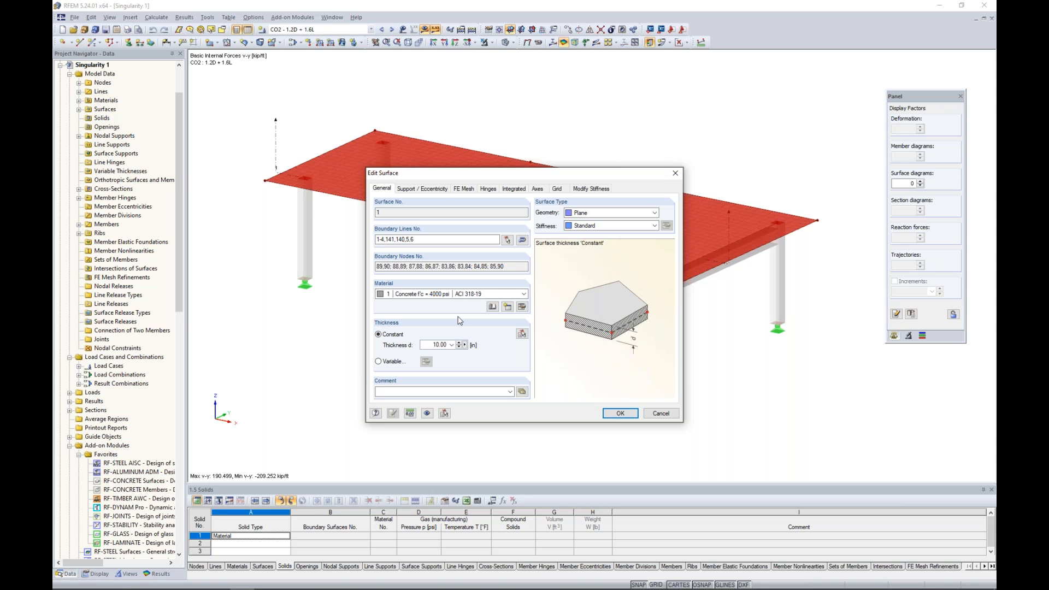
click(662, 414)
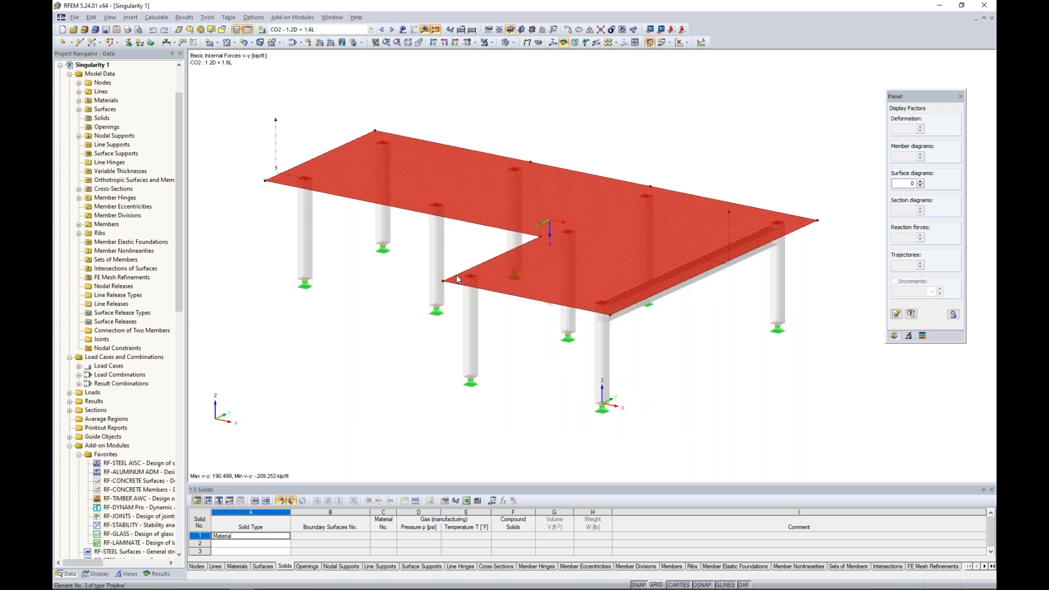
click(436, 262)
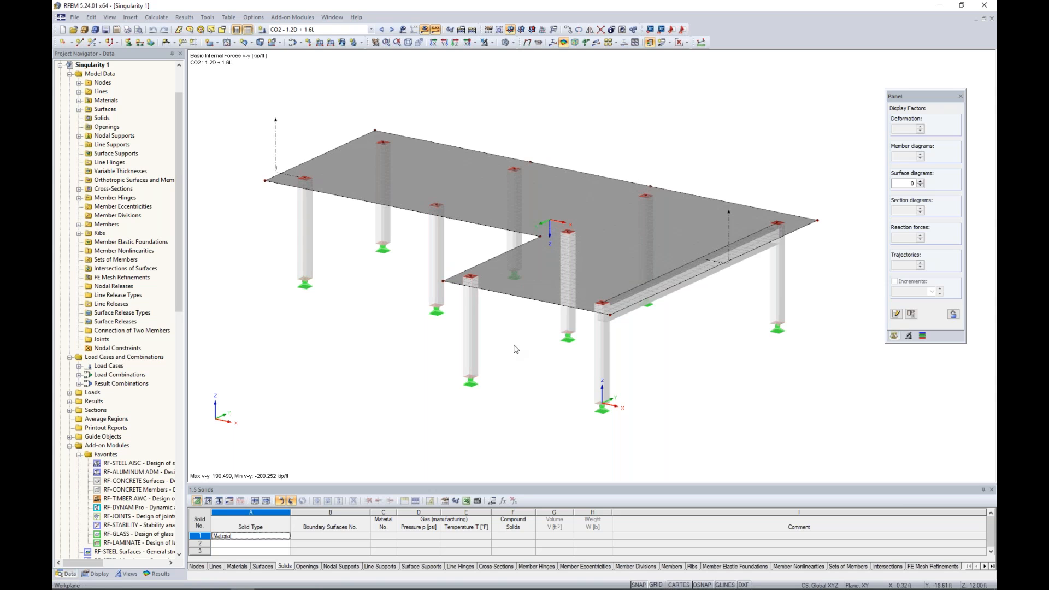
- Display the slab and columns as a wireframe model with the FE mesh in view
click(514, 43)
click(518, 55)
ctrl+middle_drag(563, 130, 503, 169)
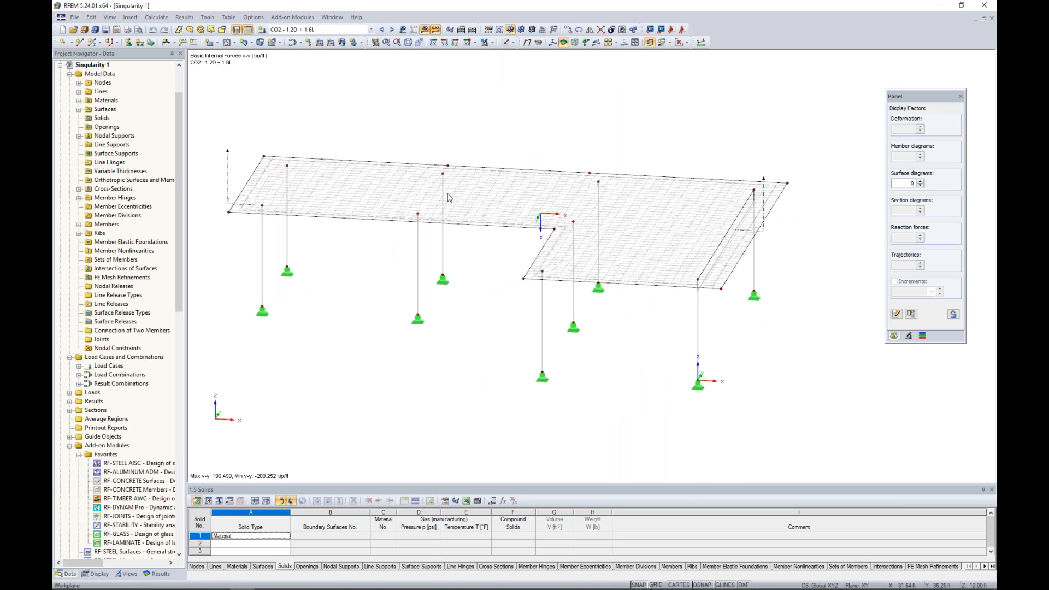
middle_drag(397, 241, 429, 235)
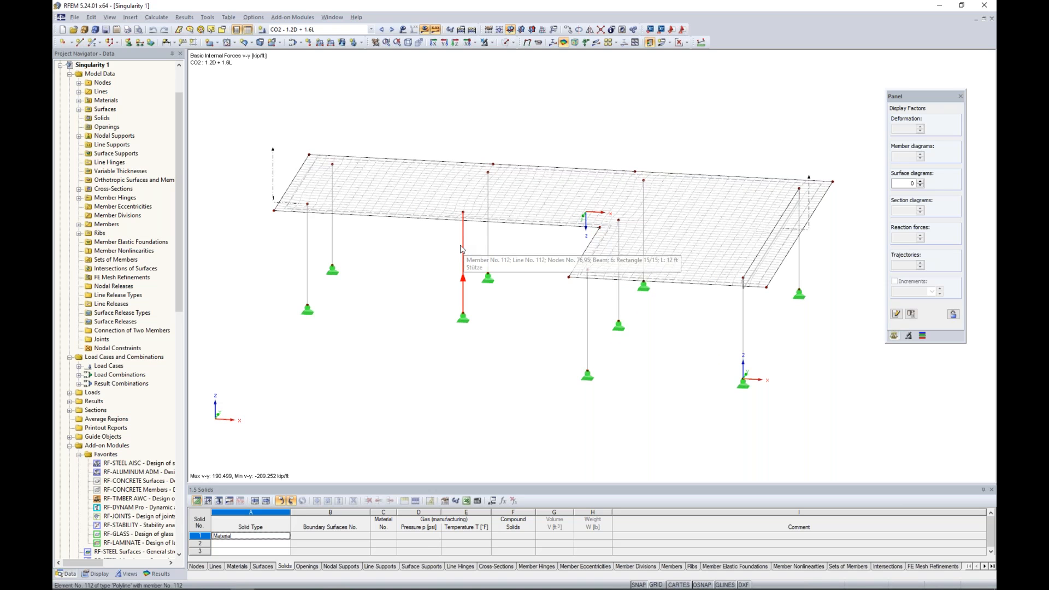
- Examine the FE mesh around the node where the edge column, member 112, meets the slab
mouse_move(463, 248)
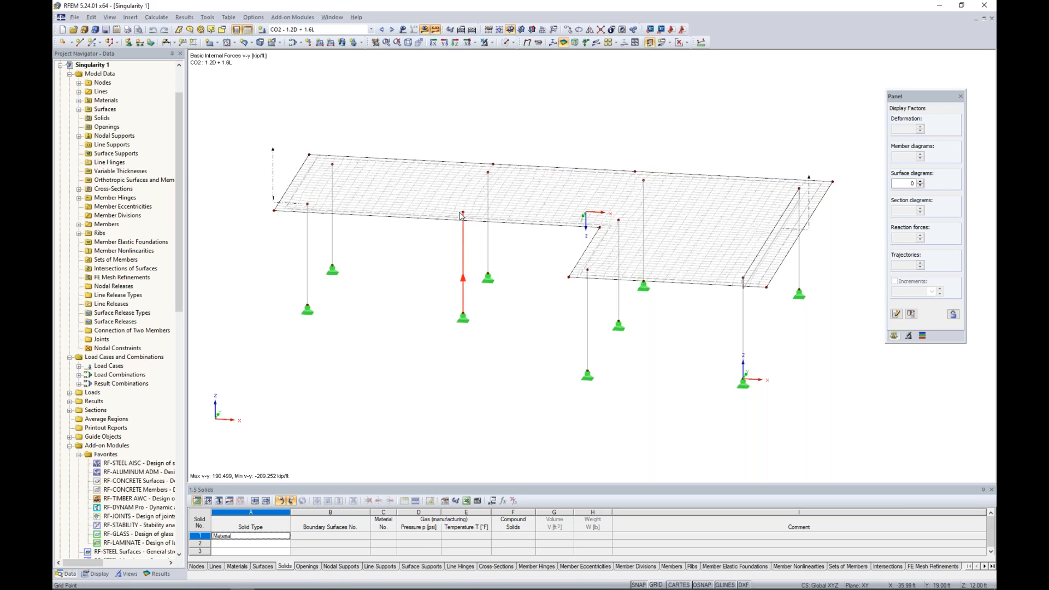
scroll(467, 214, up, 8)
scroll(471, 214, up, 4)
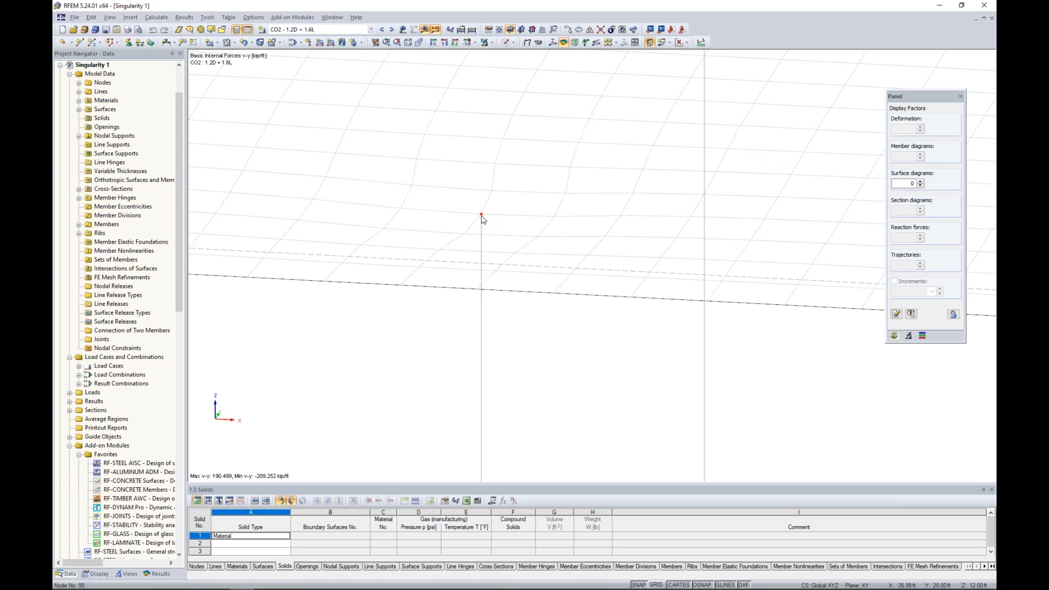
mouse_move(482, 217)
scroll(483, 218, down, 4)
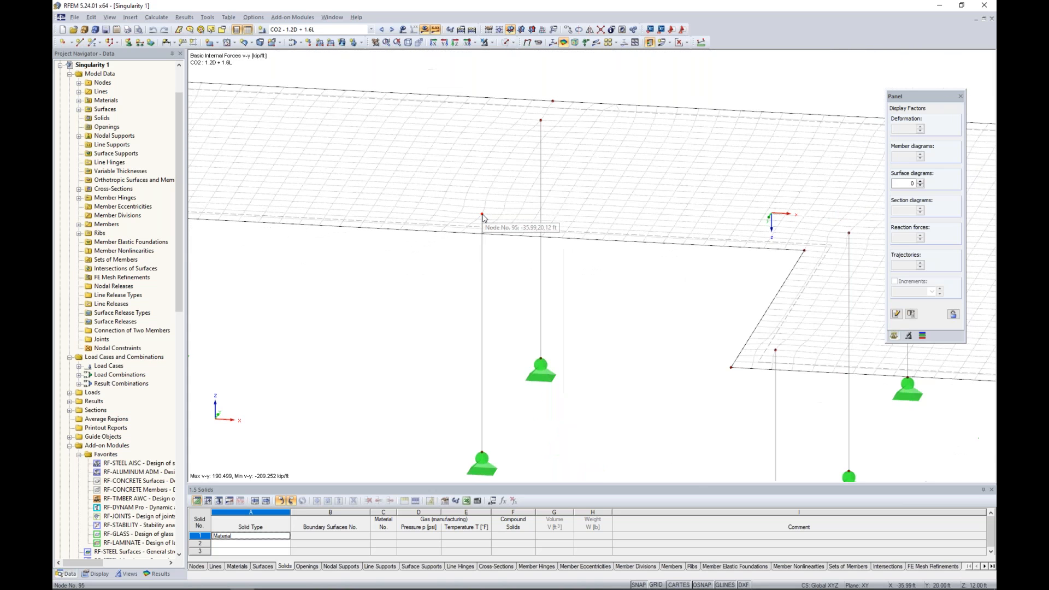
scroll(483, 217, down, 5)
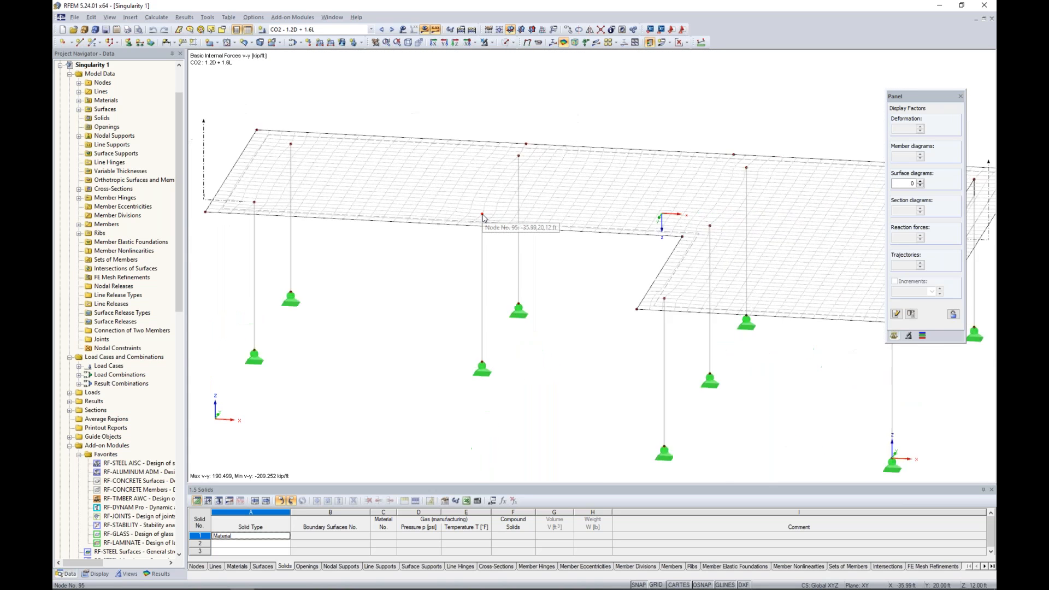
ctrl+middle_drag(529, 282, 450, 294)
scroll(448, 293, down, 1)
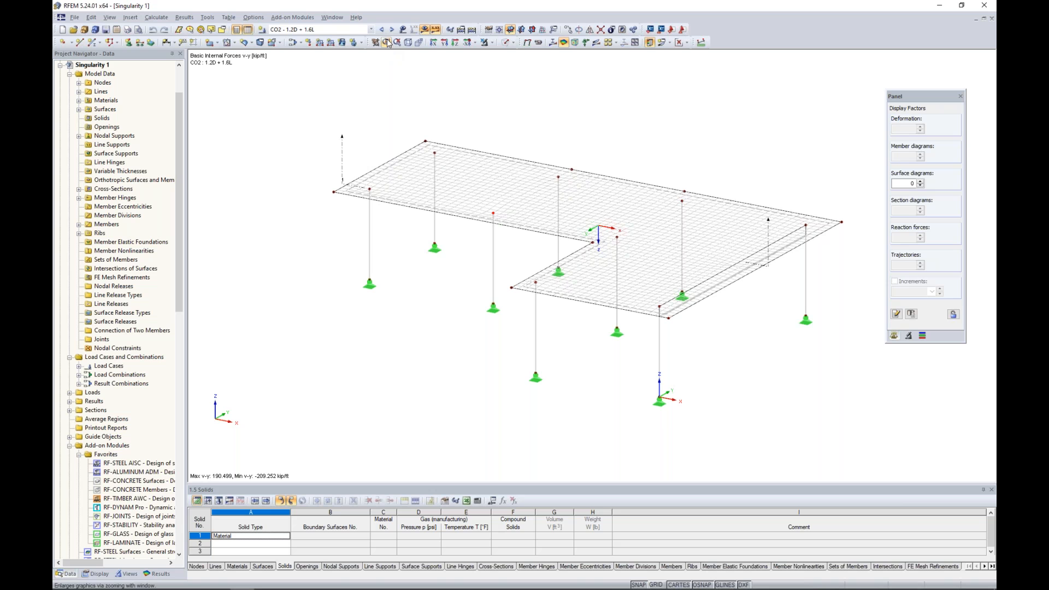
- View the CO2 loads on the slab, and display the global deformations u as isobands with the loads hidden again
click(402, 29)
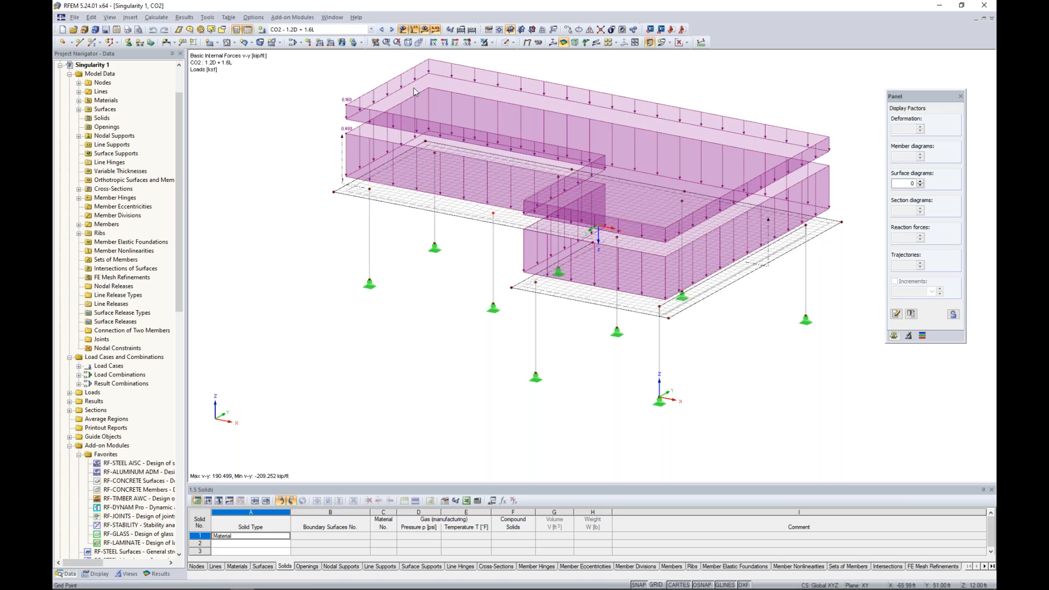
click(425, 30)
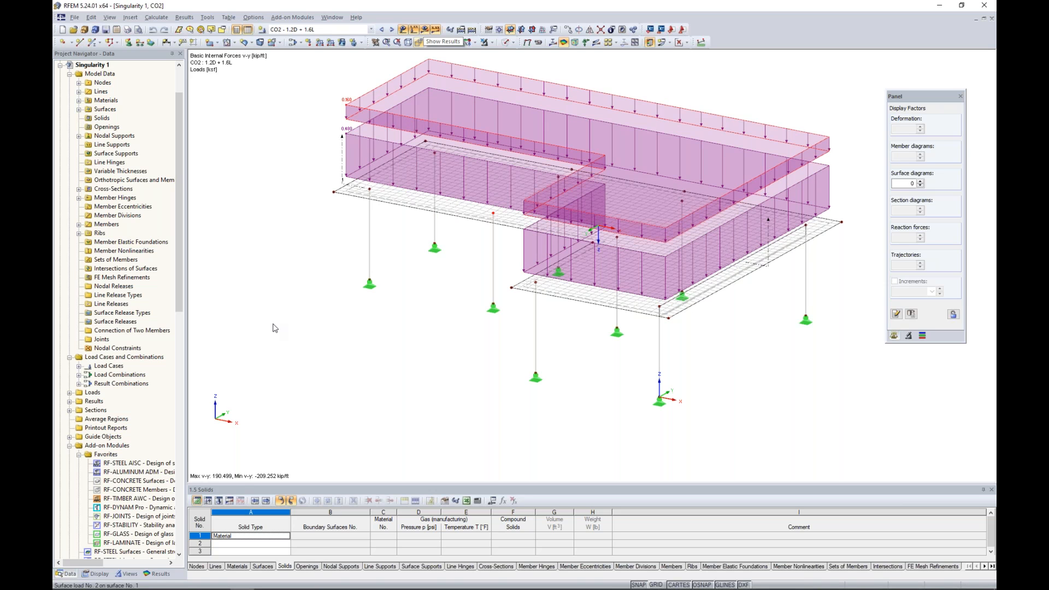
click(70, 64)
click(687, 44)
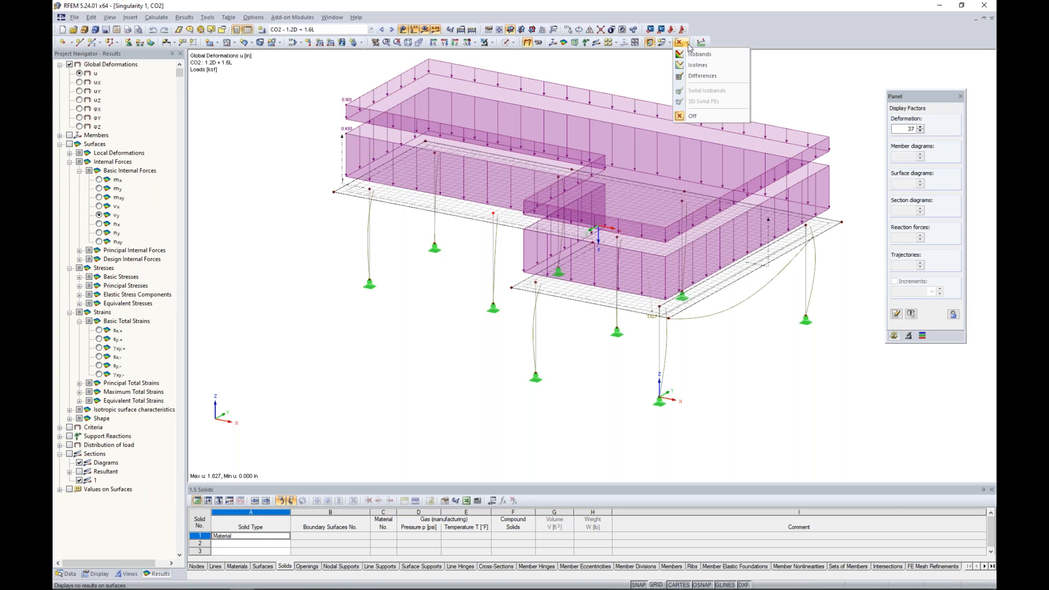
click(402, 30)
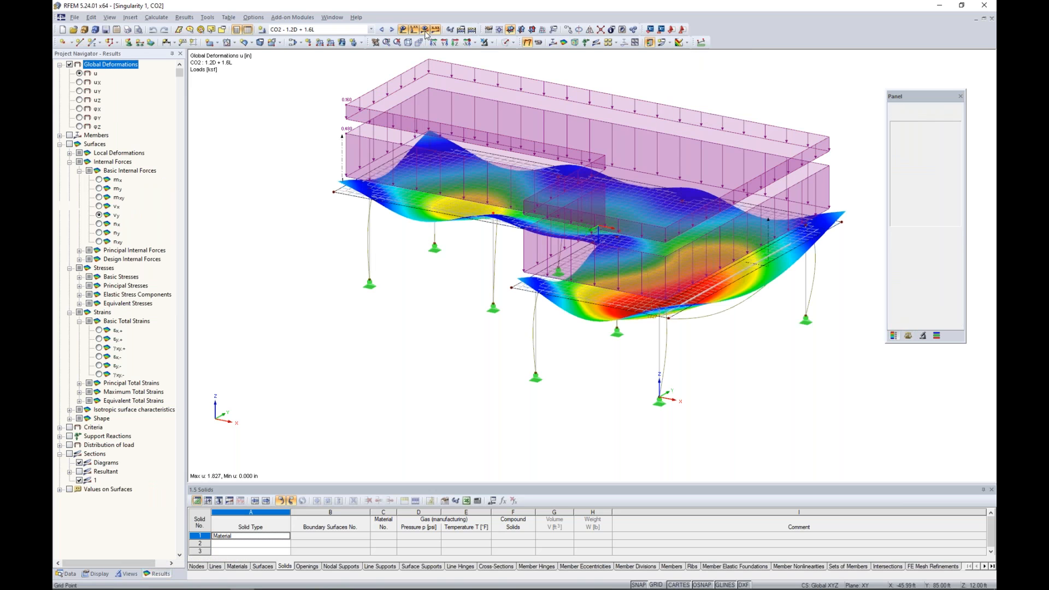
ctrl+middle_drag(428, 304, 441, 328)
middle_drag(474, 297, 437, 321)
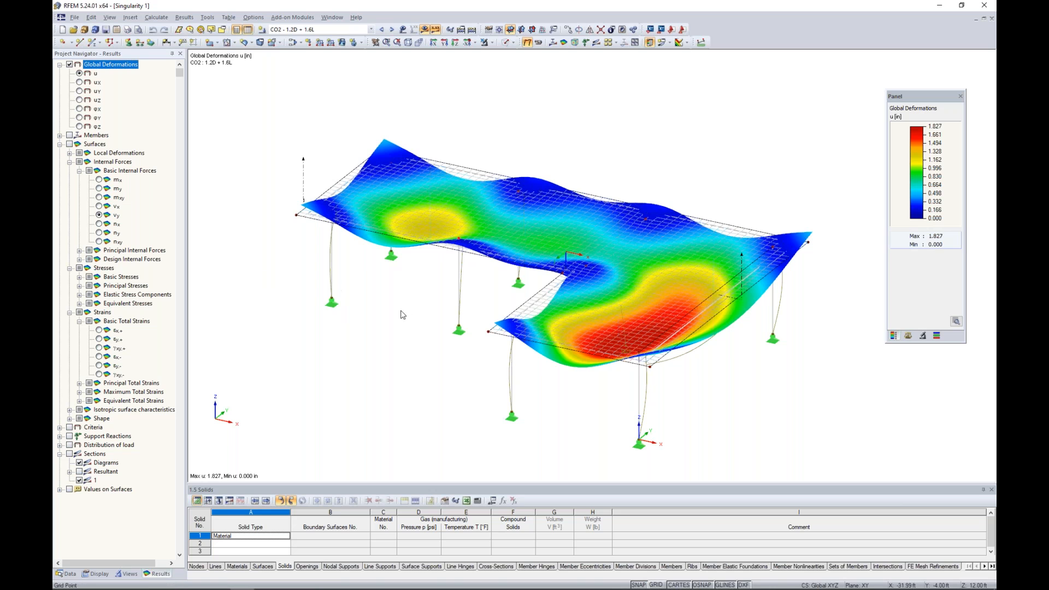
- Display the slab's basic internal forces mx and examine their distribution around the columns
click(99, 180)
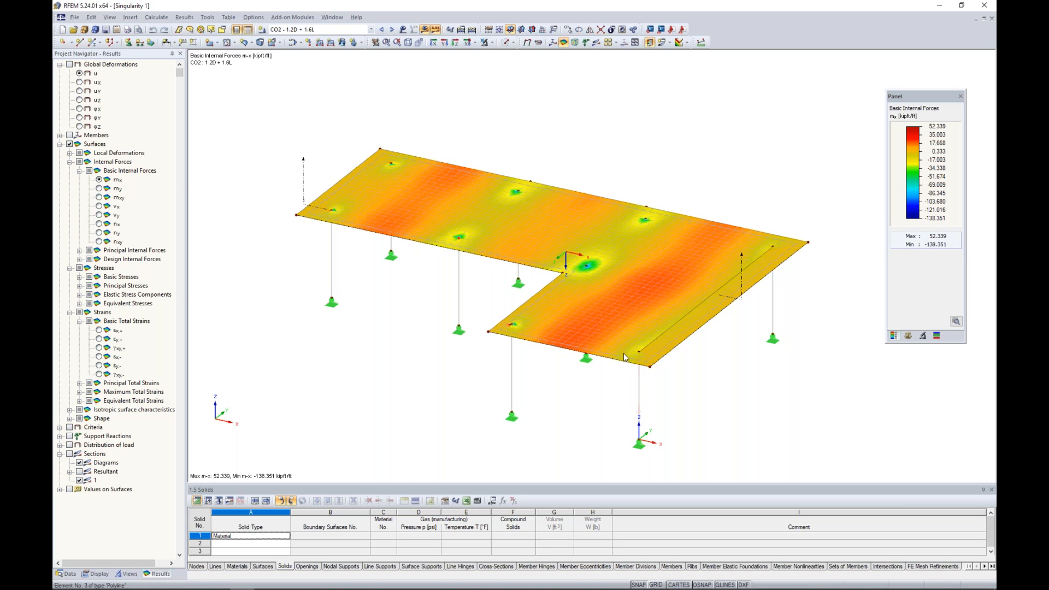
scroll(632, 325, up, 2)
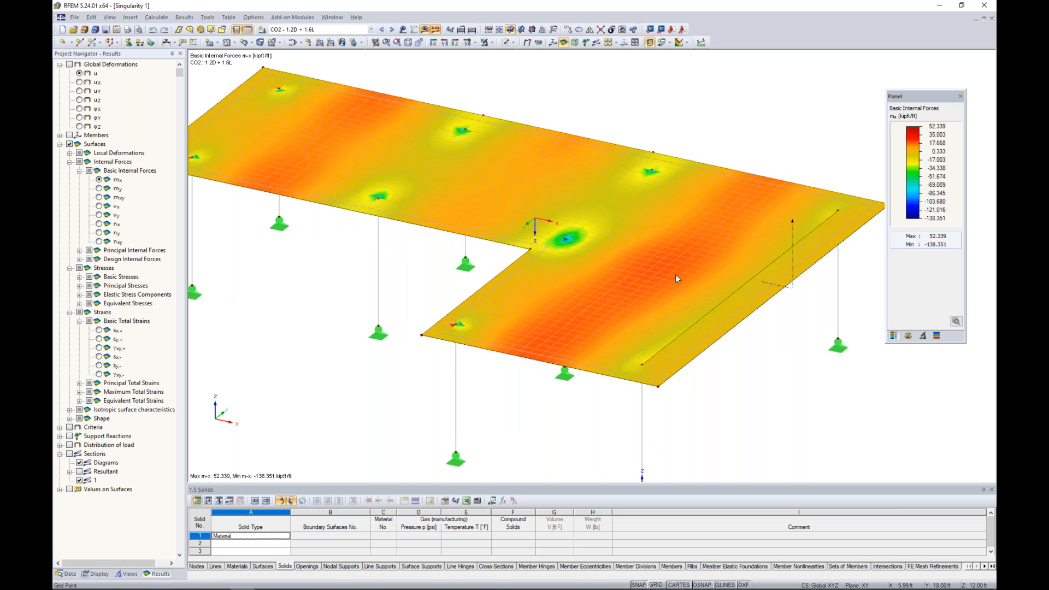
- Examine the mx distribution around the column at node 94 near the slab's re-entrant corner
ctrl+middle_drag(681, 274, 679, 252)
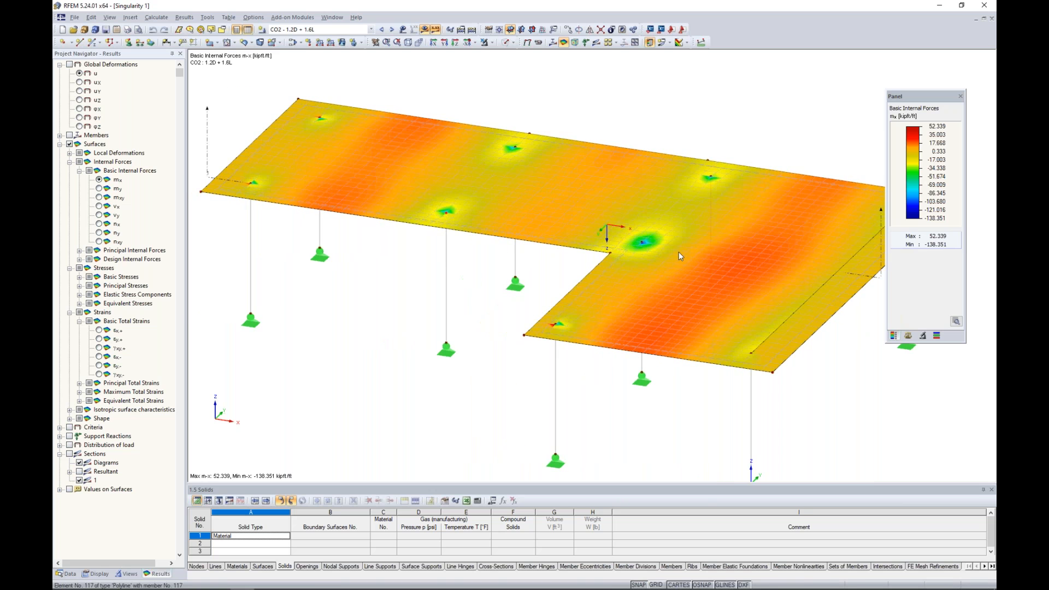
scroll(643, 246, up, 5)
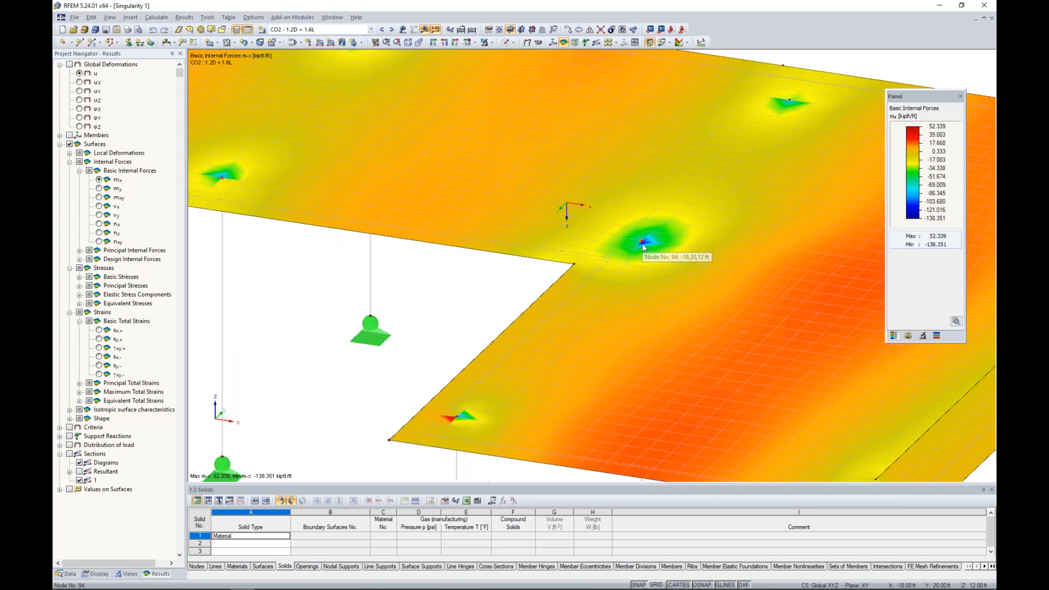
scroll(642, 244, up, 2)
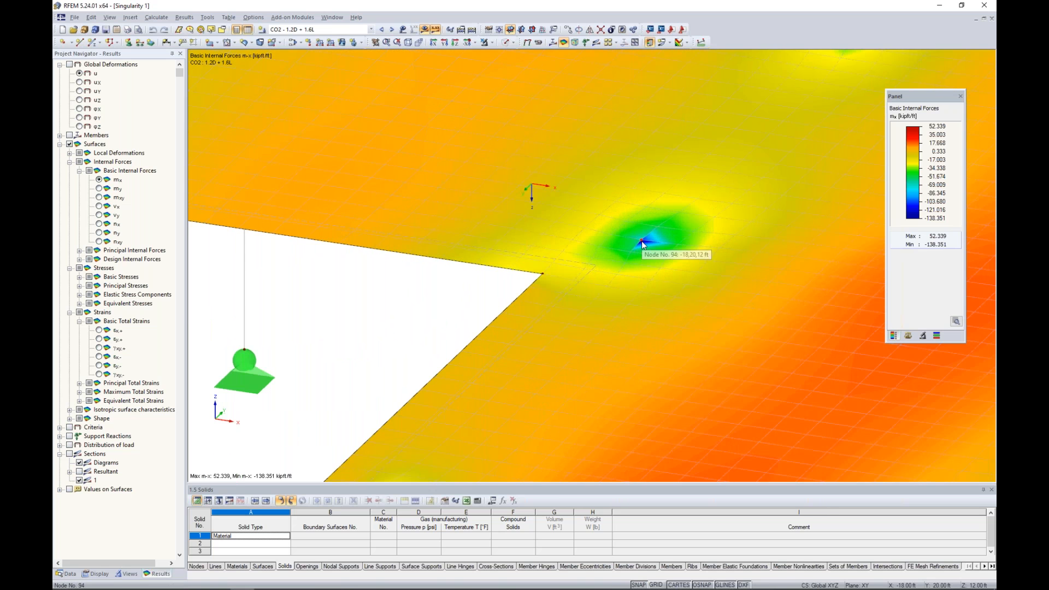
scroll(642, 241, down, 6)
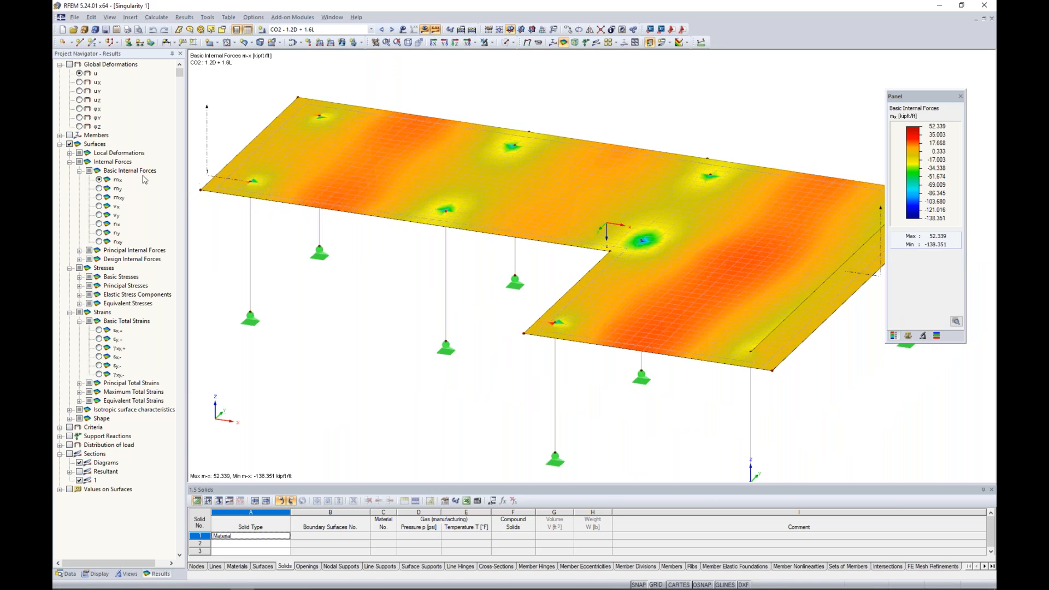
- Display the slab's basic internal forces my, followed by the shear forces vx
click(99, 188)
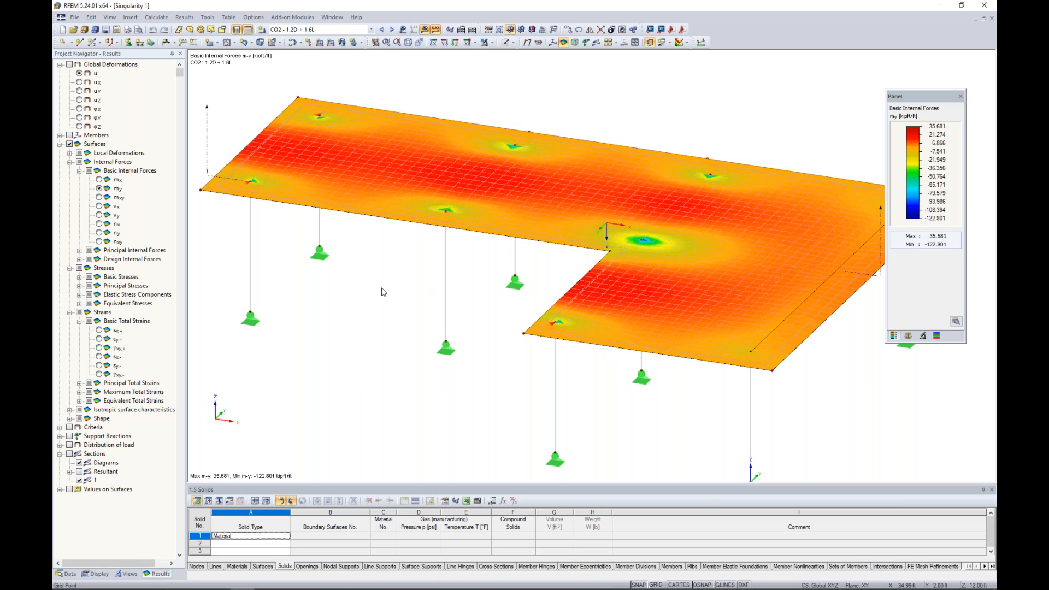
click(99, 206)
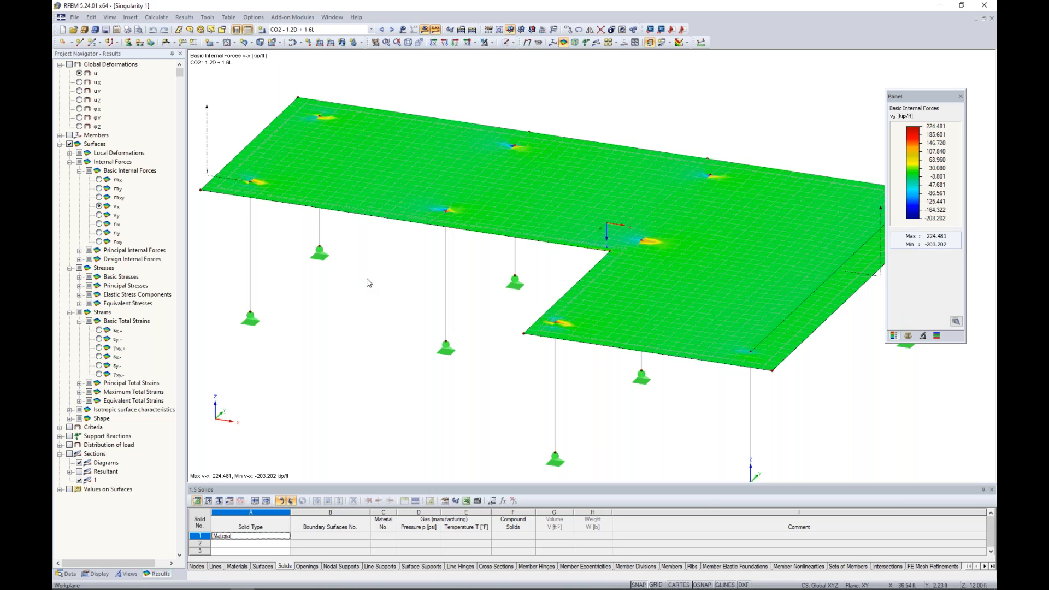
ctrl+middle_drag(381, 277, 353, 279)
scroll(351, 275, down, 1)
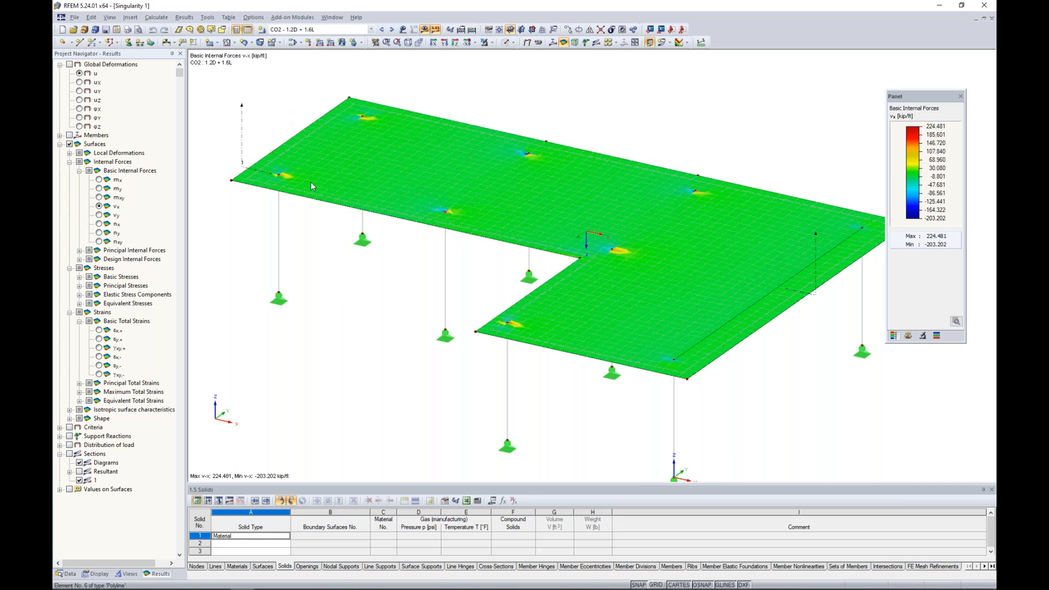
- Show the vx result diagram along the section through the slab and turn off the coloured surface results
click(70, 453)
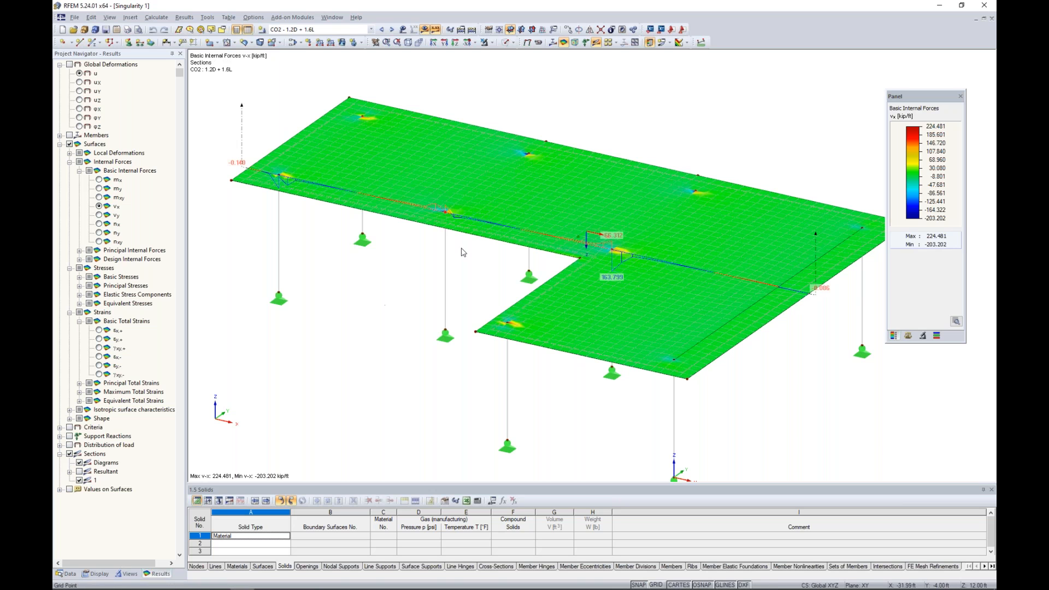
click(686, 48)
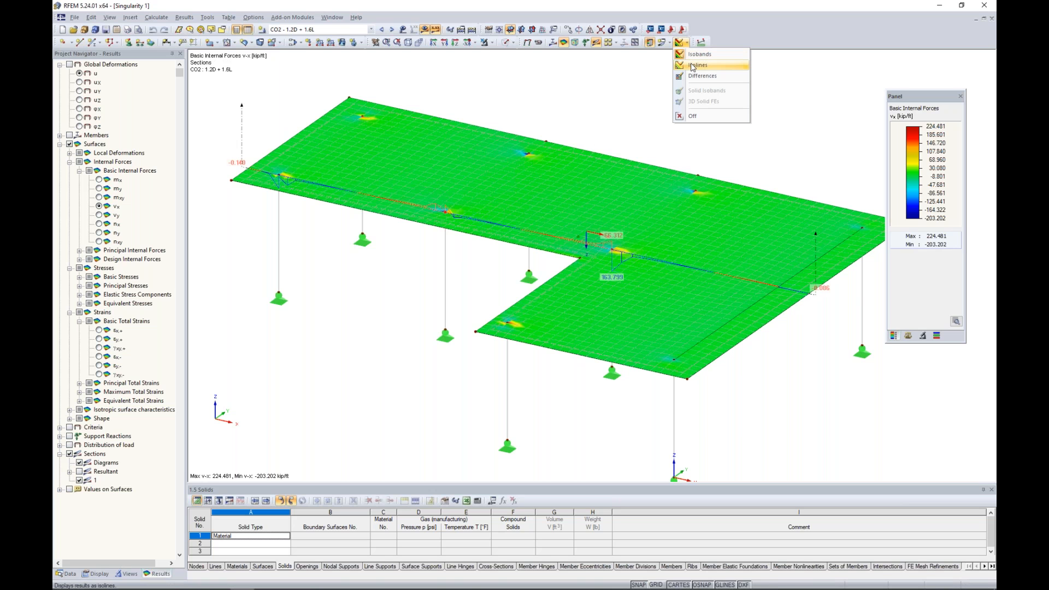
click(705, 116)
scroll(691, 121, down, 1)
middle_drag(702, 134, 664, 133)
scroll(602, 247, up, 1)
scroll(603, 250, up, 1)
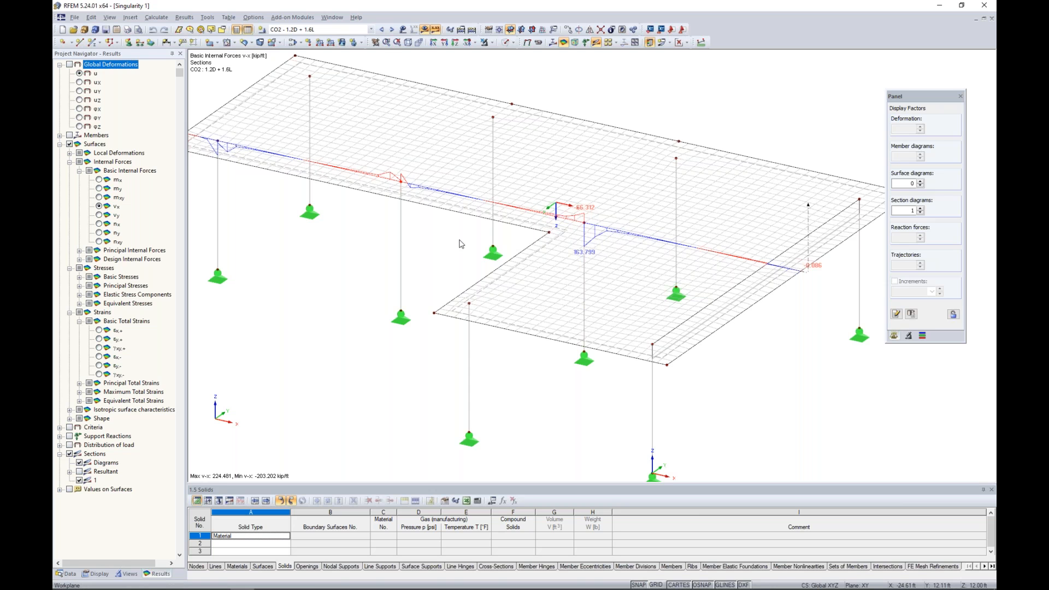
scroll(458, 242, down, 2)
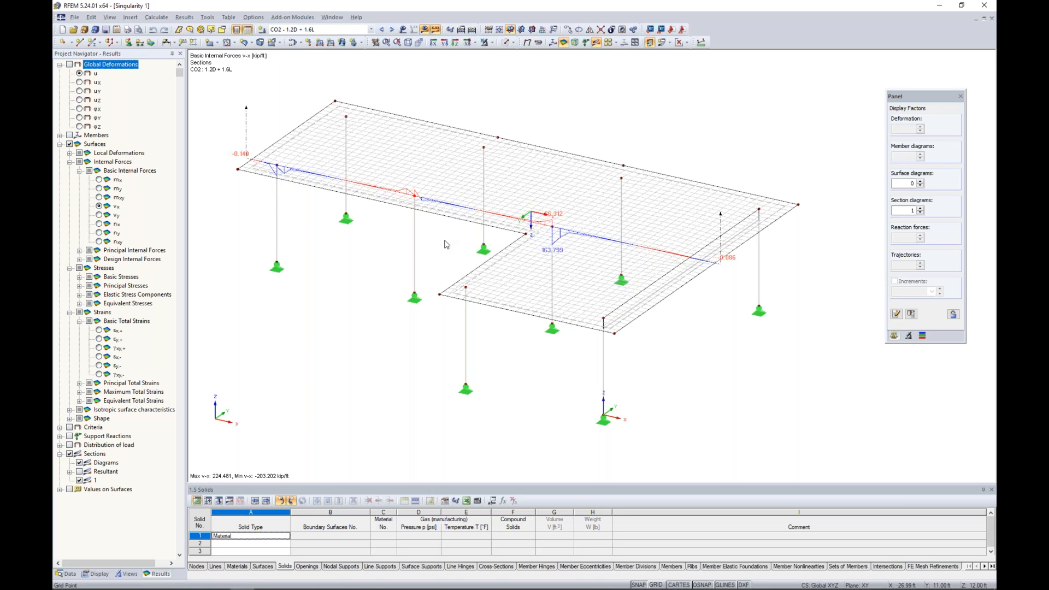
click(67, 574)
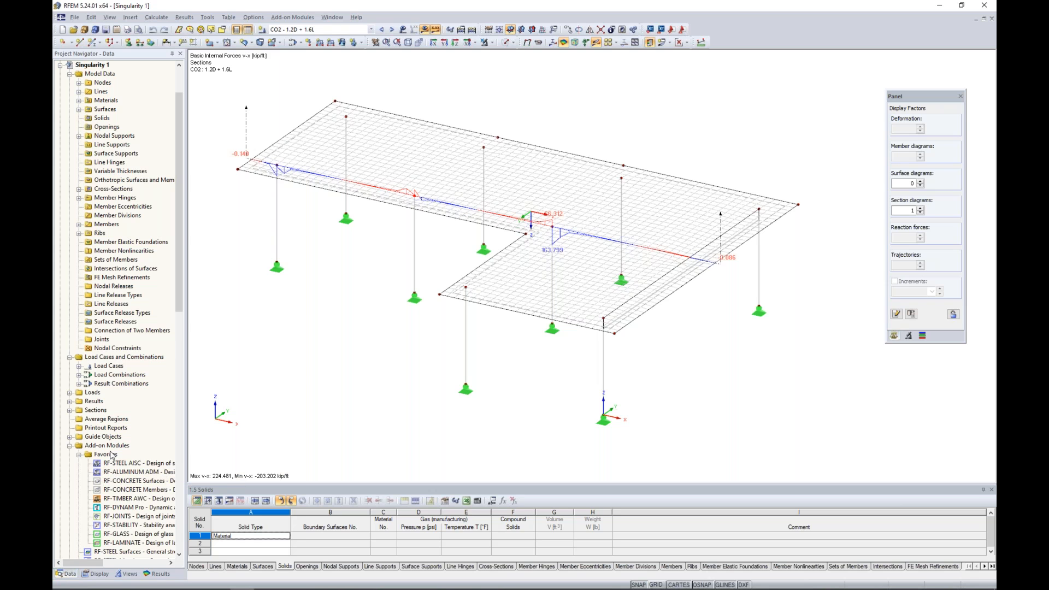
right_click(105, 420)
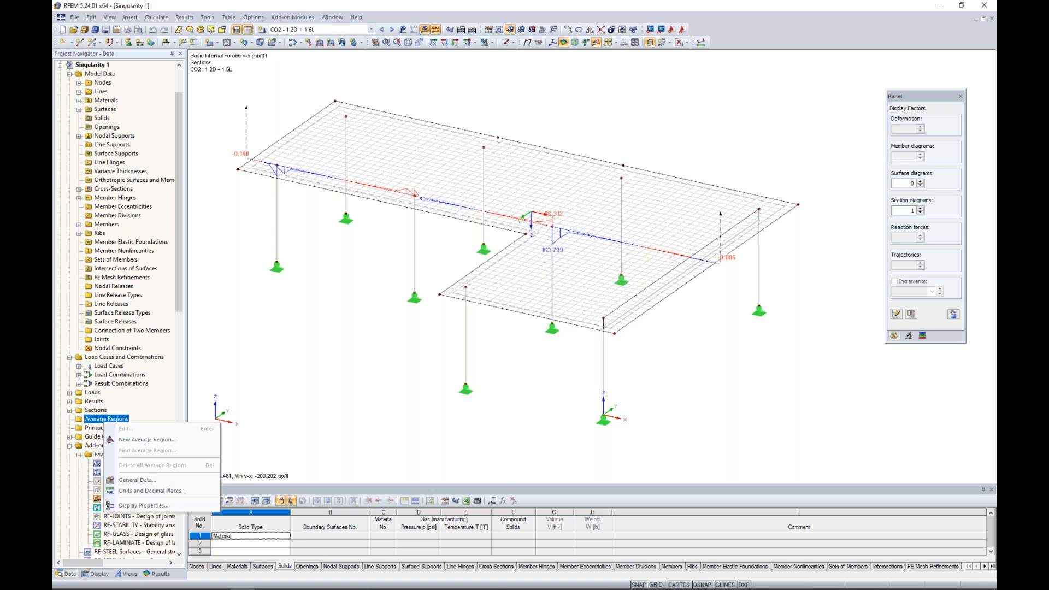
click(143, 439)
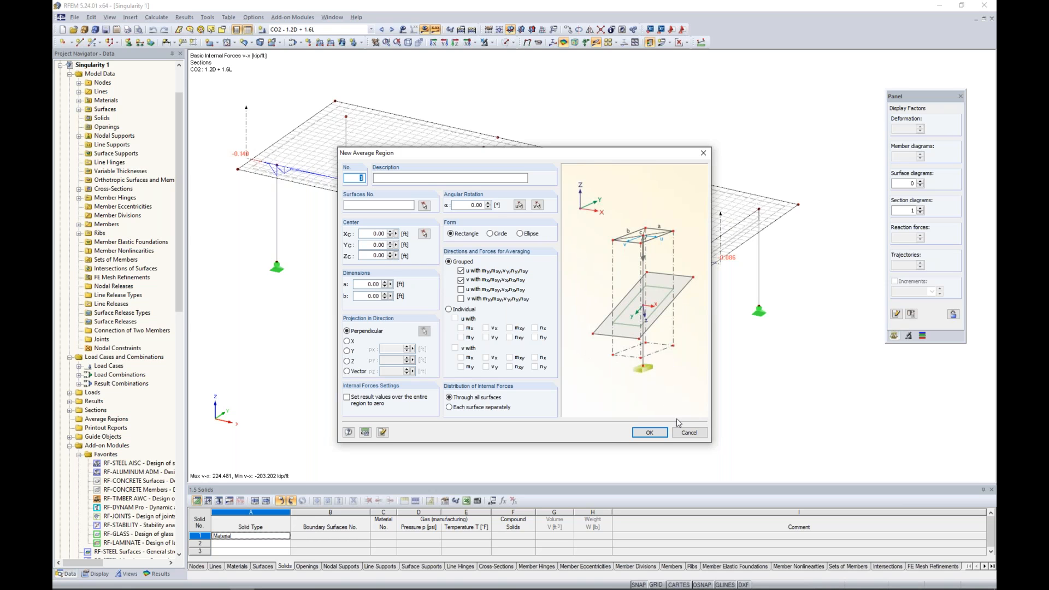
click(688, 434)
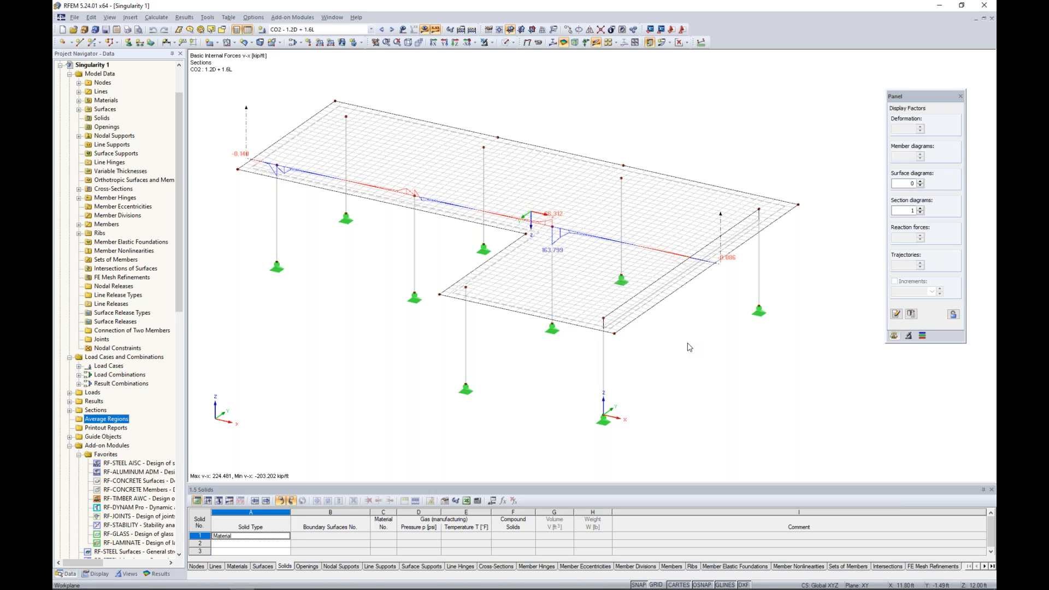
right_click(555, 231)
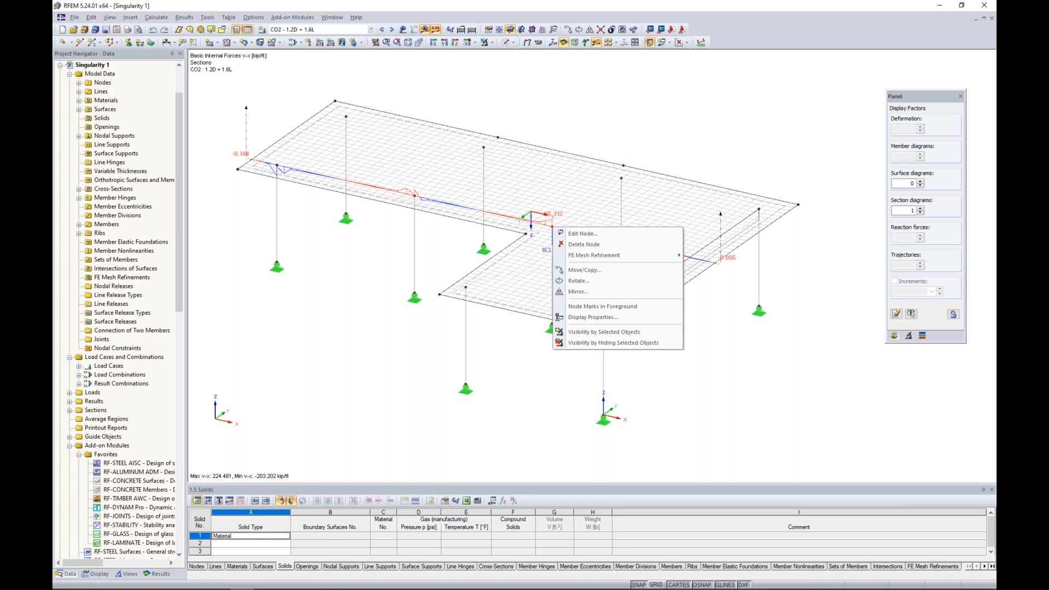
mouse_move(579, 257)
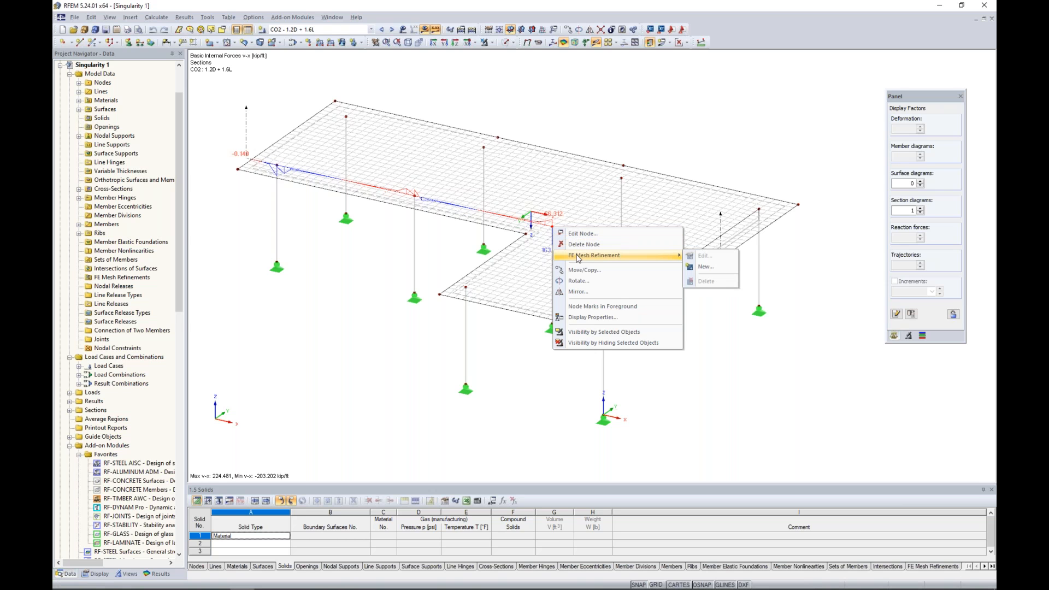
click(709, 270)
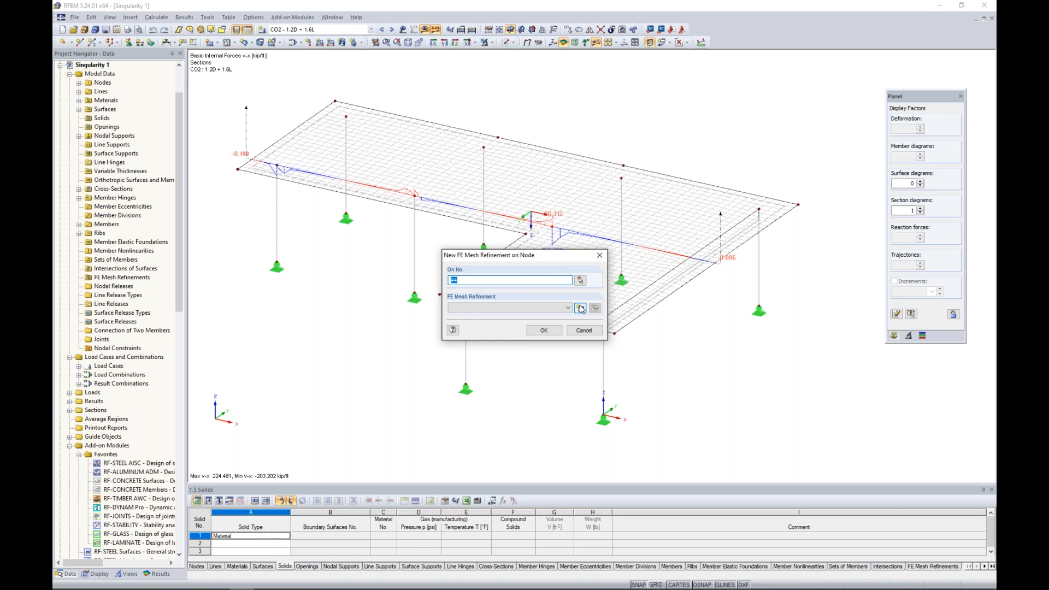
click(581, 308)
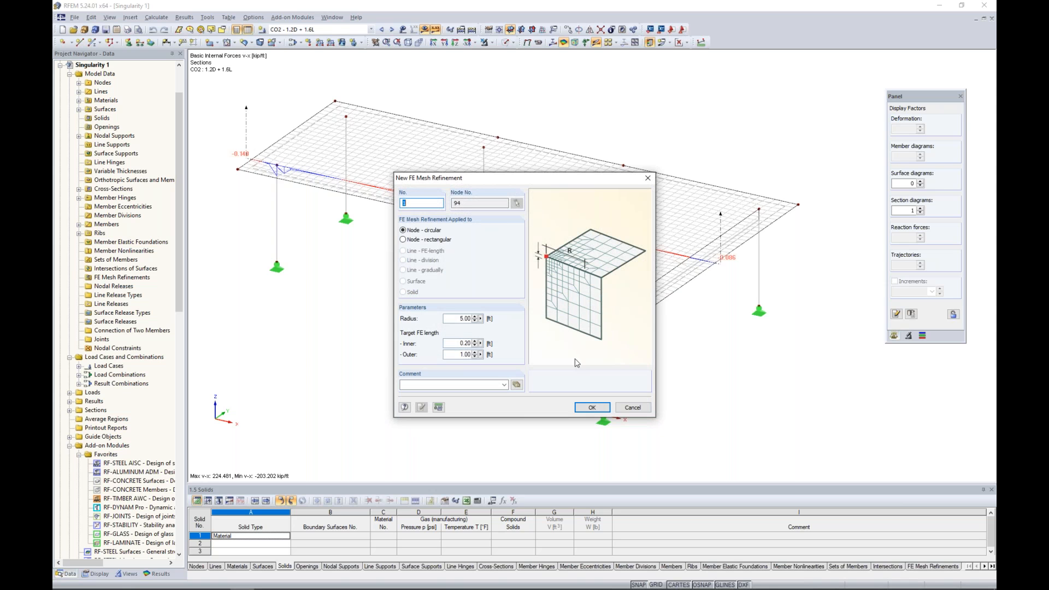
click(632, 409)
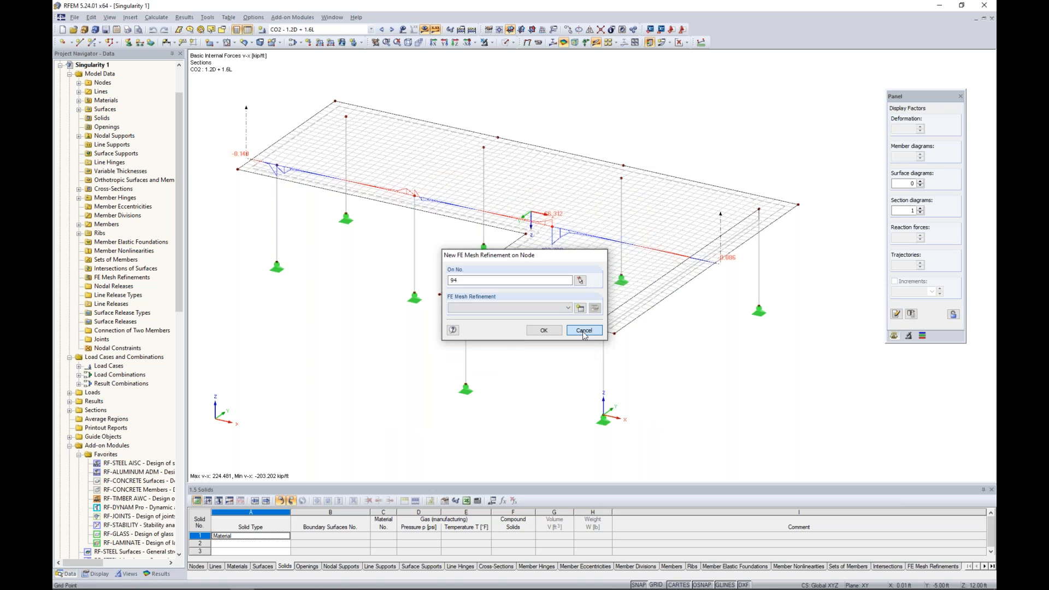
click(585, 334)
- Enable adaptive mesh refinement in the FE mesh settings and change its average error tolerance
click(156, 17)
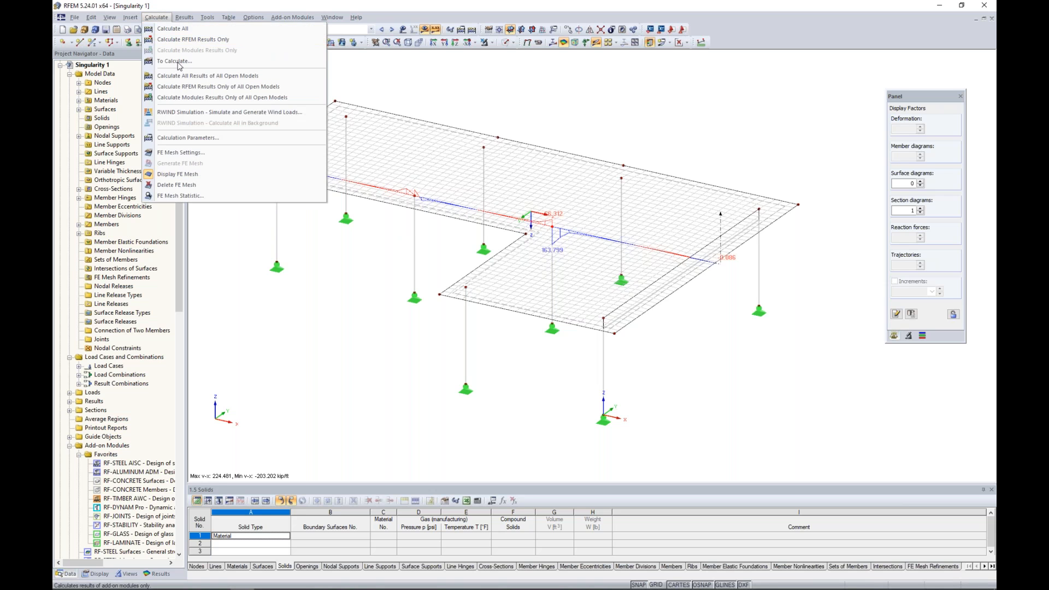
click(189, 152)
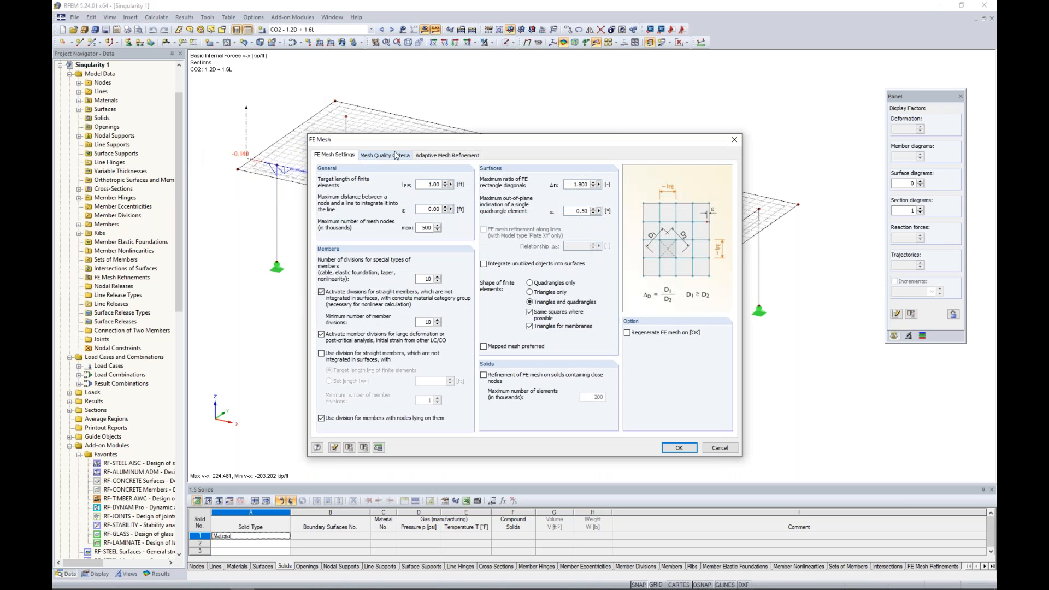
click(435, 156)
click(321, 180)
double_click(486, 204)
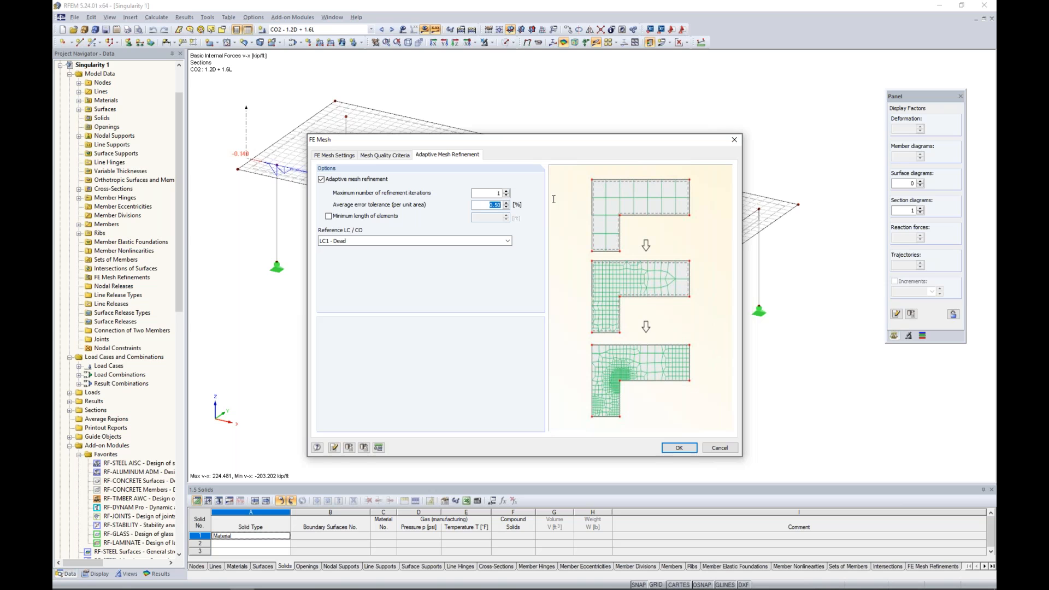
text(01)
click(687, 452)
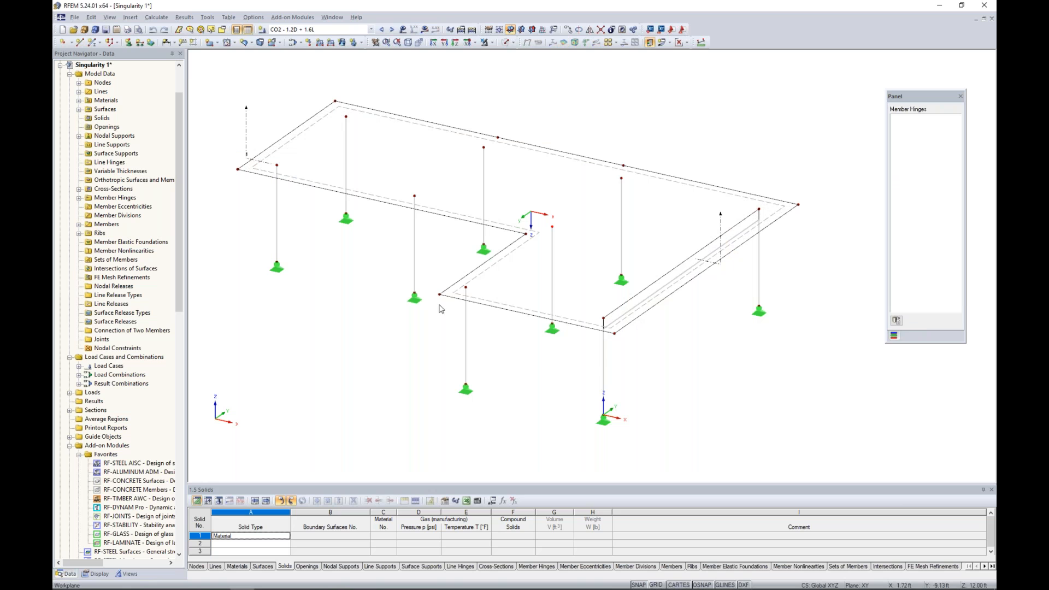
- Generate the adaptively refined FE mesh and inspect it around the slab's columns
click(156, 17)
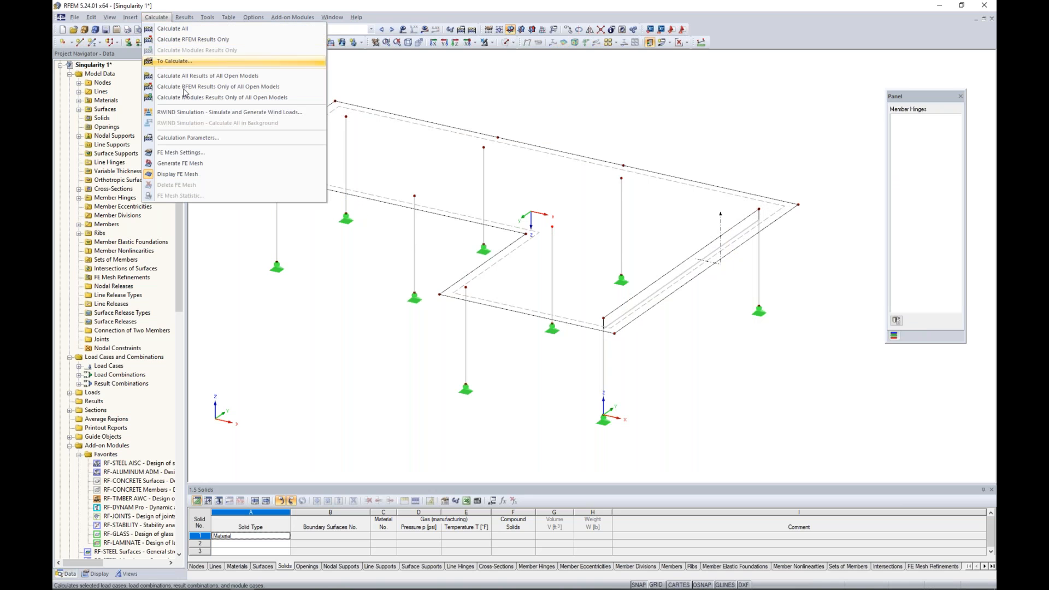
click(184, 164)
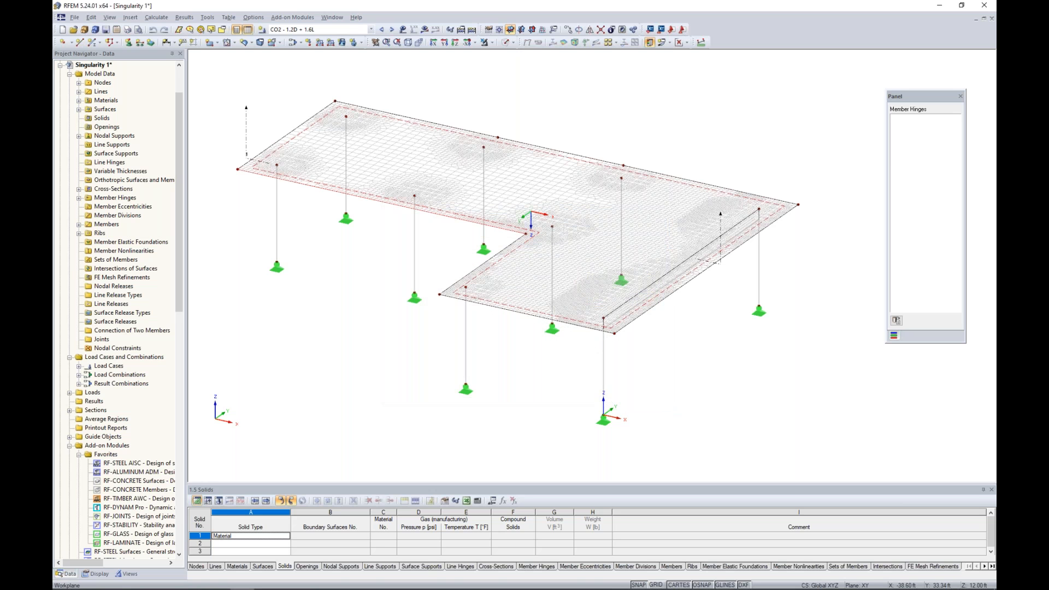
scroll(553, 238, up, 2)
scroll(552, 238, up, 1)
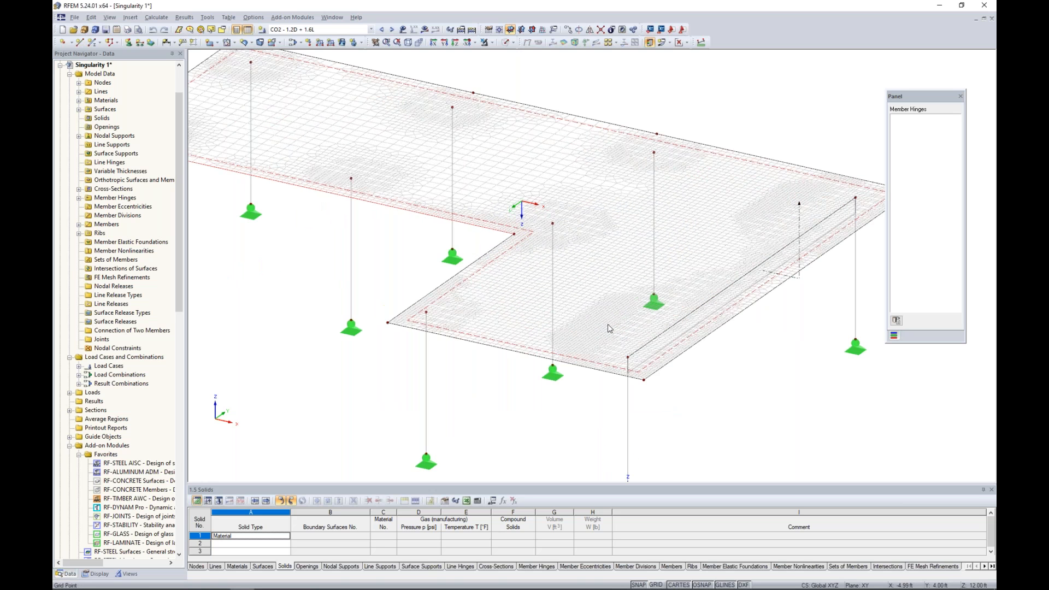
scroll(553, 224, up, 2)
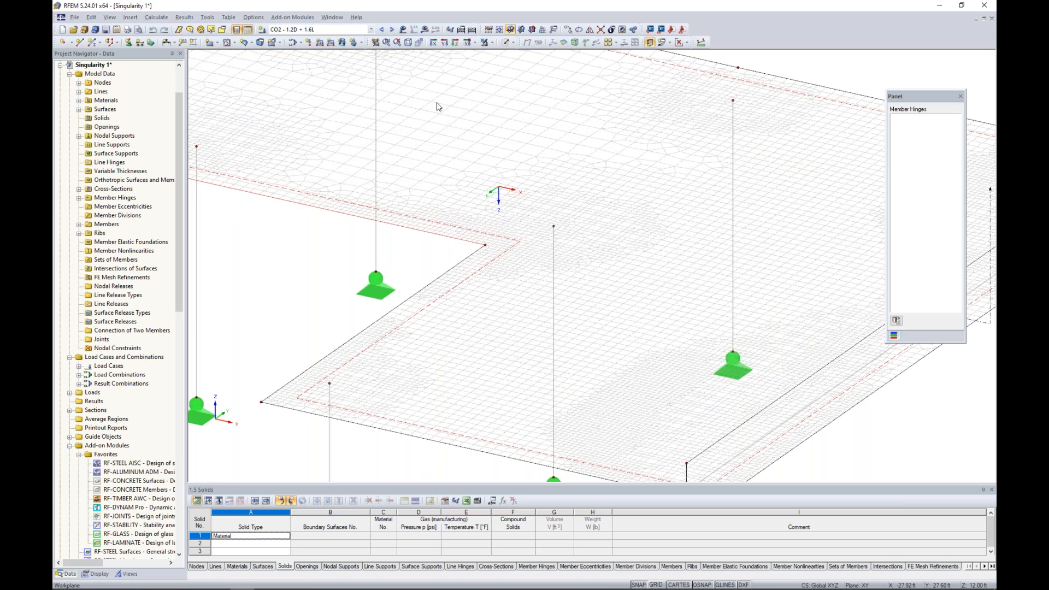
- Calculate the CO2 results on the refined mesh and view the vx section diagram across the whole slab
click(425, 29)
click(507, 315)
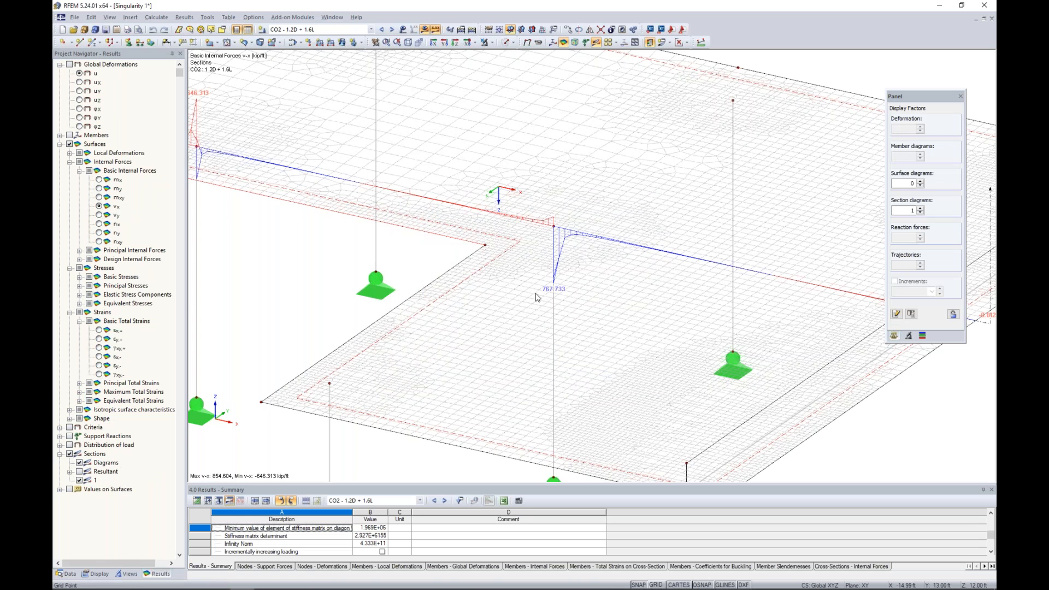
scroll(536, 297, down, 5)
middle_drag(538, 296, 554, 303)
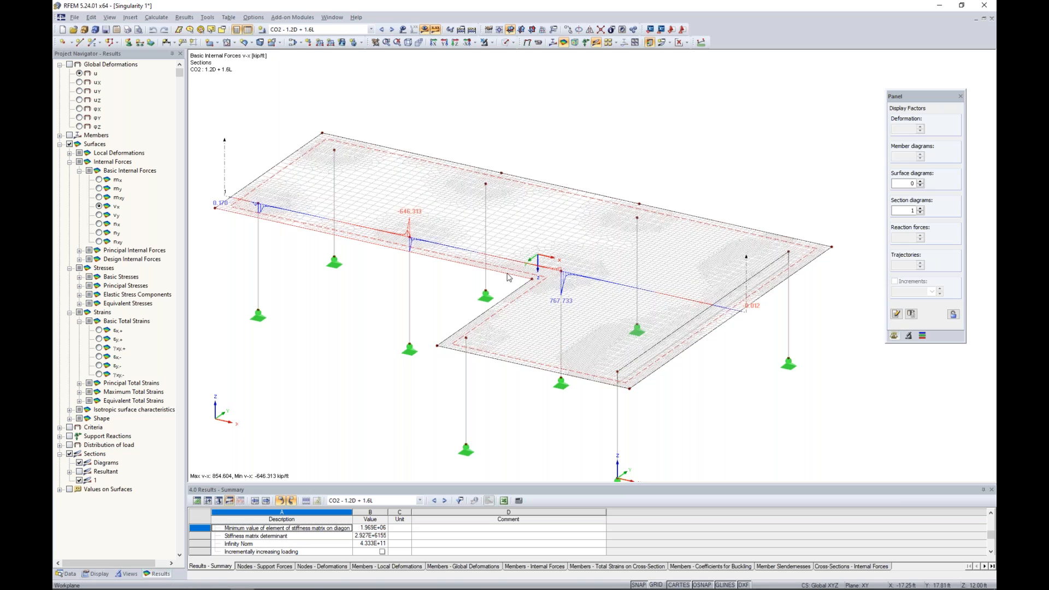
- Start a new average region on surface 1, centred on the column top at (-18, 20, 12) ft near the slab's inner corner
click(67, 574)
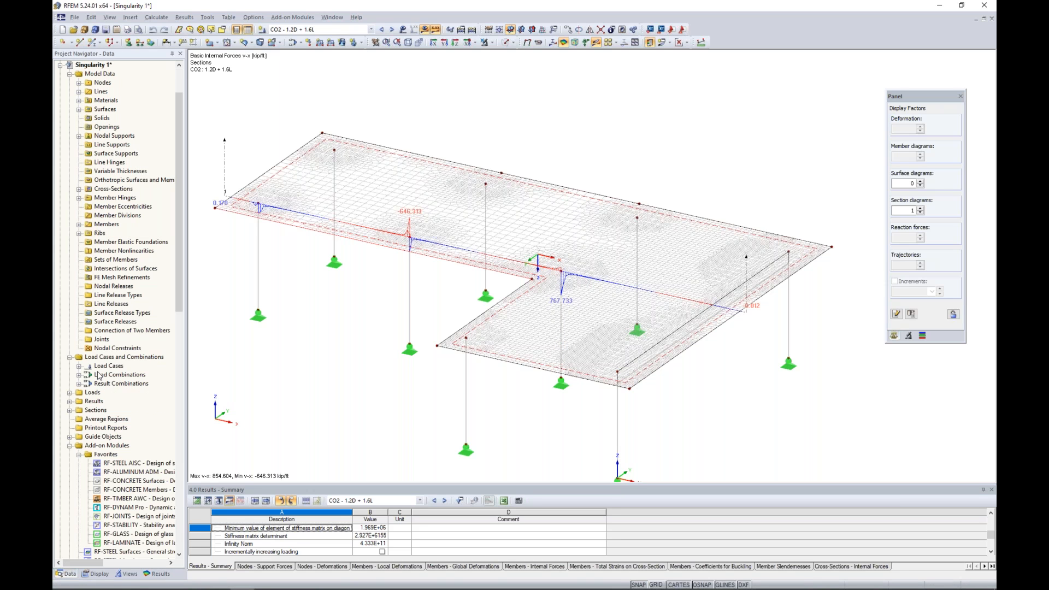
right_click(110, 420)
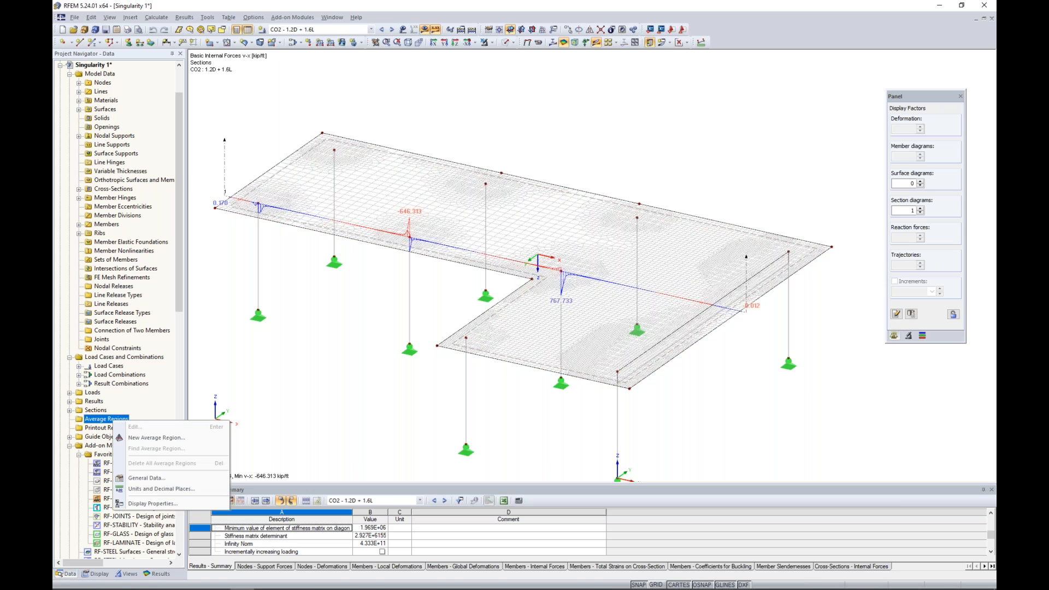
click(147, 438)
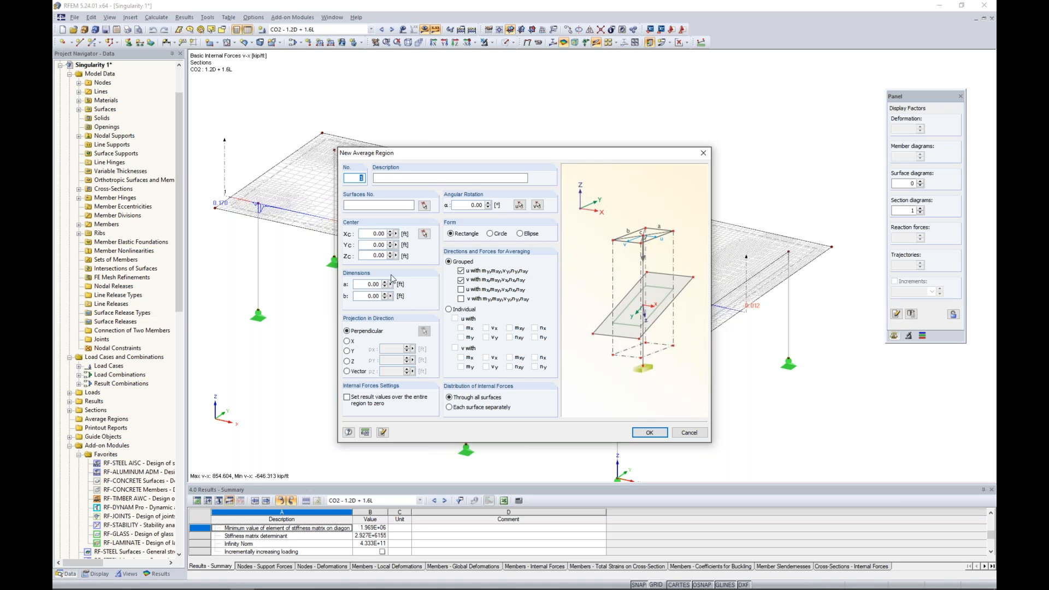
click(367, 206)
click(424, 235)
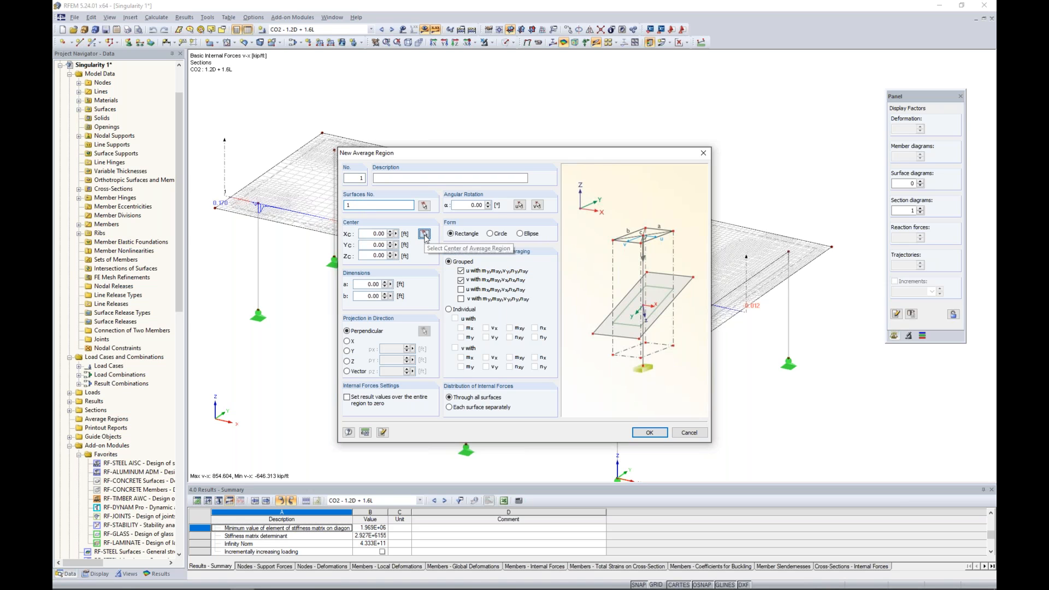
click(560, 272)
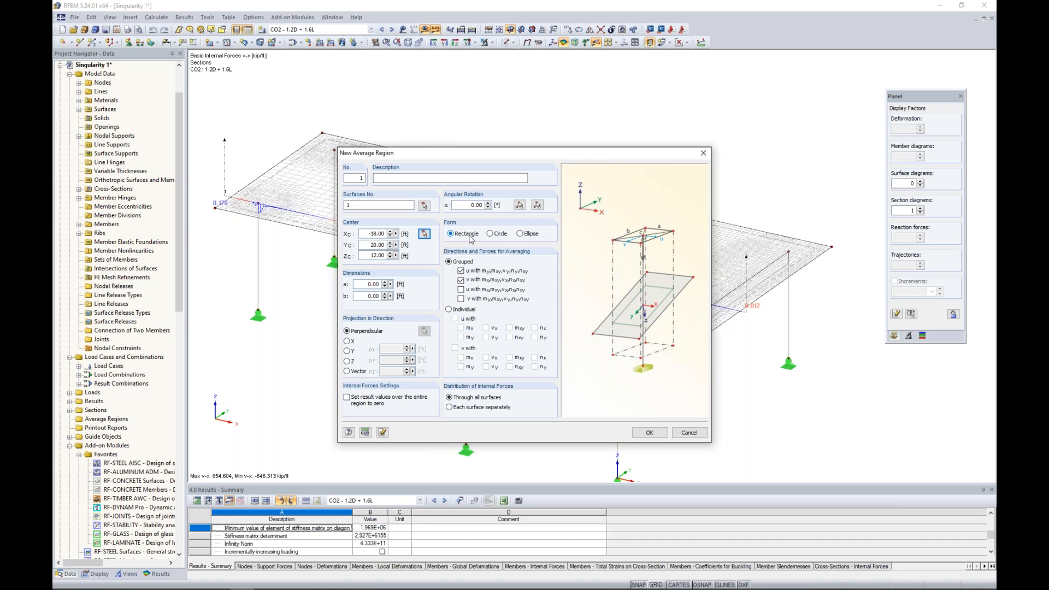
- Size the rectangular average region 1.5 by 1.5 ft, enable all four grouped averaging directions and create it
double_click(374, 284)
text(1)
key(Tab)
text(1.5)
click(374, 284)
click(460, 290)
click(460, 299)
click(650, 432)
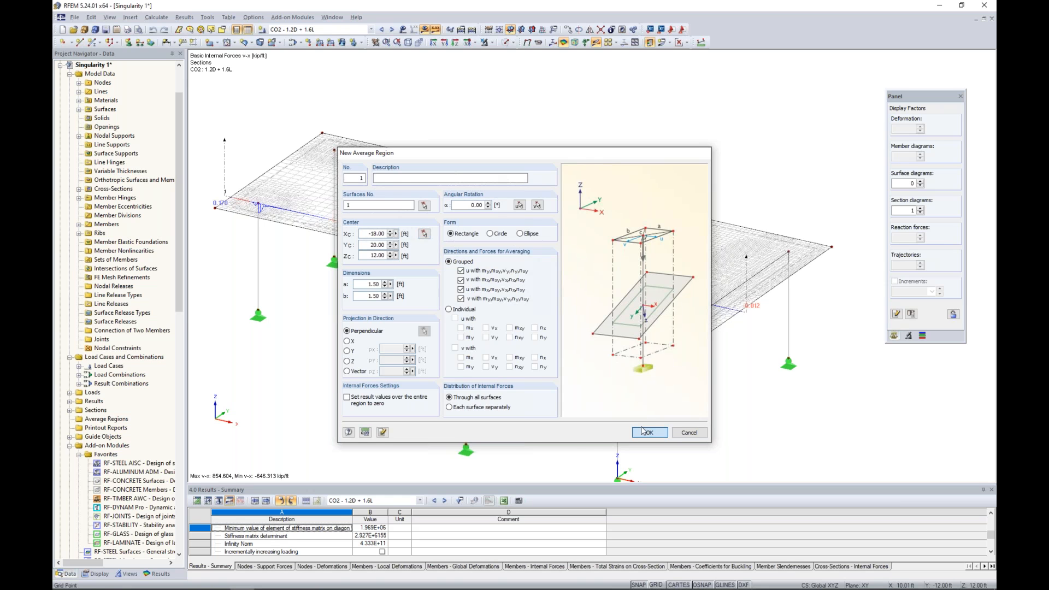
- Copy the average region to the tops of the other two columns along the section line
scroll(560, 292, up, 6)
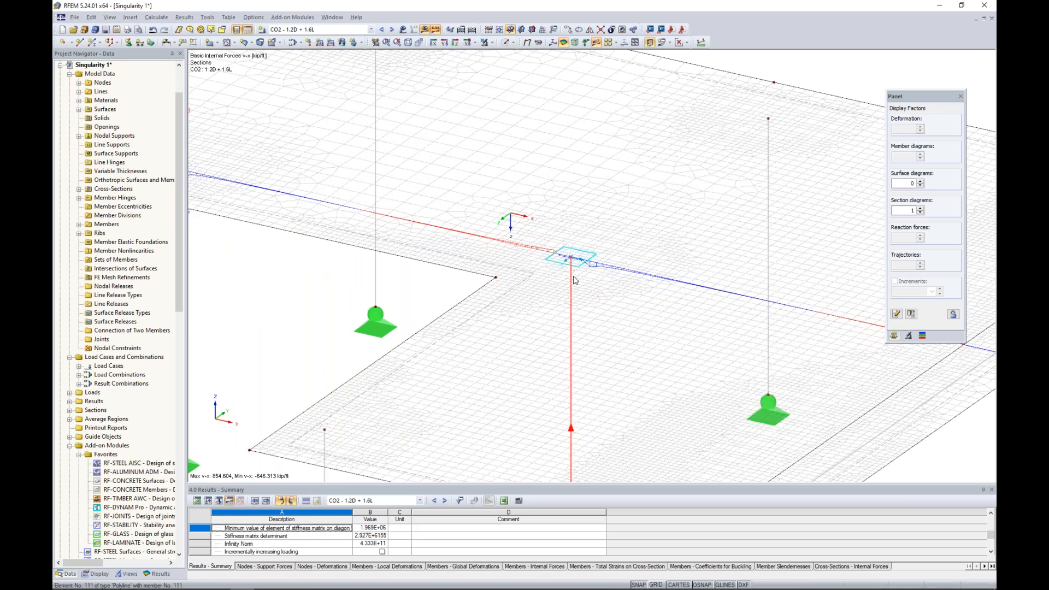
scroll(574, 281, down, 1)
scroll(574, 281, down, 1)
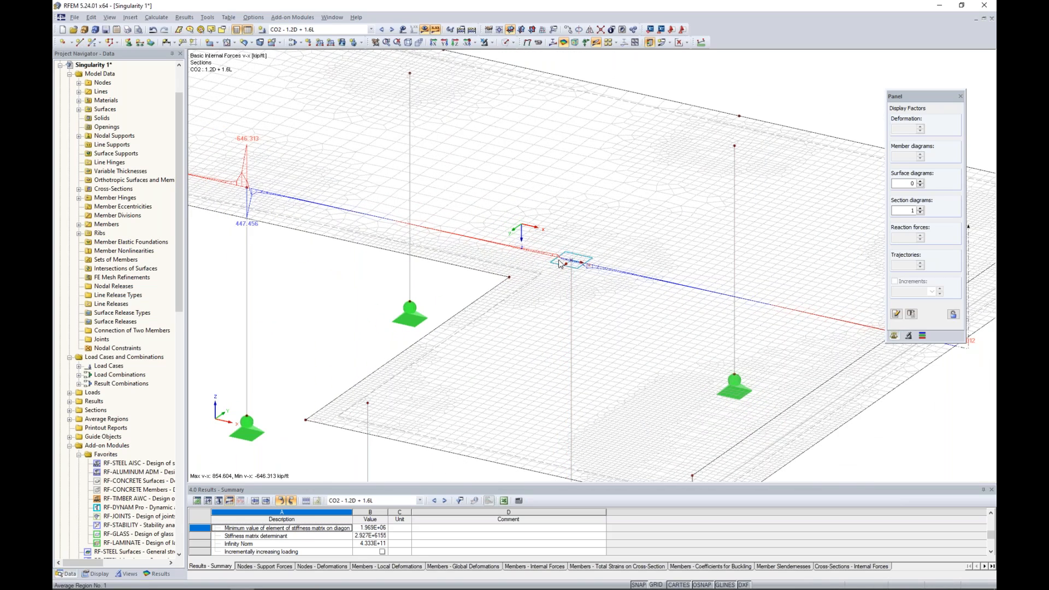
scroll(560, 257, down, 3)
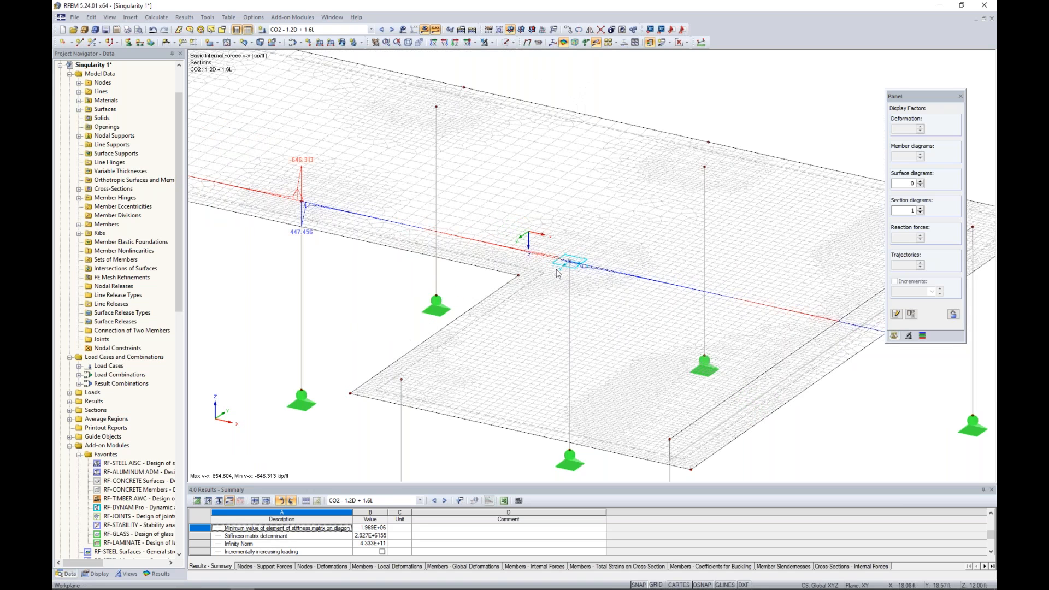
click(558, 269)
ctrl+drag(301, 202, 301, 202)
click(269, 285)
middle_drag(270, 285, 593, 384)
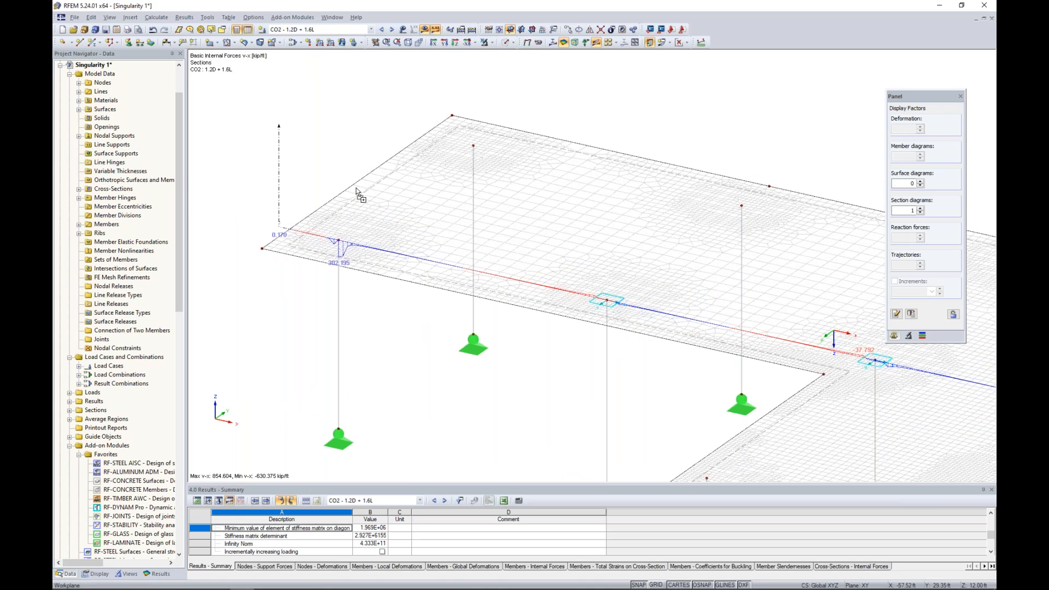
ctrl+drag(339, 241, 339, 240)
click(304, 318)
middle_drag(524, 334, 451, 277)
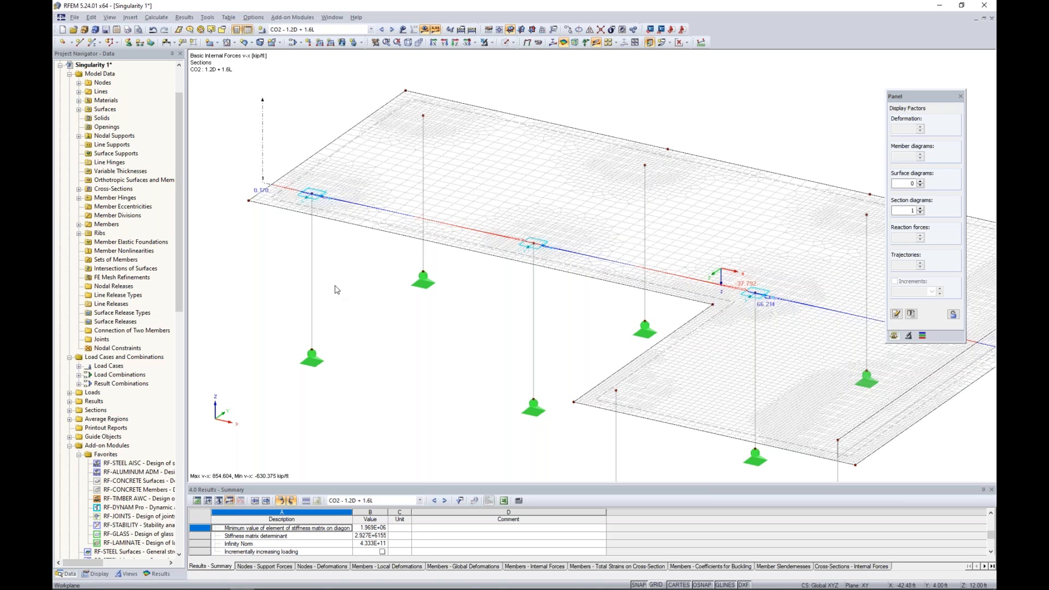
- View the section's result diagrams for only mx, my, vx and vy and inspect the averaged values at the columns
right_click(263, 149)
click(295, 180)
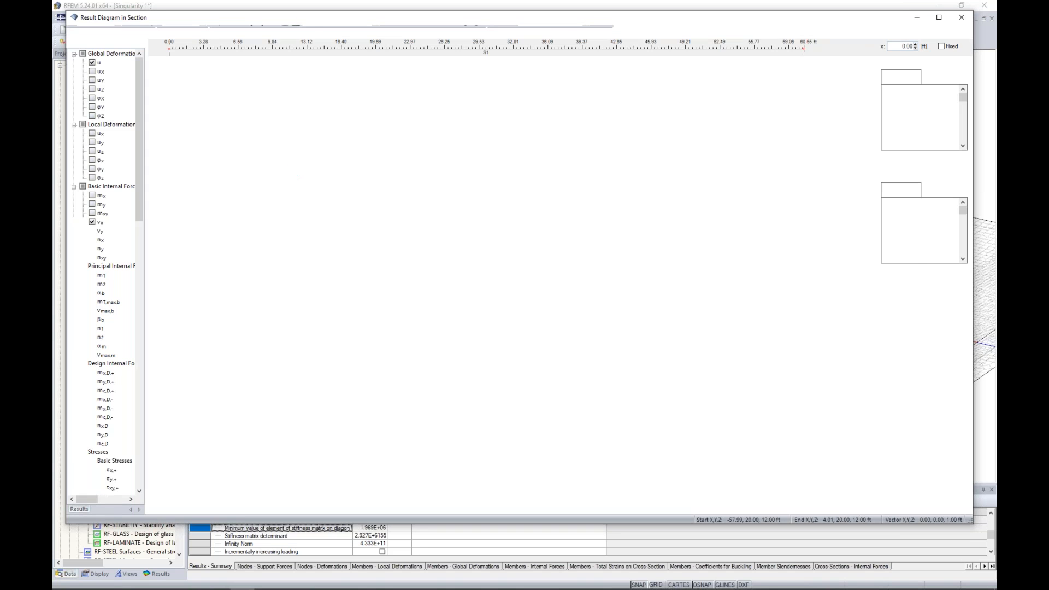
click(243, 32)
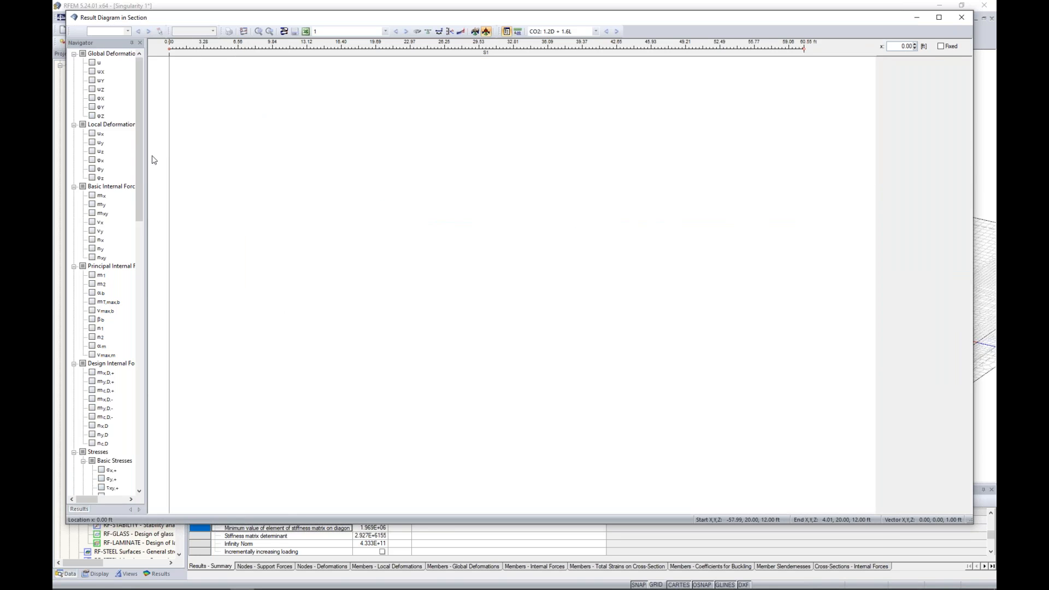
click(91, 196)
click(92, 205)
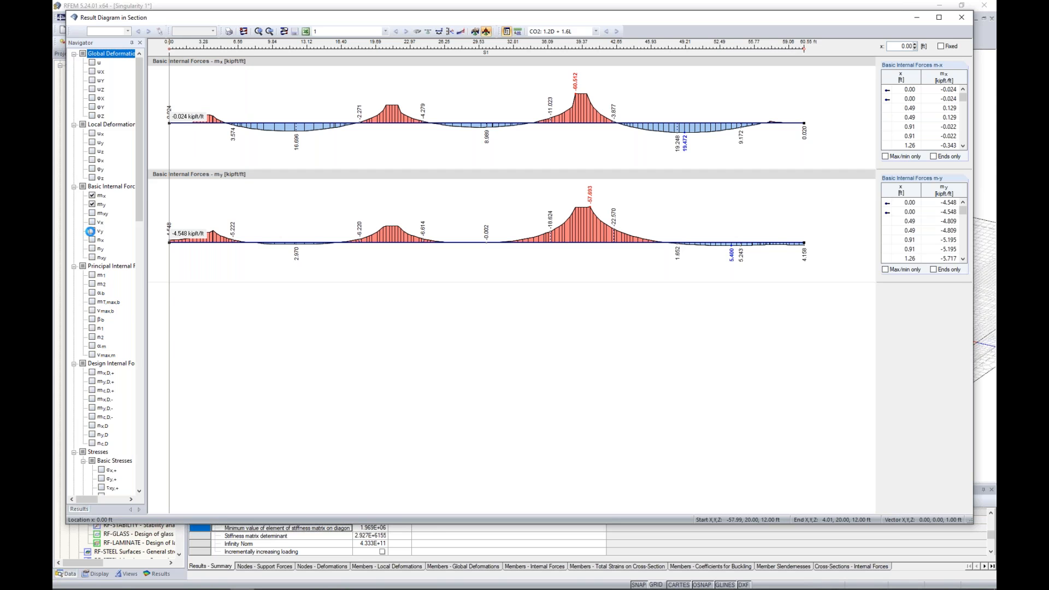
click(92, 223)
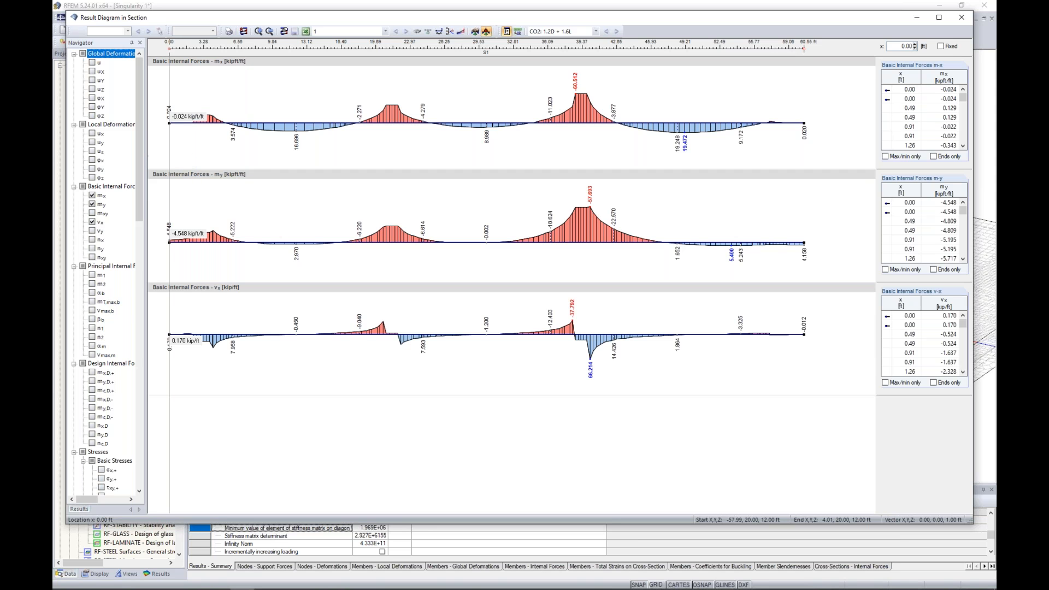
click(92, 231)
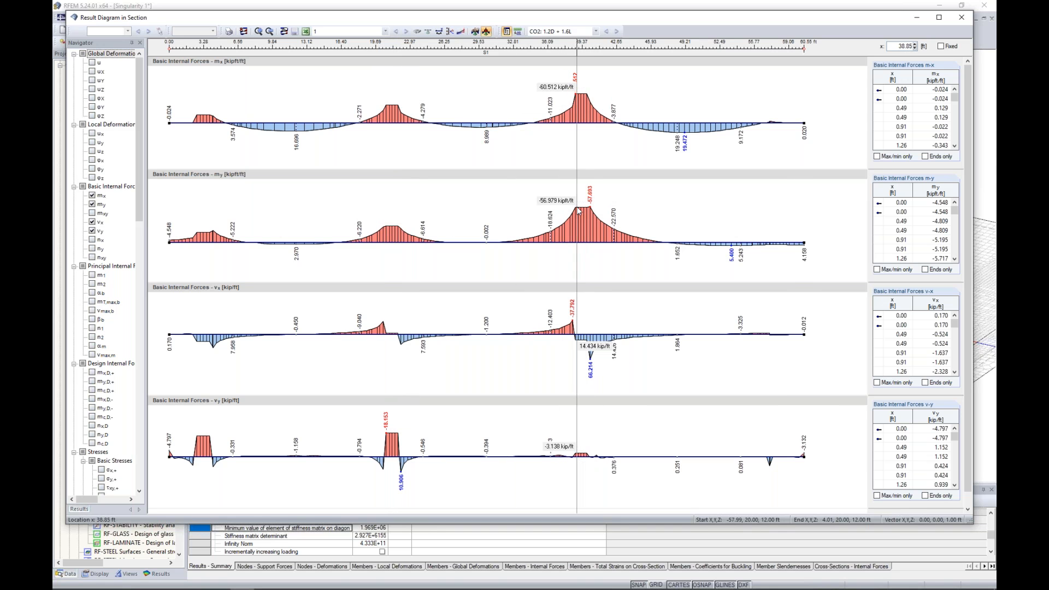
click(963, 19)
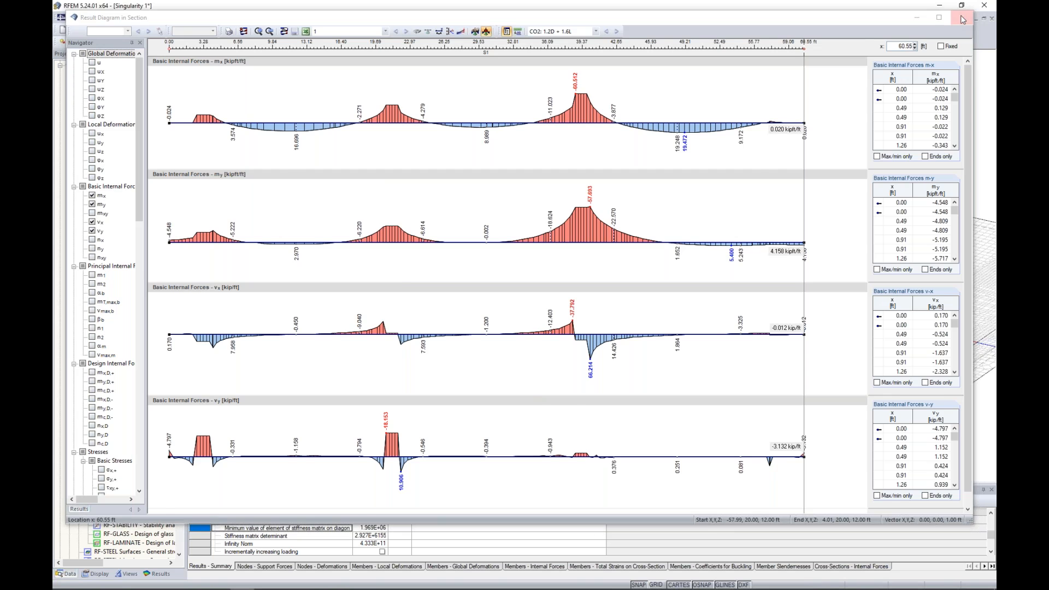
- Switch to the open Singularity 2 model and bring its wall, columns and line load into view
scroll(518, 310, down, 3)
middle_drag(508, 291, 464, 254)
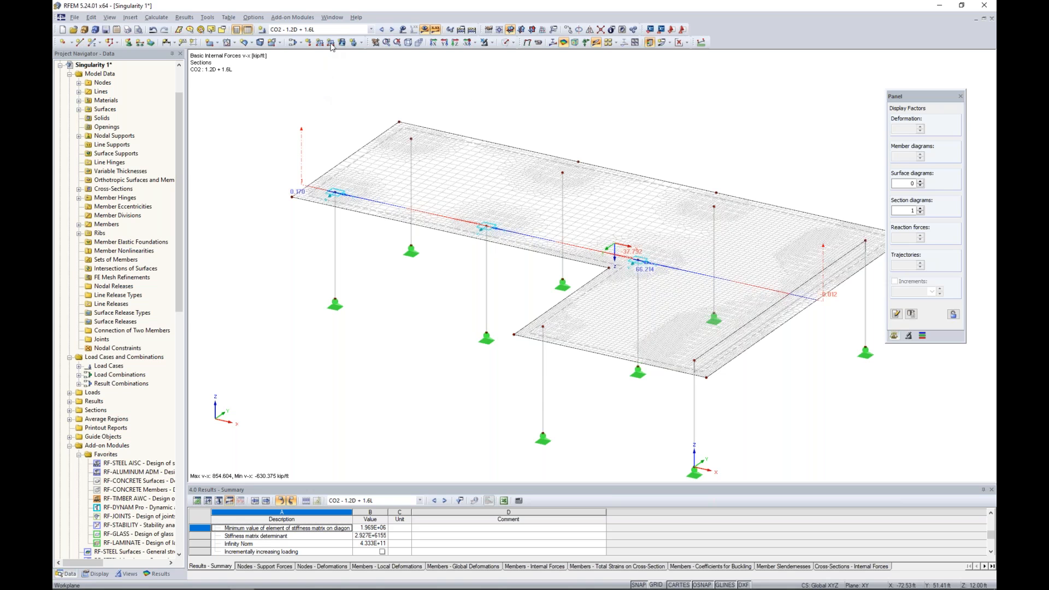
click(339, 19)
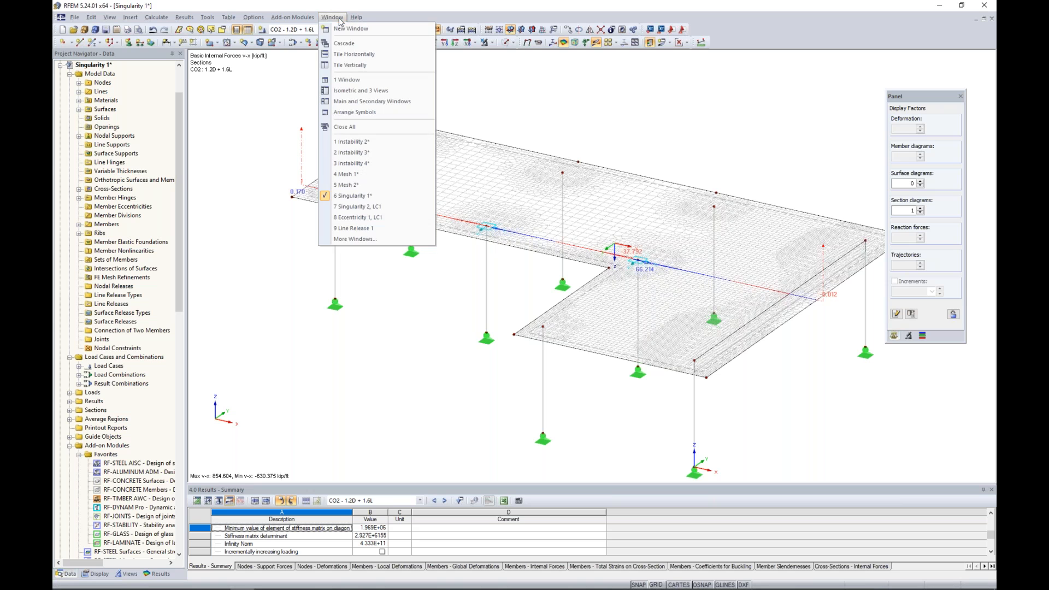
click(365, 207)
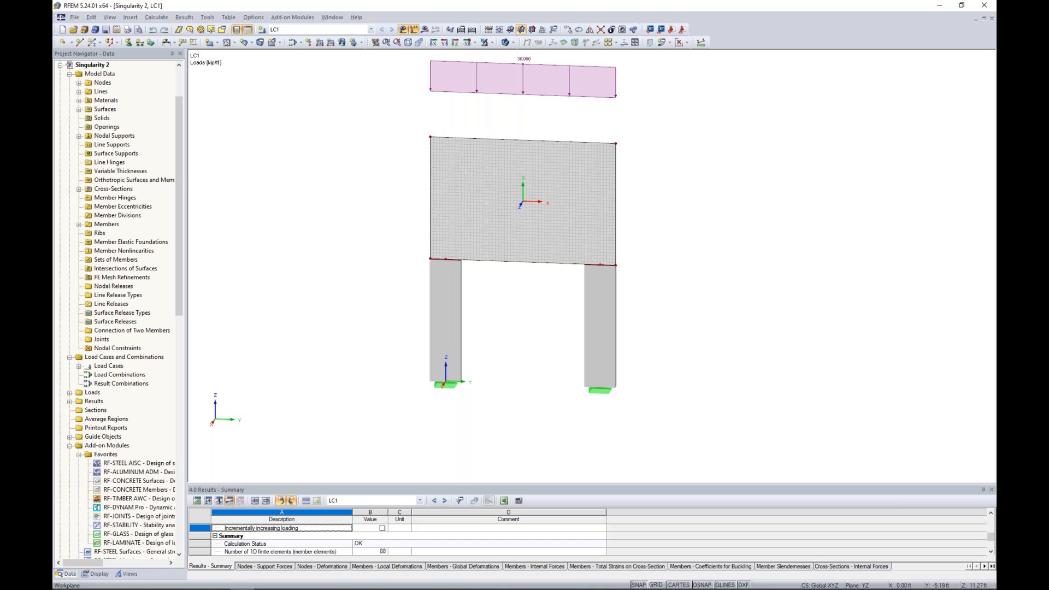
middle_drag(364, 209, 366, 242)
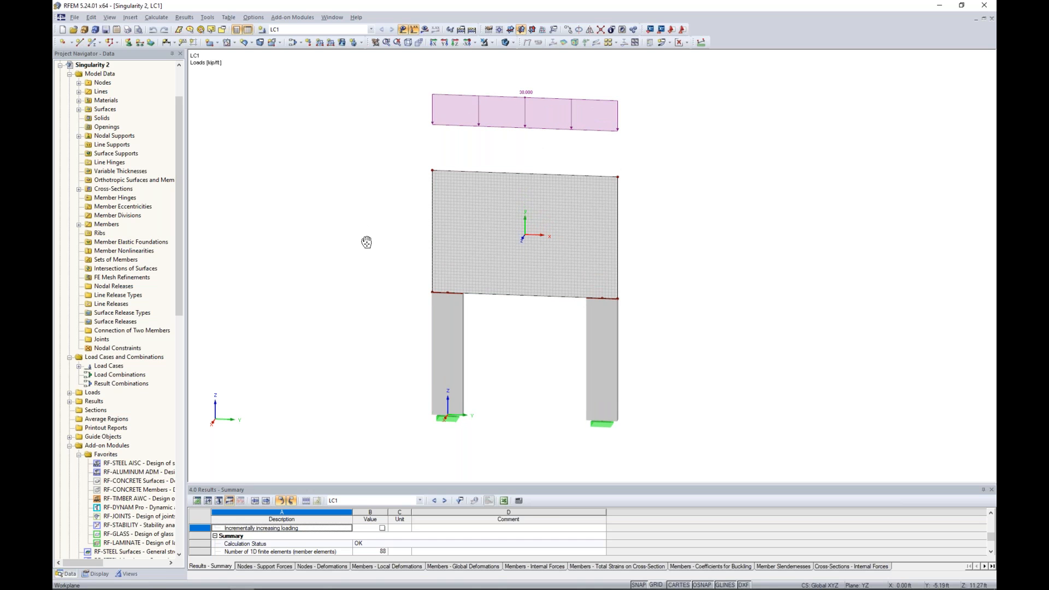
- Check the material, thickness and cross-section settings of the wall surface and its supporting column without changing them
click(492, 242)
double_click(491, 241)
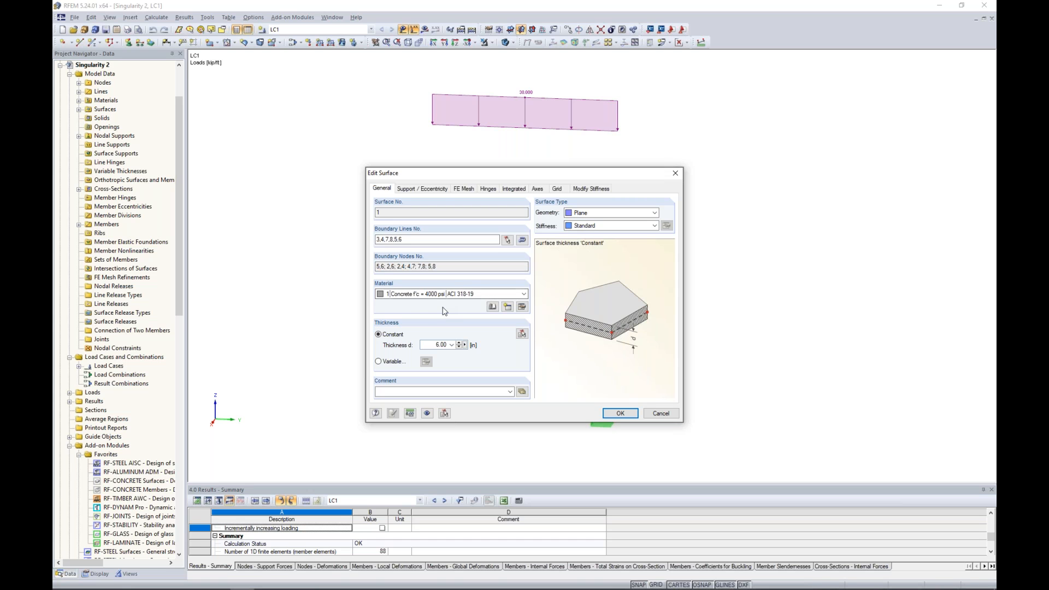
click(661, 413)
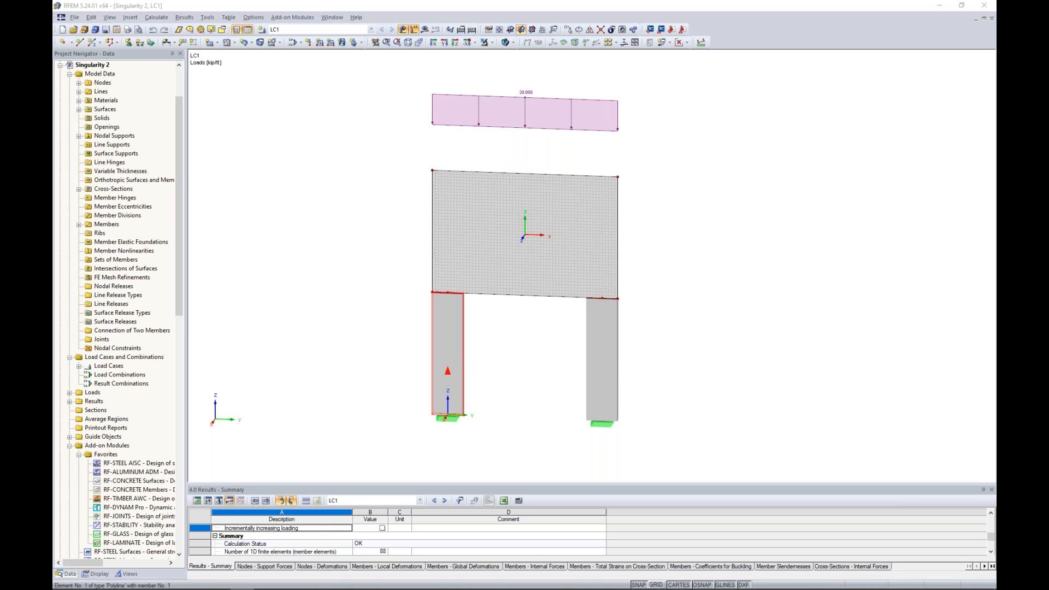
double_click(448, 353)
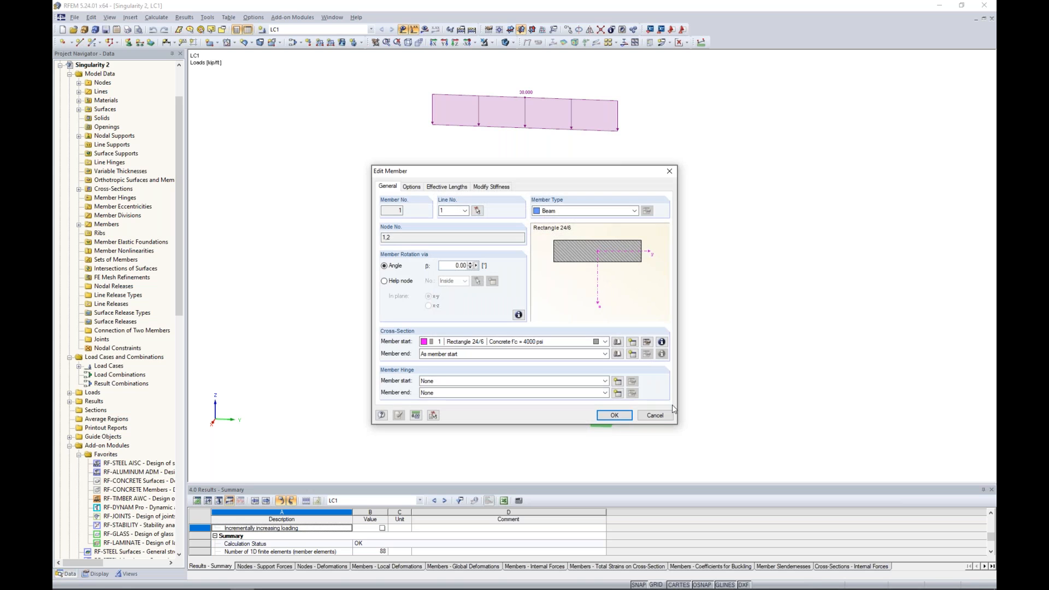
click(662, 418)
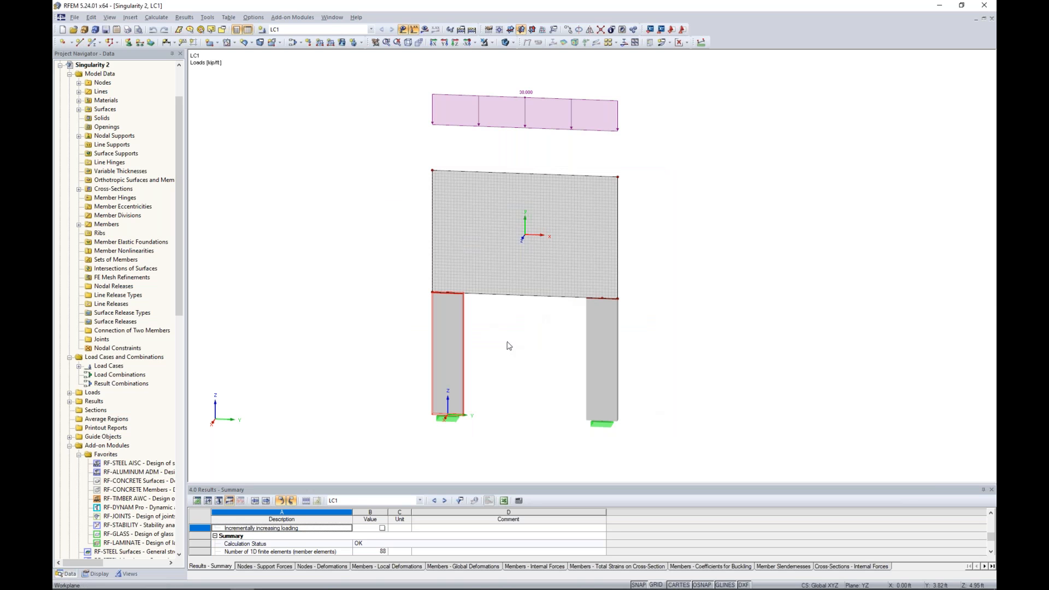
- Display the model as wireframe and examine the node where the column at the origin meets the wall
click(513, 43)
click(521, 54)
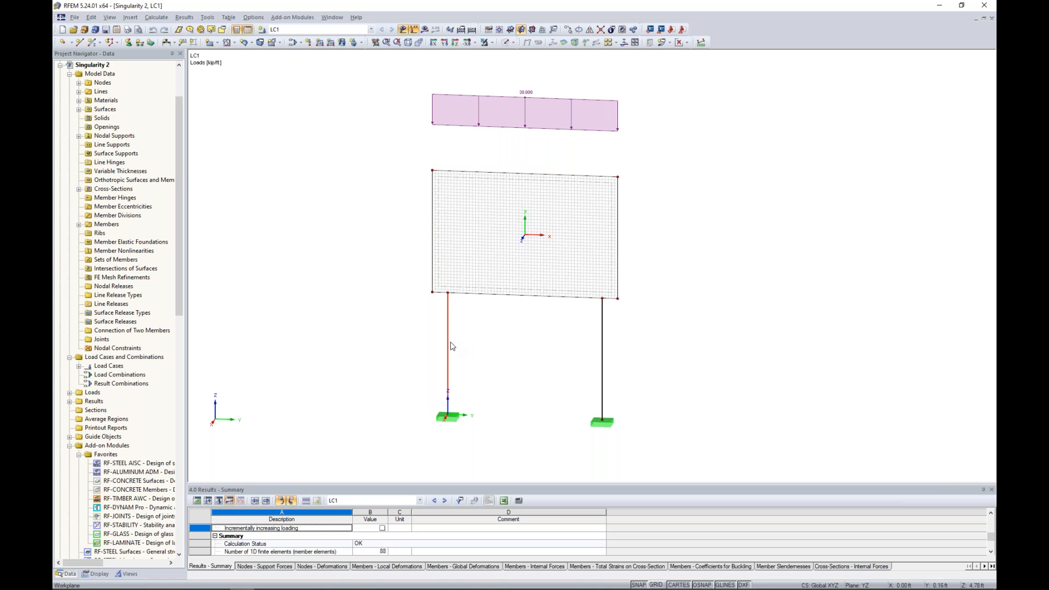
scroll(453, 346, up, 2)
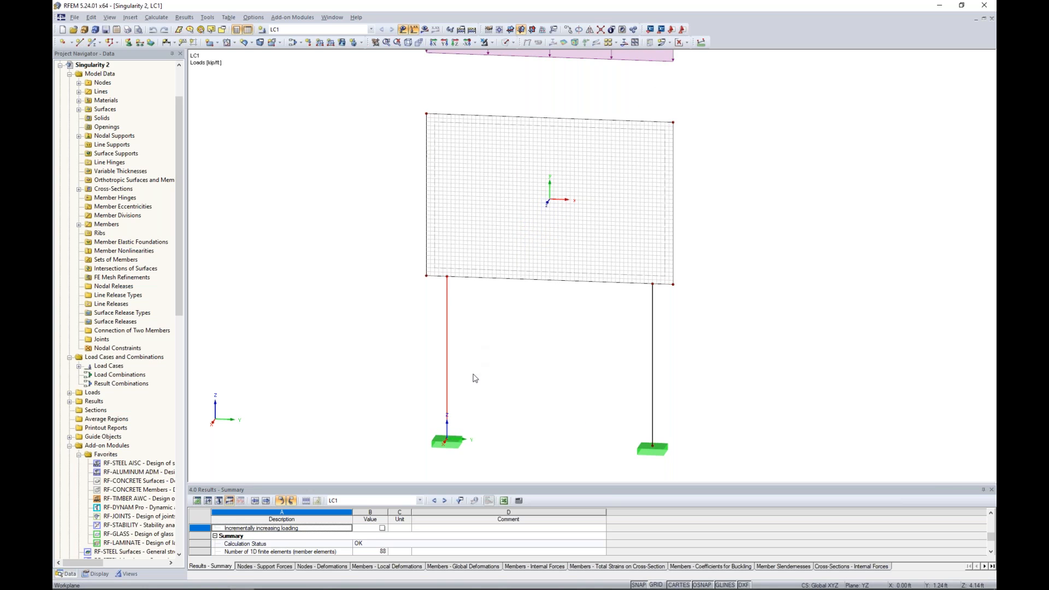
scroll(438, 293, up, 3)
scroll(464, 272, up, 3)
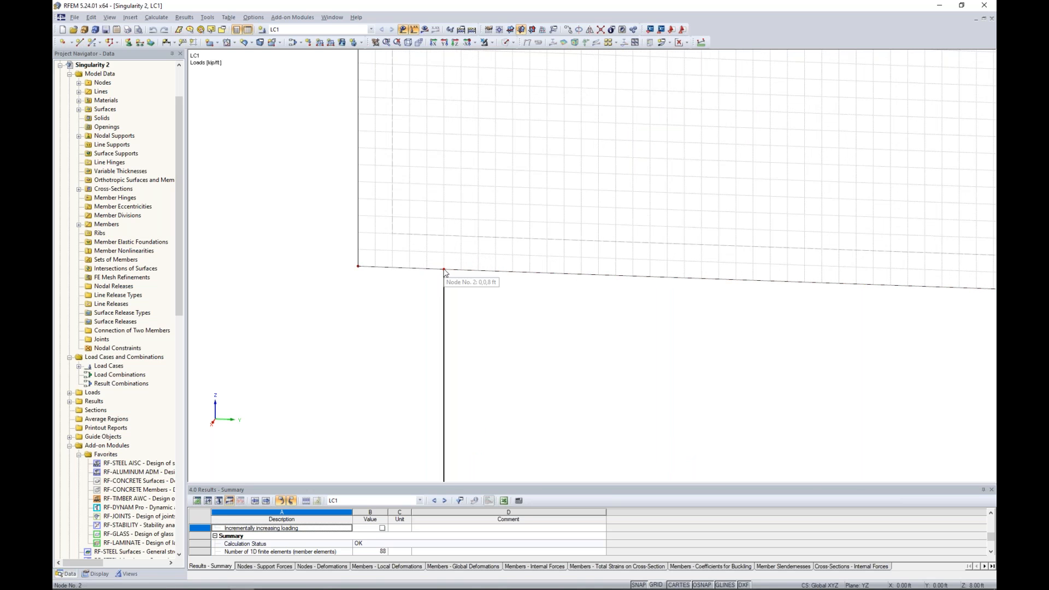
scroll(445, 271, down, 5)
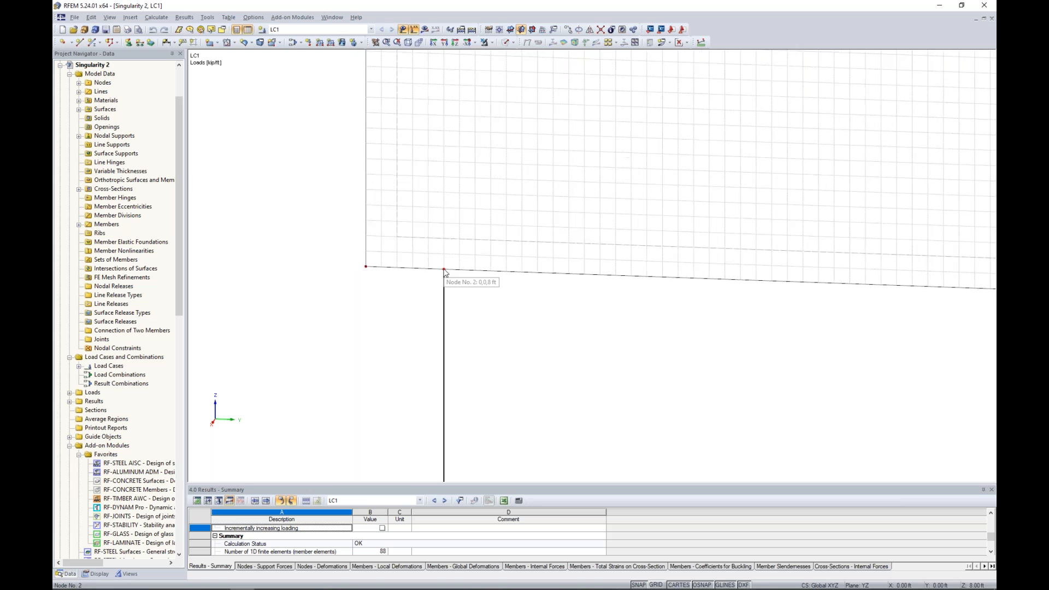
scroll(444, 270, down, 1)
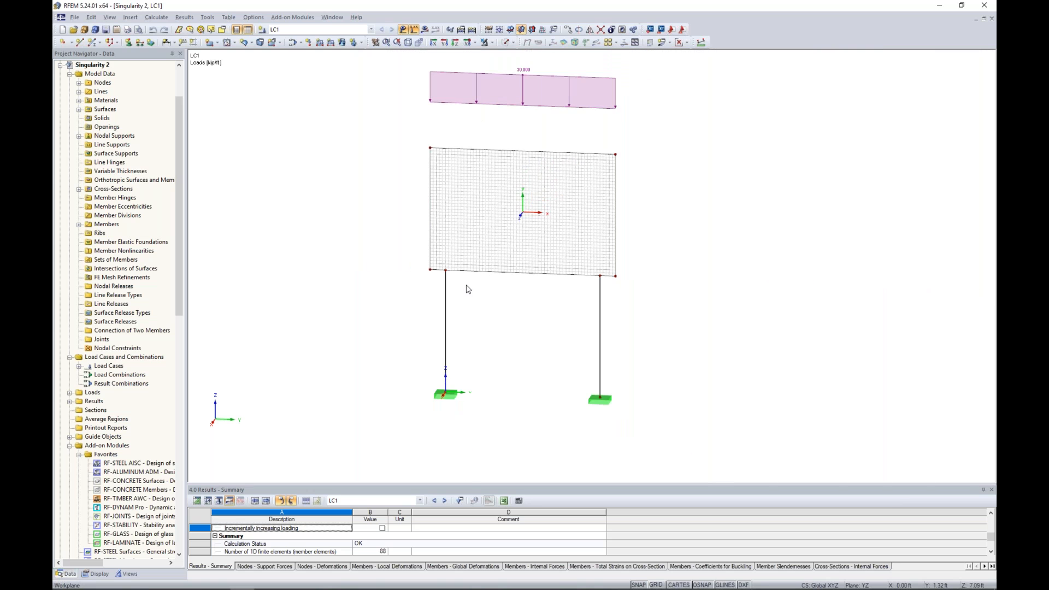
middle_drag(512, 296, 471, 331)
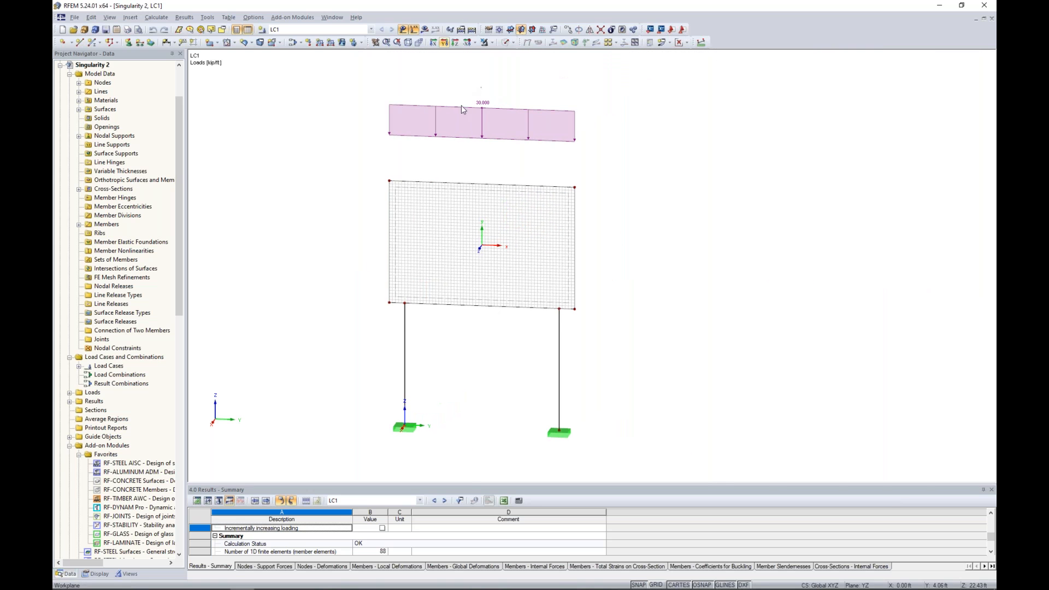
- Show the LC1 global deformation results and examine the wall's deformed edge at the column at the origin
click(436, 29)
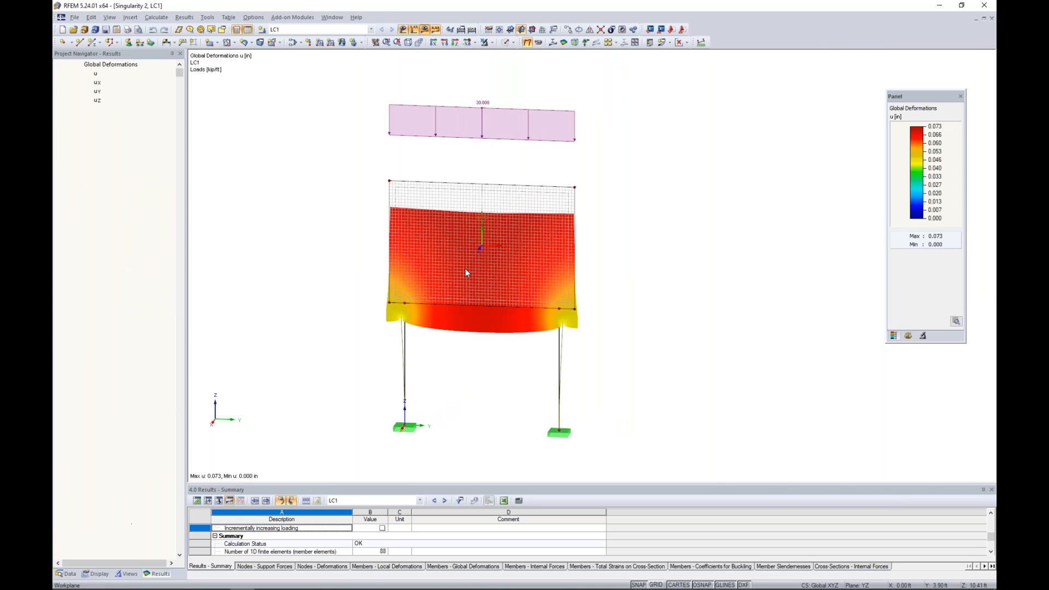
middle_drag(350, 293, 356, 238)
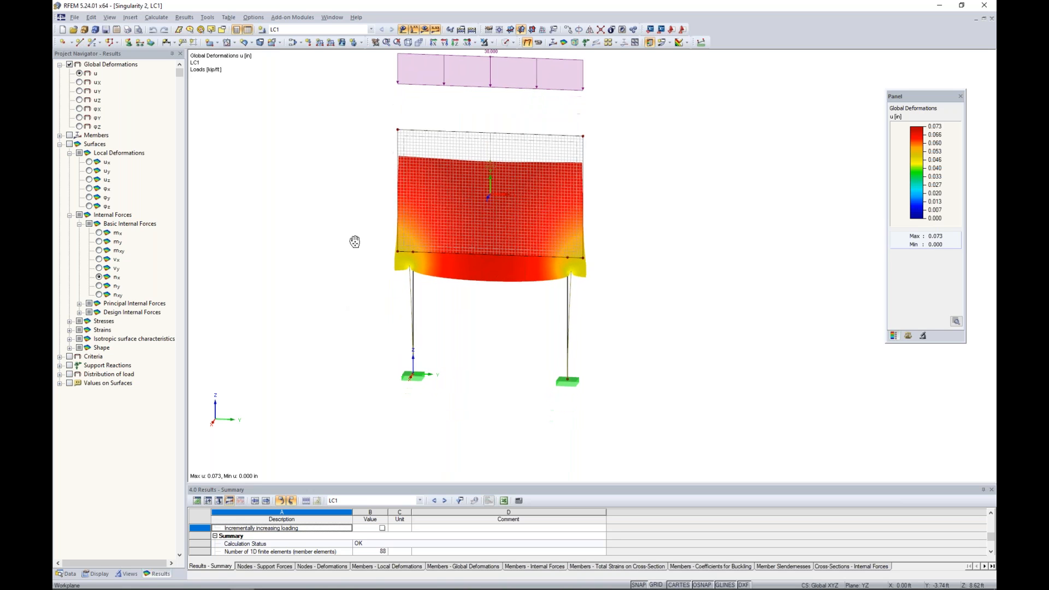
scroll(408, 276, up, 3)
scroll(413, 269, up, 5)
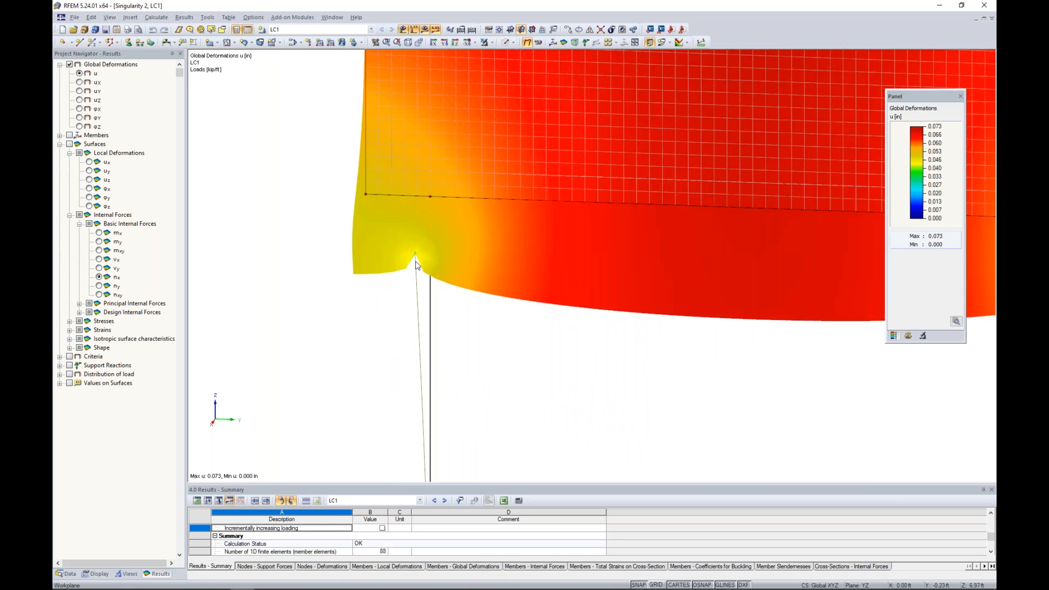
middle_drag(459, 304, 577, 344)
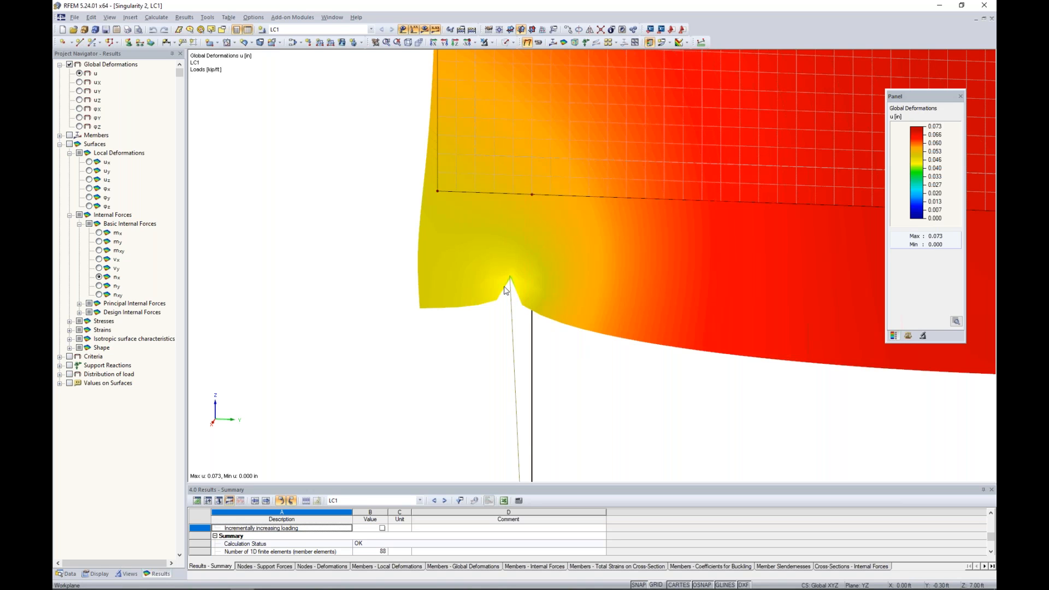
- Display the basic internal force n-y on the wall for LC1 and examine its concentration at the column connections
scroll(505, 289, down, 6)
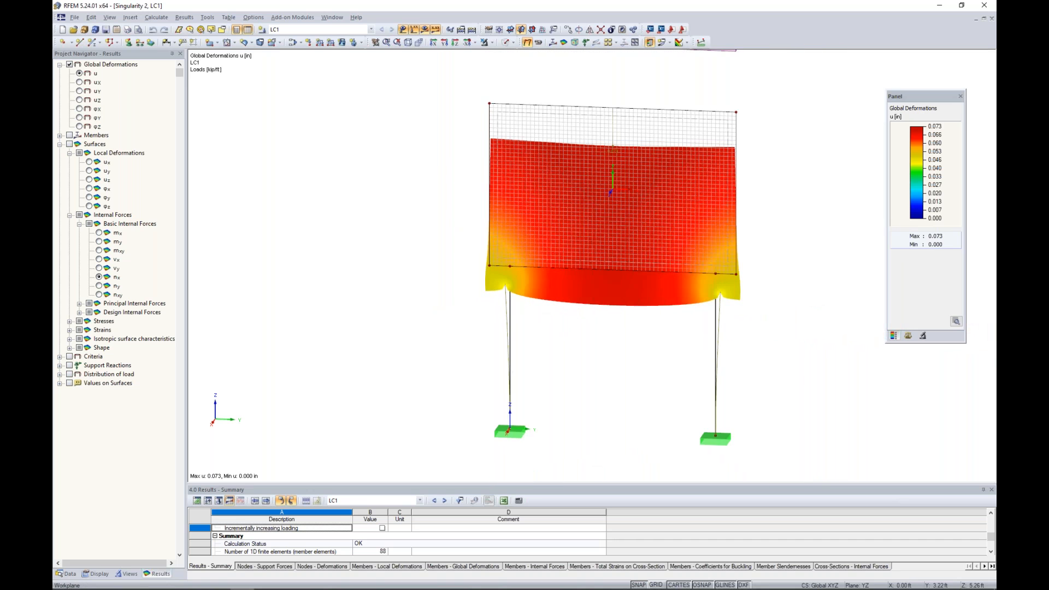
middle_drag(576, 327, 513, 321)
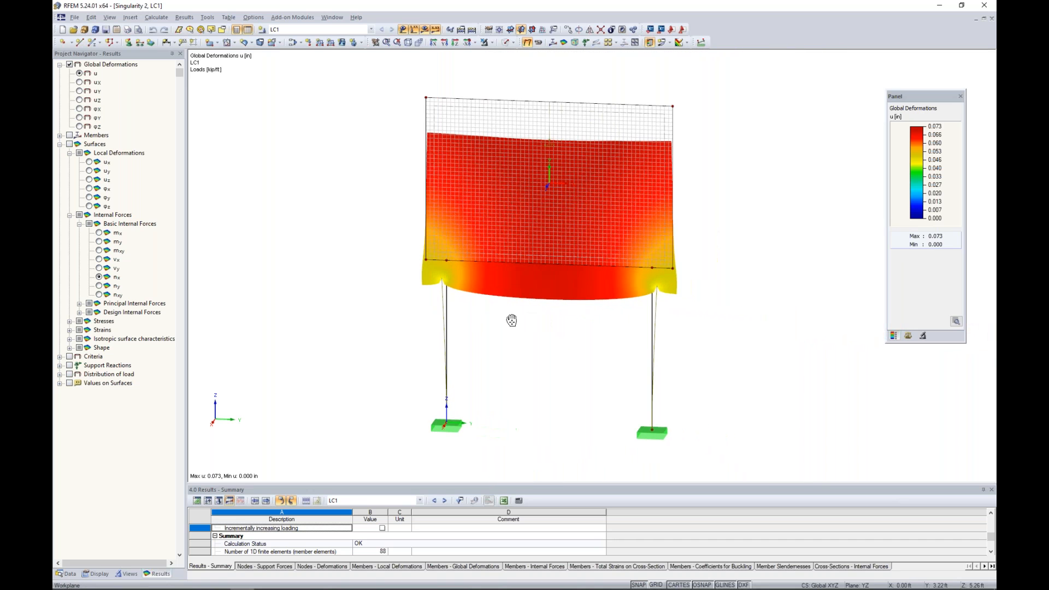
click(99, 286)
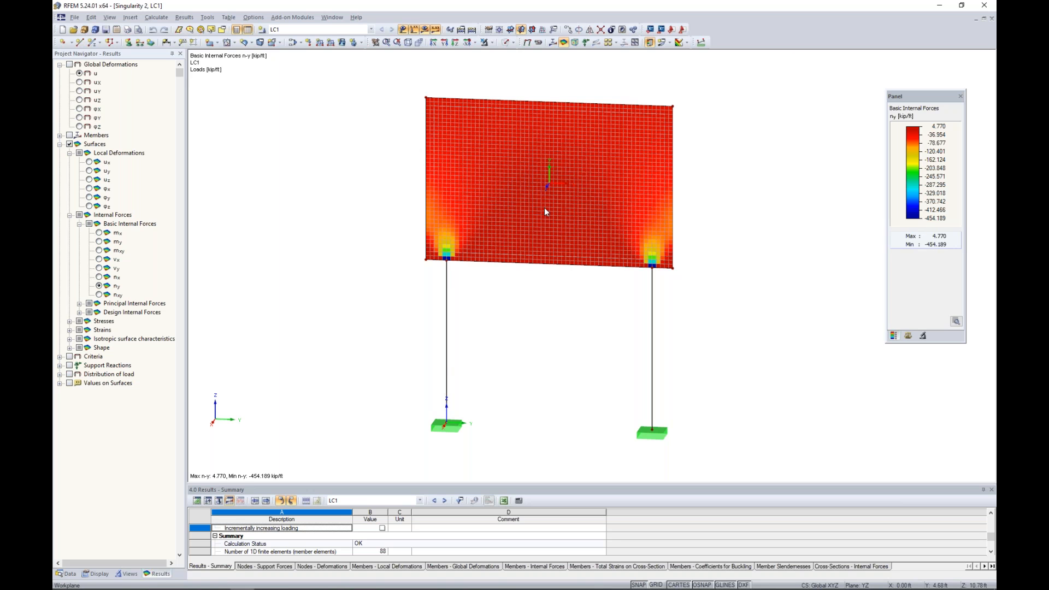
scroll(445, 261, up, 5)
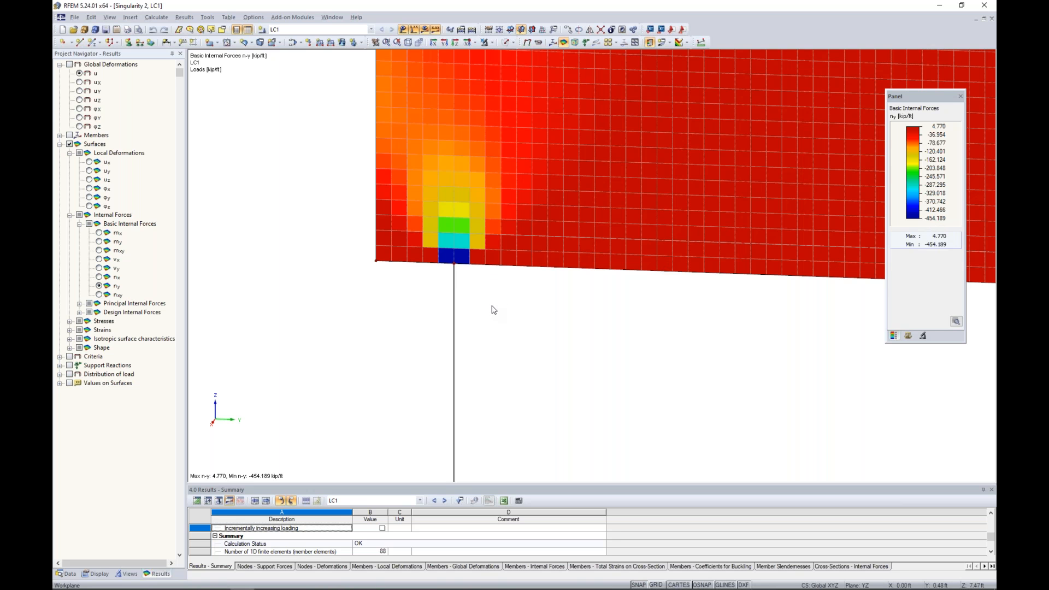
scroll(493, 310, down, 5)
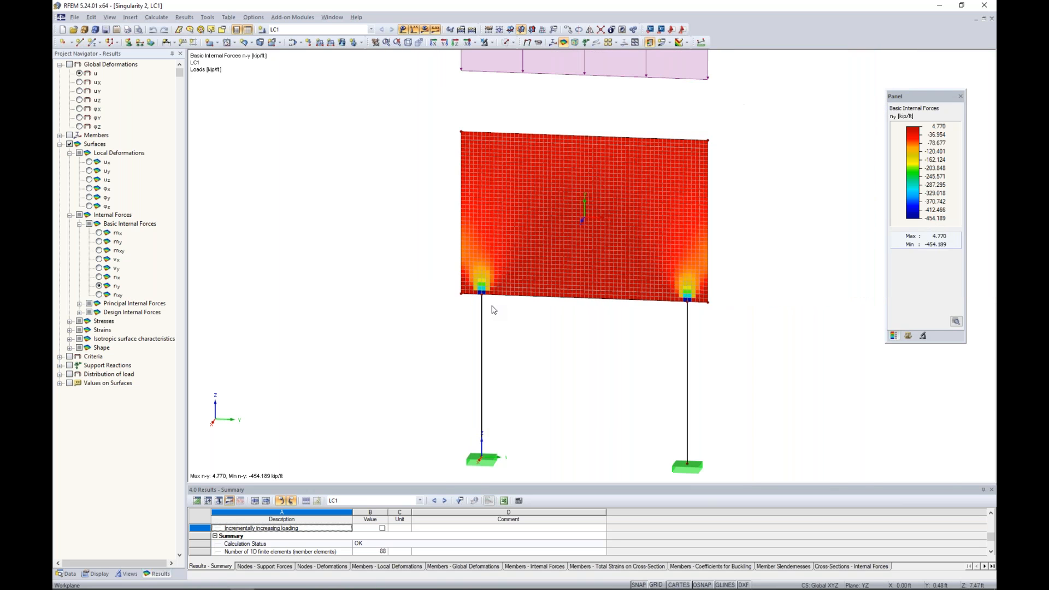
middle_drag(565, 319, 486, 293)
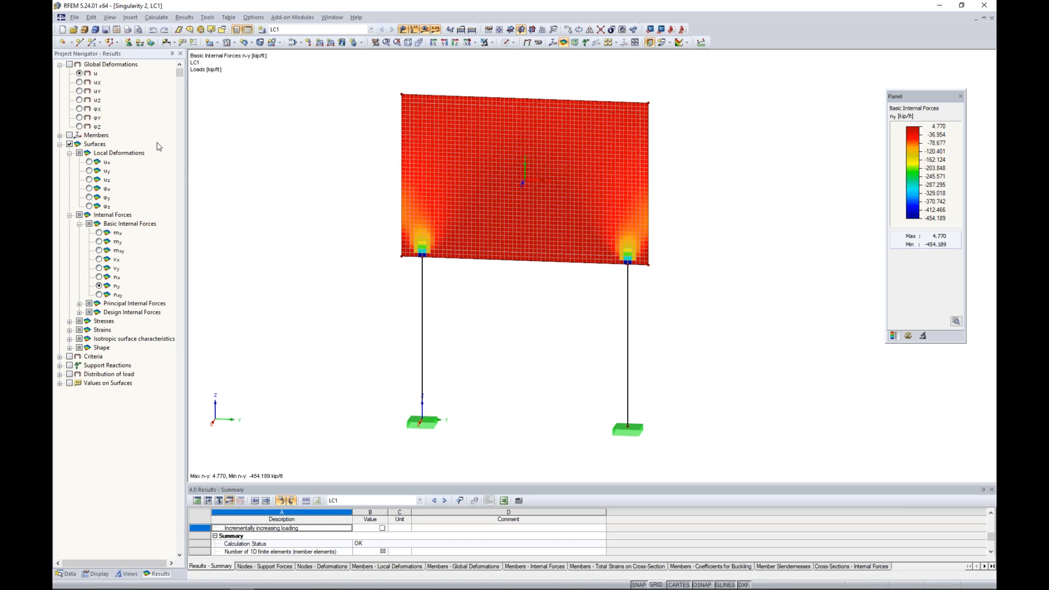
- Start a new single member of type Rigid and accept deleting the existing results and FE mesh
click(93, 42)
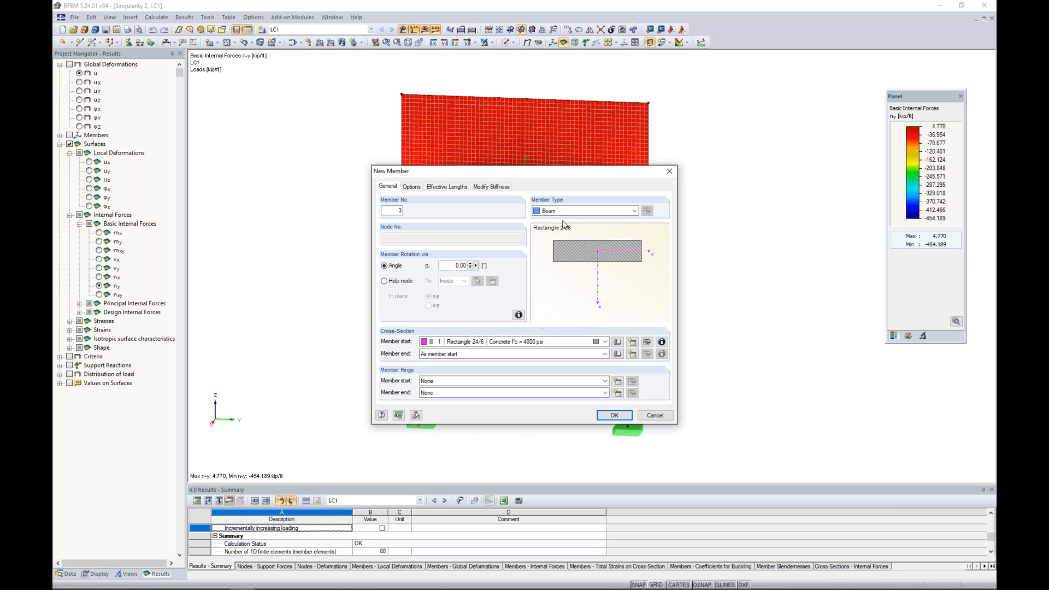
click(564, 213)
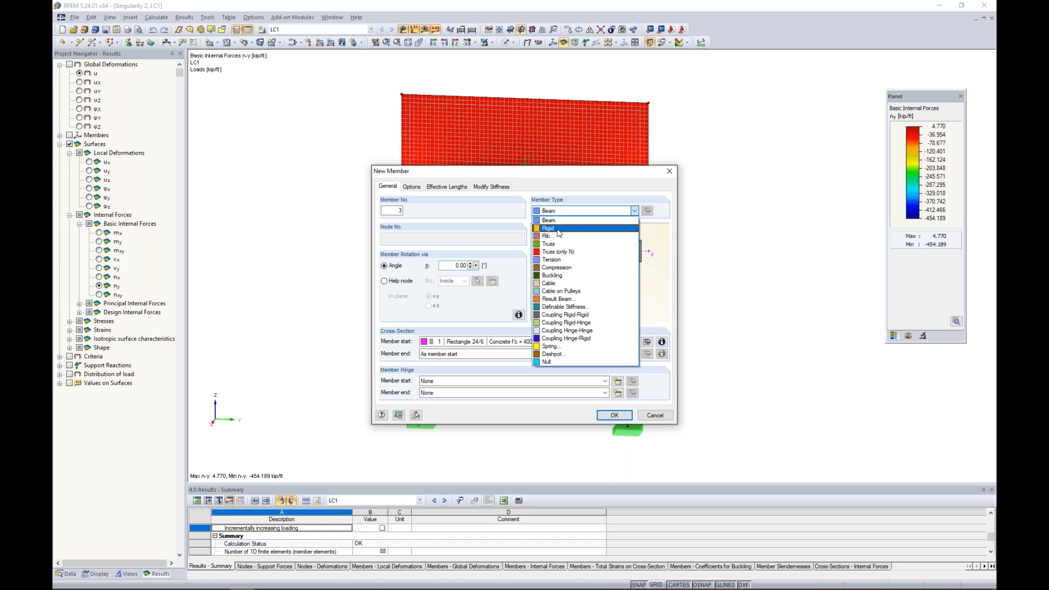
click(559, 229)
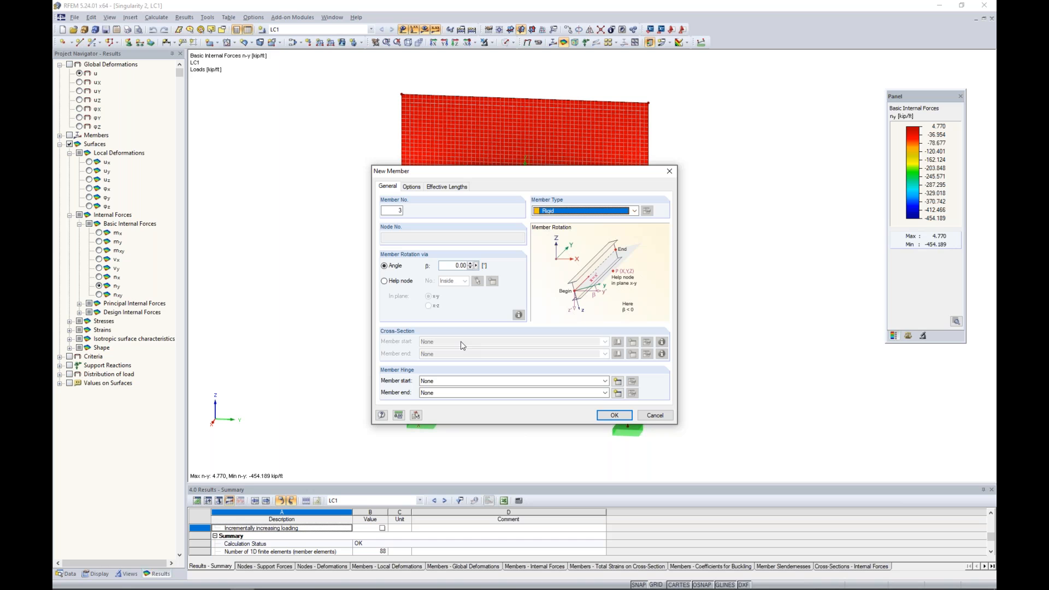
click(615, 416)
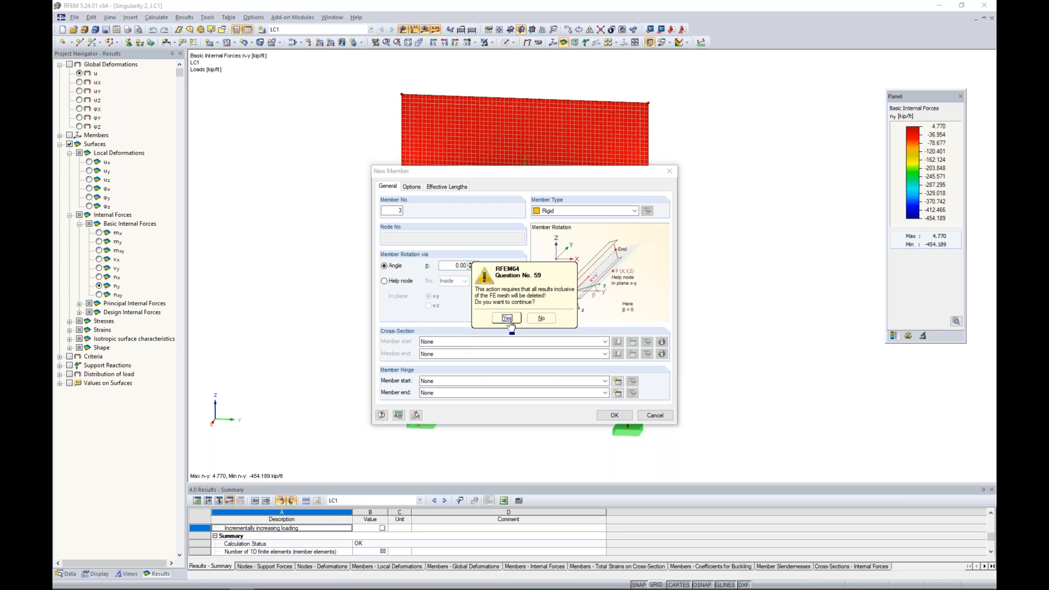
click(511, 322)
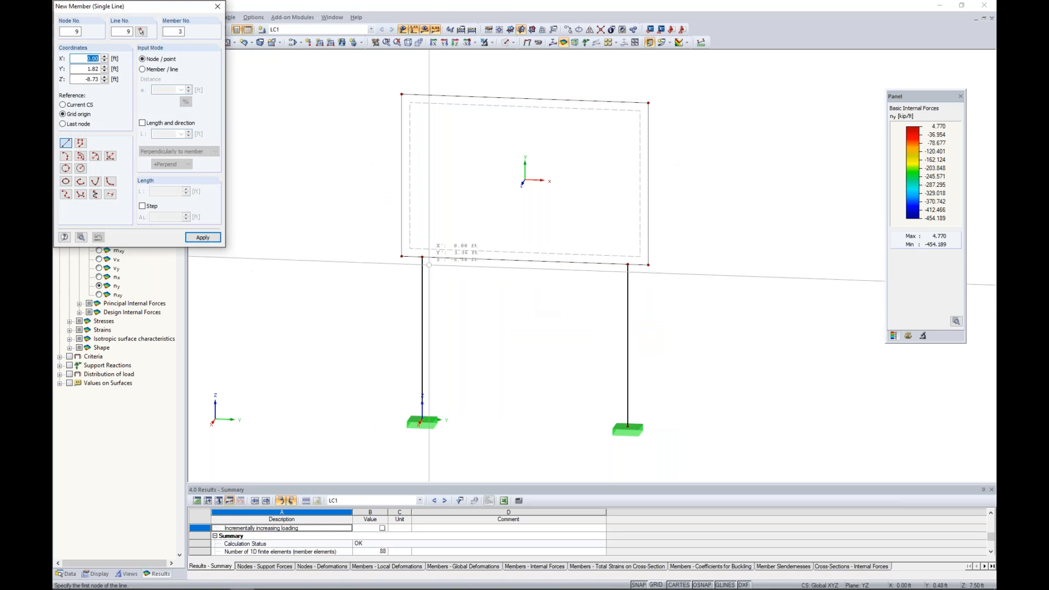
- Draw two 1 ft rigid members along the wall's bottom edge from the origin column's top node, one to the wall corner and one inward
scroll(421, 257, up, 5)
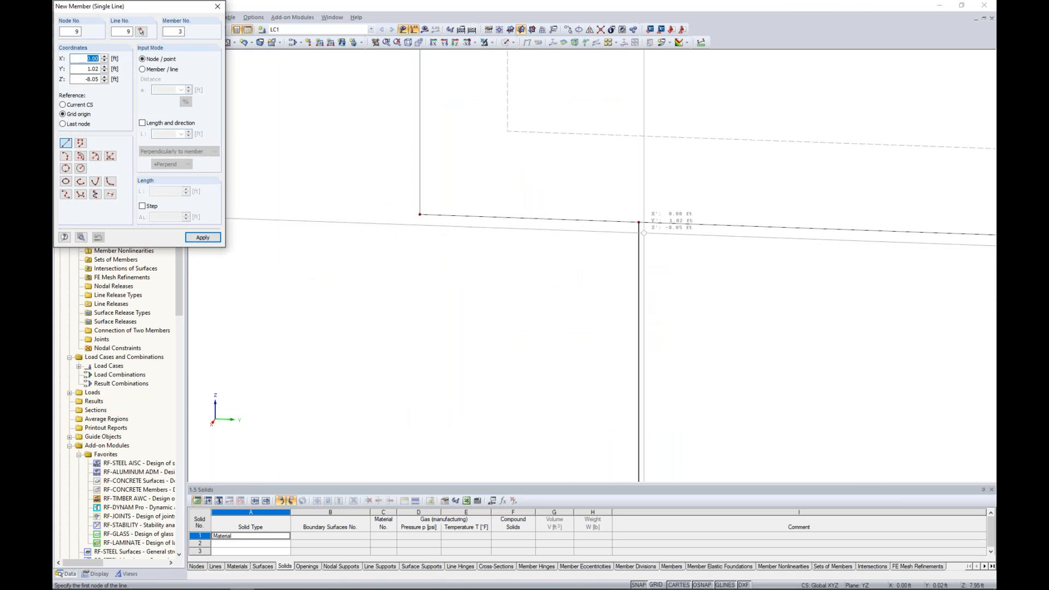
click(640, 225)
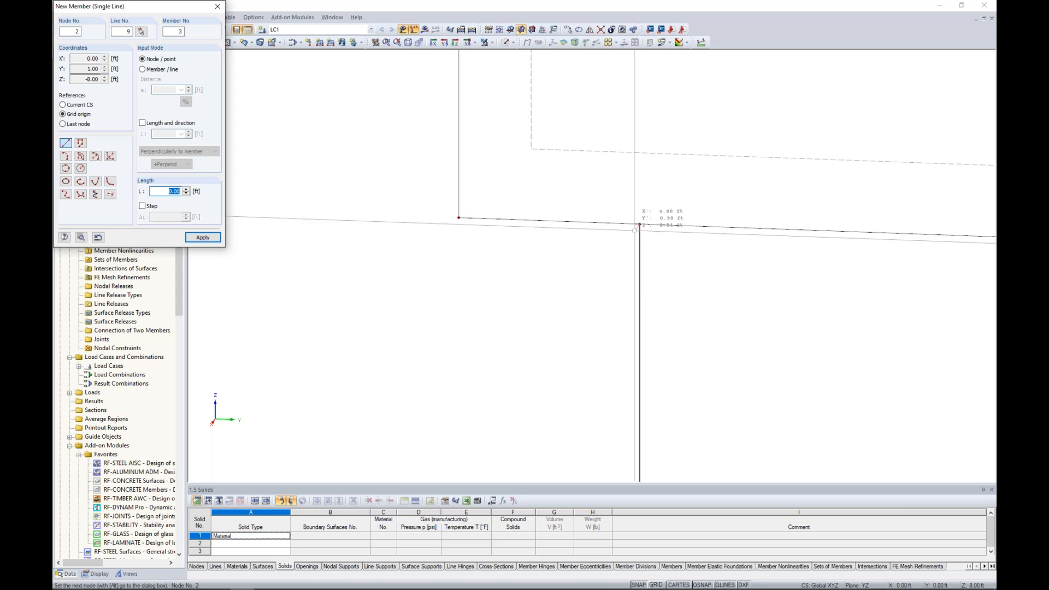
click(459, 218)
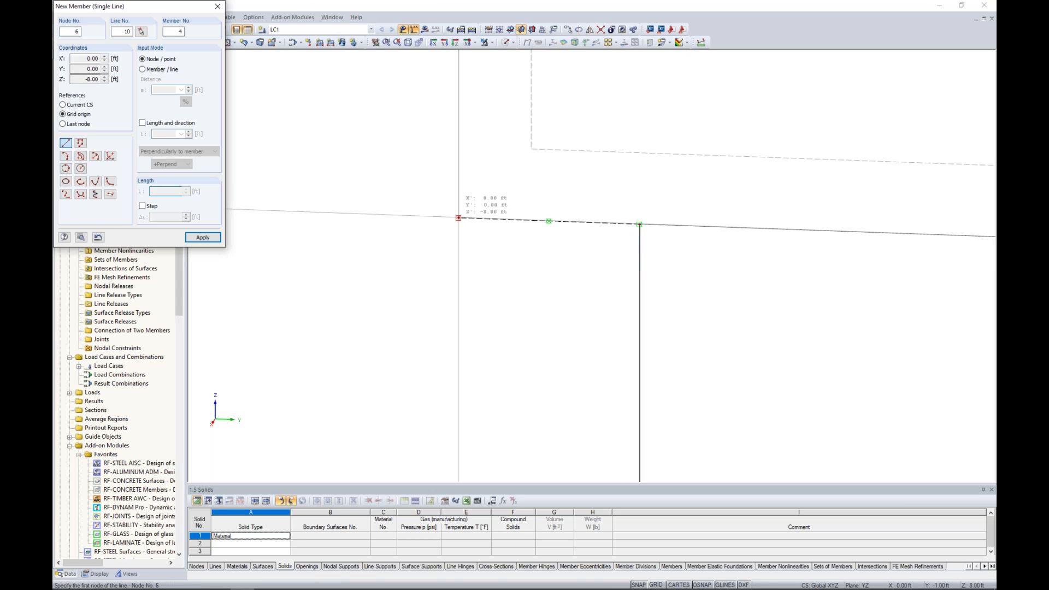
middle_drag(675, 270, 571, 241)
click(516, 195)
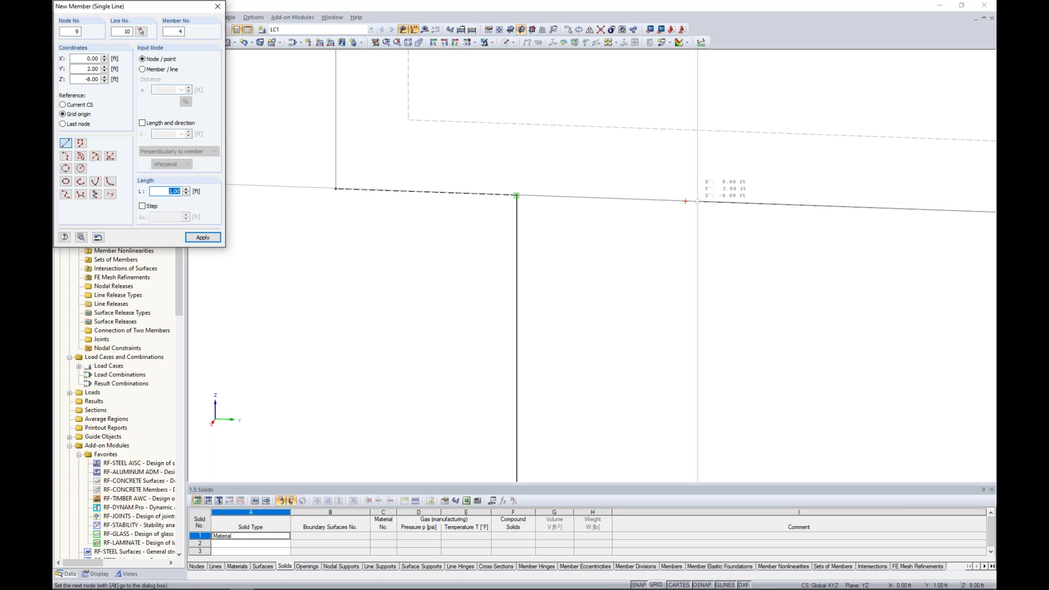
click(687, 201)
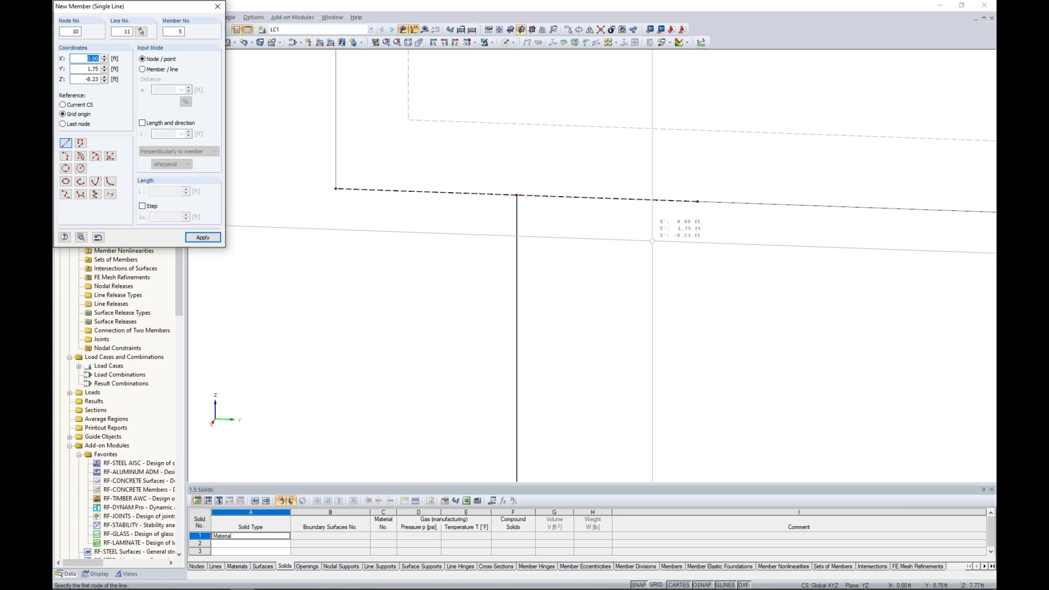
key(Escape)
scroll(654, 244, down, 15)
middle_drag(716, 274, 462, 211)
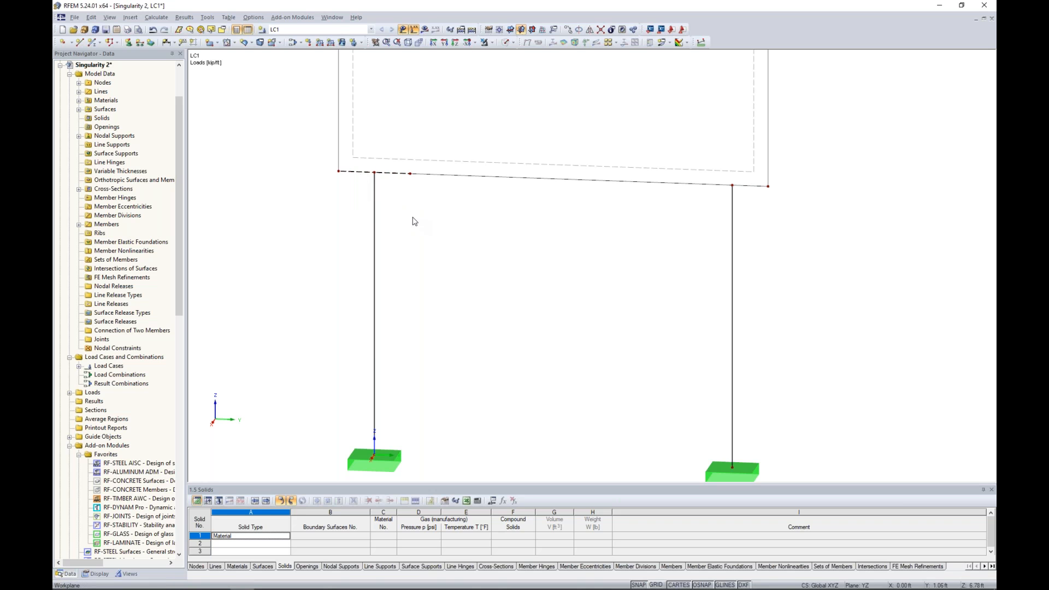
- Compare the rigid members with the rendered column width and copy both of them to the top of the other column
click(506, 42)
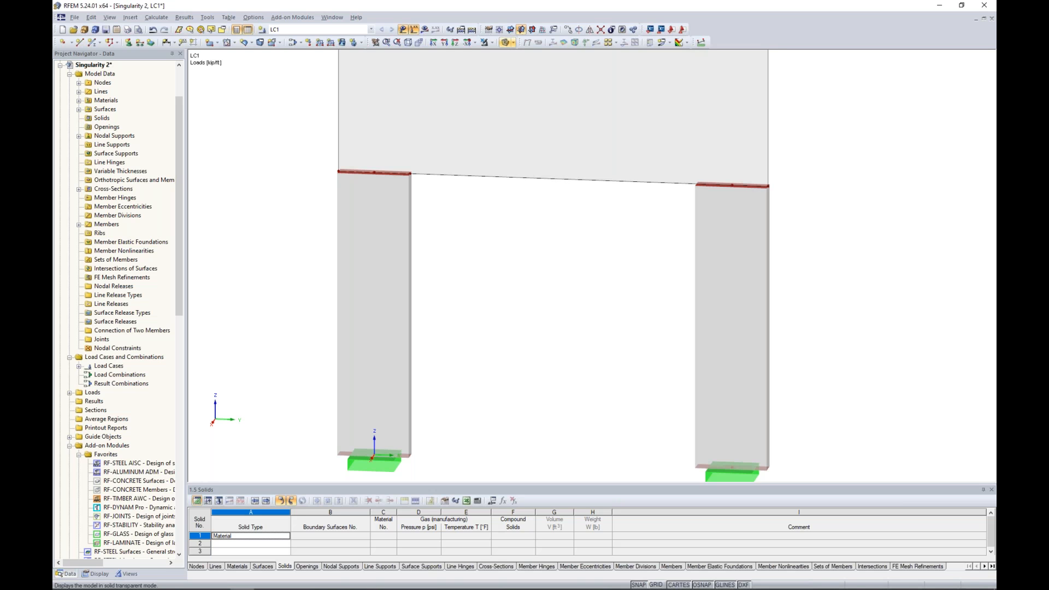
click(507, 42)
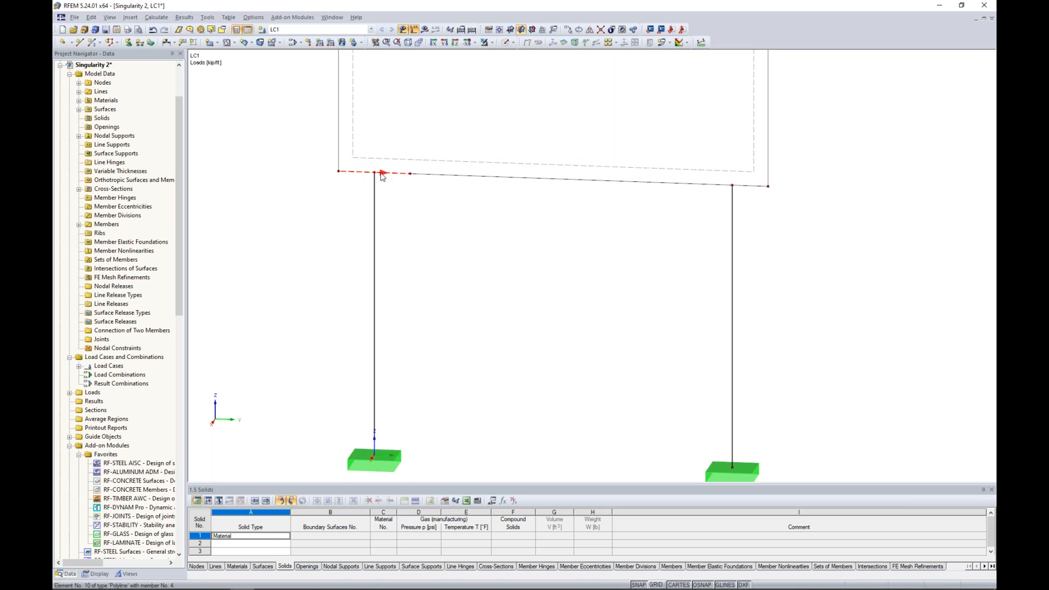
ctrl+drag(377, 172, 733, 187)
scroll(785, 253, down, 5)
middle_drag(786, 253, 655, 294)
scroll(723, 287, down, 1)
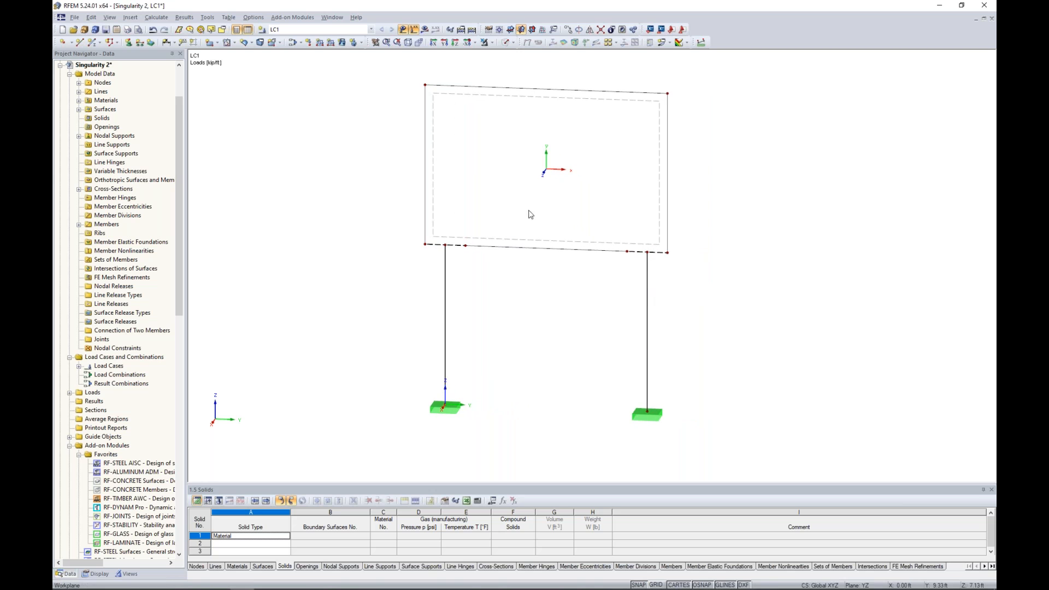
- Recalculate LC1 and show the global deformations u to examine the wall's deformed bottom edge at both columns
click(424, 30)
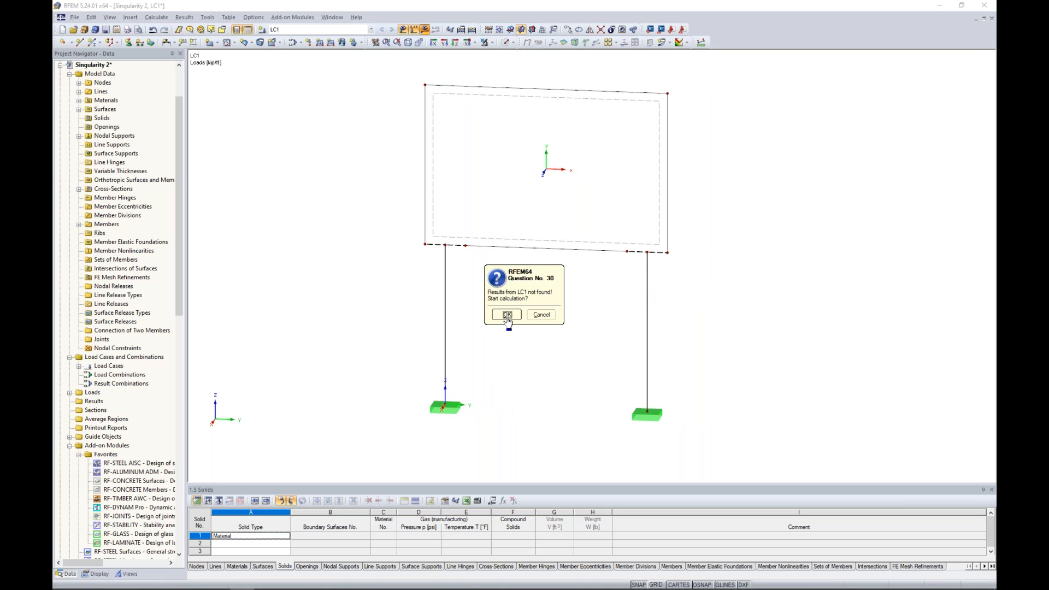
click(505, 321)
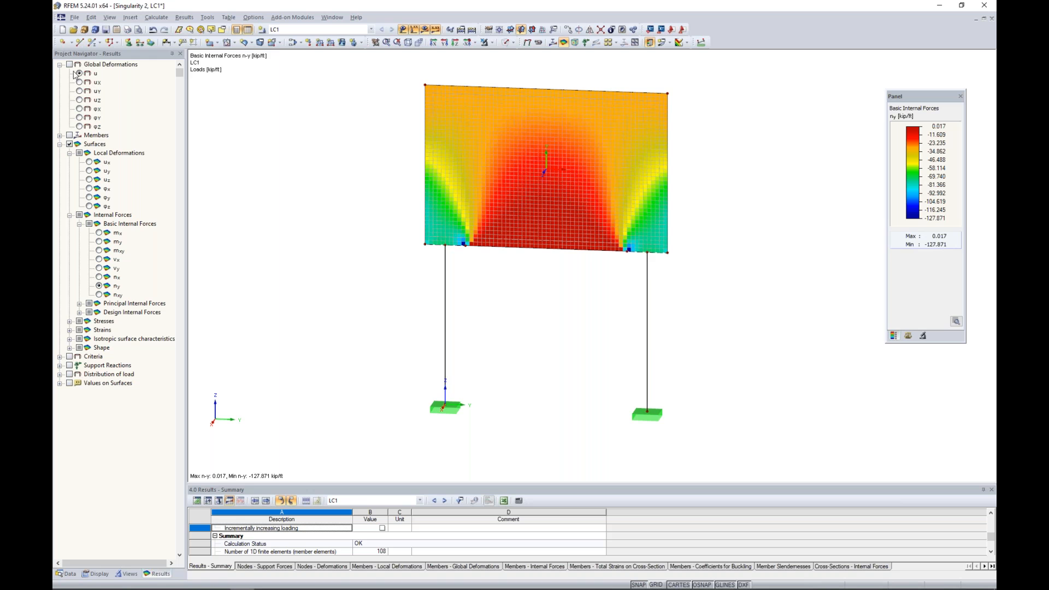
scroll(431, 287, up, 5)
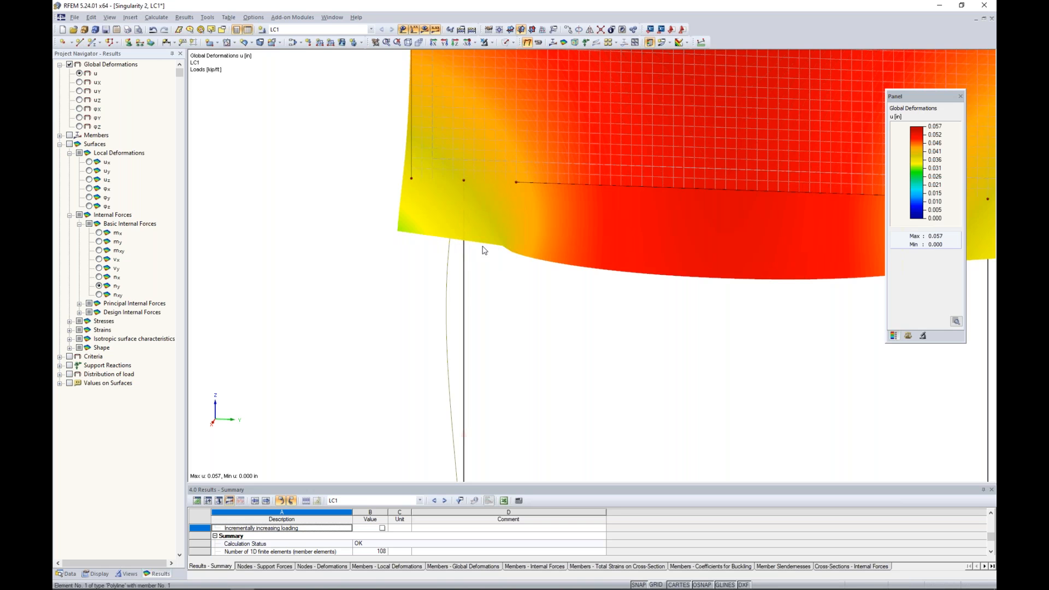
scroll(548, 266, down, 2)
middle_drag(548, 282, 368, 251)
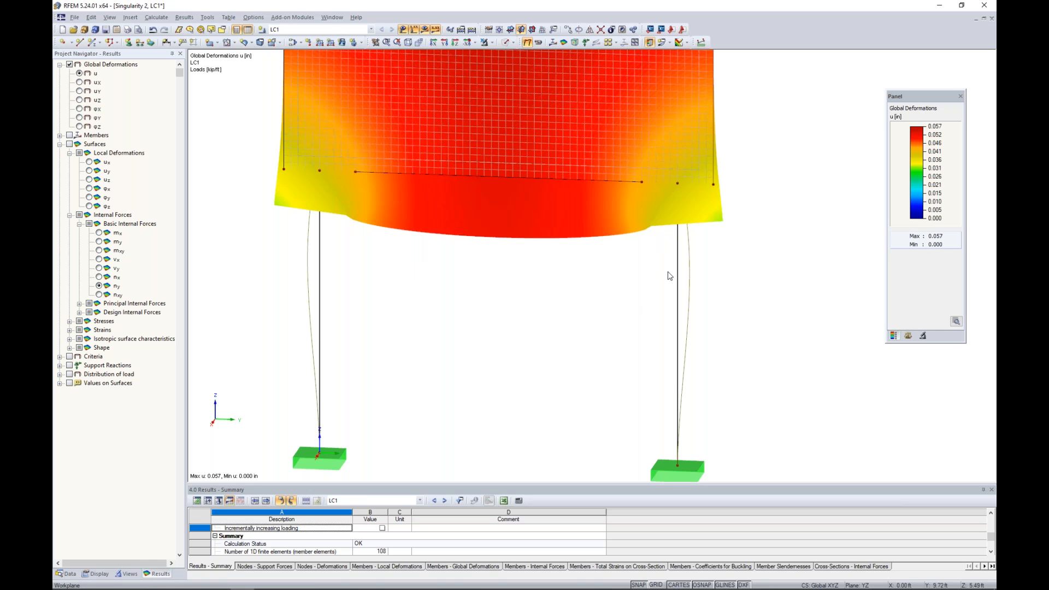
- Display the surface internal force n-y again and examine its distribution around the inner end of the rigid members
click(70, 145)
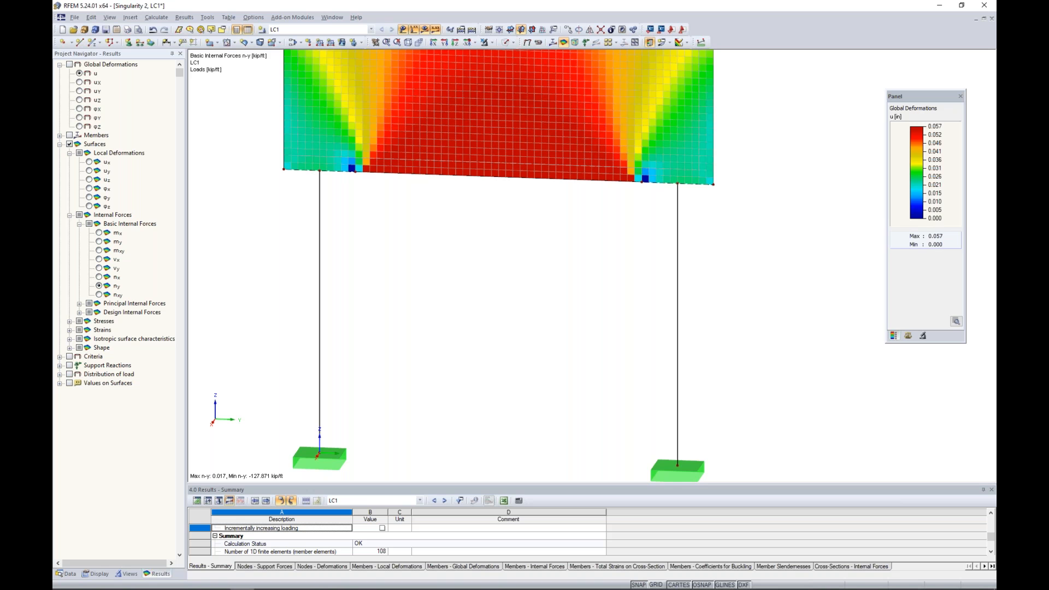
scroll(481, 290, down, 2)
middle_drag(483, 283, 492, 344)
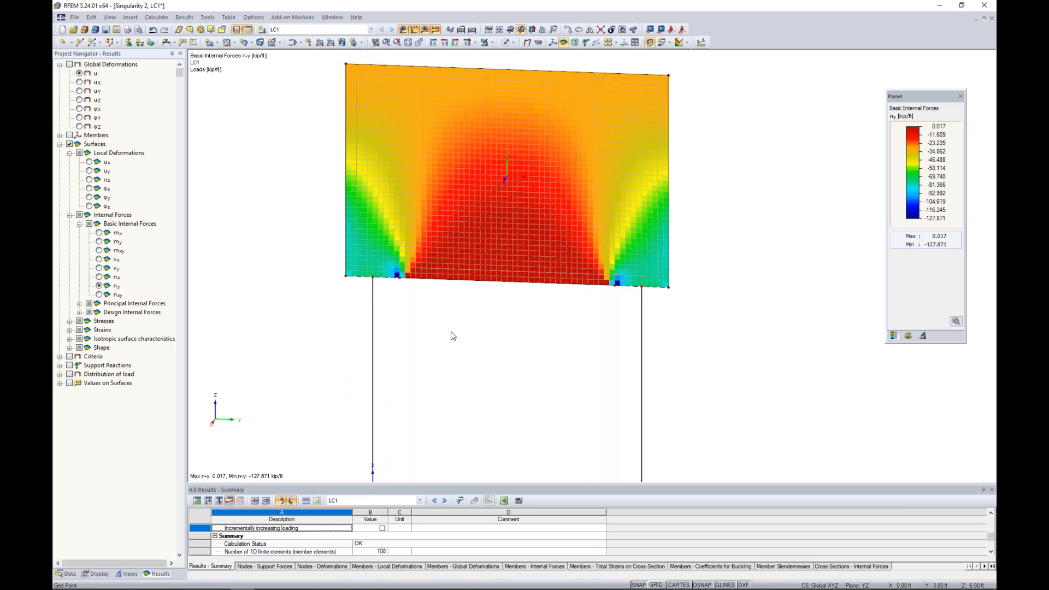
scroll(399, 278, up, 4)
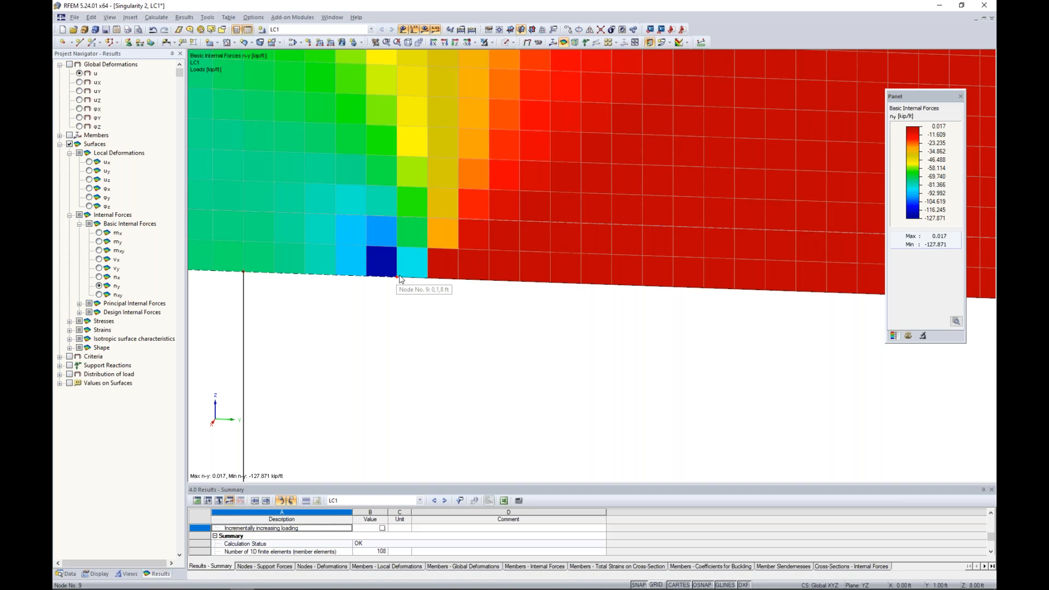
scroll(503, 240, down, 8)
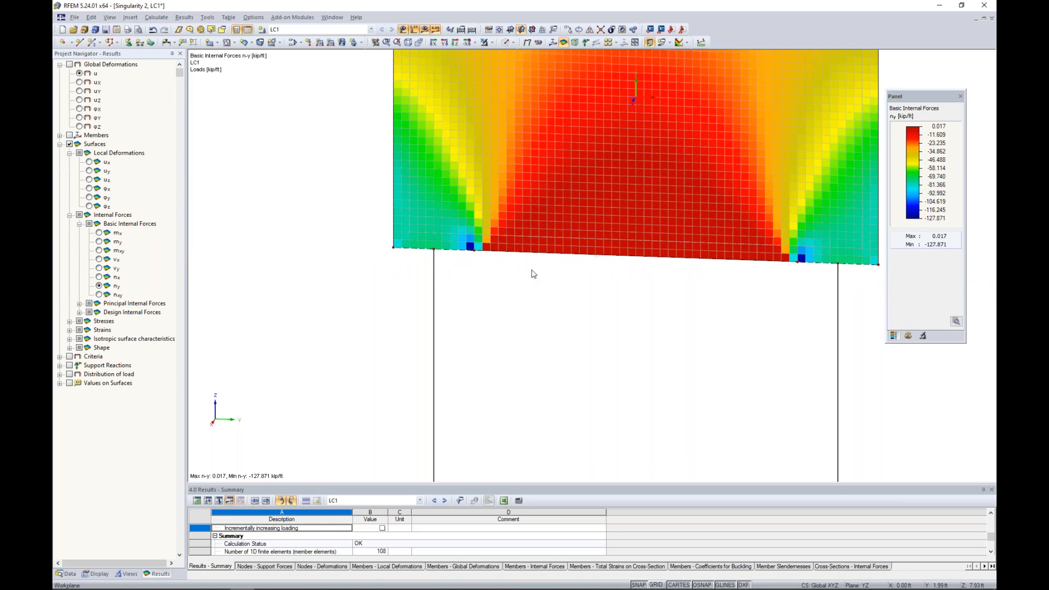
scroll(554, 289, down, 1)
middle_drag(589, 301, 517, 296)
scroll(516, 296, down, 1)
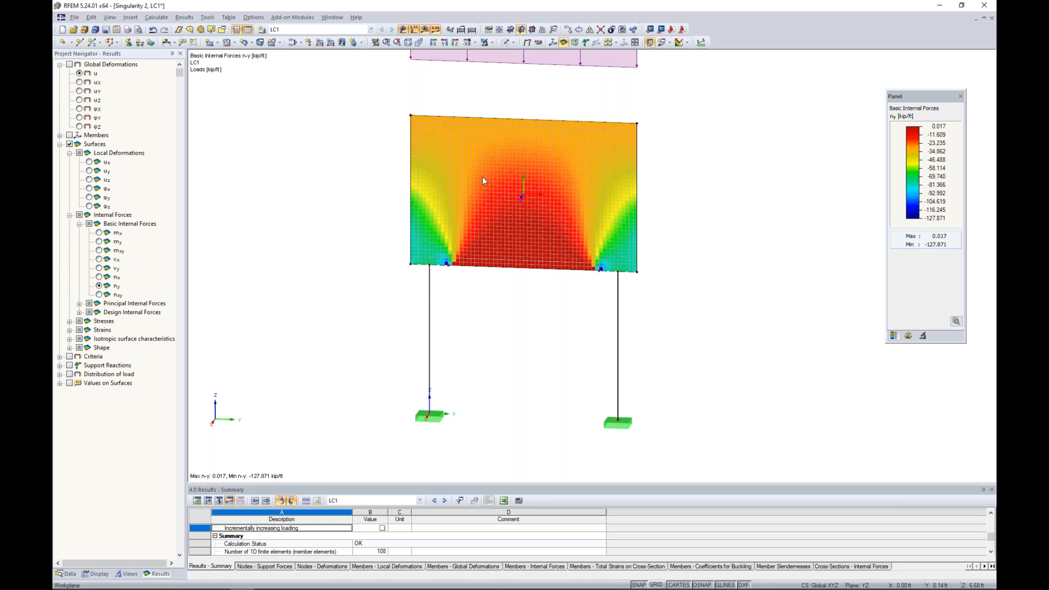
- Switch to the open Eccentricity 1 model and display its first loaded beam close up as wireframe
click(333, 17)
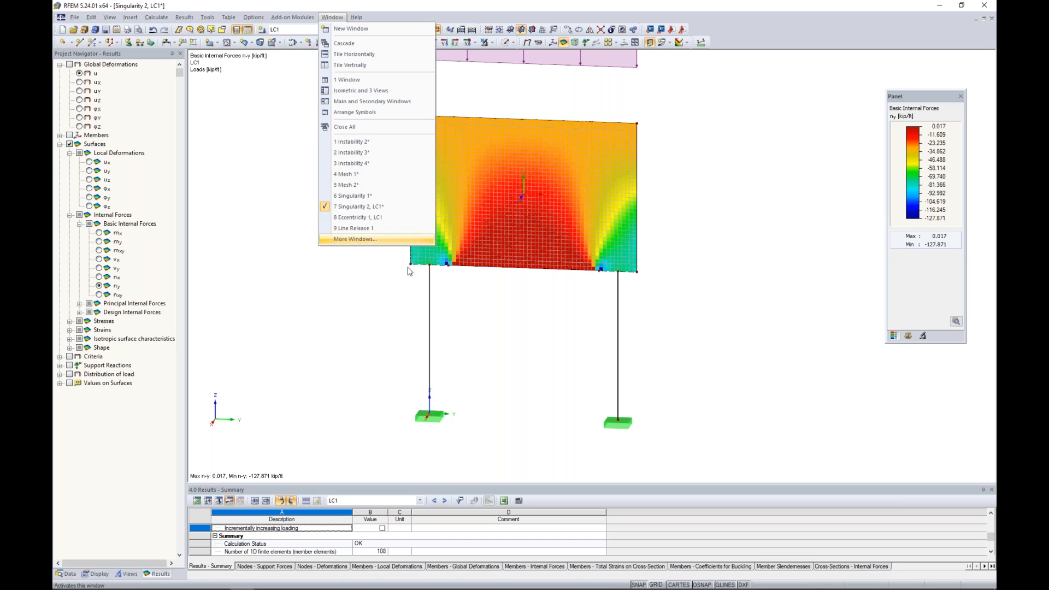
click(383, 240)
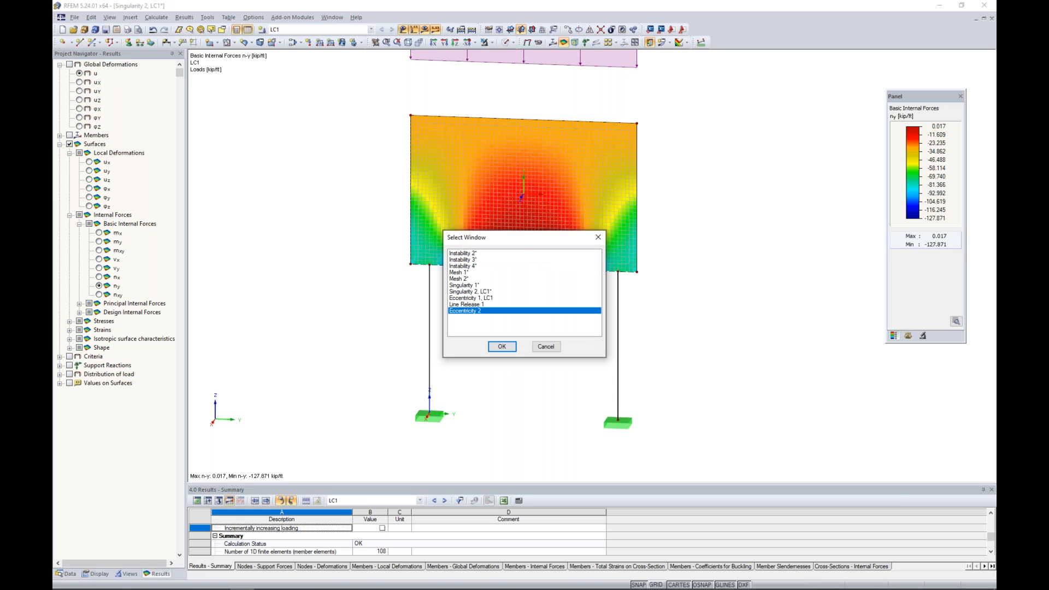
click(473, 298)
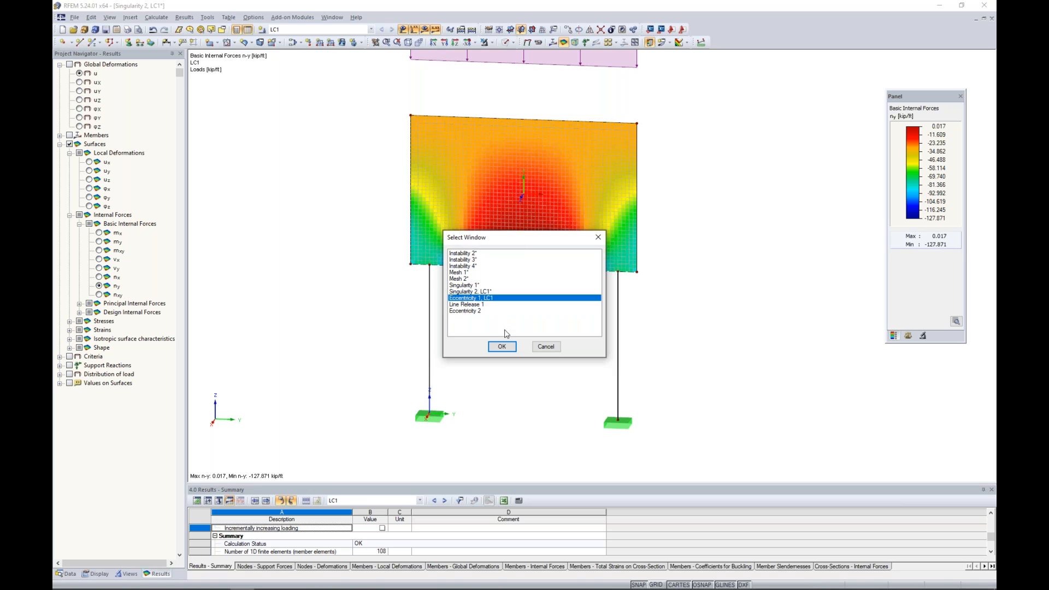
click(502, 347)
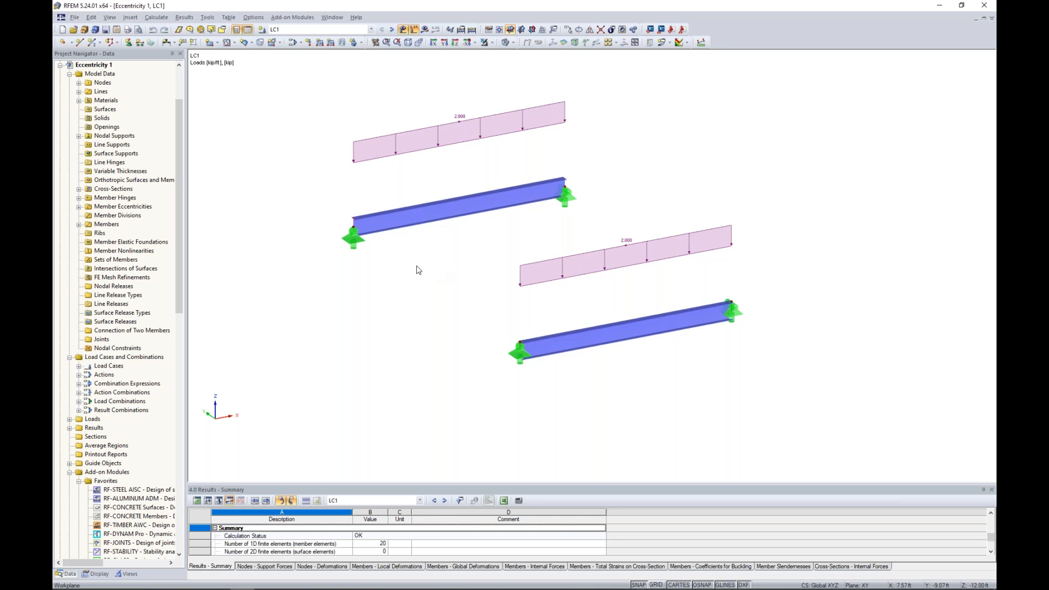
middle_drag(420, 227, 499, 281)
scroll(499, 282, up, 3)
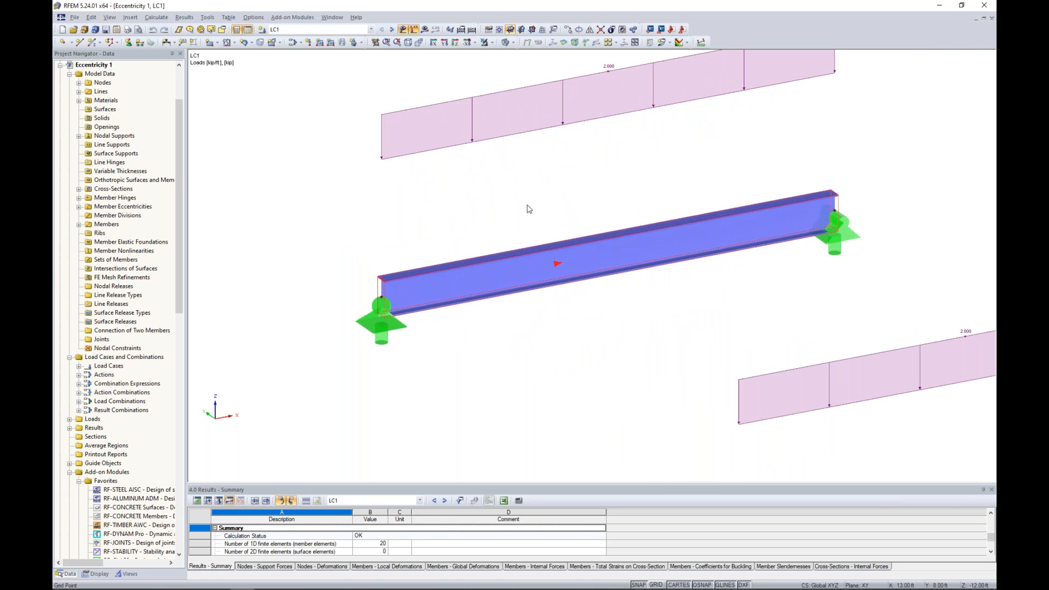
click(506, 42)
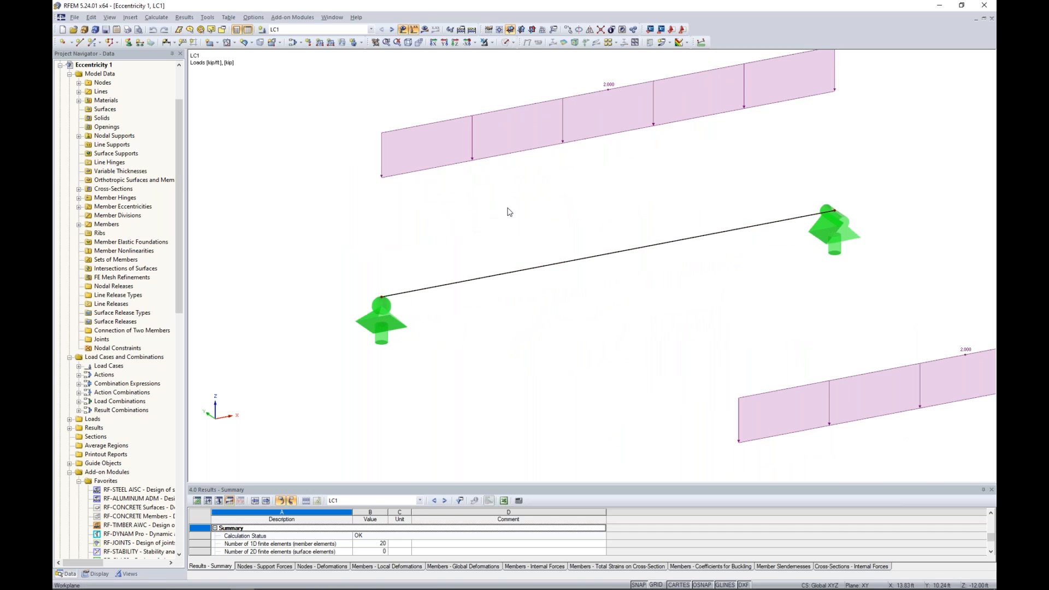
- Render the members as solids, bring the second loaded beam into view and hide the nodal supports
click(505, 42)
middle_drag(312, 131, 374, 141)
click(98, 574)
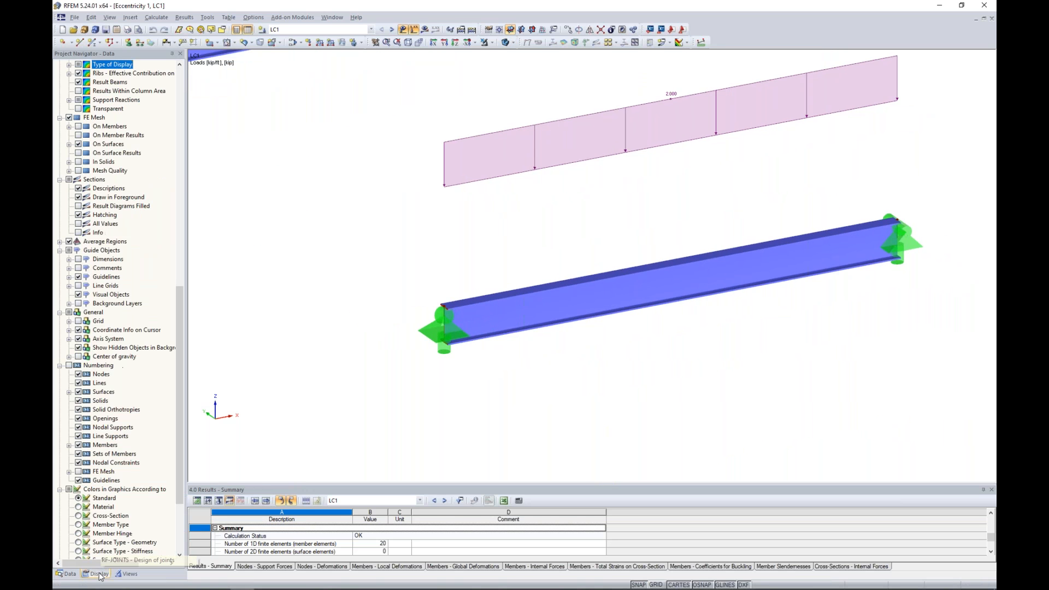
scroll(77, 175, up, 18)
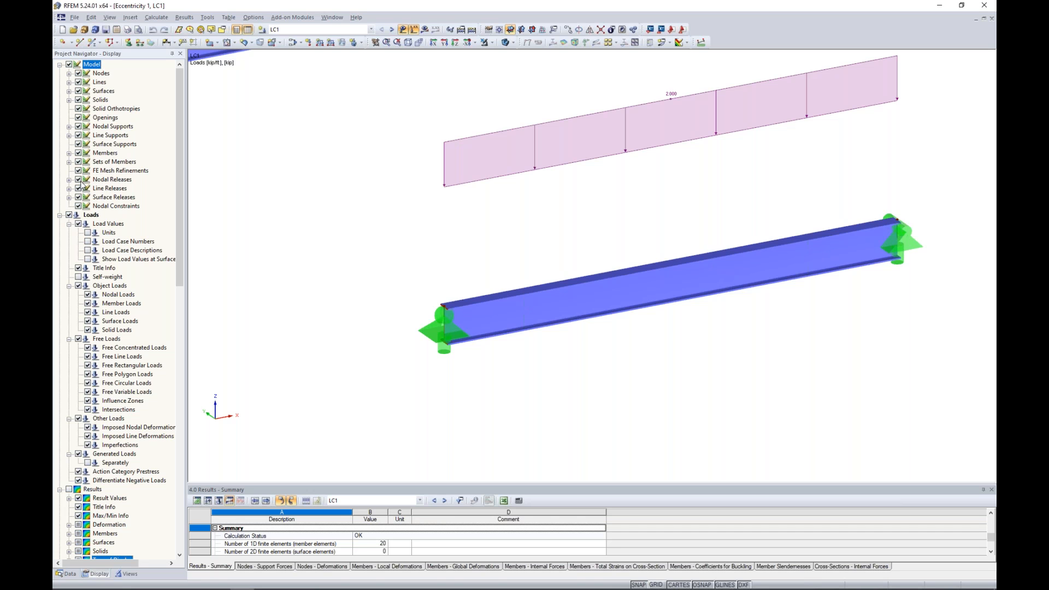
click(78, 127)
- Inspect the second beam's member eccentricity definition, including its global start and end offsets, and cancel out of the member editing
double_click(546, 297)
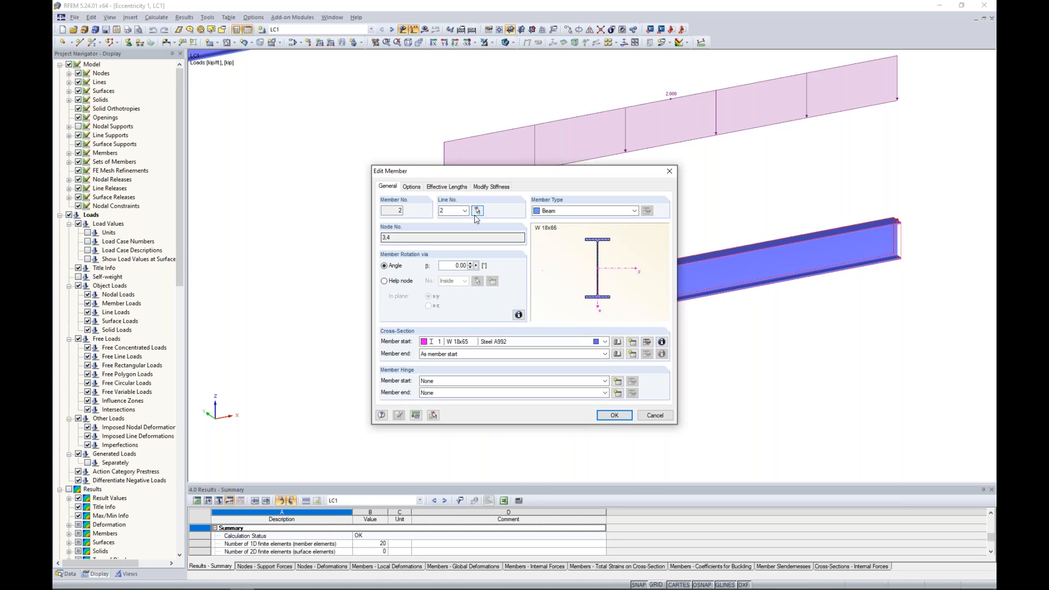
click(412, 187)
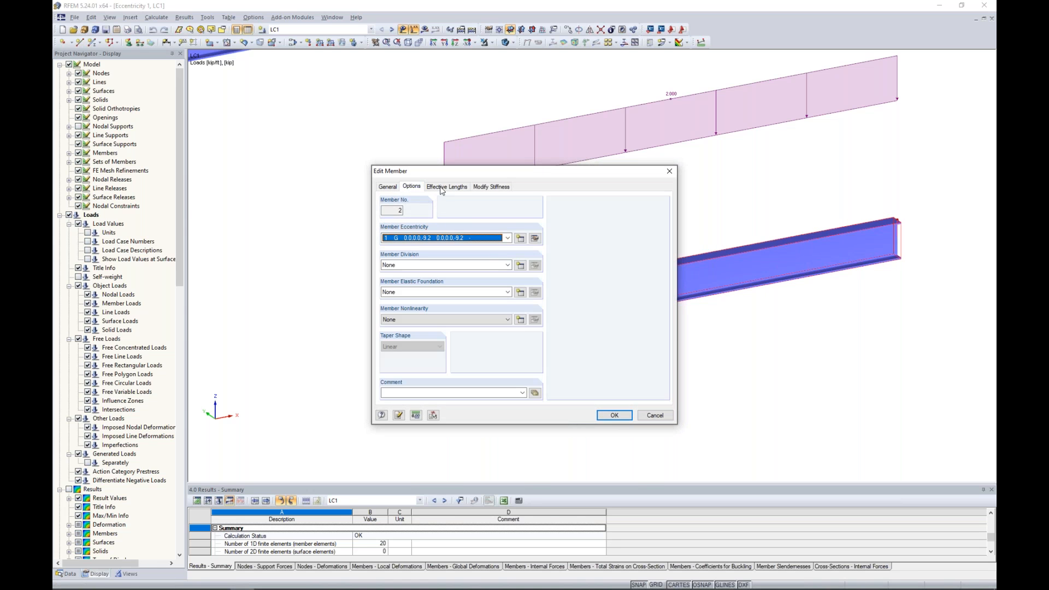
click(535, 239)
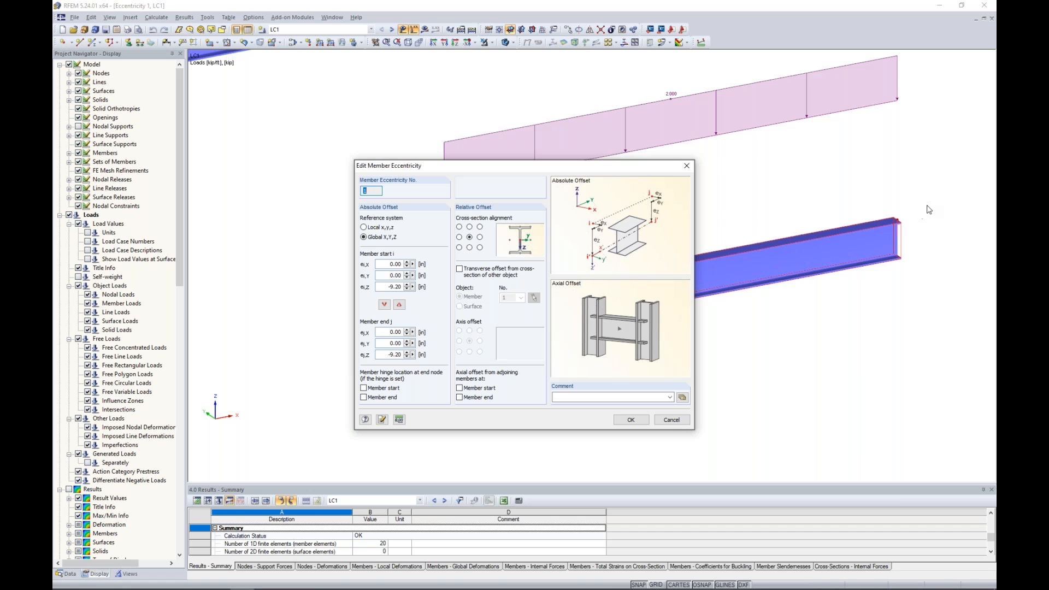
double_click(395, 287)
click(664, 421)
click(655, 415)
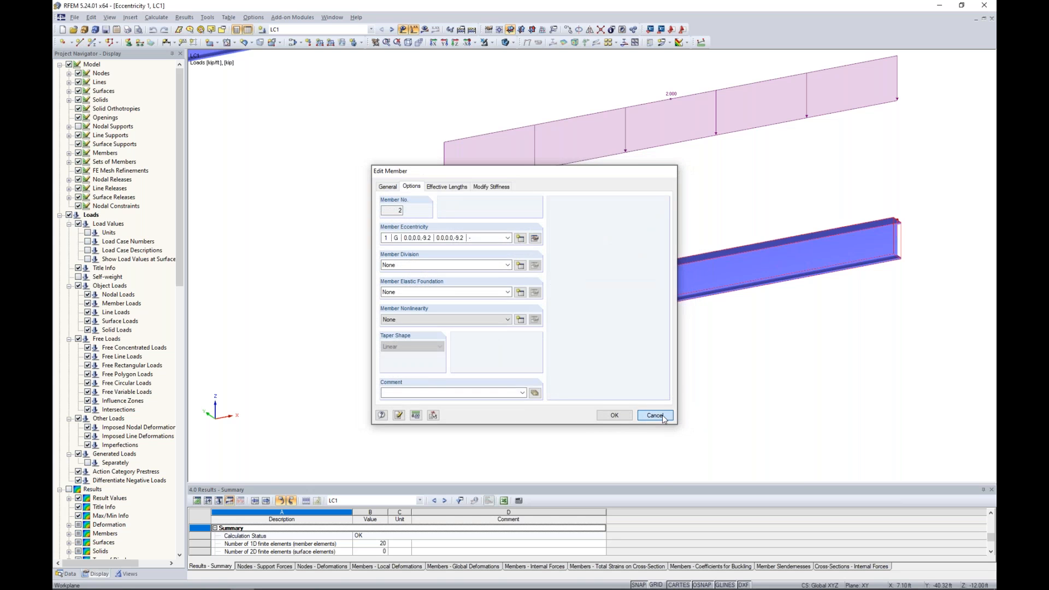
- Show both beams as wireframe with LC1 results and compare their My/Mu bending moment diagrams
click(506, 43)
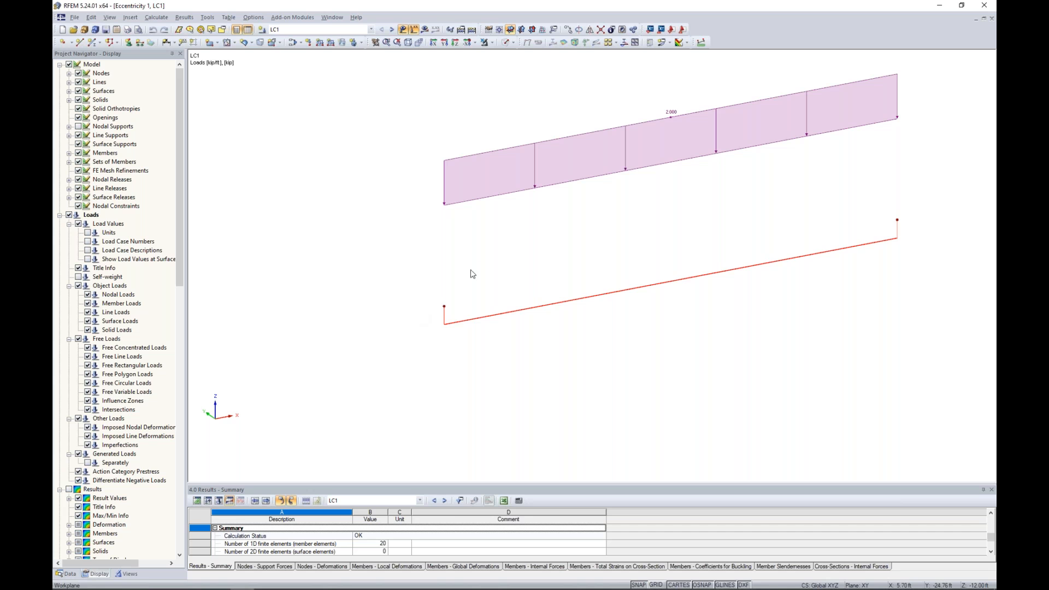
scroll(481, 266, down, 2)
middle_drag(482, 266, 528, 310)
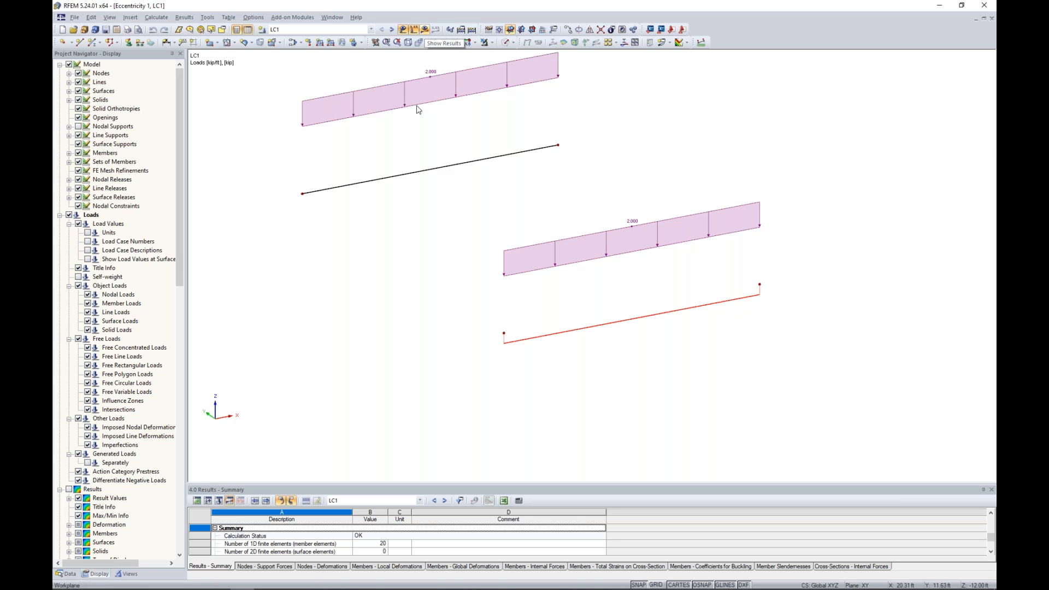
click(424, 29)
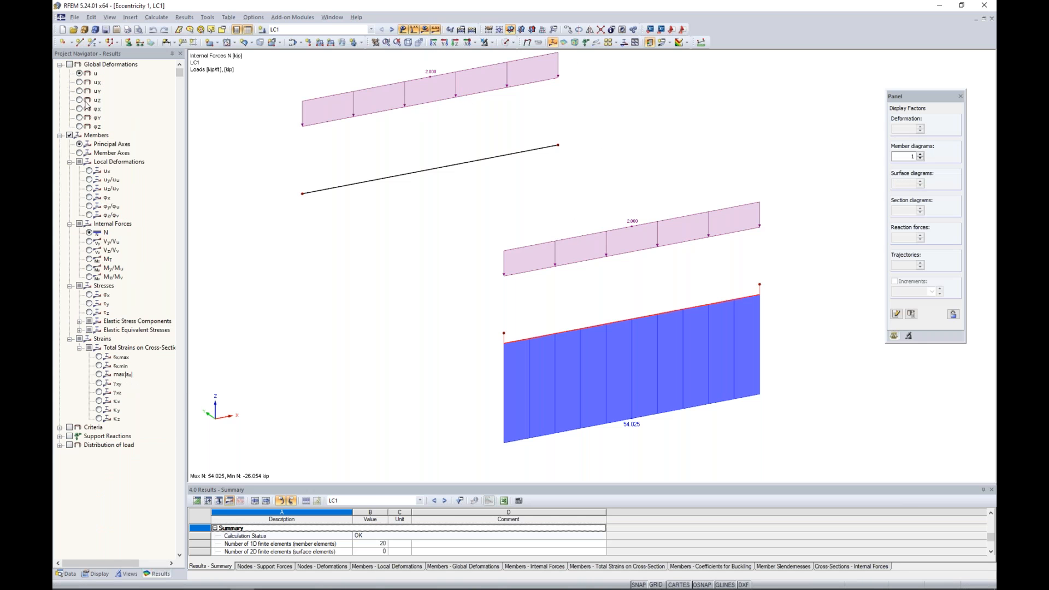
click(89, 267)
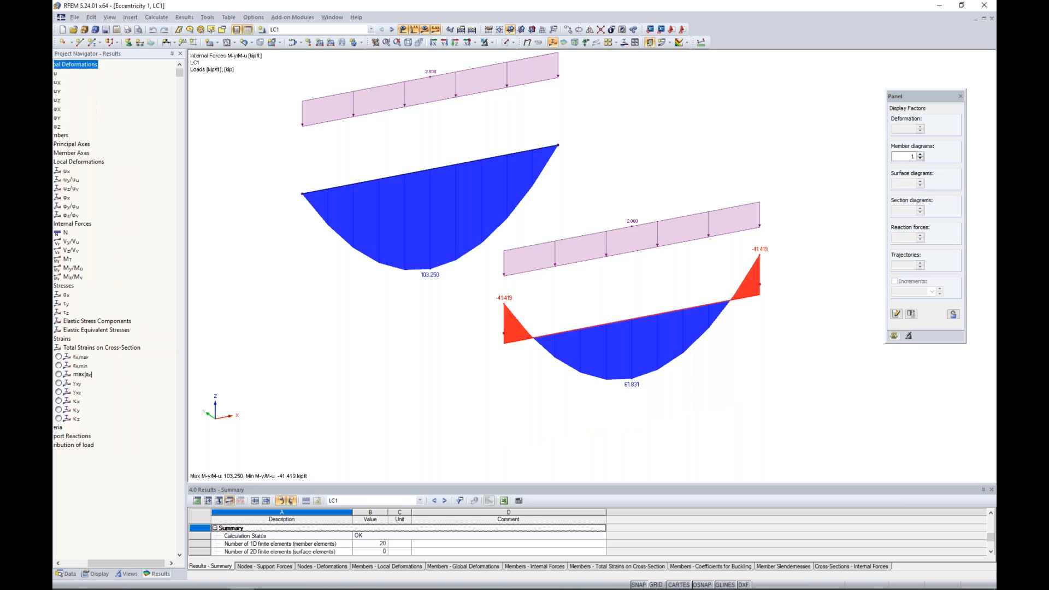
middle_drag(296, 298, 387, 315)
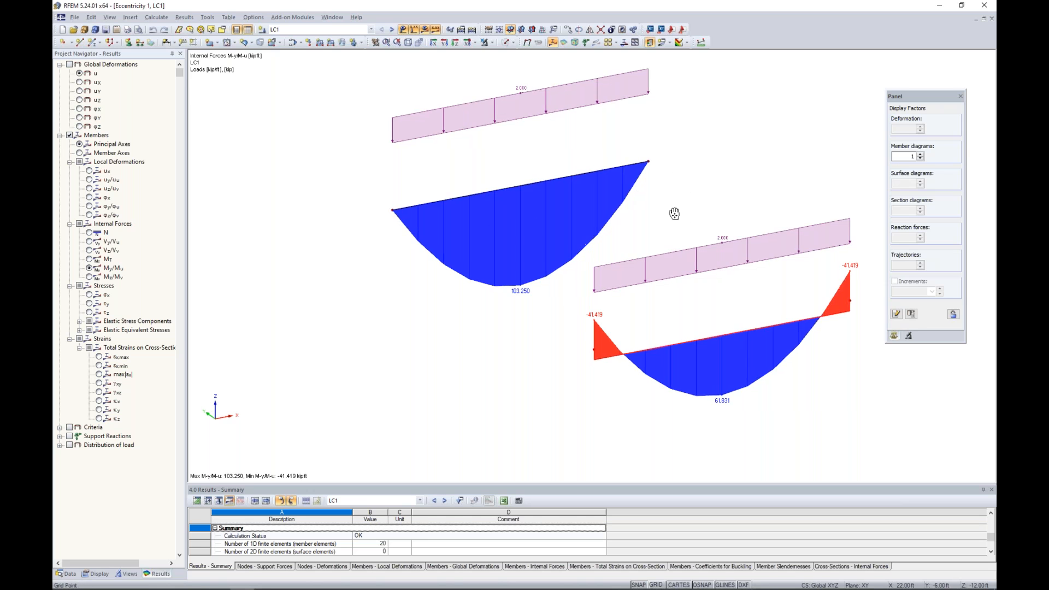
middle_drag(683, 218, 585, 167)
scroll(599, 277, up, 1)
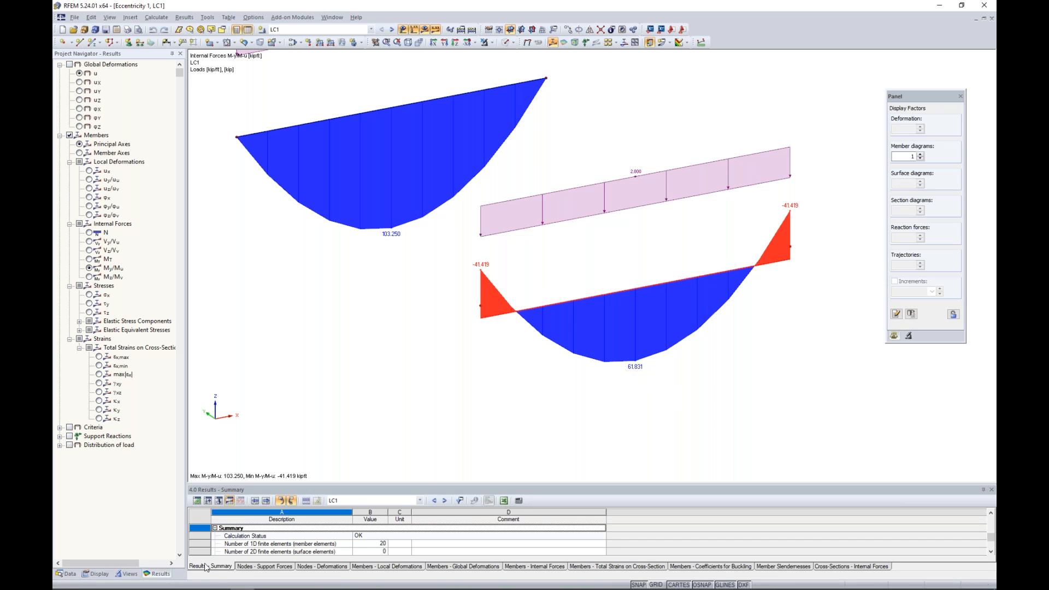
- Show the nodal supports again and render both beams as solids behind their moment diagrams
click(98, 574)
click(78, 126)
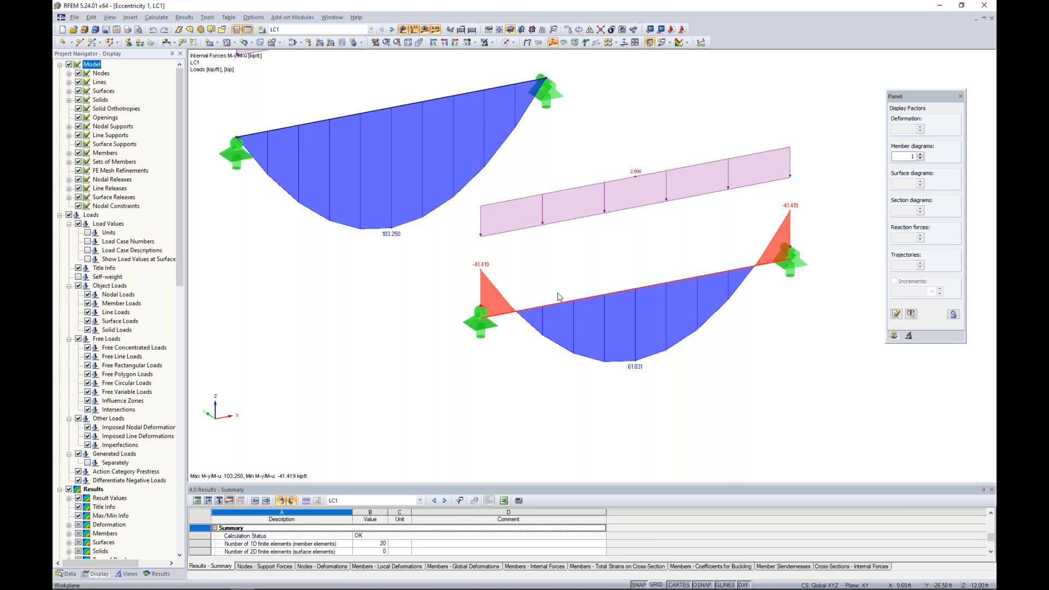
click(505, 43)
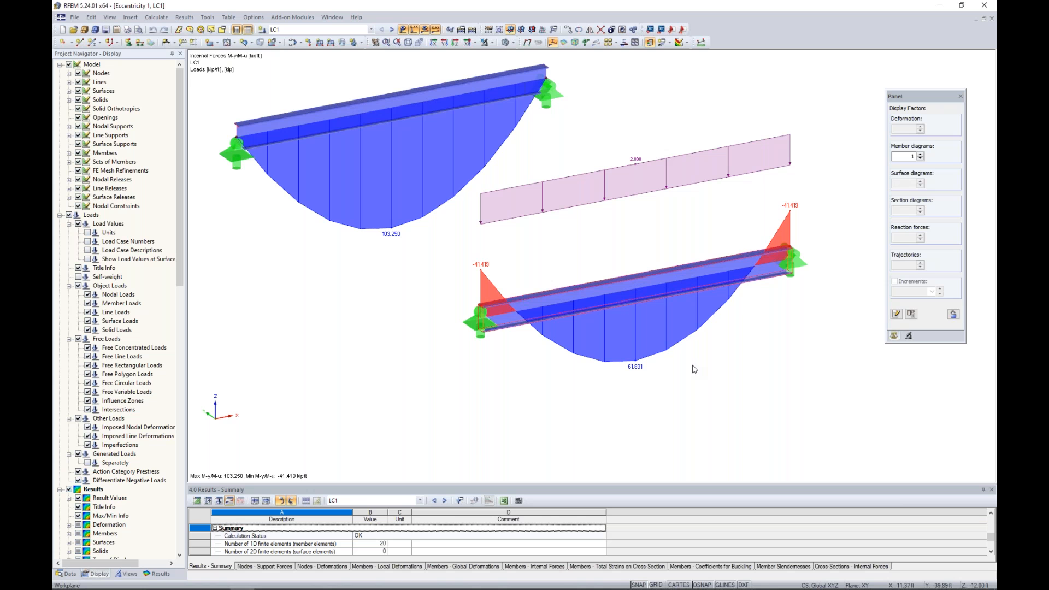
- Hide the results and bring the two braced frames with their horizontal loads into view
scroll(694, 369, down, 4)
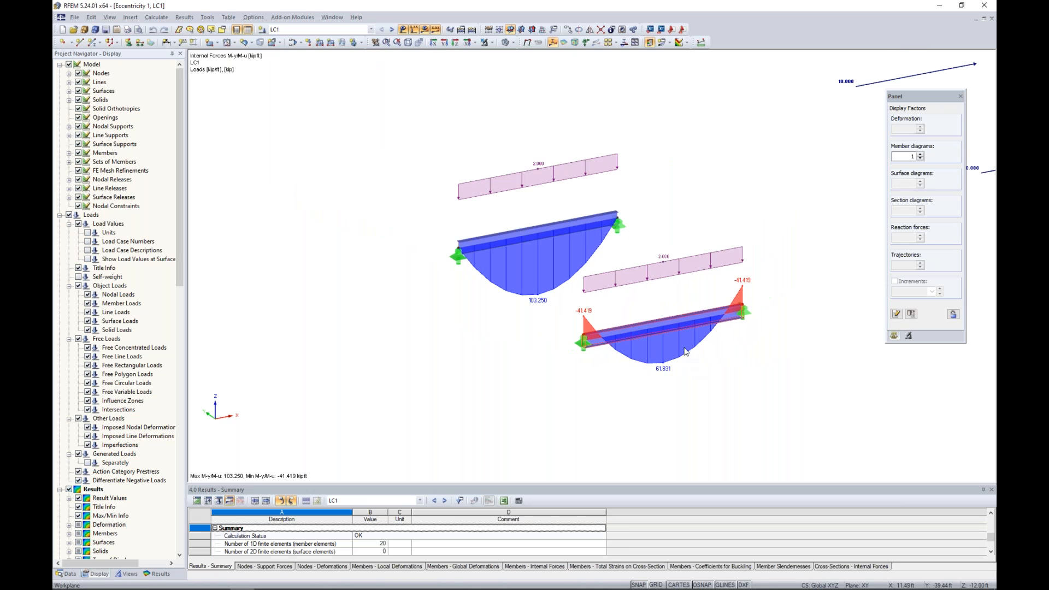
click(425, 32)
middle_drag(888, 211, 428, 295)
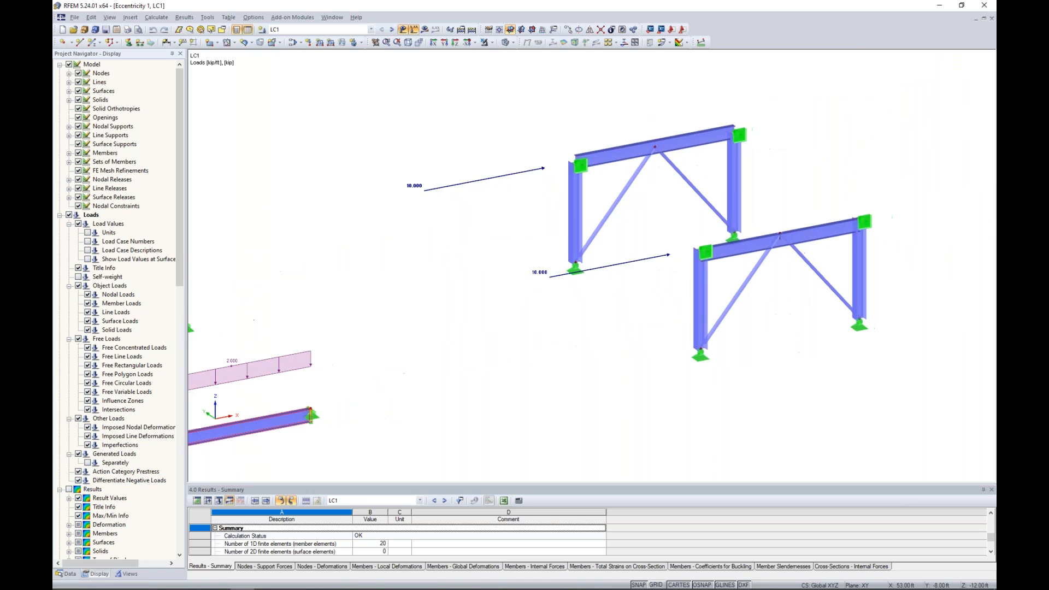
ctrl+middle_drag(628, 325, 505, 337)
scroll(621, 303, up, 3)
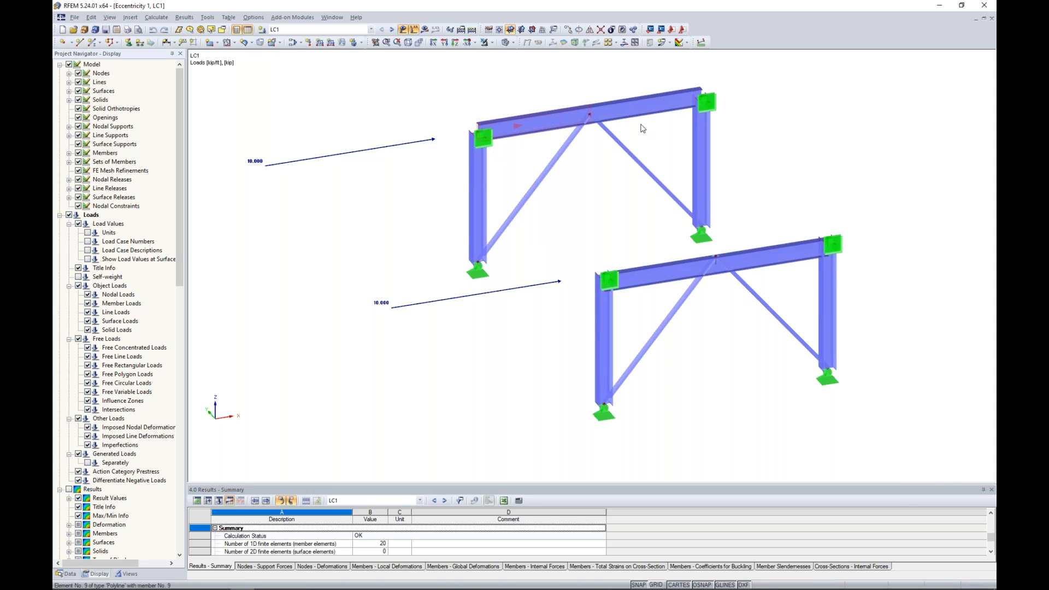
middle_drag(738, 148, 769, 185)
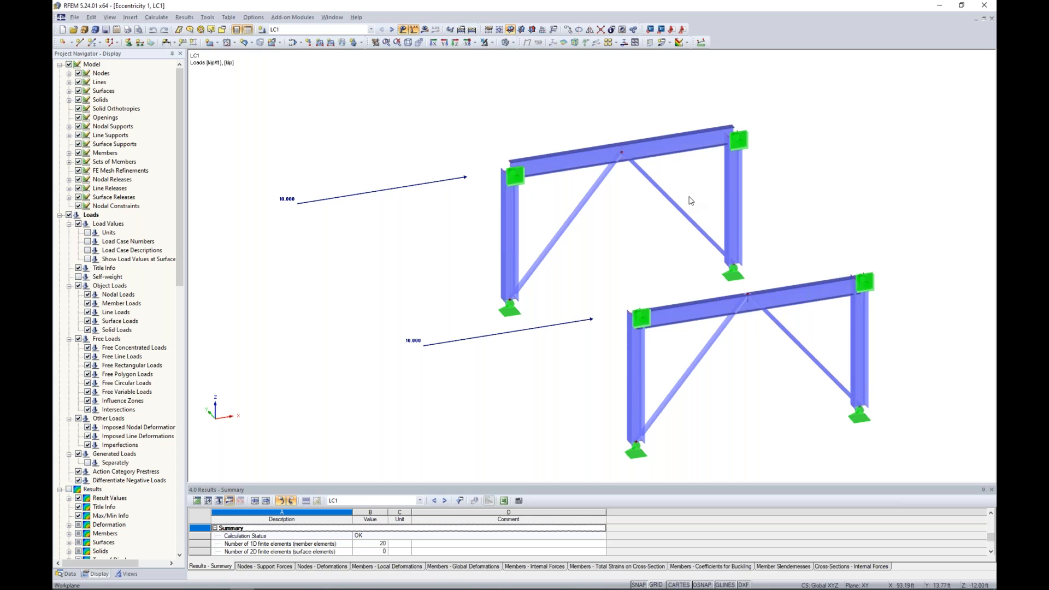
- Compare the first braced frame's wireframe axes with its rendered solid members
click(506, 42)
scroll(602, 195, up, 4)
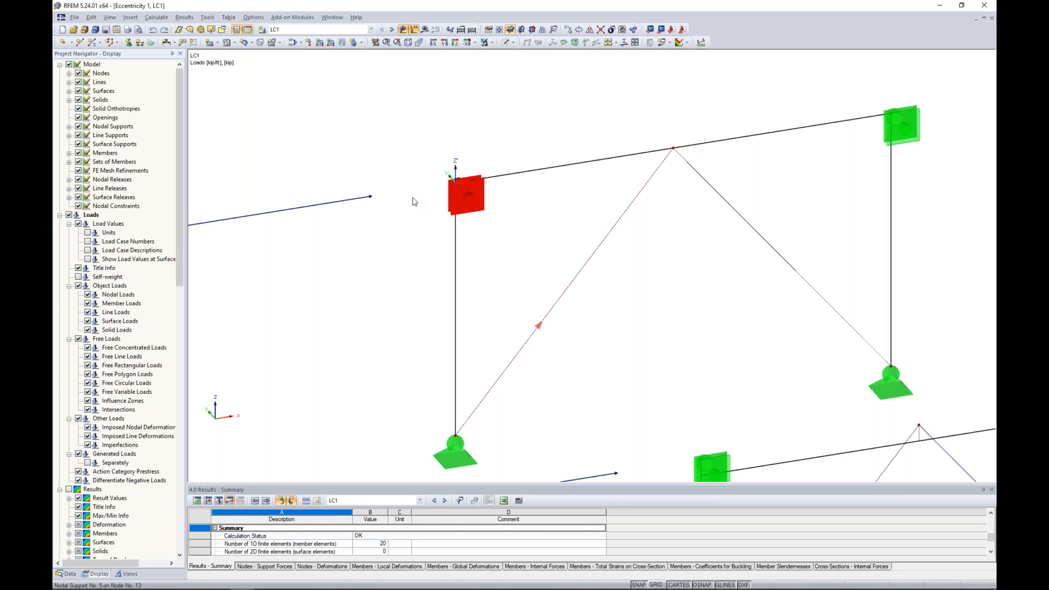
click(506, 42)
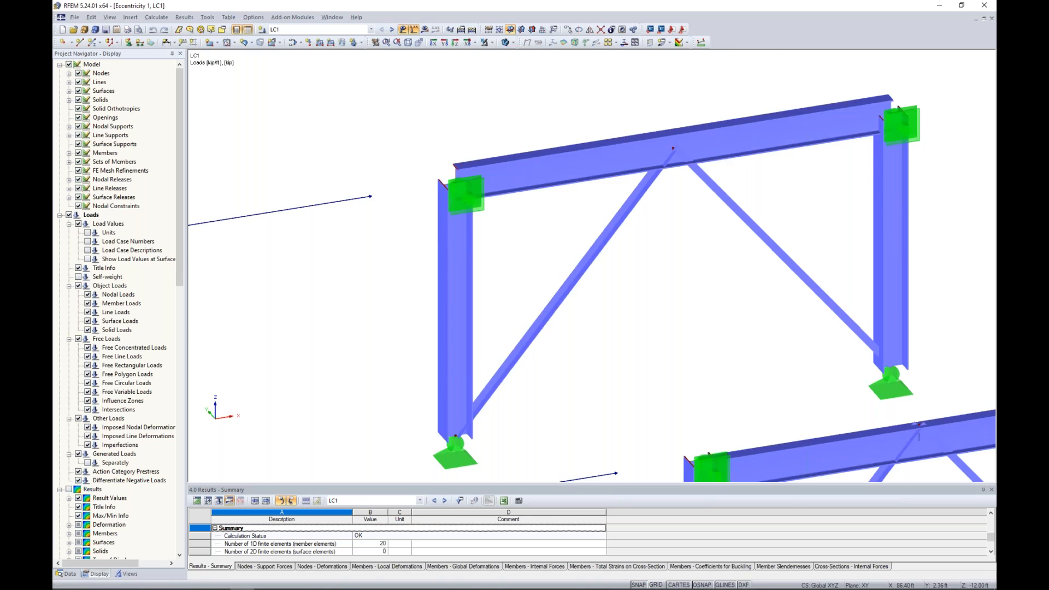
- Hide the nodal supports and examine the second frame's rendered beam-to-column and beam-to-brace connections up close
middle_drag(749, 364, 572, 149)
scroll(640, 222, down, 5)
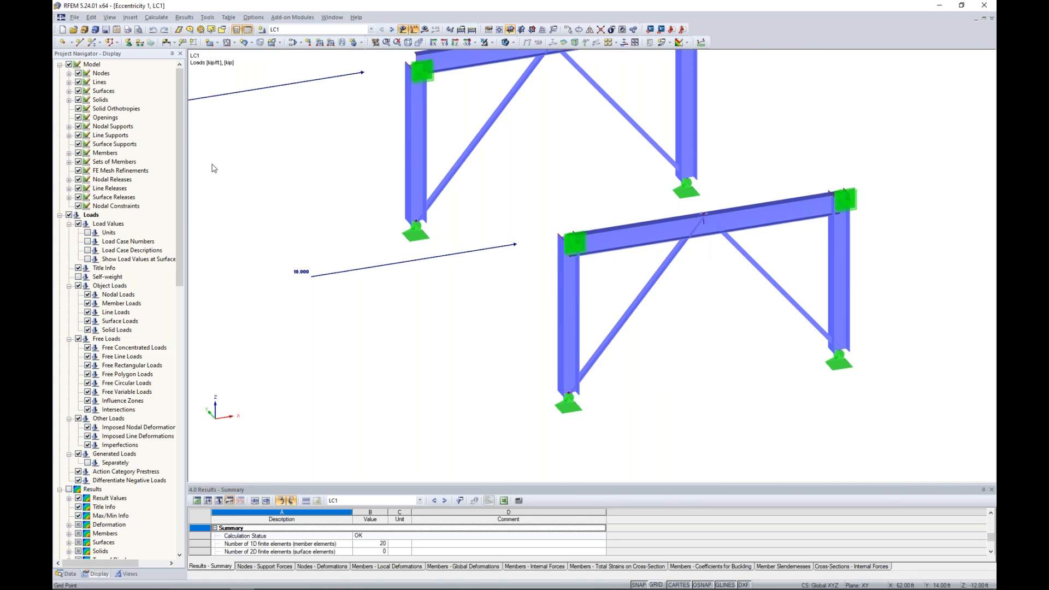
click(79, 127)
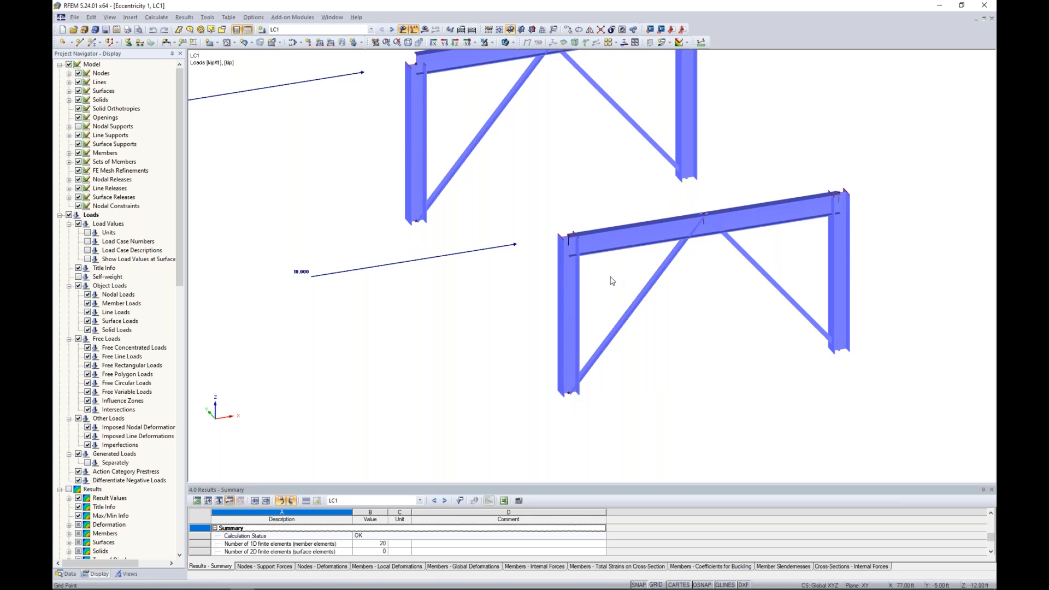
scroll(611, 276, up, 3)
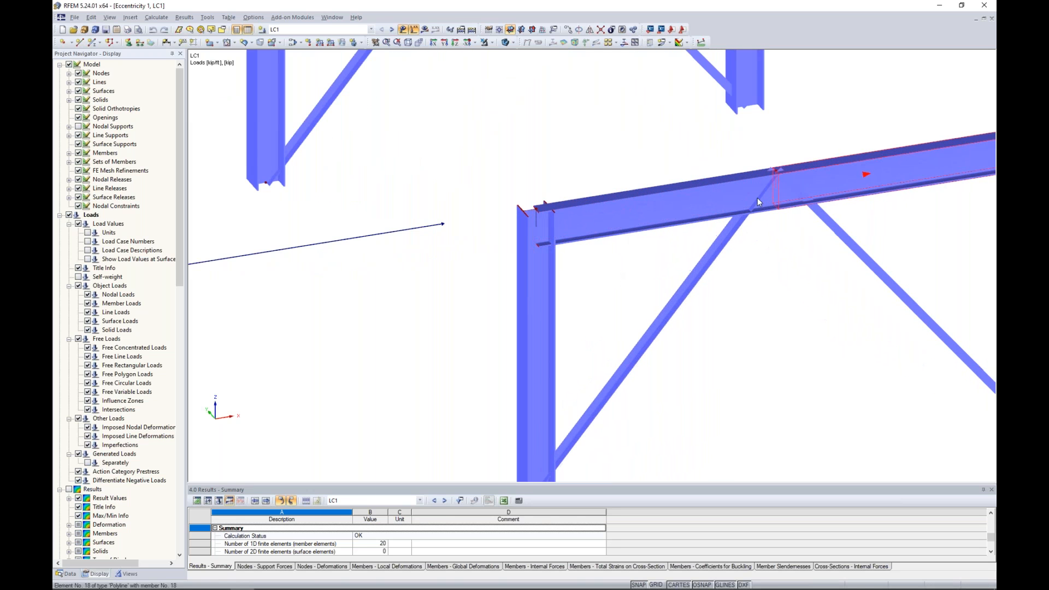
scroll(550, 208, up, 1)
scroll(549, 209, up, 3)
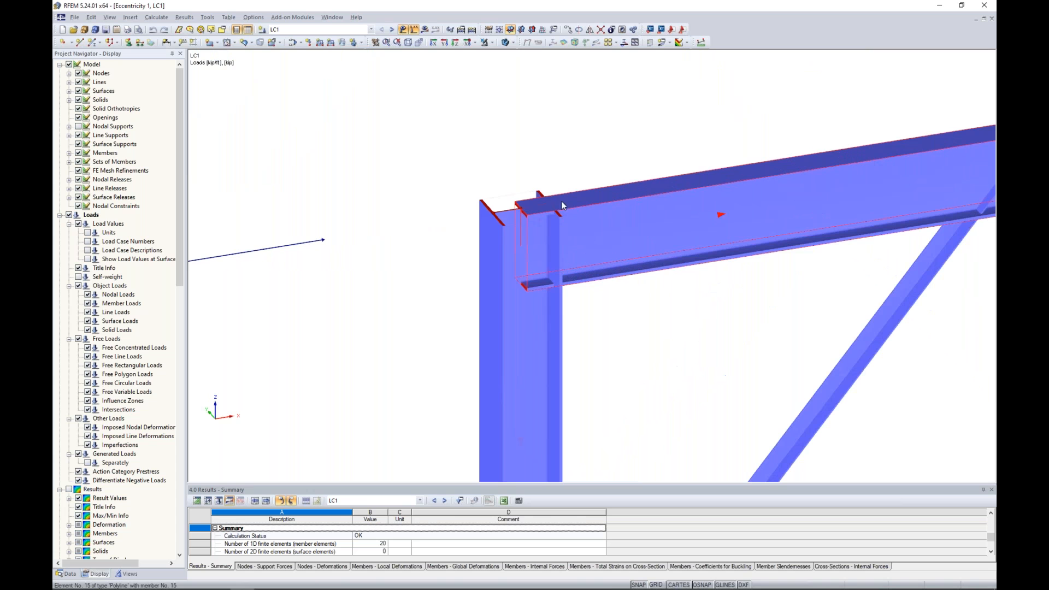
scroll(628, 289, down, 5)
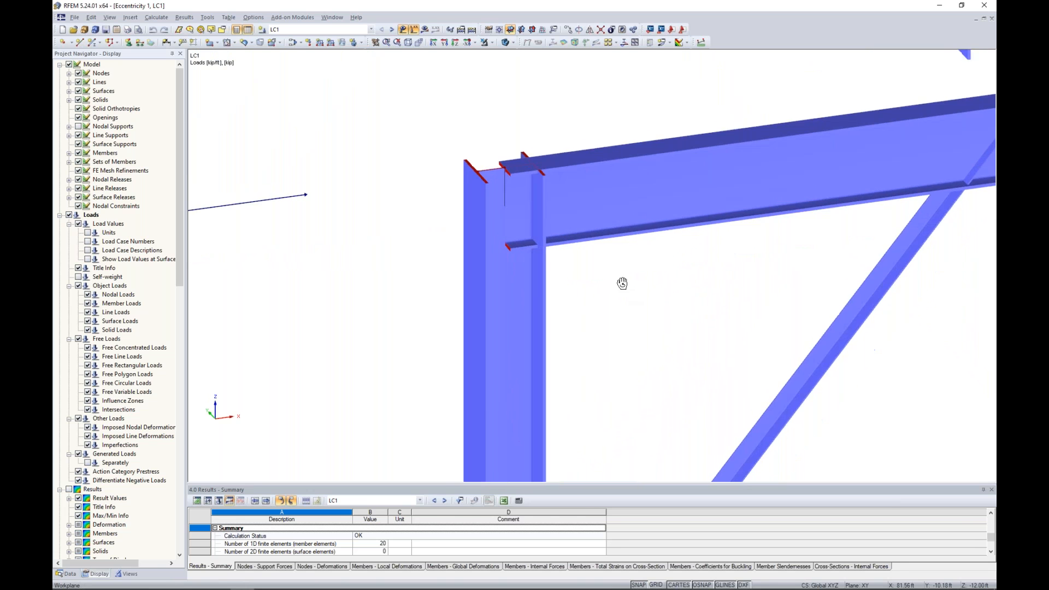
- Inspect the relative offset settings in the member eccentricity of the second frame's beam and cancel out of the member editing
double_click(633, 248)
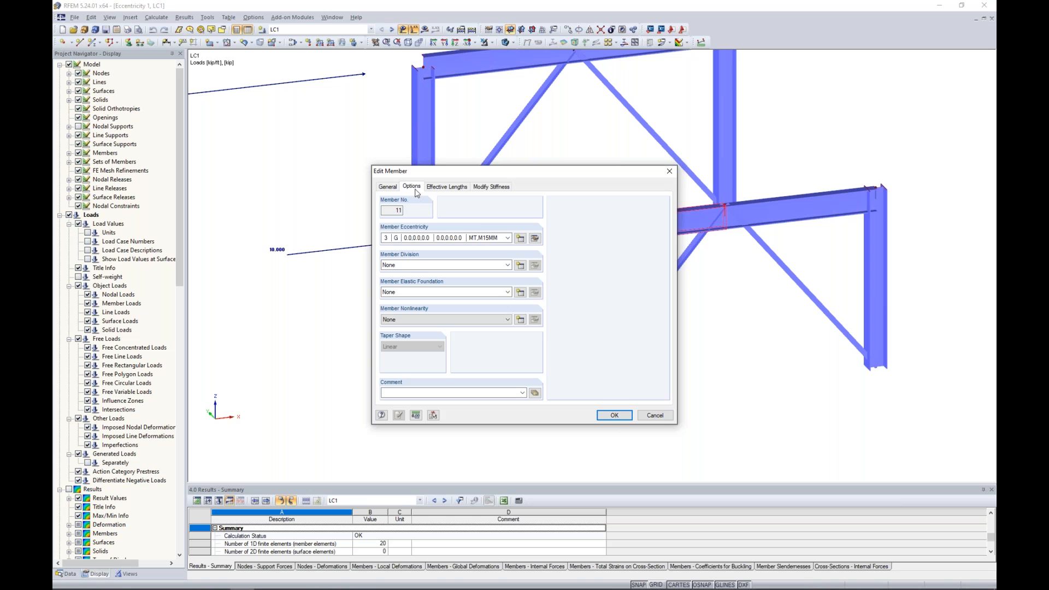
click(518, 238)
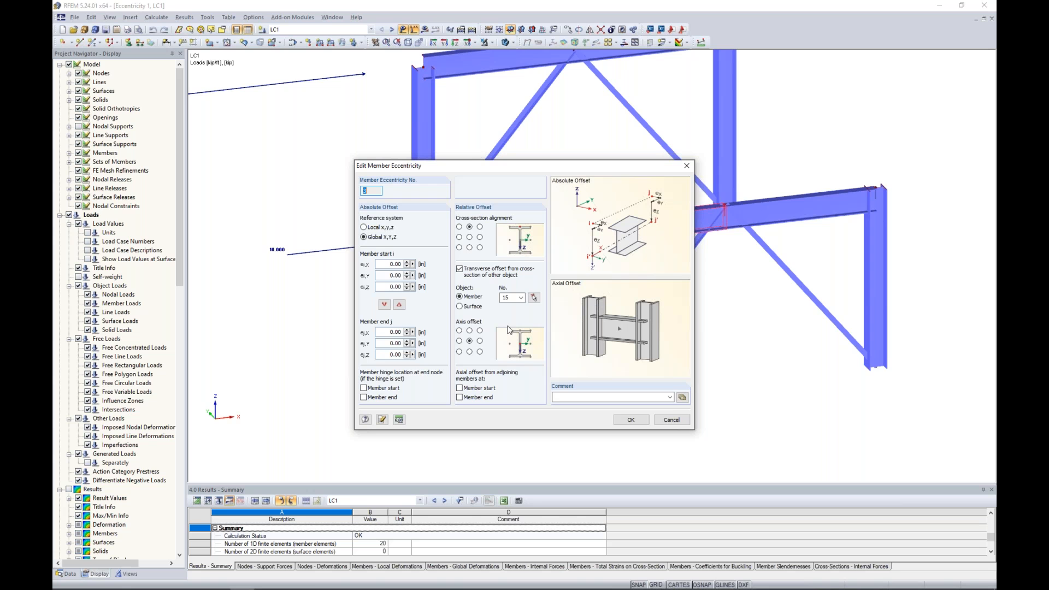
click(668, 421)
click(666, 420)
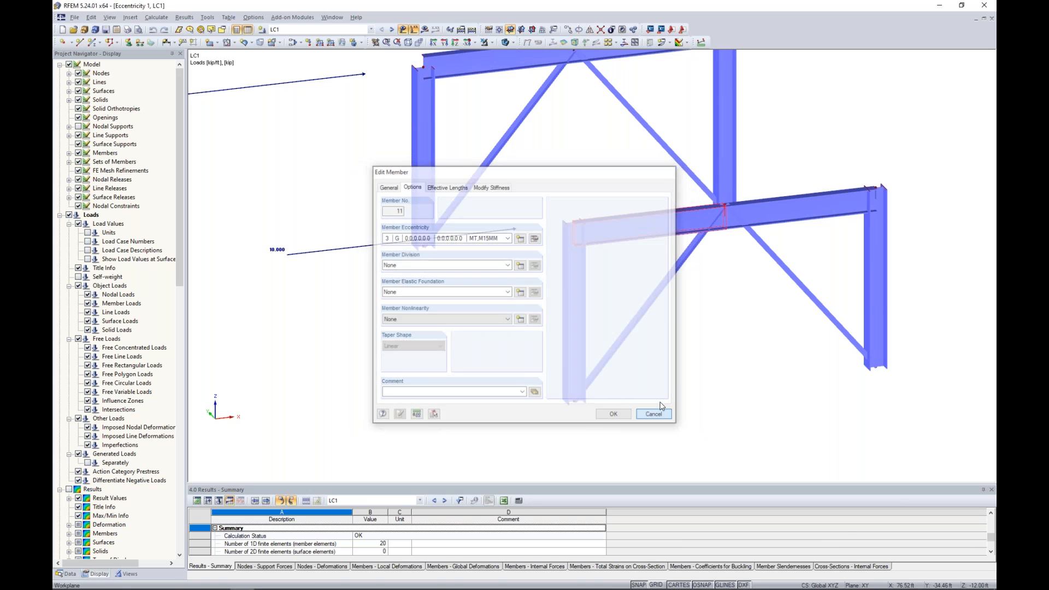
- Switch the frames to wireframe and examine the second frame's beam axis offset at the column and brace nodes
scroll(578, 240, up, 4)
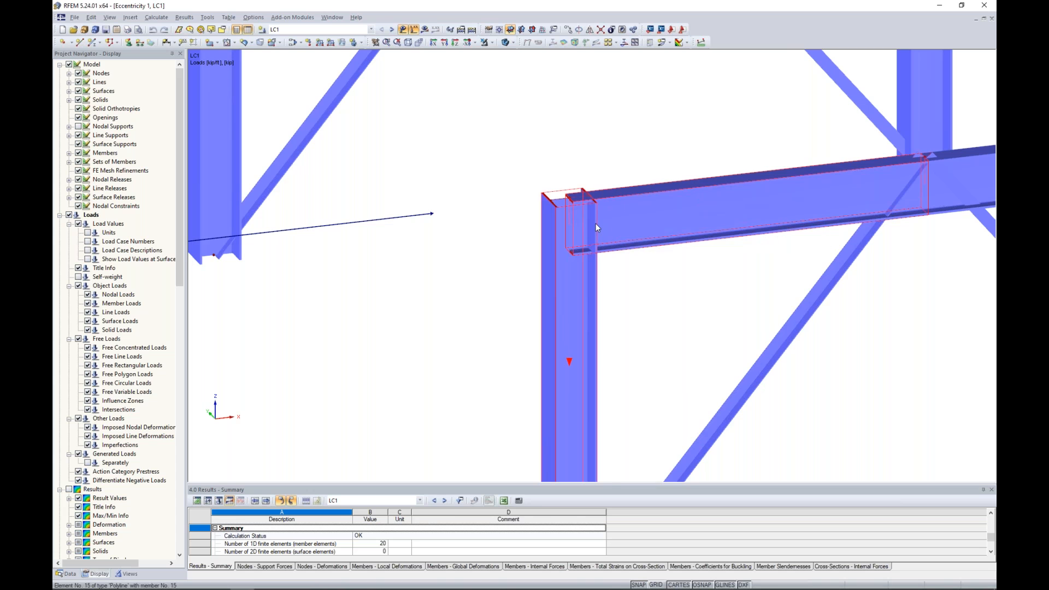
scroll(596, 224, down, 5)
click(507, 42)
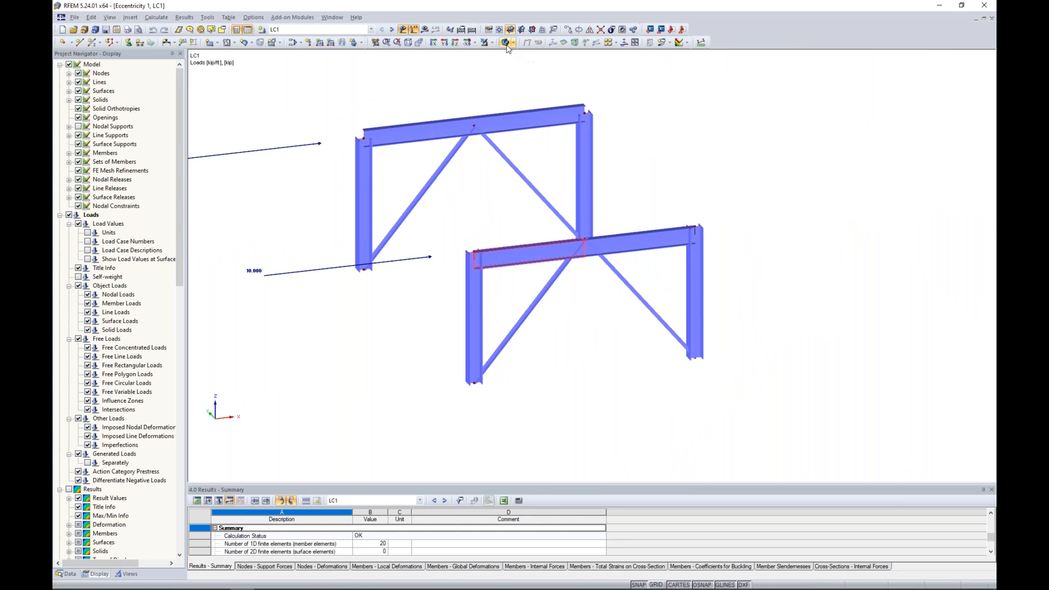
scroll(583, 277, up, 1)
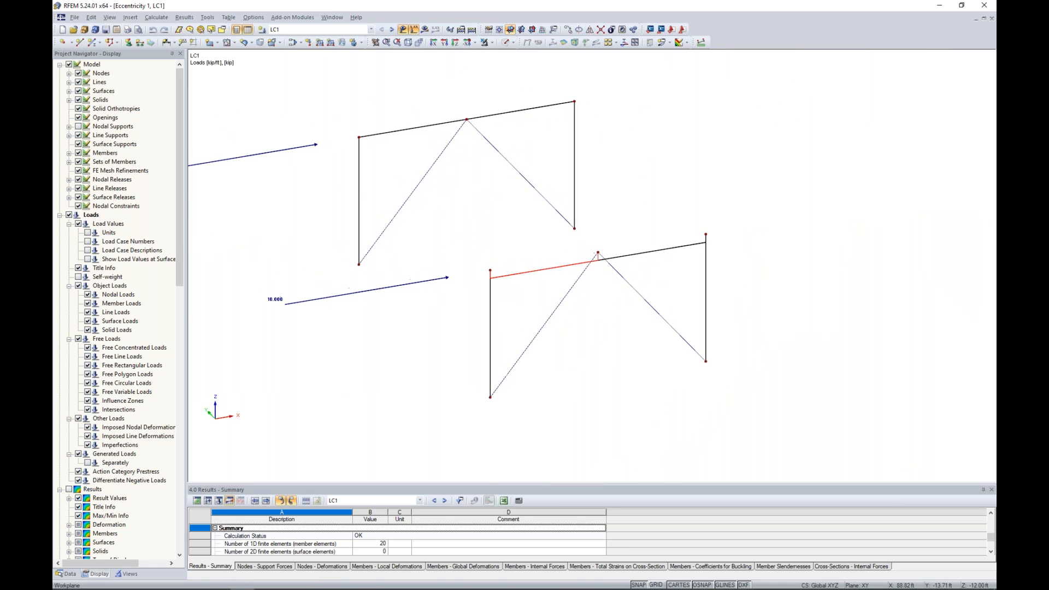
scroll(518, 276, up, 3)
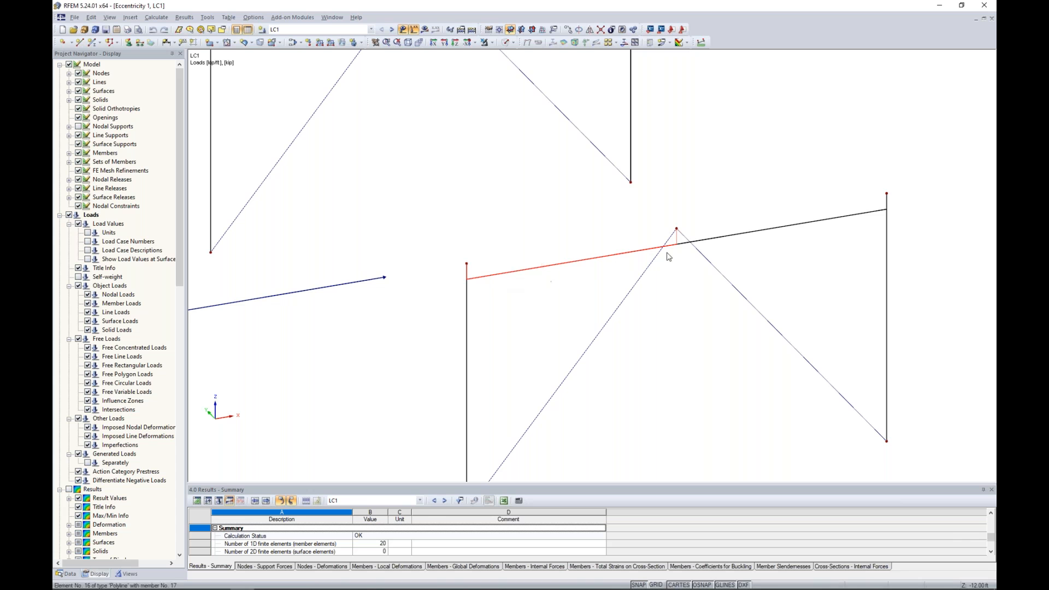
scroll(585, 264, down, 1)
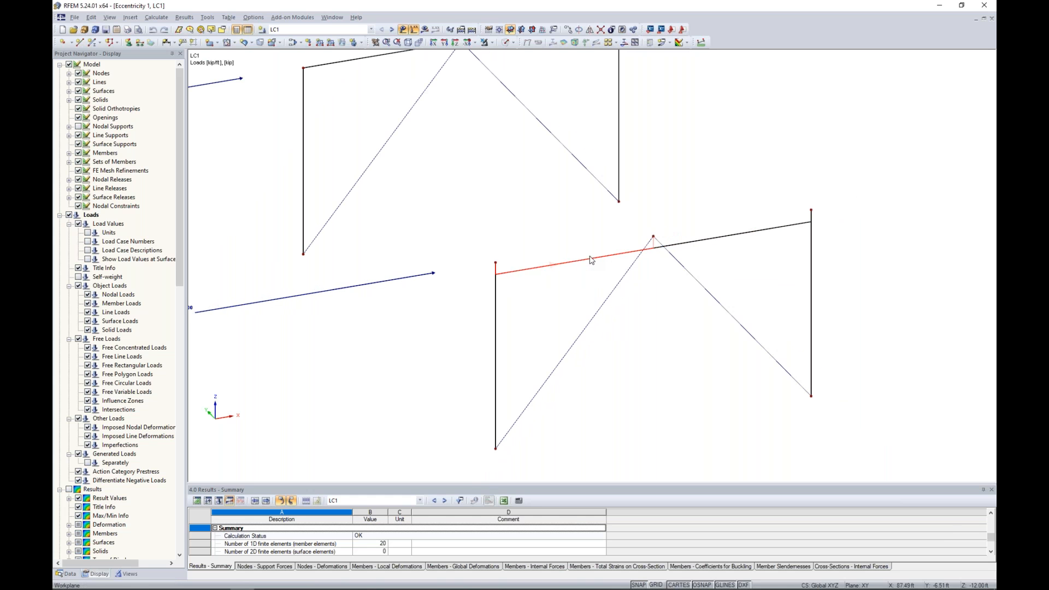
- Fit both braced frames in view and display their My/Mu bending moment results for LC1
scroll(558, 230, down, 2)
middle_drag(500, 226, 556, 241)
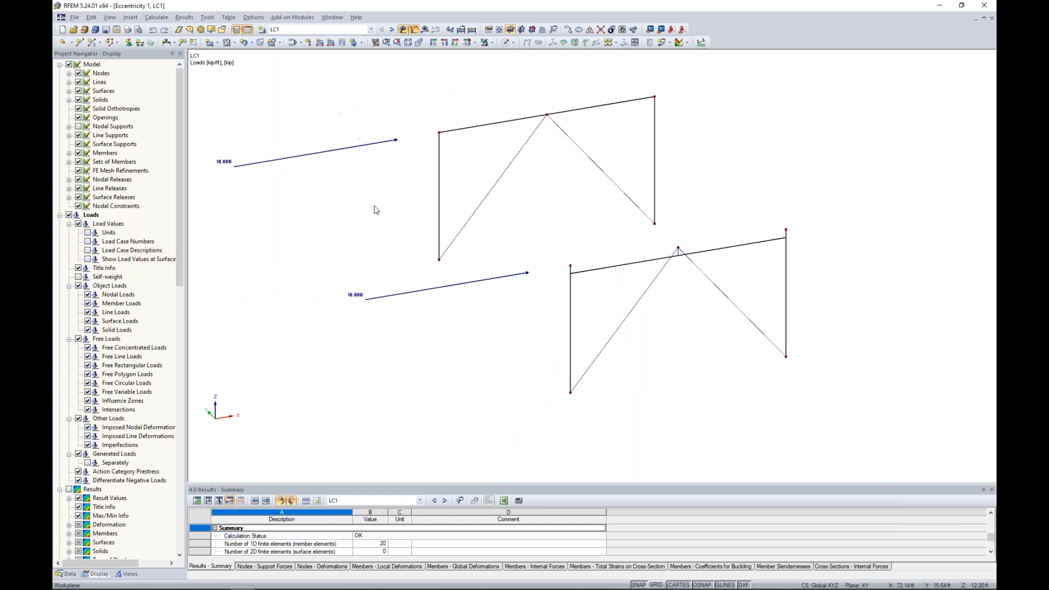
click(435, 29)
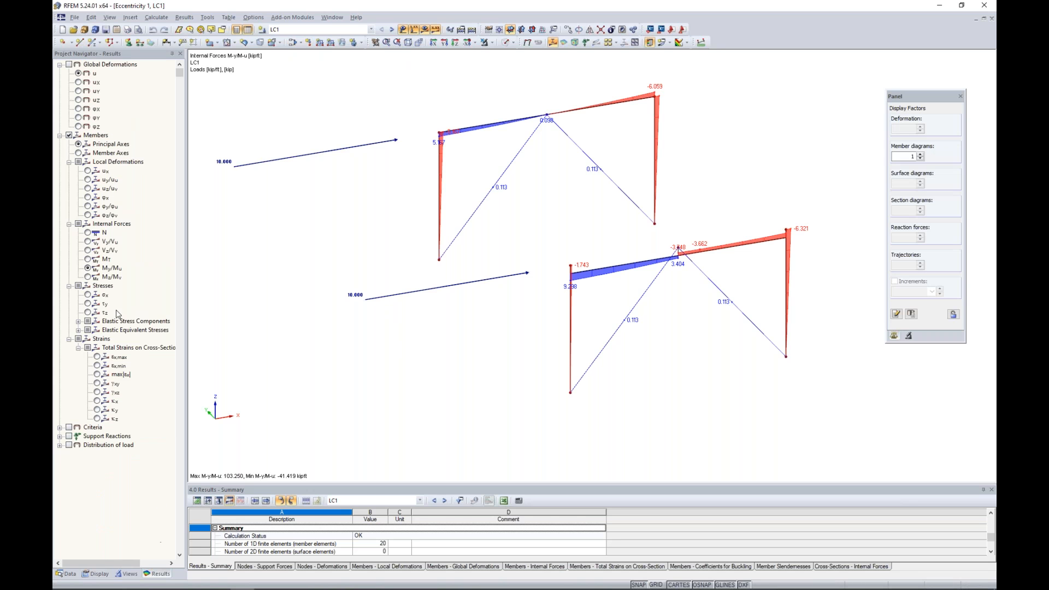
- Compare the N, Vz/Vv and My/Mu internal force diagrams of both braced frames in turn
click(88, 233)
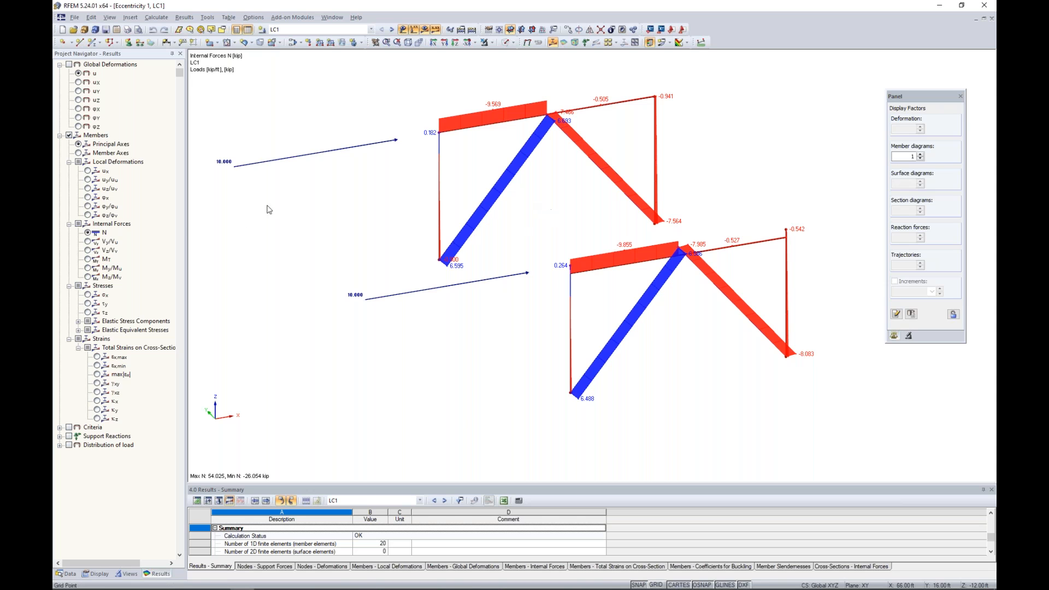
click(88, 251)
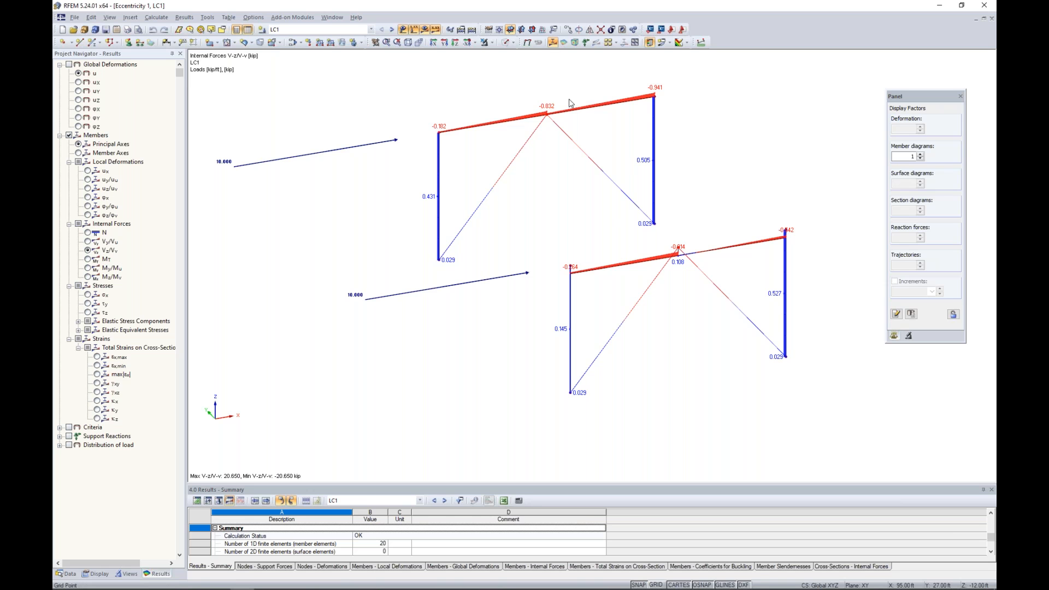
click(88, 268)
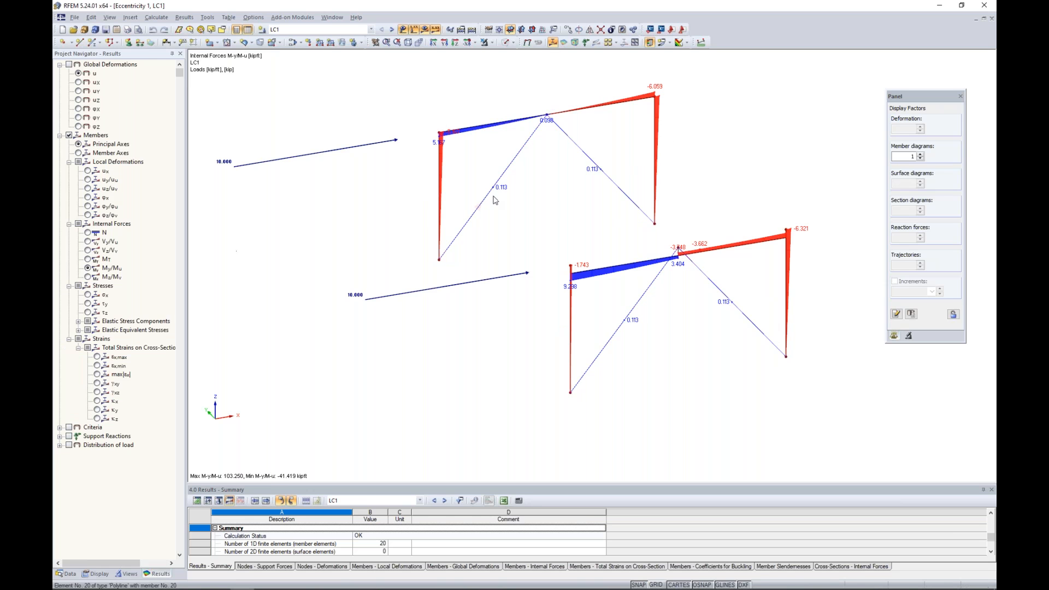
- Isolate the beams of both braced frames with visibility by selected objects and compare their My/Mu diagrams
ctrl+middle_drag(562, 215, 480, 131)
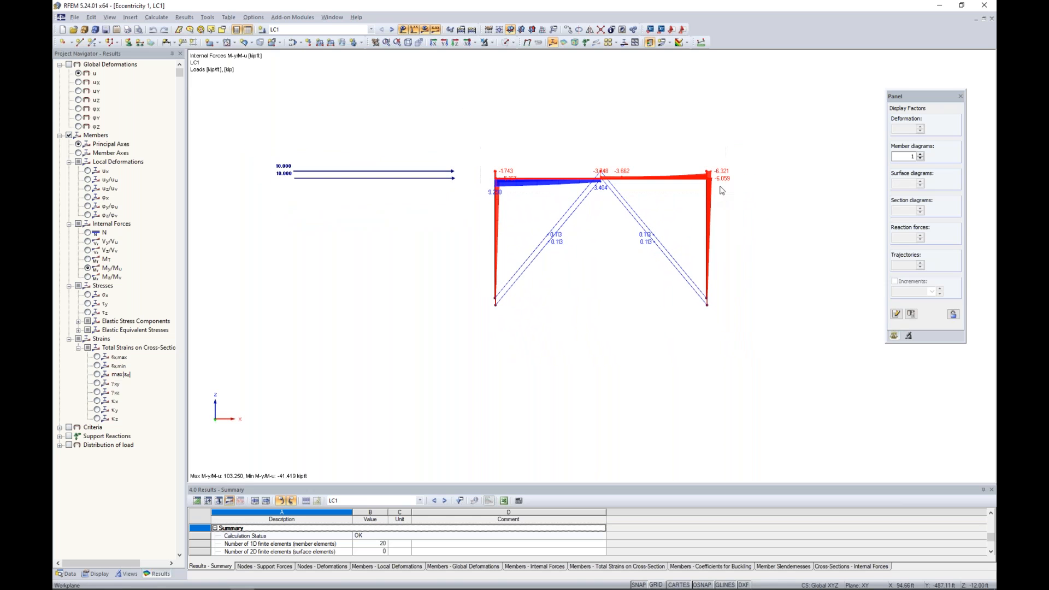
click(493, 43)
click(494, 53)
ctrl+middle_drag(504, 134, 573, 280)
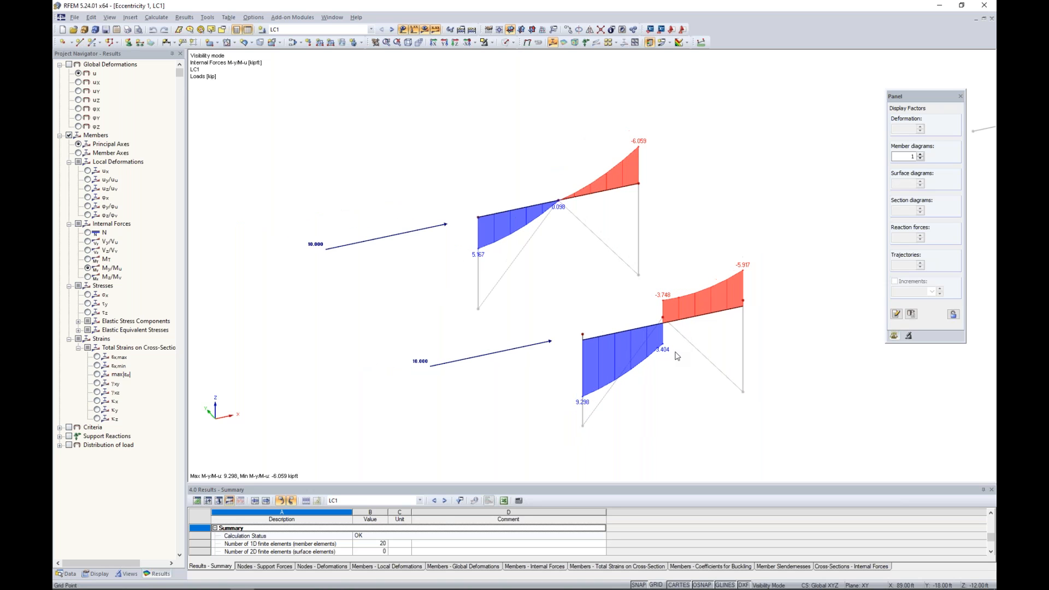
- Hide the results in transparent solid rendering and cancel the visibility mode to restore the full model
click(436, 29)
click(501, 44)
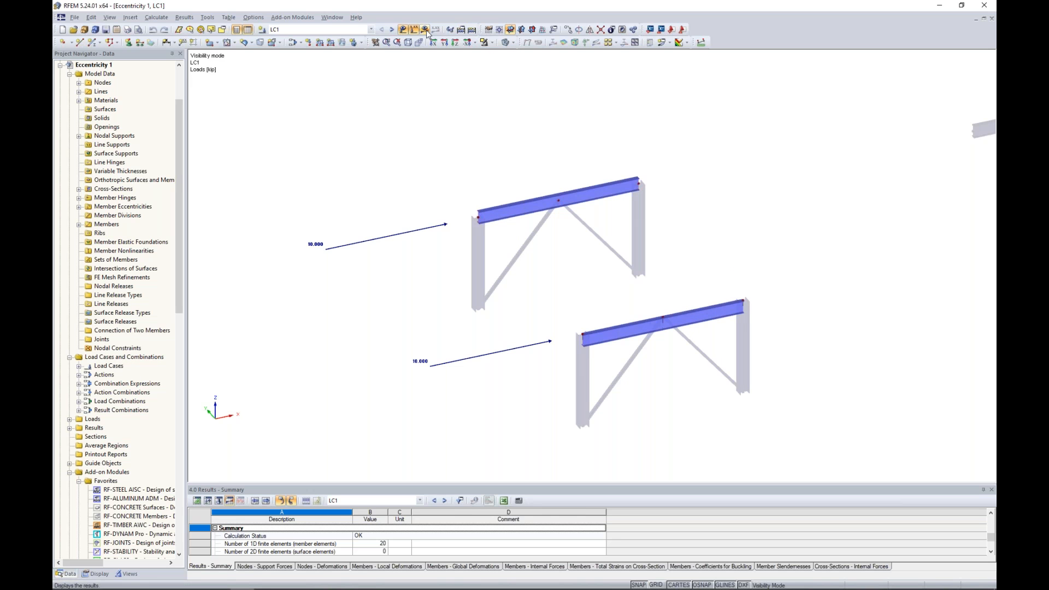
click(491, 42)
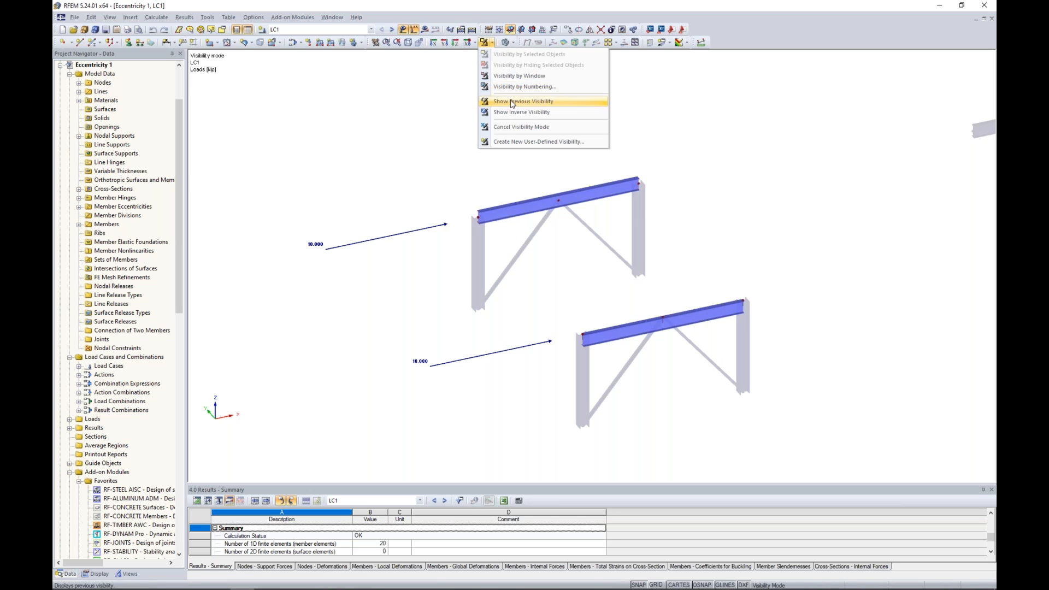
click(521, 127)
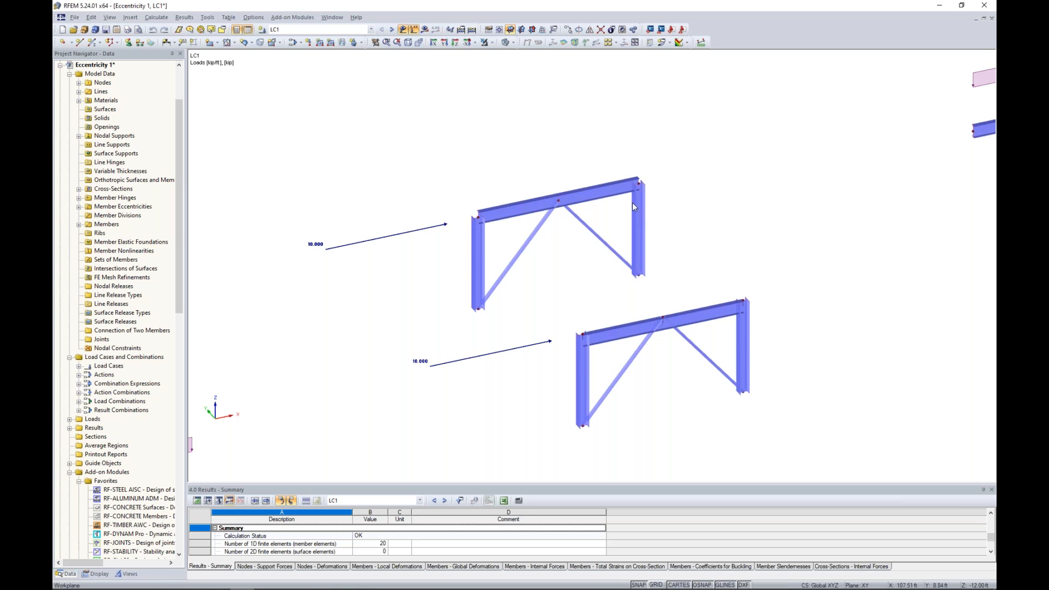
- Show the nodal supports again and examine the first column-supported beam's rendered beam-to-column connection up close
click(97, 574)
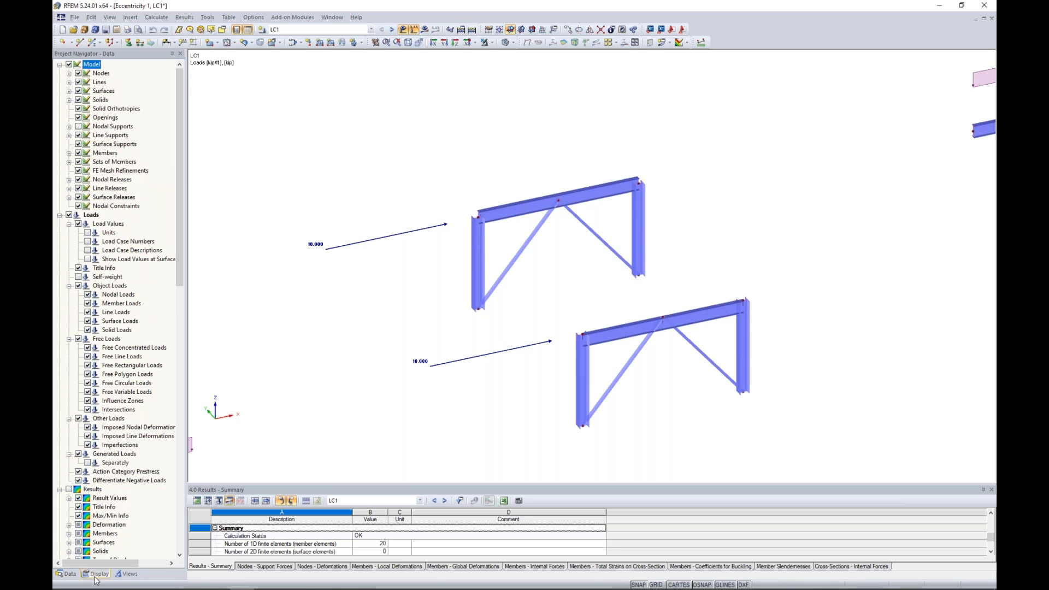
click(82, 129)
middle_drag(649, 246, 509, 321)
scroll(515, 296, up, 3)
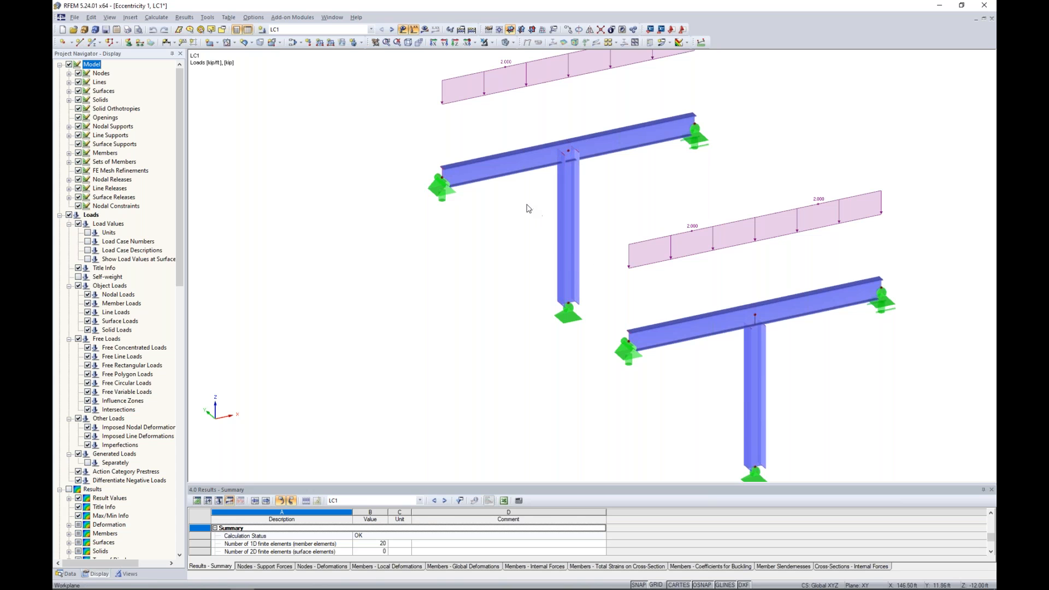
scroll(526, 197, up, 1)
scroll(525, 191, up, 2)
middle_drag(526, 196, 527, 291)
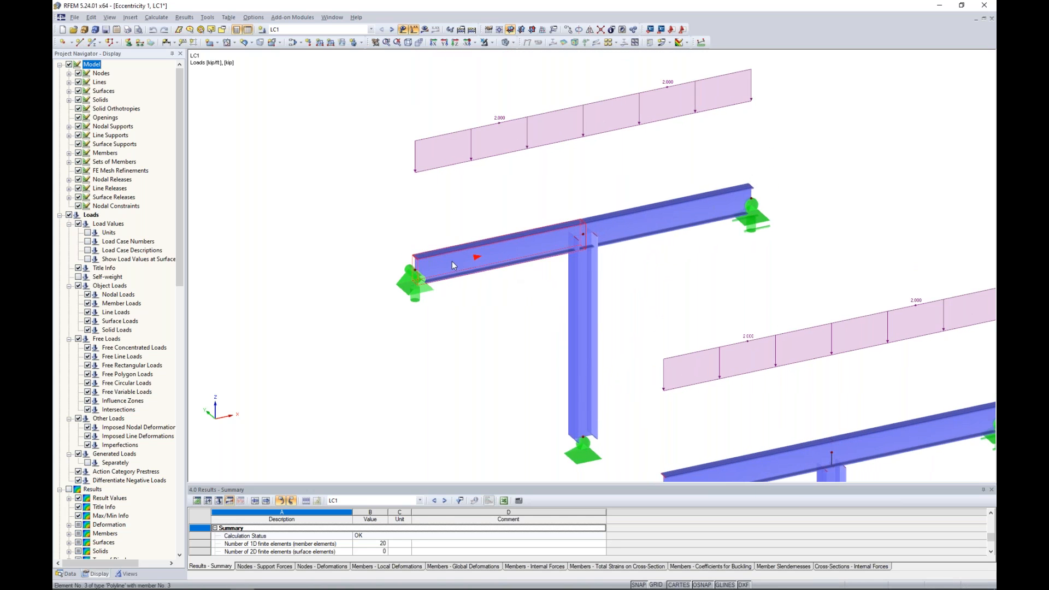
scroll(523, 299, up, 3)
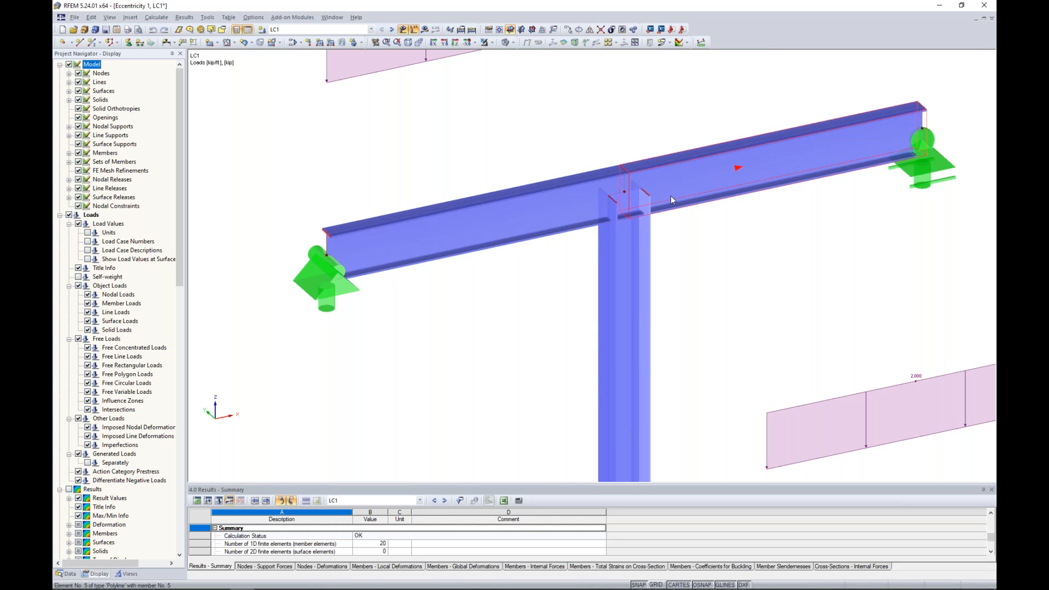
- Check the first column-supported beam's axes in wireframe and show the second beam in transparent solid rendering
click(505, 42)
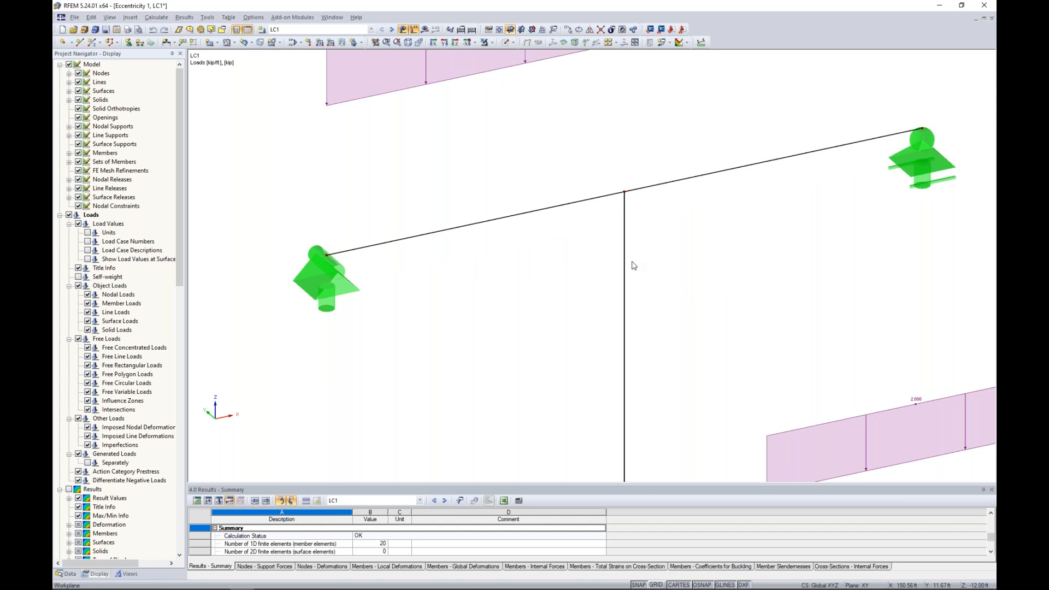
scroll(549, 263, down, 4)
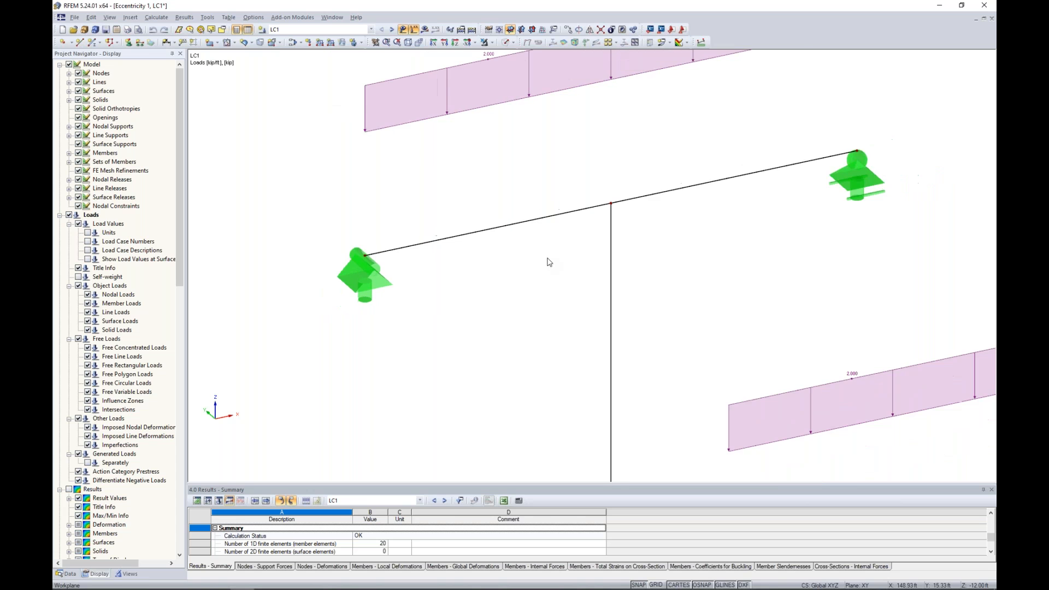
middle_drag(565, 295, 410, 140)
middle_drag(592, 304, 505, 165)
click(507, 42)
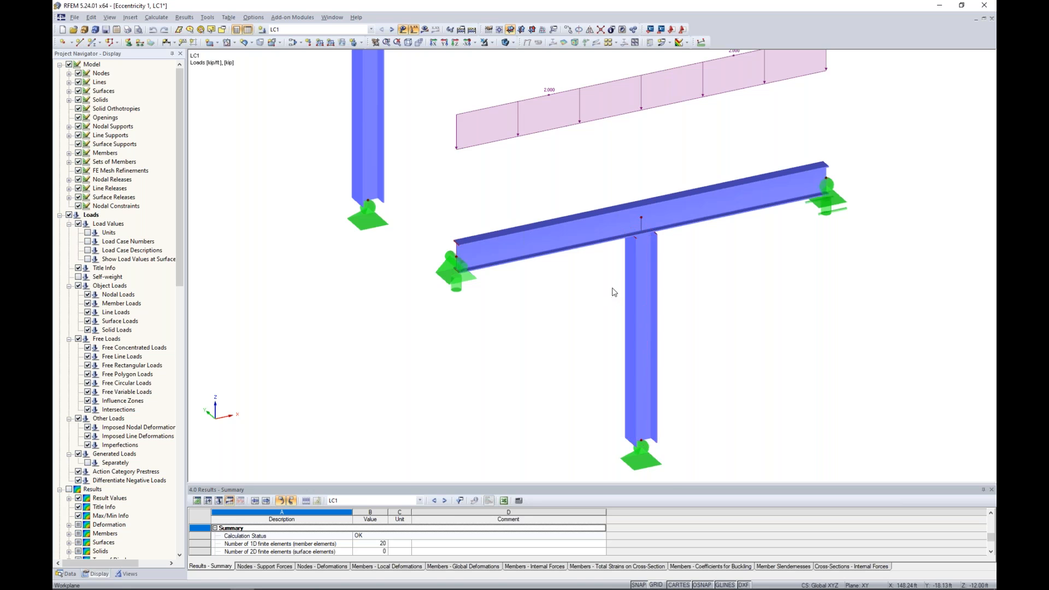
- Inspect the axial offset settings in the second column's member eccentricity and cancel out of the member editing
scroll(616, 292, up, 2)
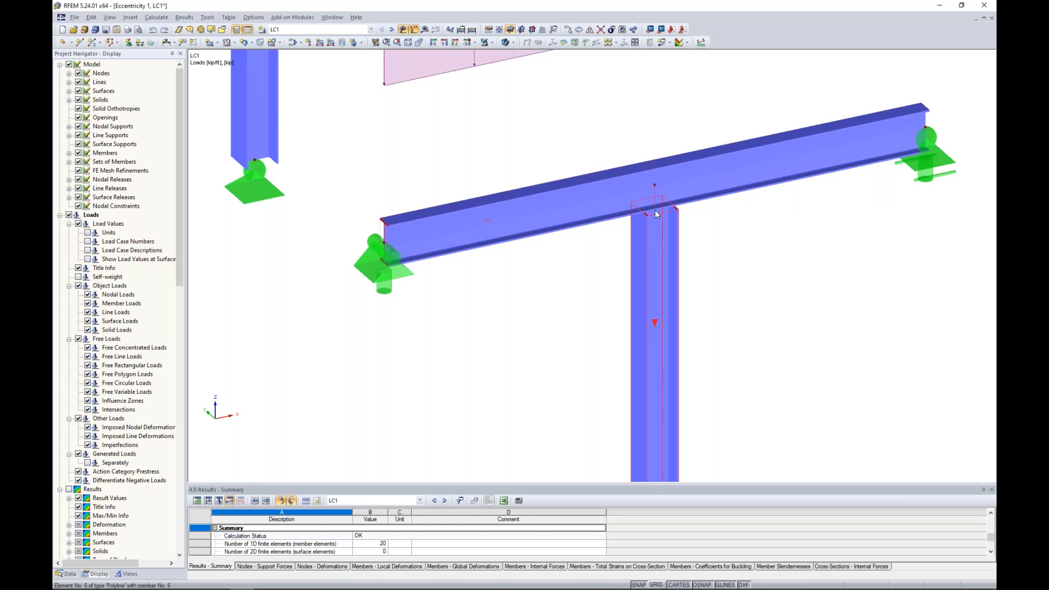
double_click(660, 242)
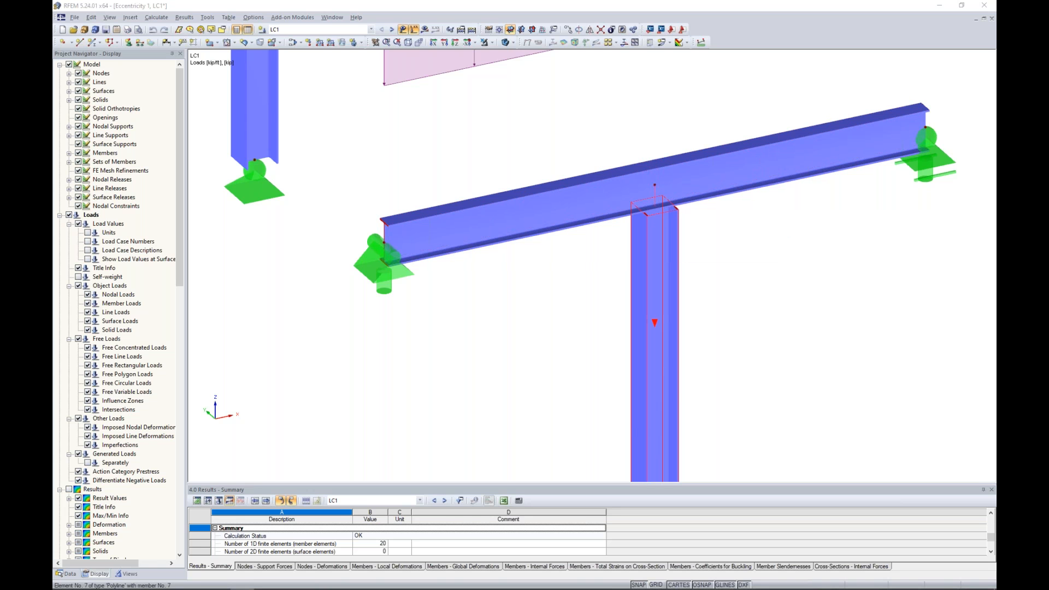
click(535, 239)
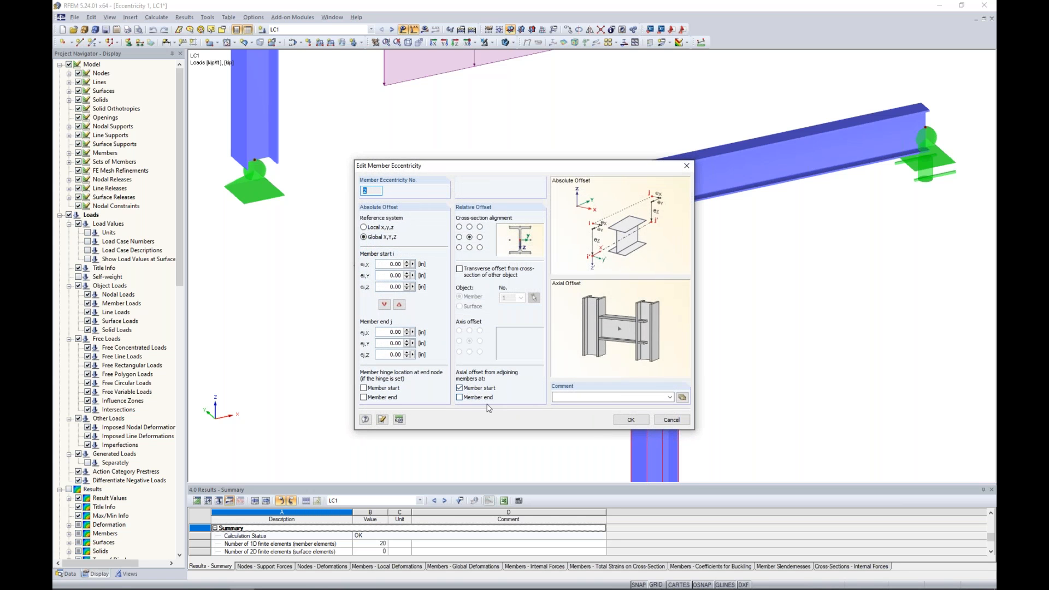
click(673, 420)
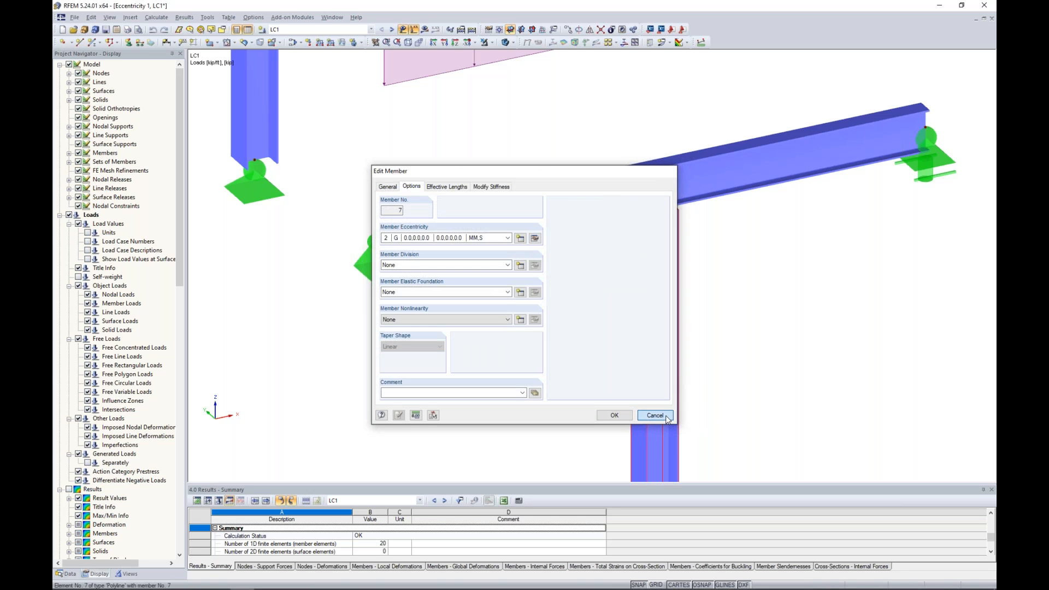
click(667, 417)
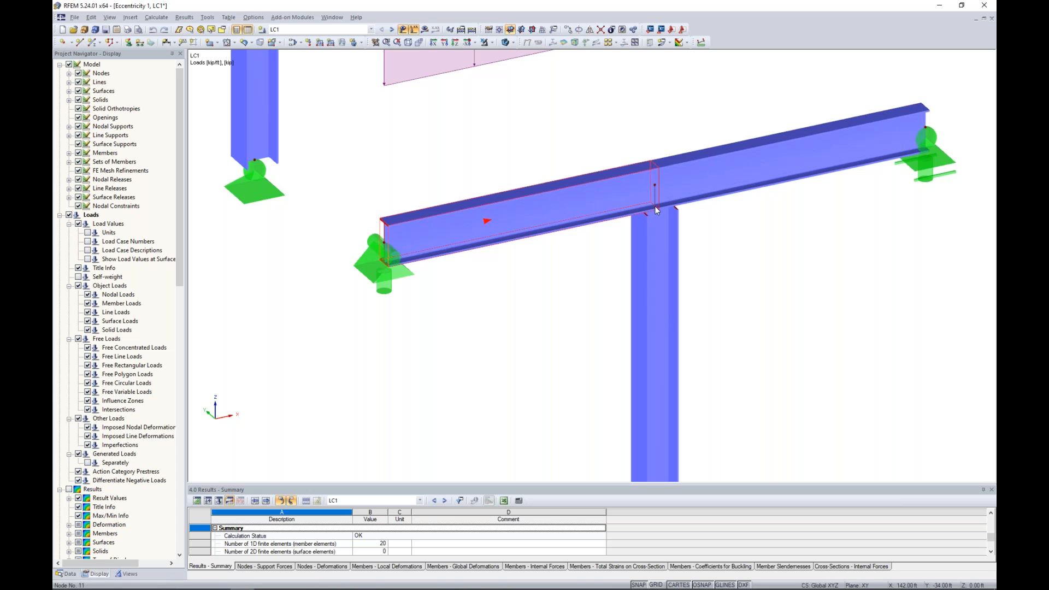
- Display the My/Mu results of both column-supported beams together in wireframe
scroll(757, 254, down, 2)
scroll(758, 254, down, 2)
middle_drag(769, 281, 707, 368)
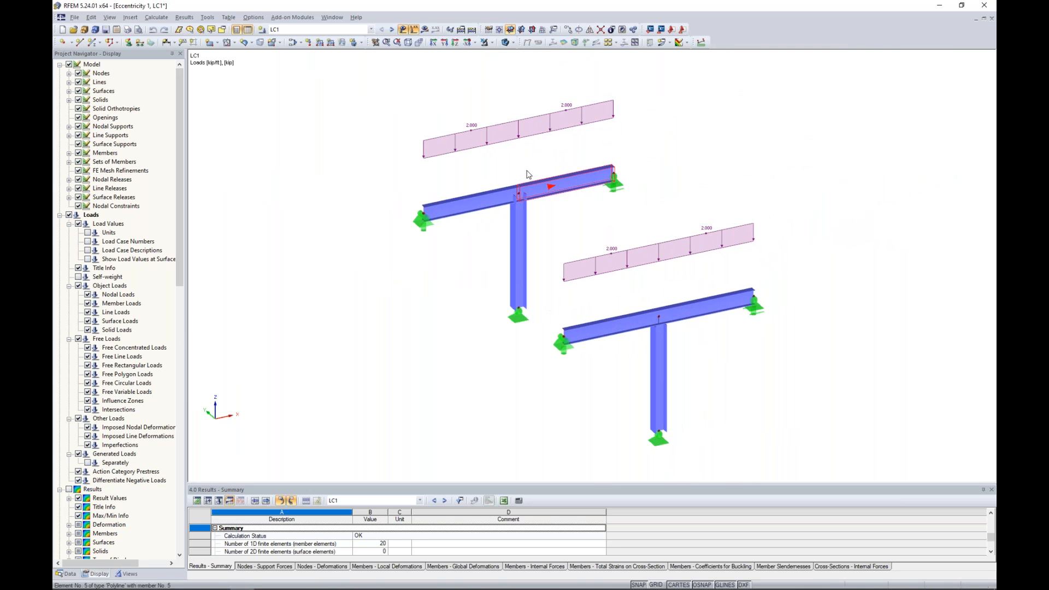
click(424, 29)
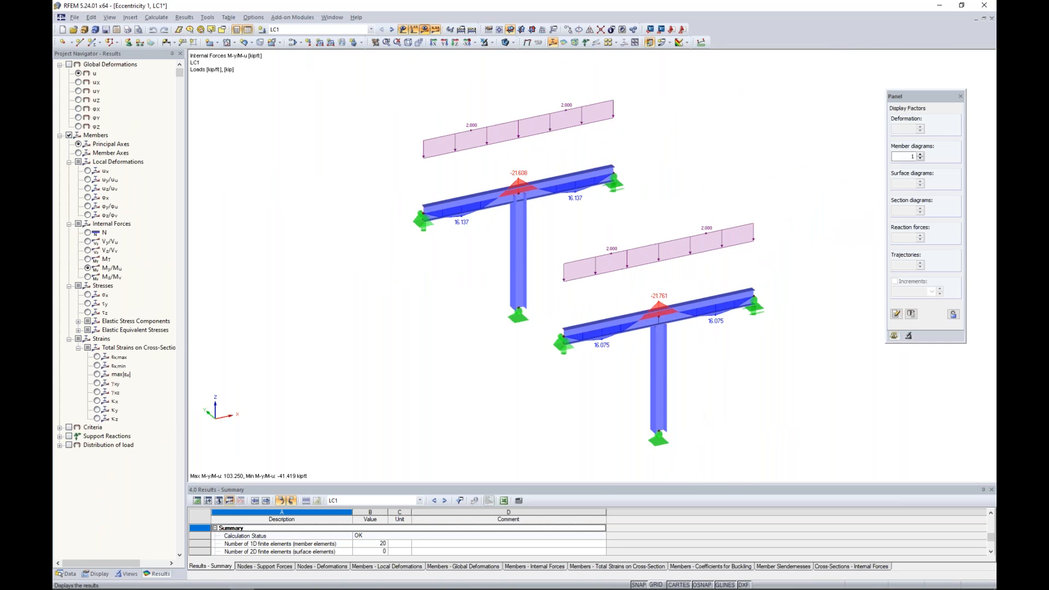
click(506, 42)
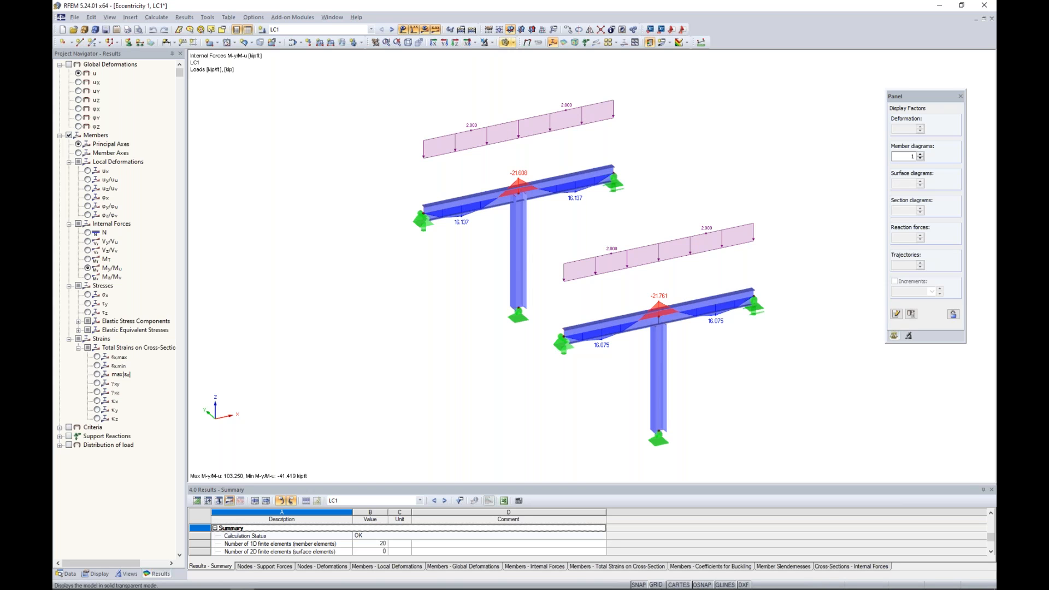
click(506, 42)
- Hide the loads and compare the Vz/Vv shear and N axial force diagrams of both column-supported beams
click(404, 29)
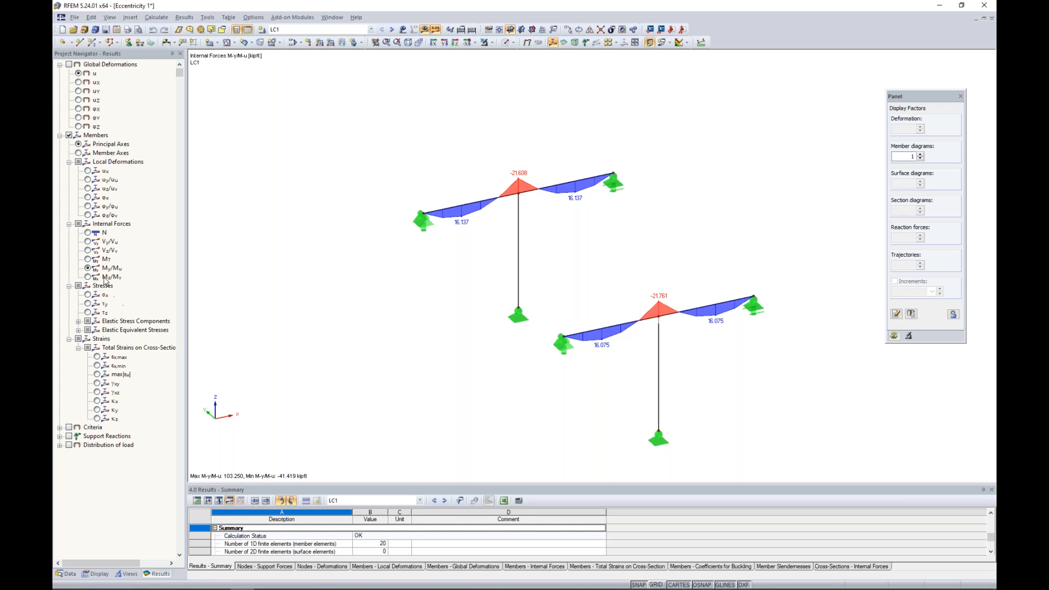
click(89, 252)
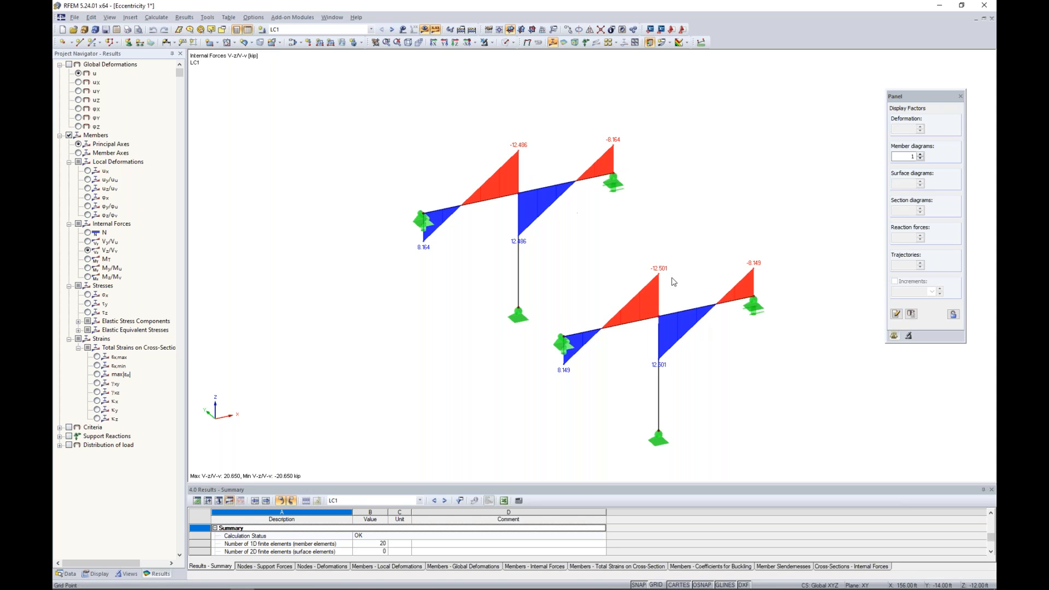
click(88, 233)
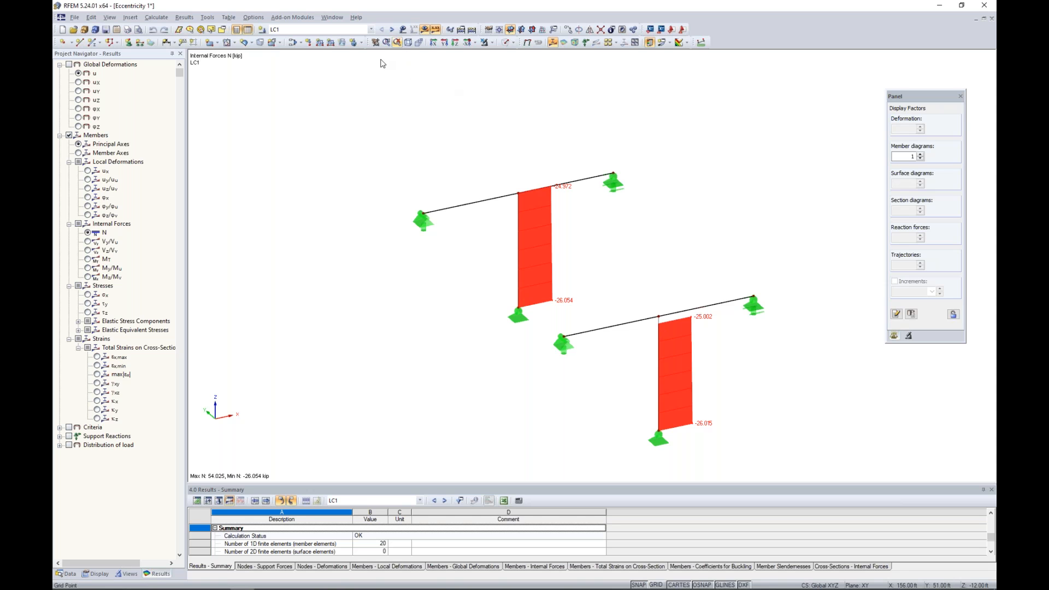
- Switch to the Eccentricity 2 model, hide its results and show it in transparent solid rendering
click(333, 17)
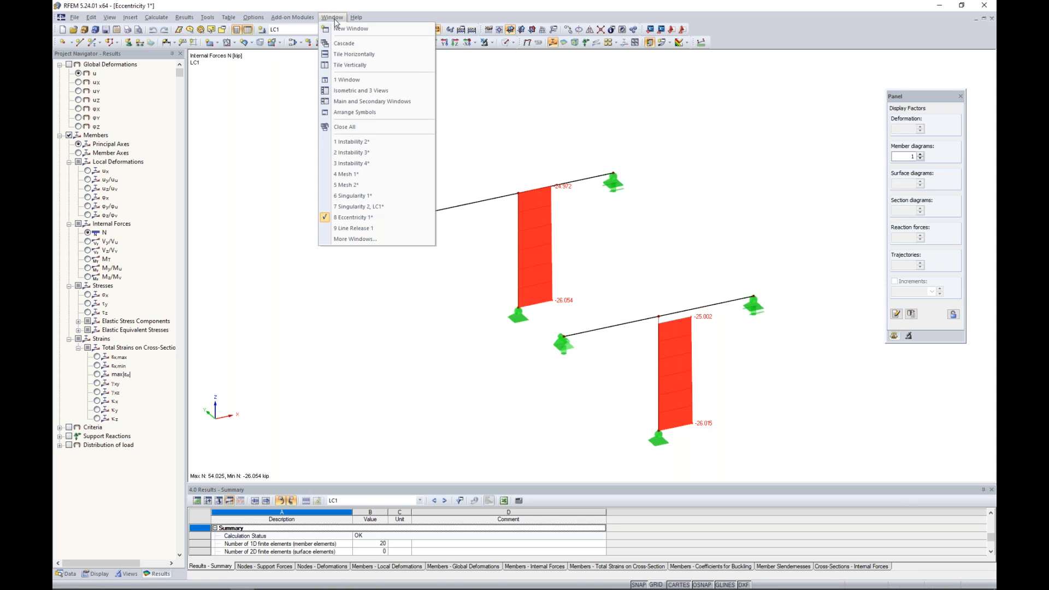
click(355, 239)
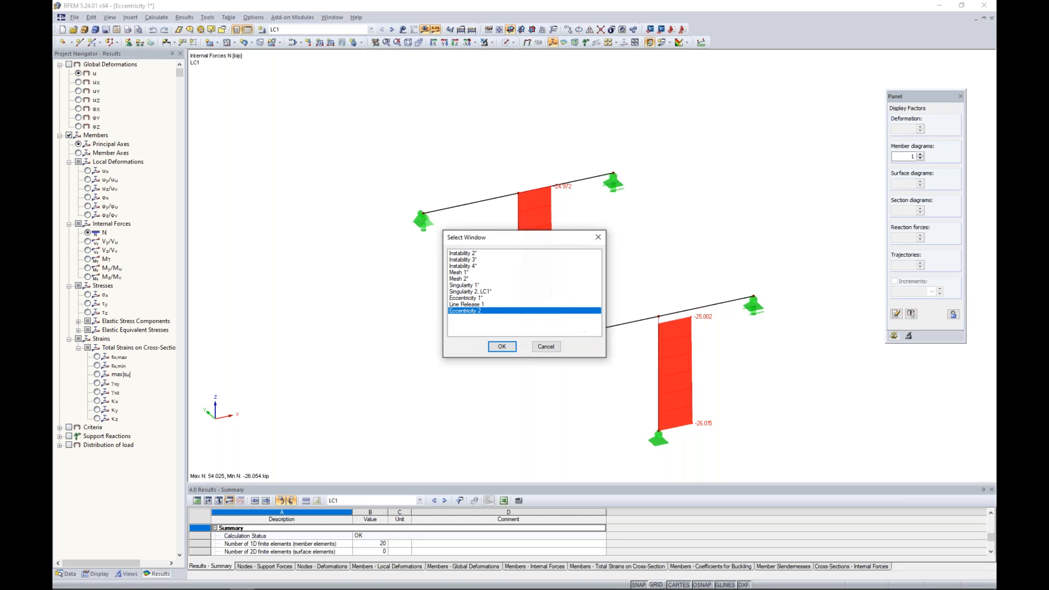
click(502, 347)
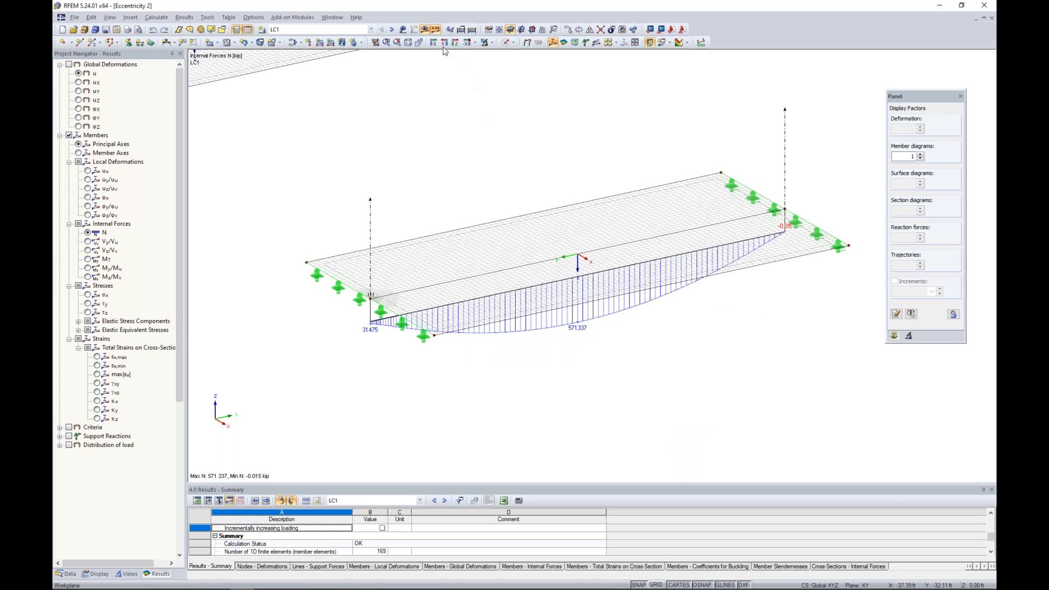
click(436, 29)
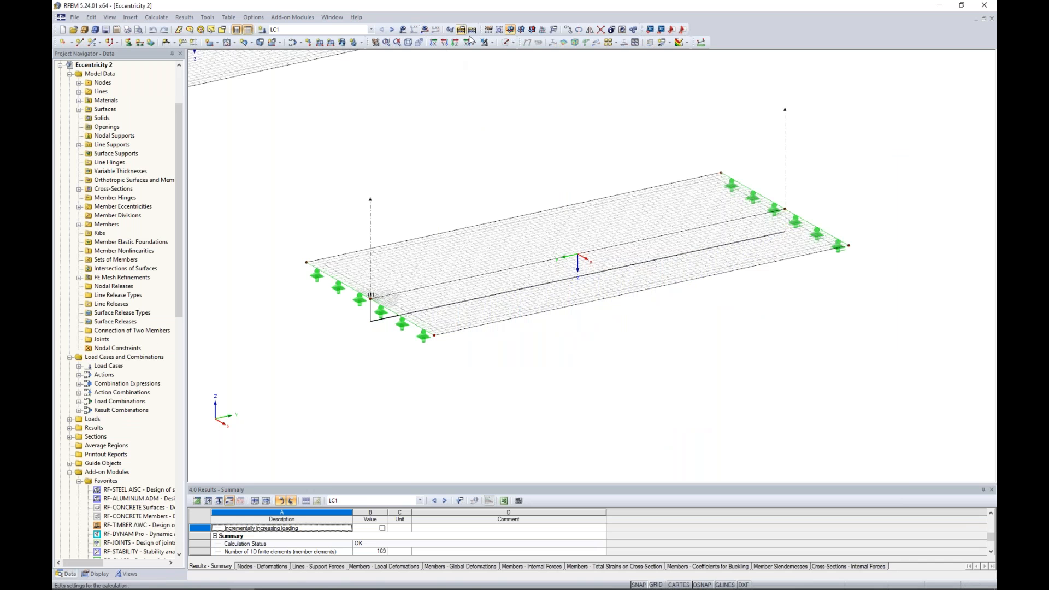
click(505, 42)
click(505, 45)
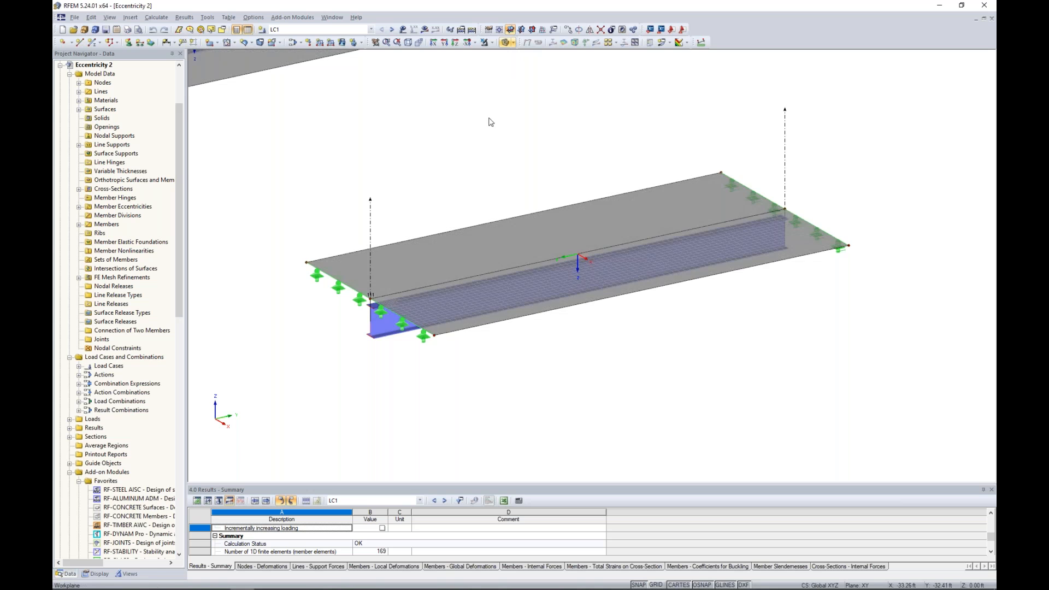
- Examine the beam position relative to the slab in both plate models, in wireframe and solid display
scroll(481, 136, down, 4)
middle_drag(483, 137, 620, 222)
scroll(619, 222, down, 1)
scroll(620, 226, down, 1)
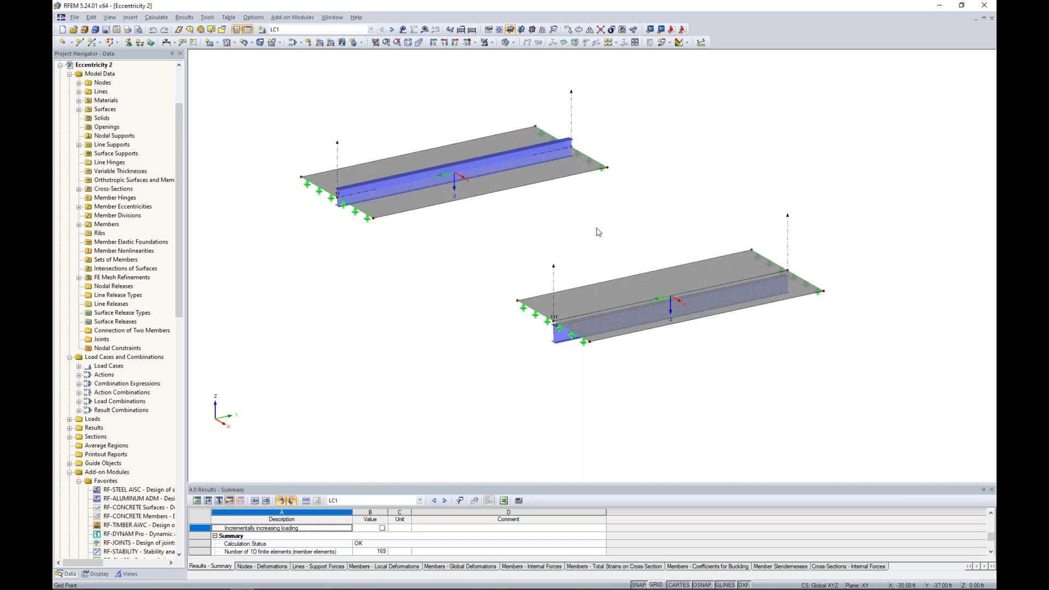
middle_drag(539, 217, 559, 260)
scroll(473, 232, up, 3)
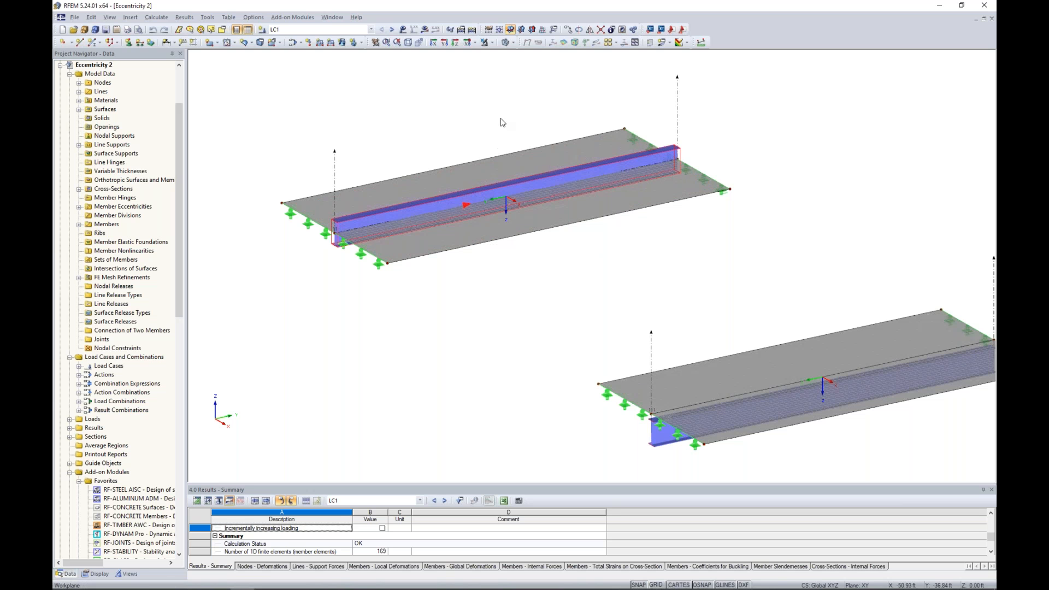
click(506, 42)
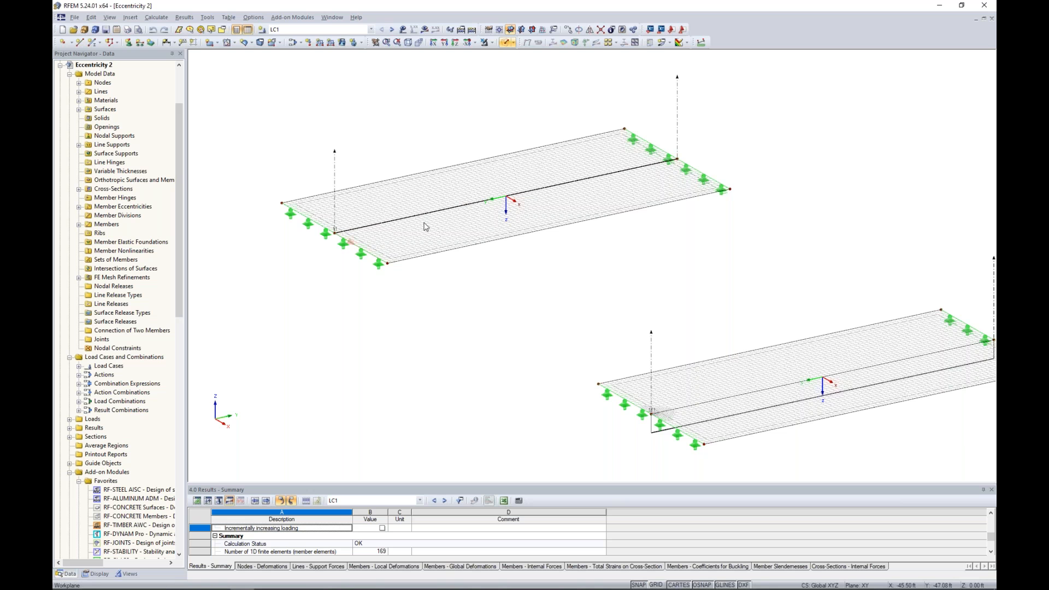
click(506, 42)
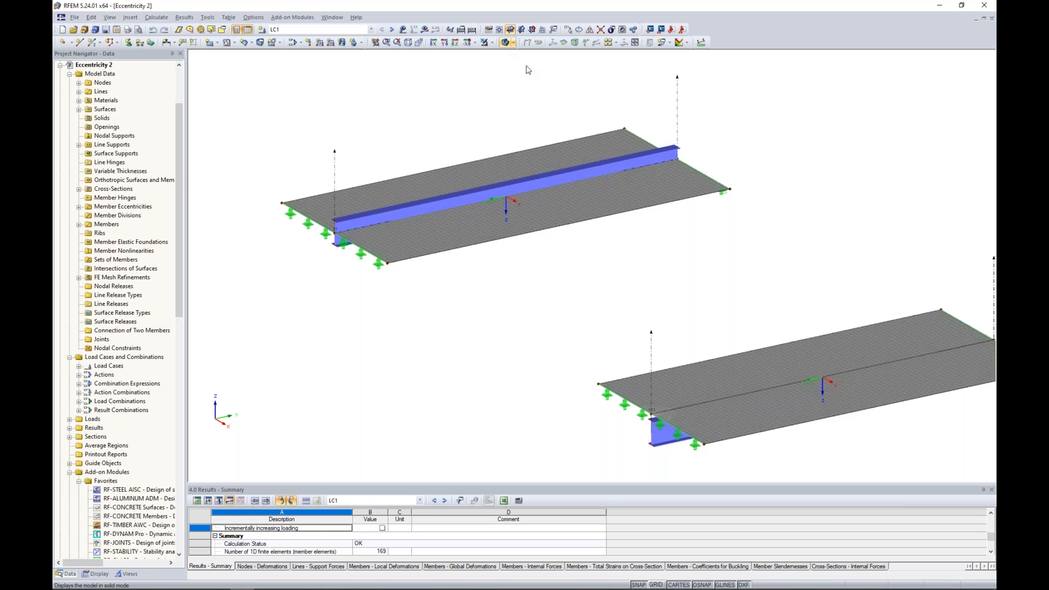
- Show both slab-beam models in transparent solid rendering with the eccentric beam below its slab in view
middle_drag(664, 171, 525, 90)
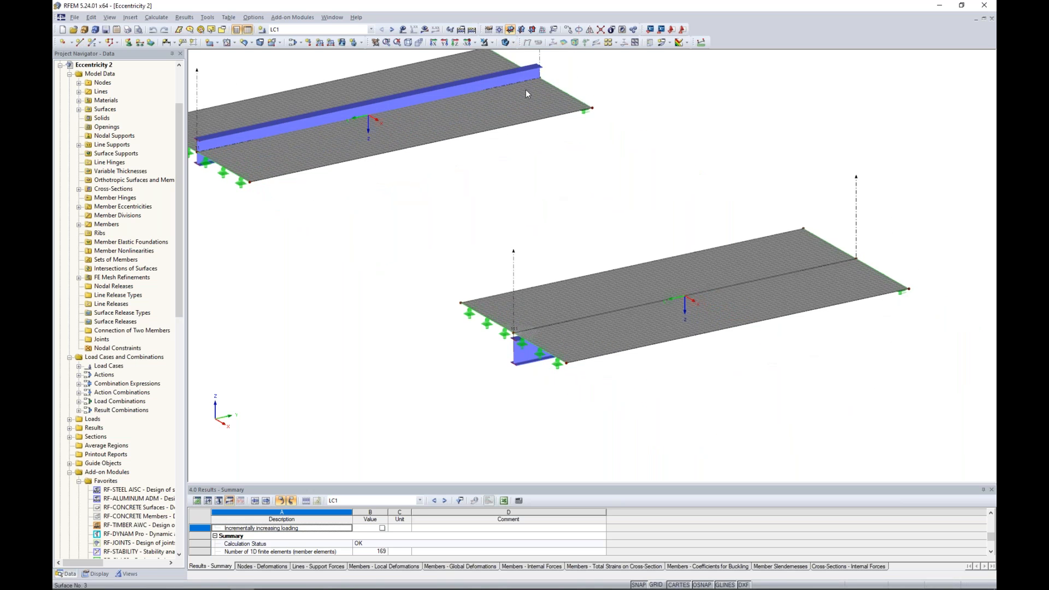
click(506, 42)
middle_drag(599, 363, 515, 353)
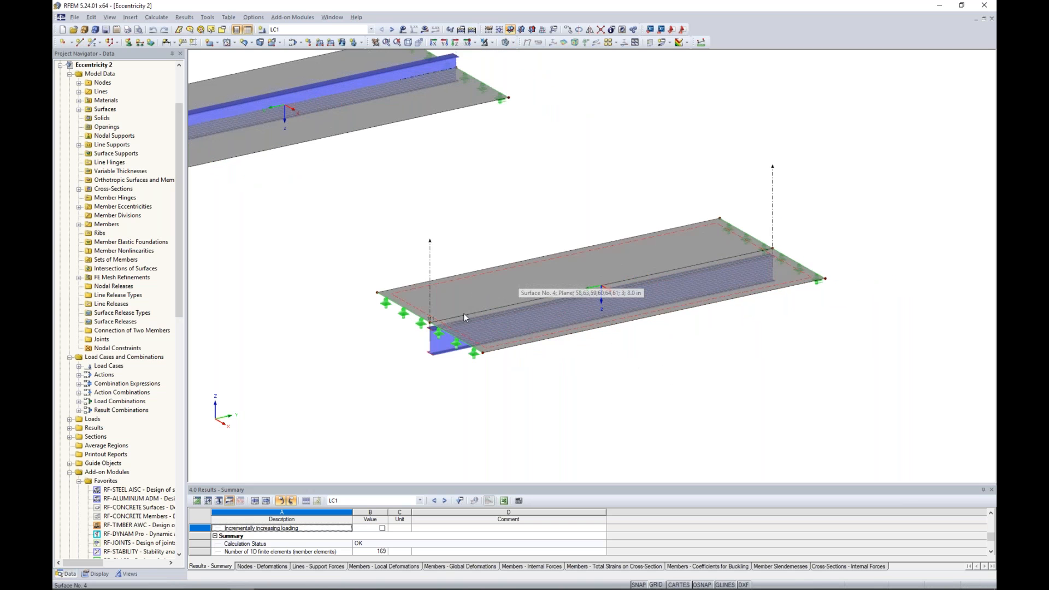
- Inspect the member eccentricity definition of the beam below the slab, including its cross-section alignment and surface offset, without changing it
double_click(444, 343)
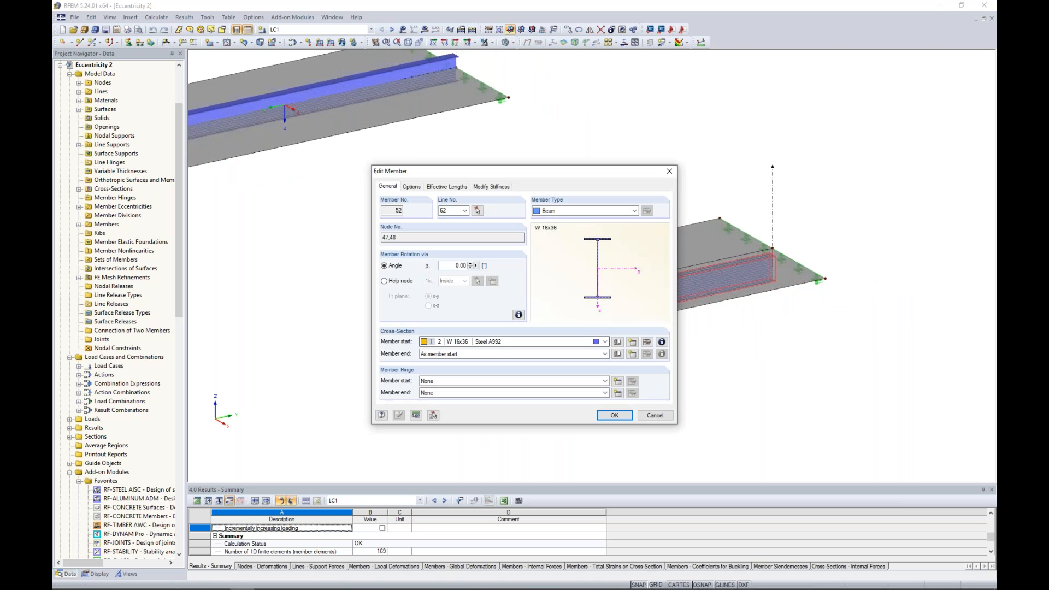
click(412, 187)
click(535, 238)
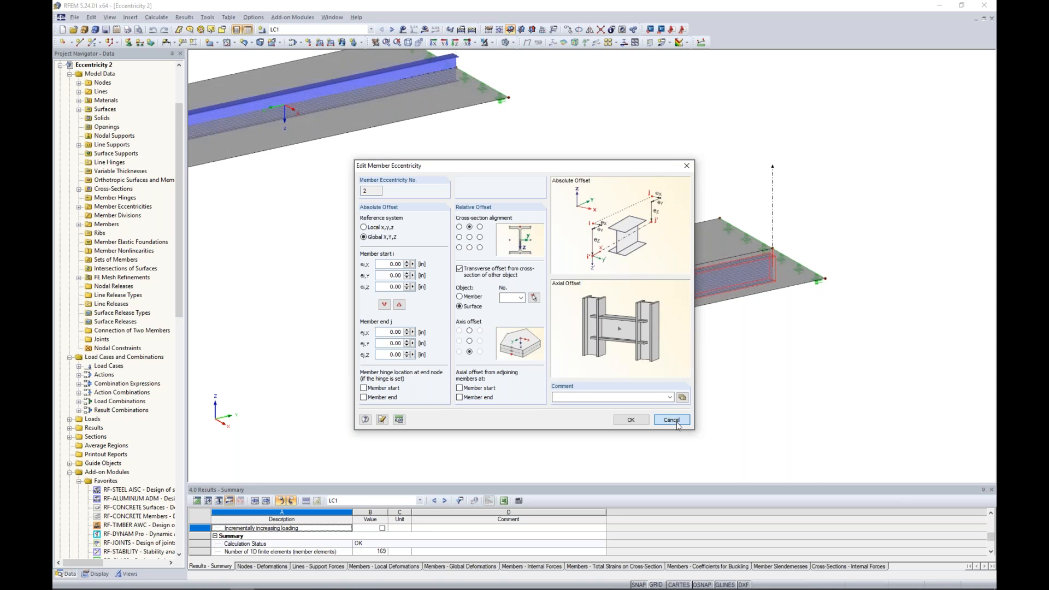
click(676, 422)
click(656, 414)
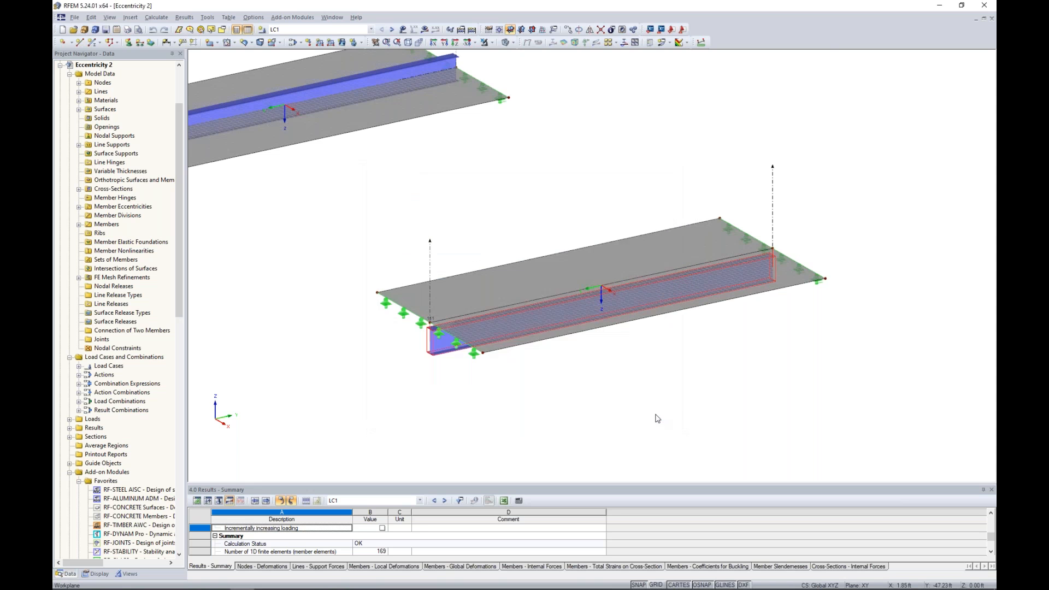
- Show the LC1 loads on both slab-beam models together with the global deformations u
scroll(657, 418, down, 2)
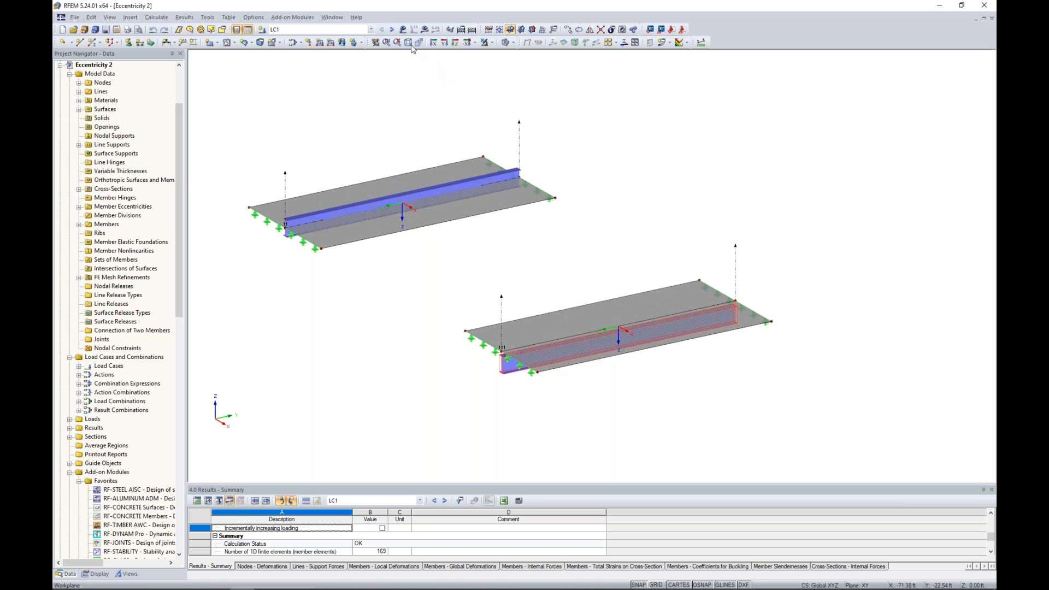
click(403, 29)
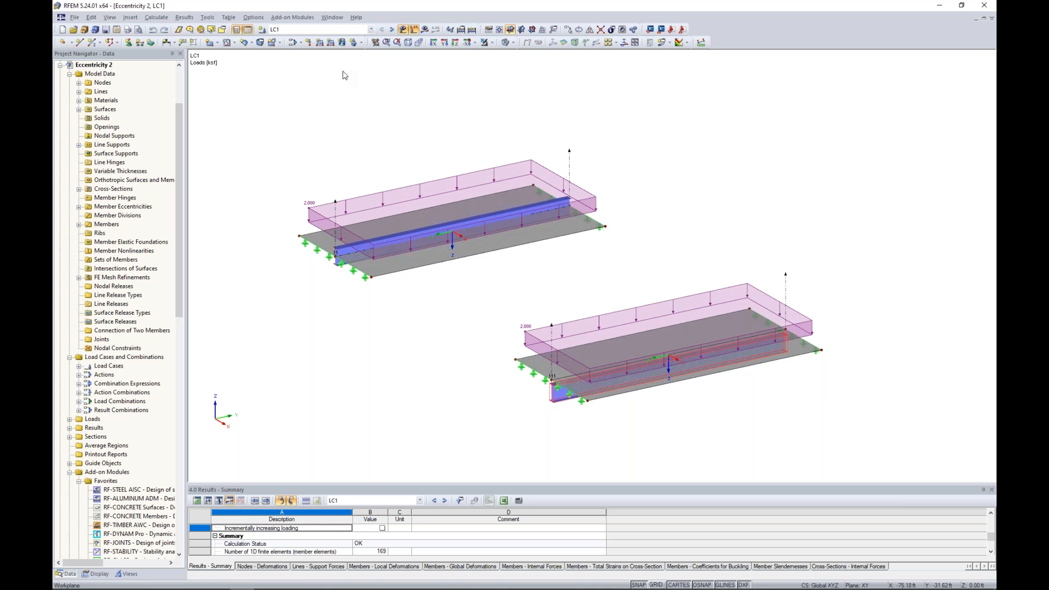
click(425, 30)
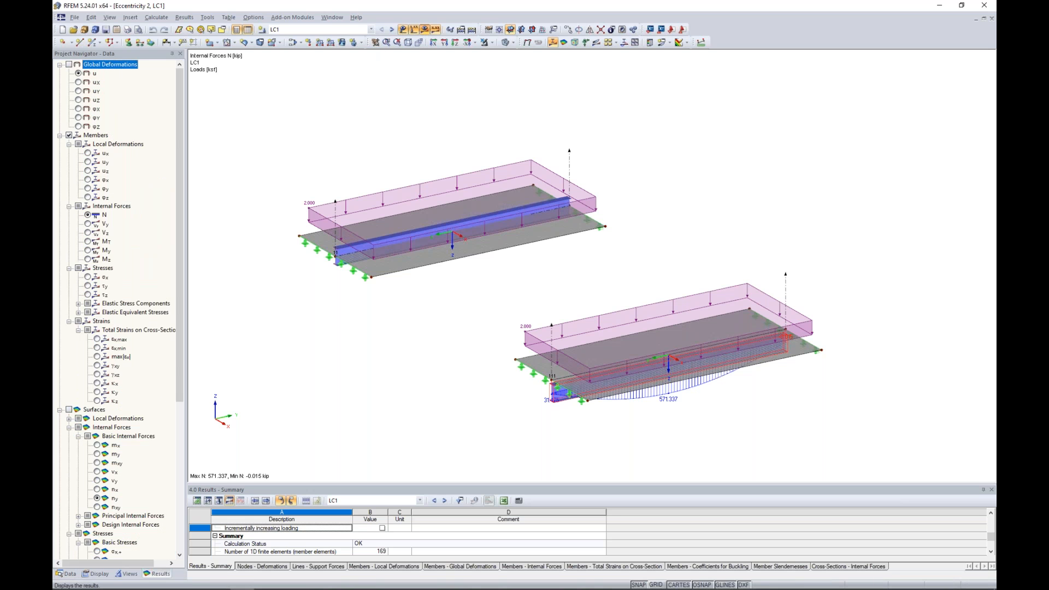
click(69, 65)
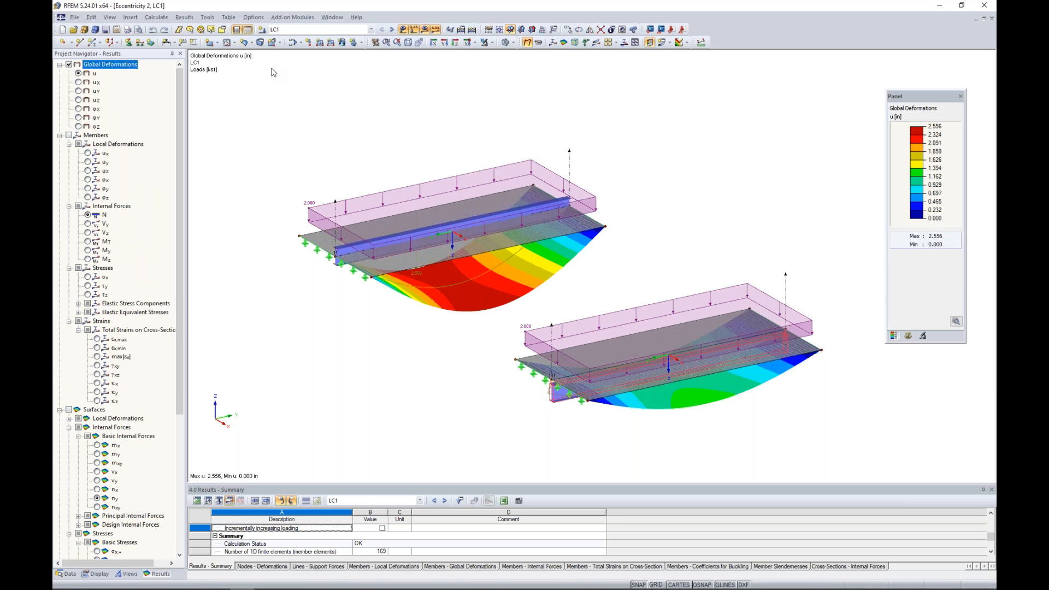
- Hide the loads and display the section deformation diagrams to compare the centric and eccentric slab-beam models
click(413, 30)
scroll(113, 499, down, 7)
click(69, 508)
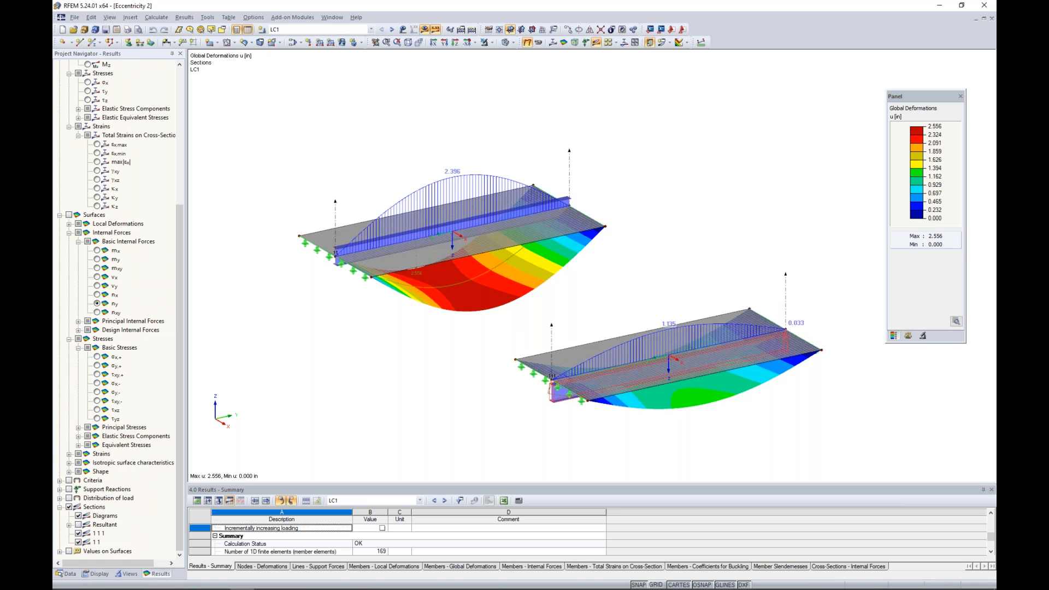
ctrl+middle_drag(667, 298, 657, 267)
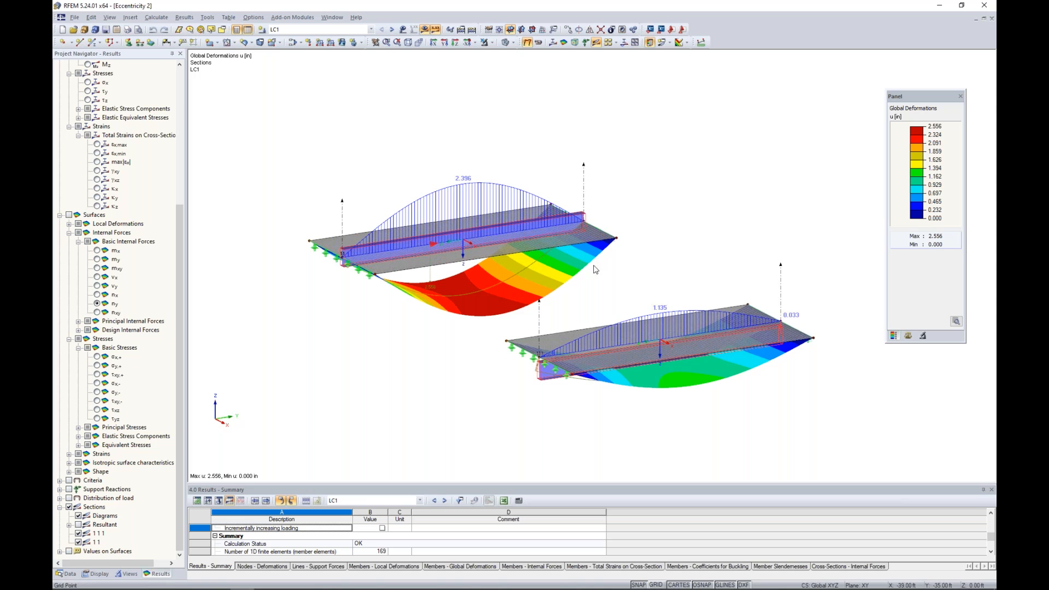
ctrl+middle_drag(694, 407, 668, 402)
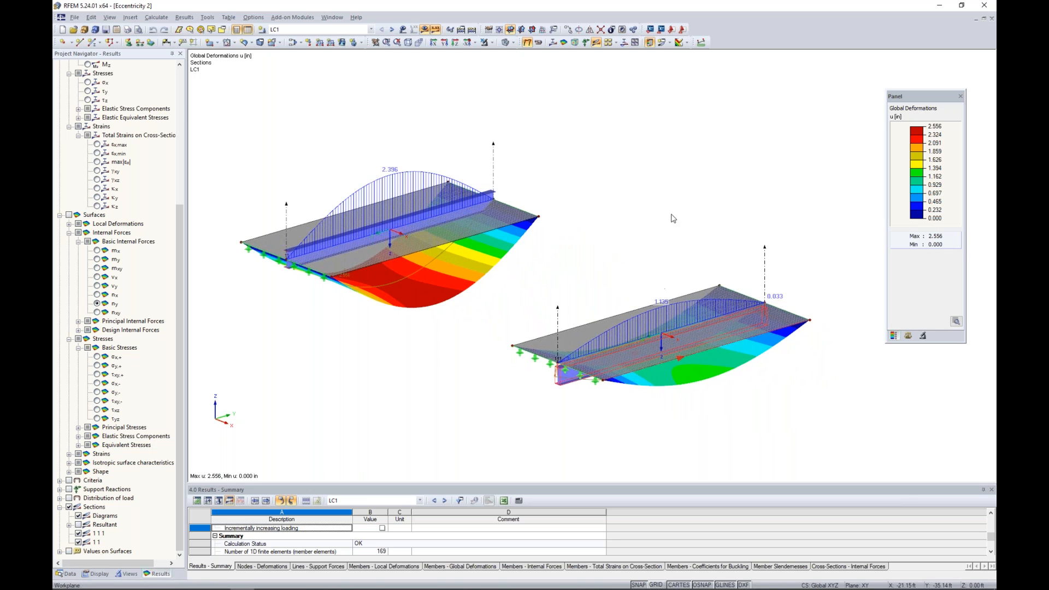
ctrl+middle_drag(656, 218, 711, 214)
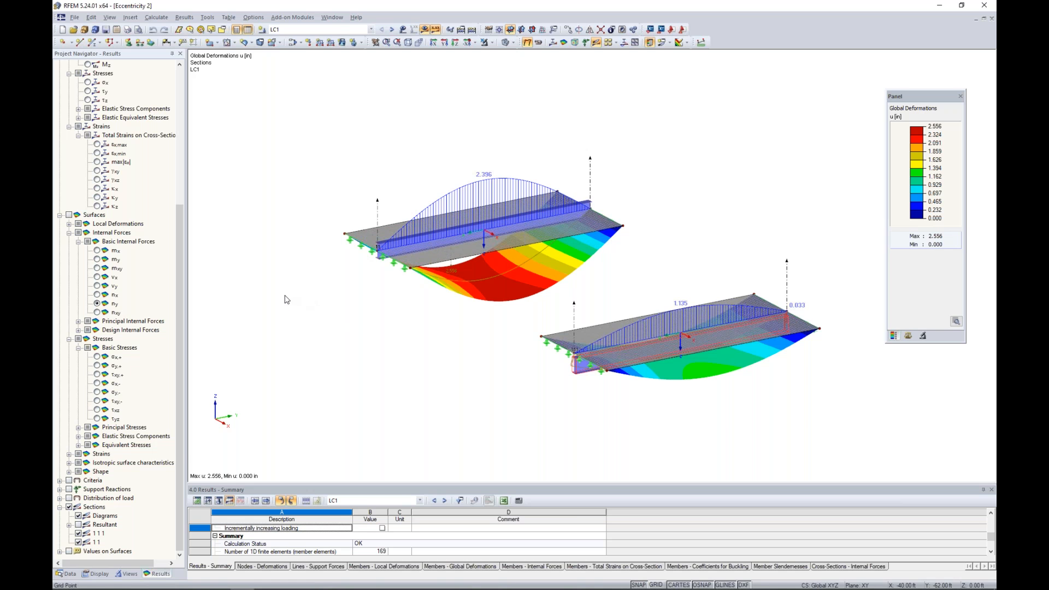
- Display the basic internal force n-y on both slab surfaces and check its isoband value scale without applying changes
click(69, 215)
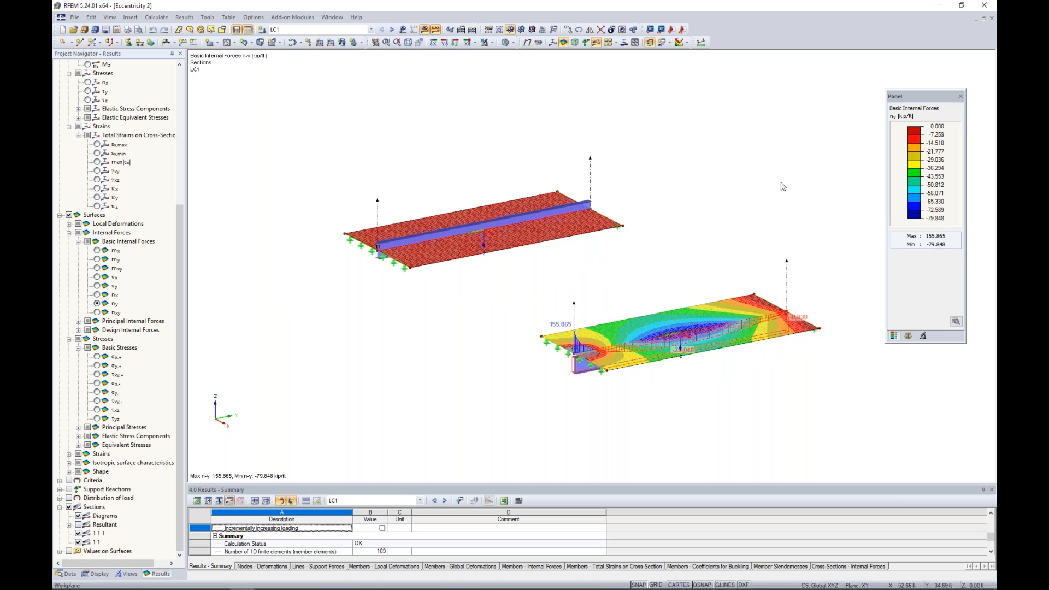
double_click(921, 134)
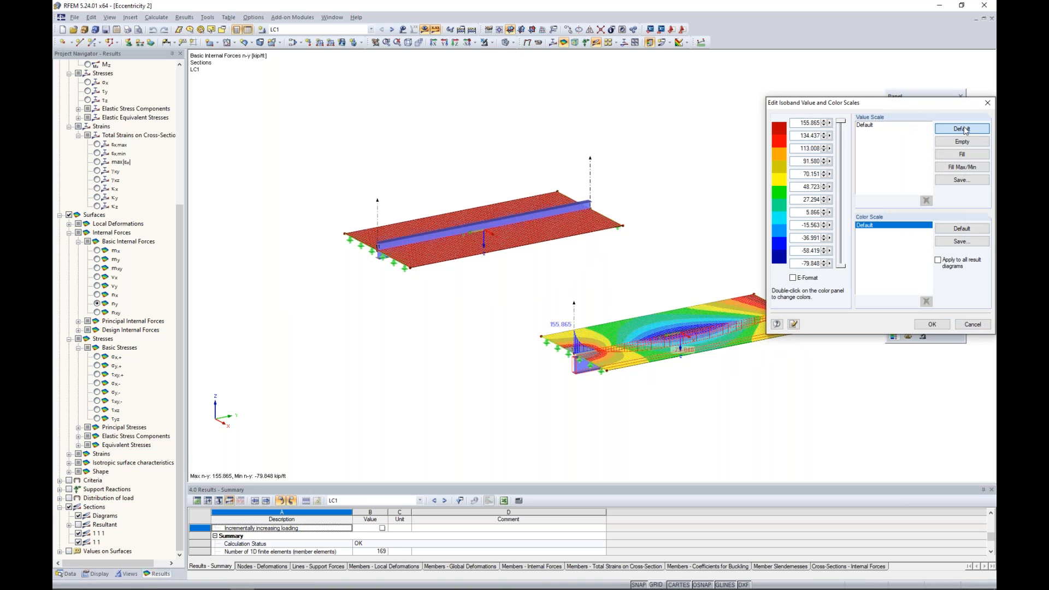
click(987, 103)
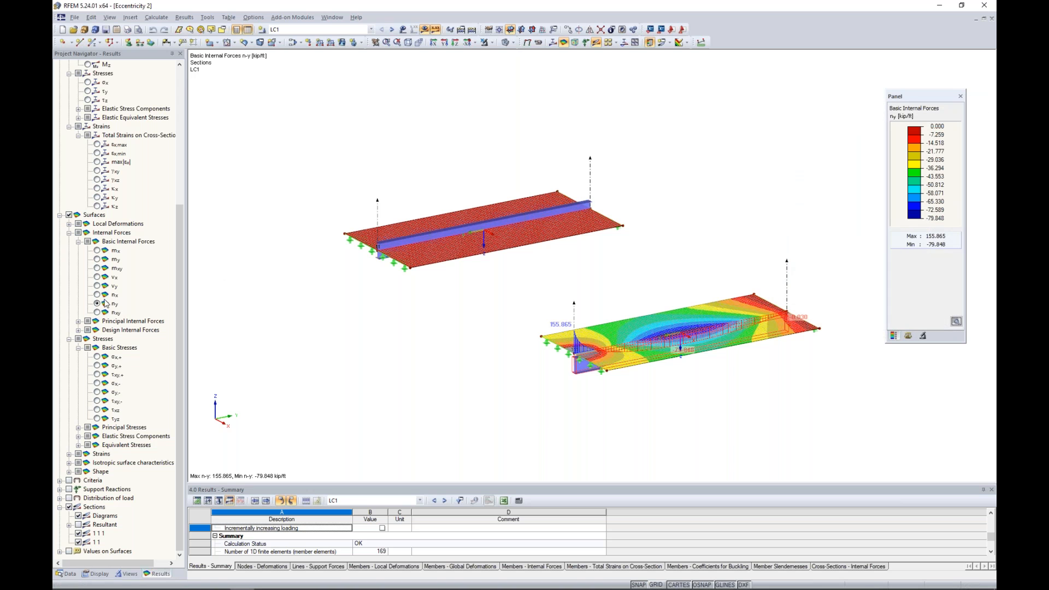
- Isolate the slab surface of the centric beam model using visibility by selected objects to view its n-y results
scroll(492, 306, up, 1)
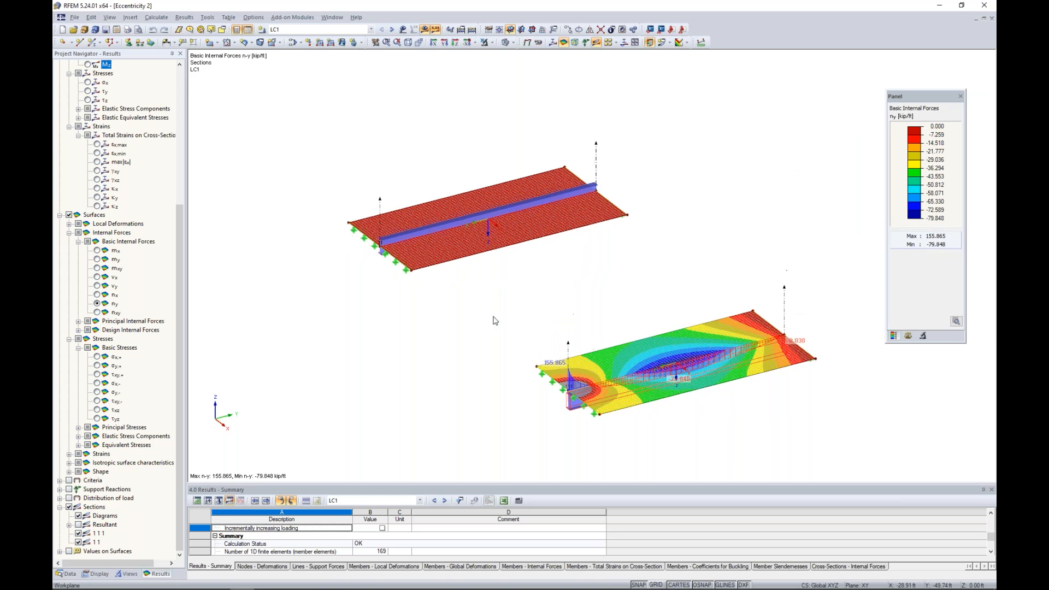
scroll(465, 262, up, 1)
scroll(457, 260, up, 1)
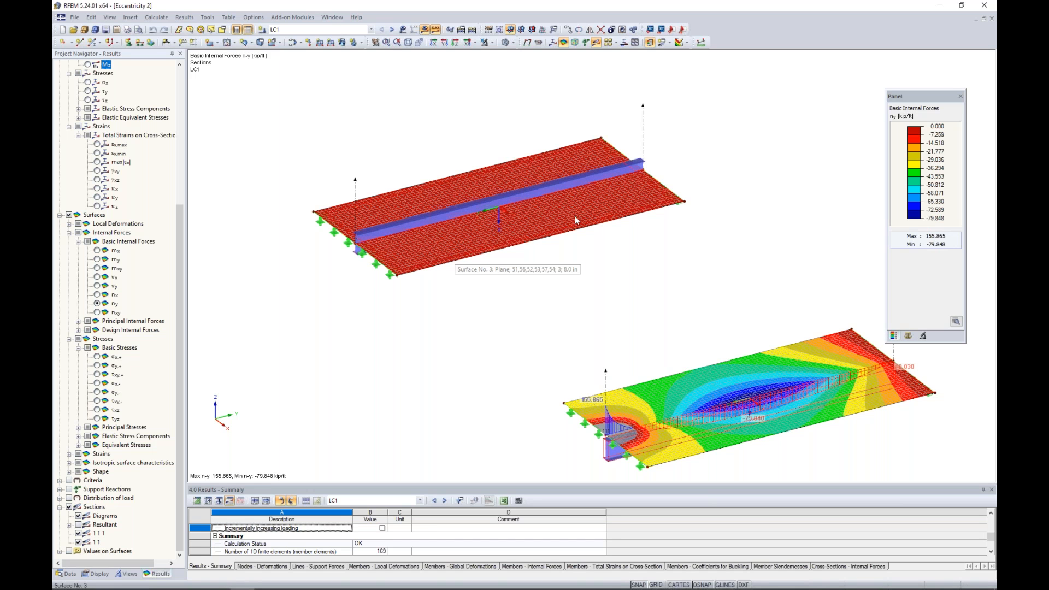
click(486, 243)
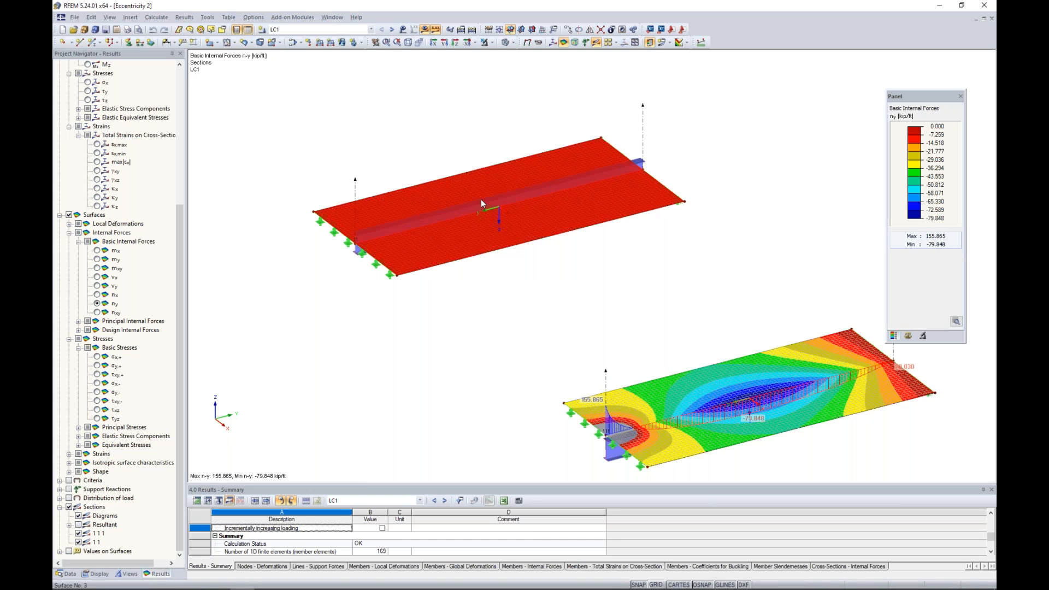
click(485, 42)
click(524, 53)
click(480, 148)
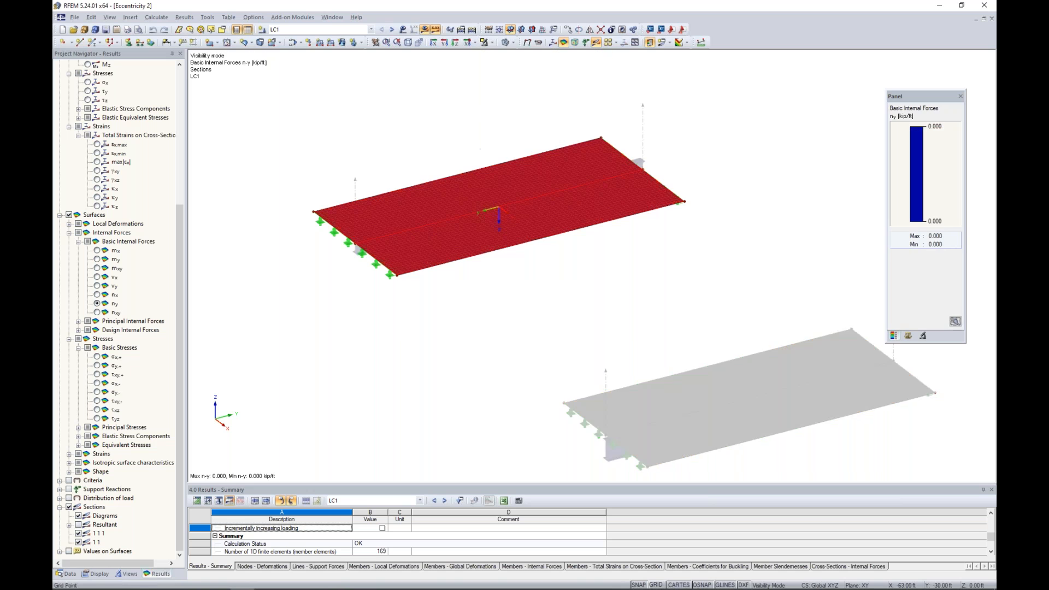
middle_drag(457, 134, 521, 159)
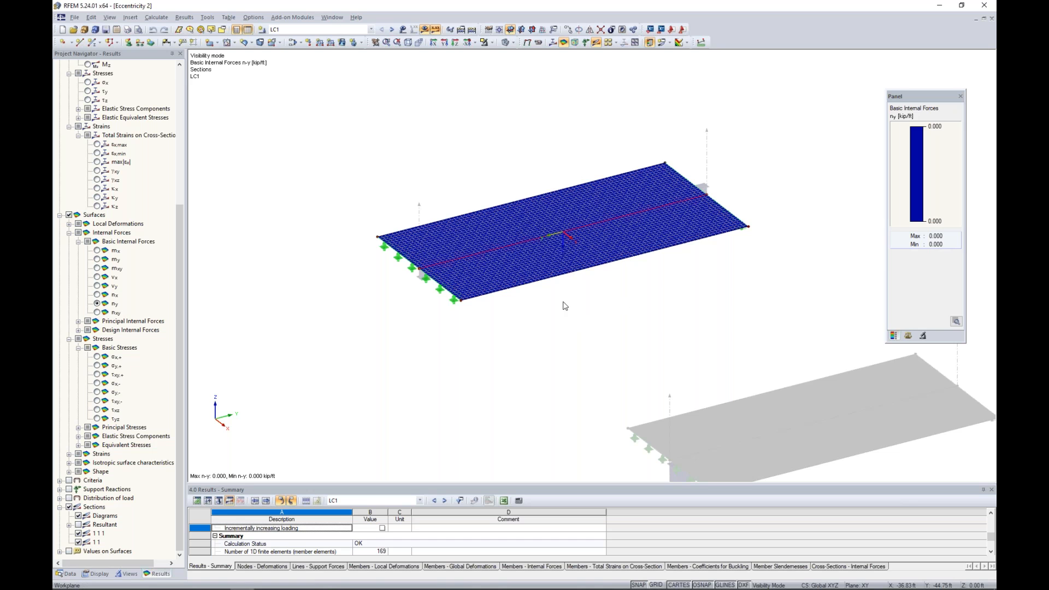
- Cancel the visibility mode and isolate the slab surface of the eccentric beam model instead
click(488, 42)
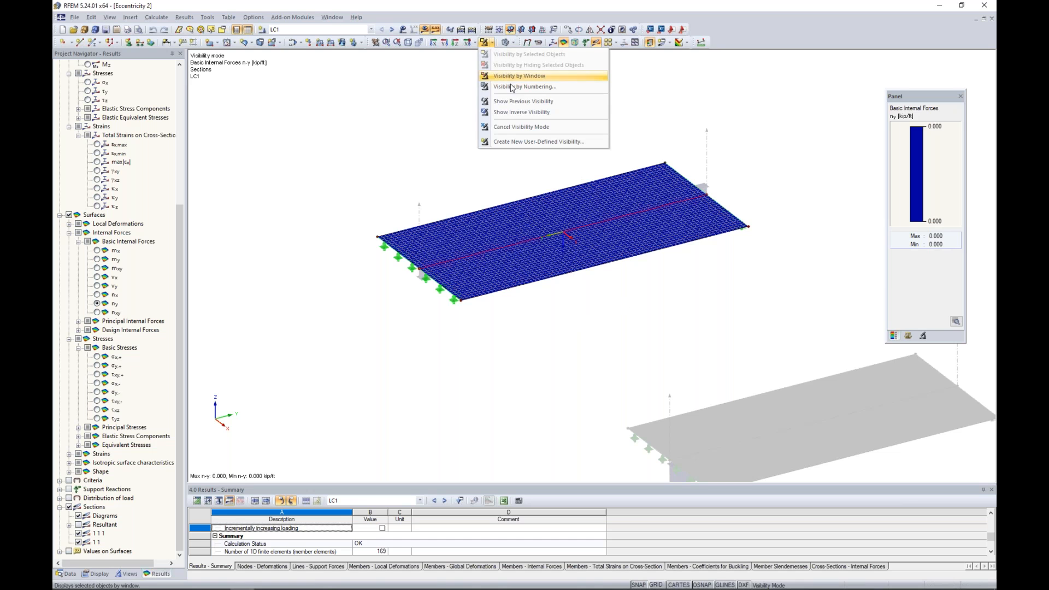
click(514, 128)
middle_drag(735, 352, 507, 202)
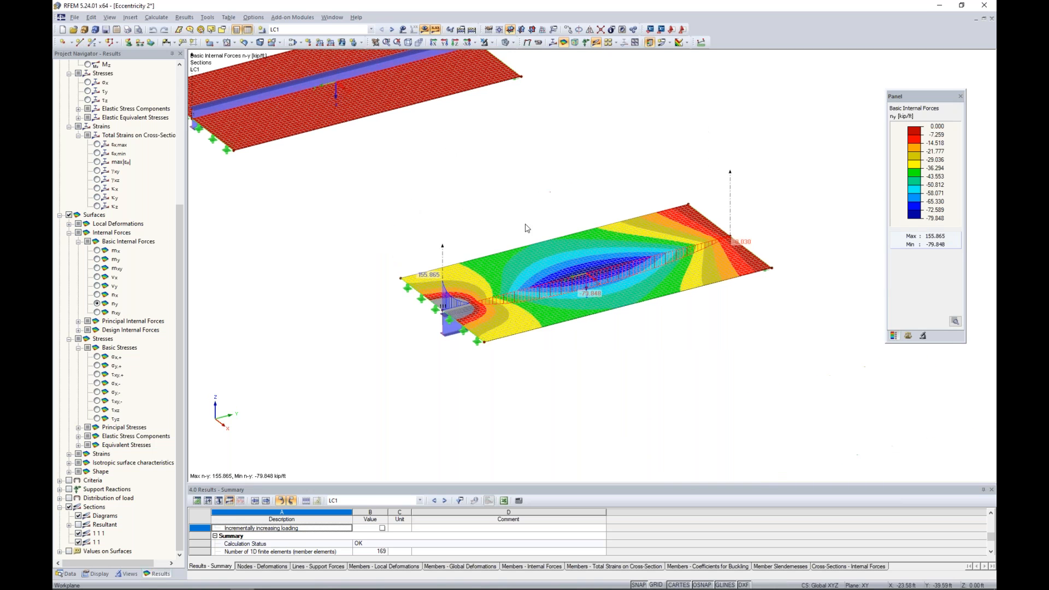
click(544, 247)
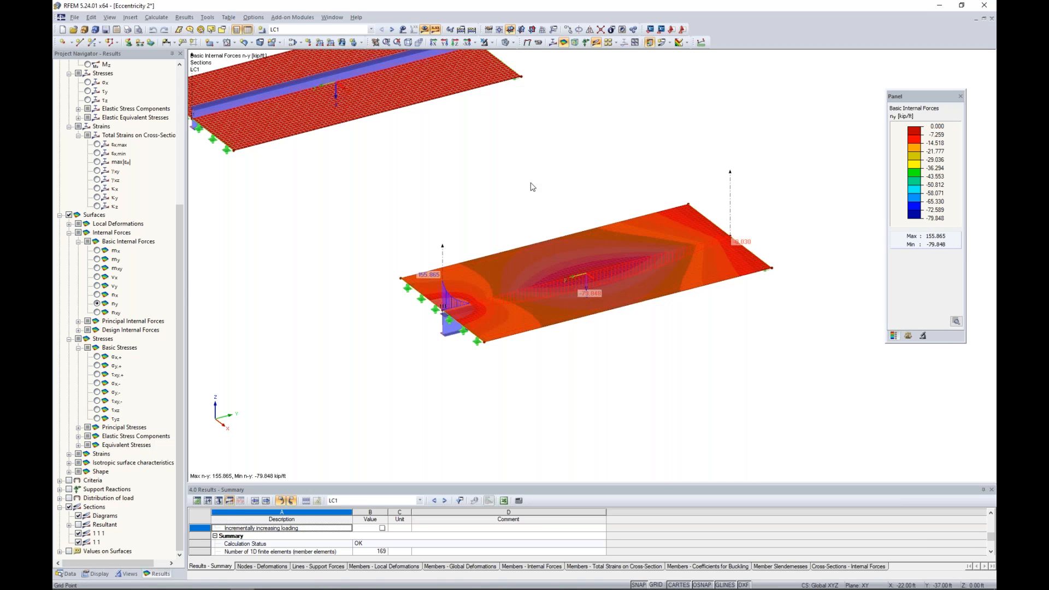
click(488, 43)
click(519, 52)
click(706, 132)
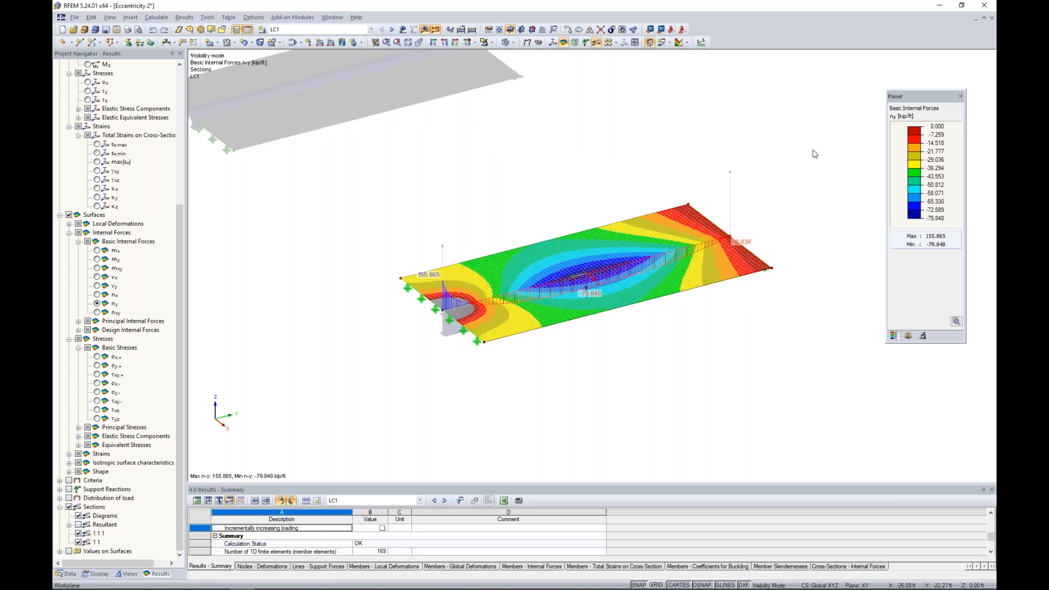
- Reset the n-y isoband value scale to default and examine the force distribution near the supported end of the slab
double_click(914, 166)
click(953, 128)
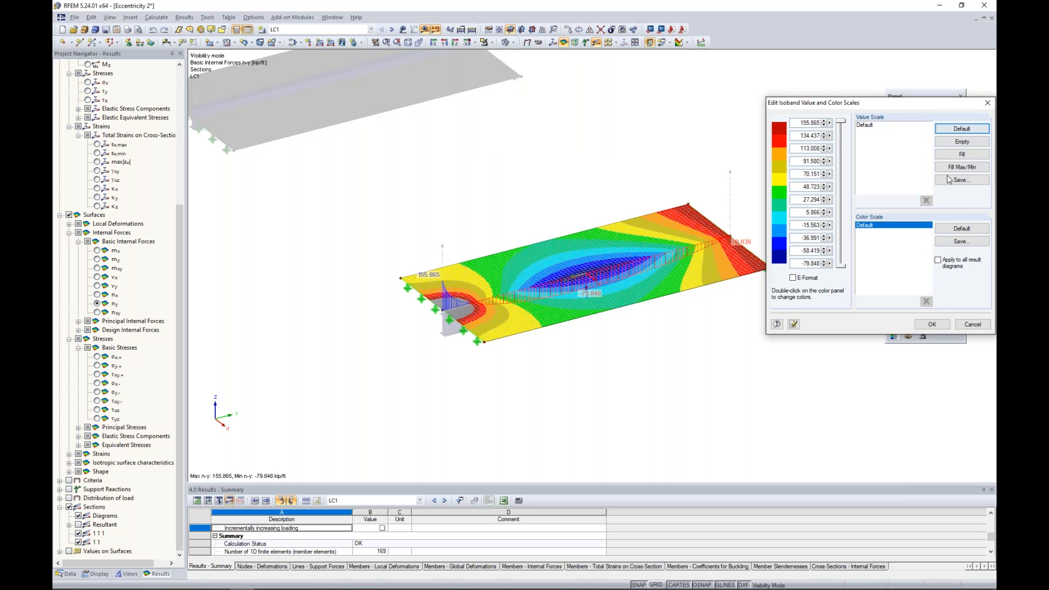
click(932, 324)
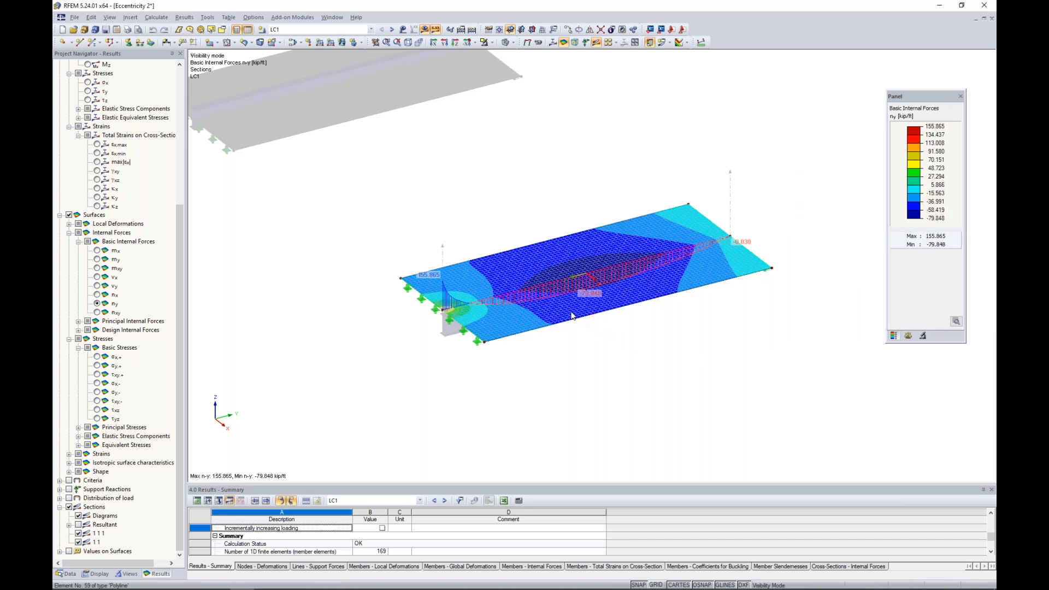
scroll(569, 310, up, 5)
ctrl+middle_drag(627, 366, 608, 281)
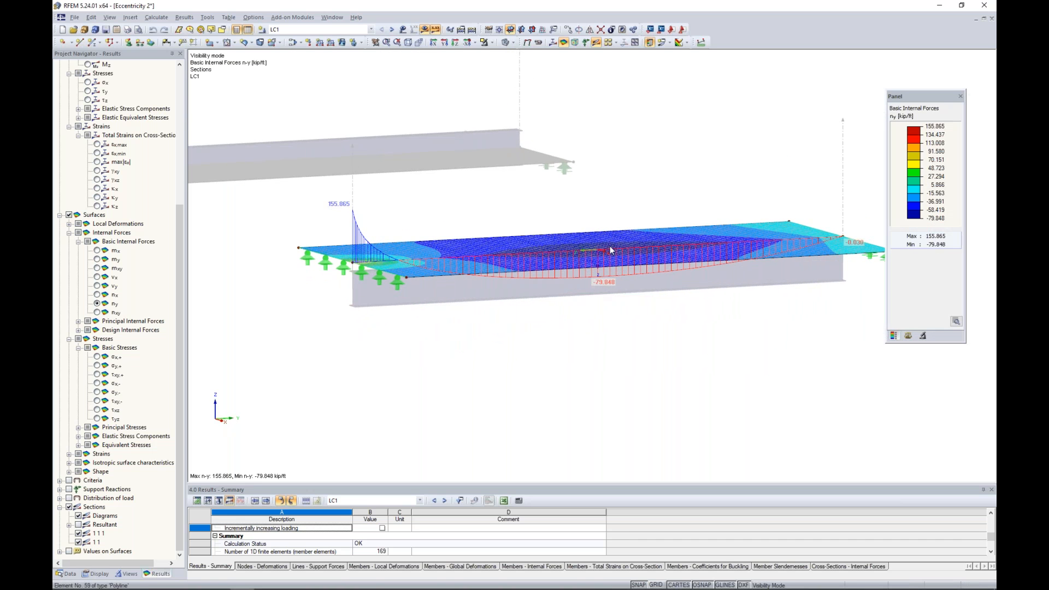
ctrl+middle_drag(599, 294, 606, 385)
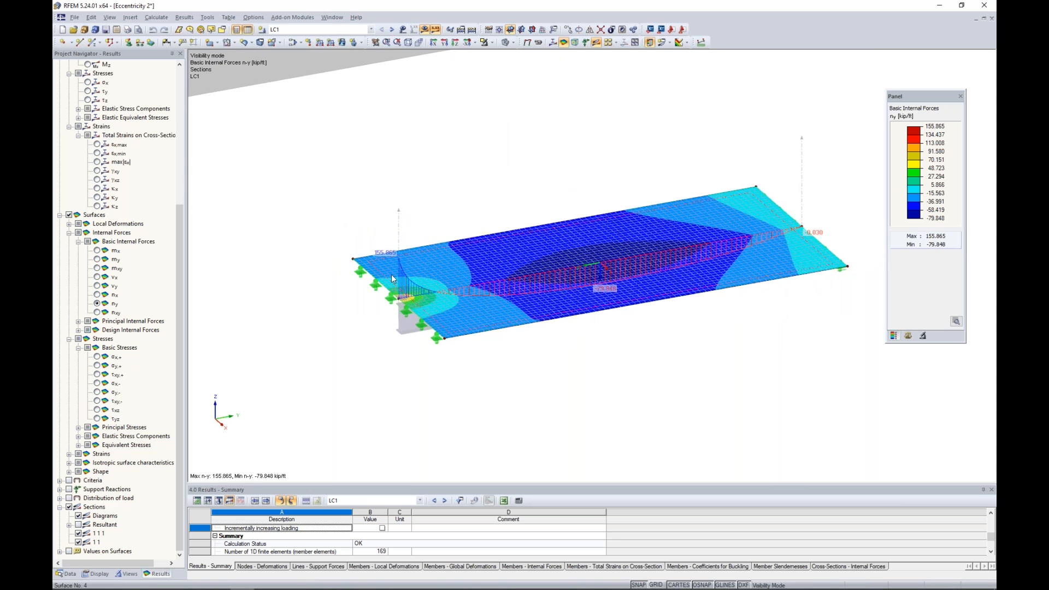
scroll(394, 282, up, 4)
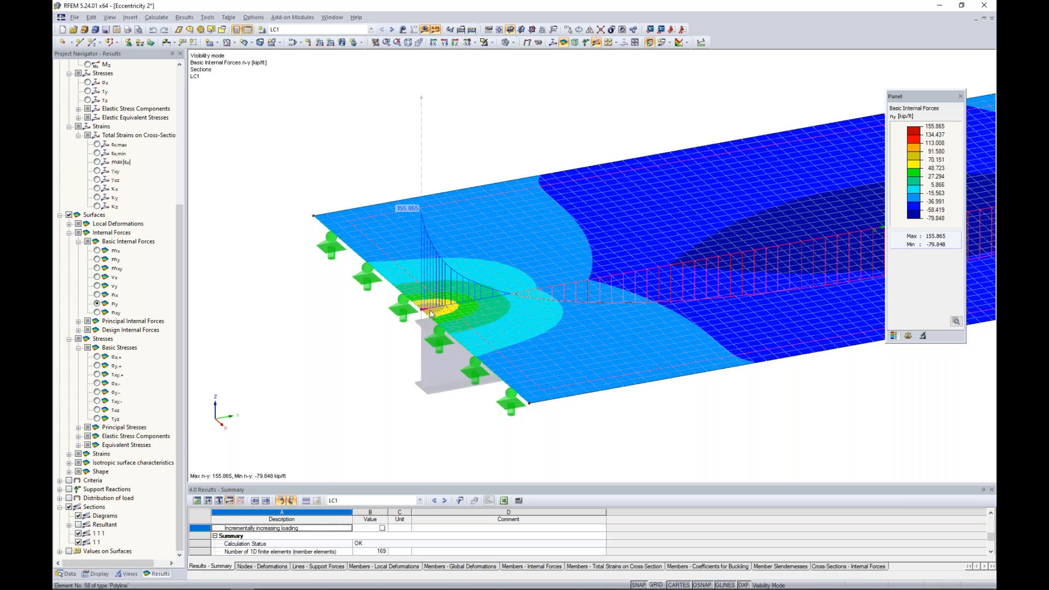
- Refill the n-y isoband value scale evenly from 0.000 down to -79.848 kip/ft and show the whole isolated slab
double_click(914, 137)
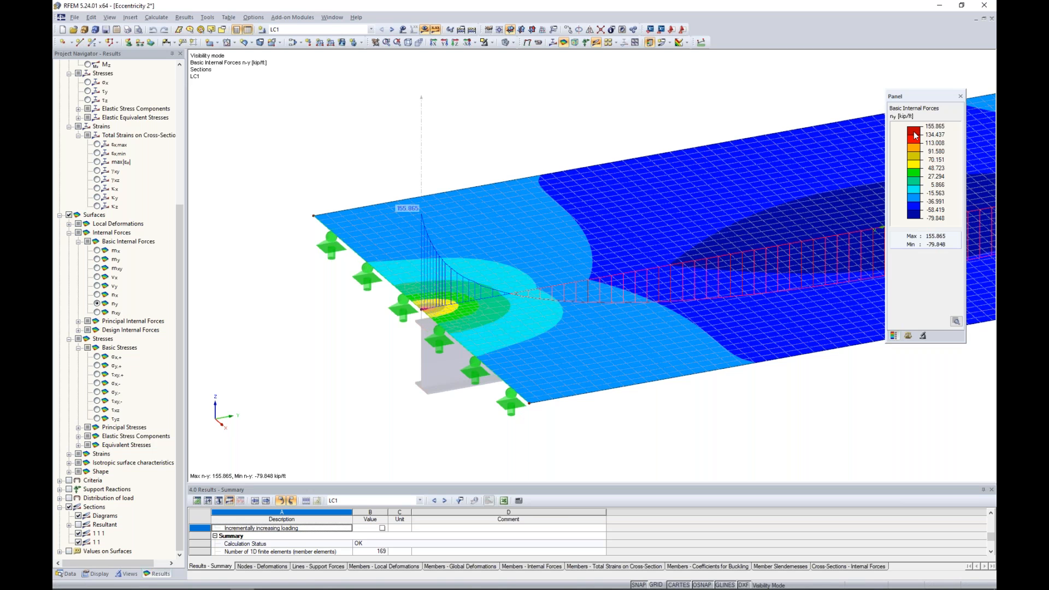
click(962, 142)
click(951, 155)
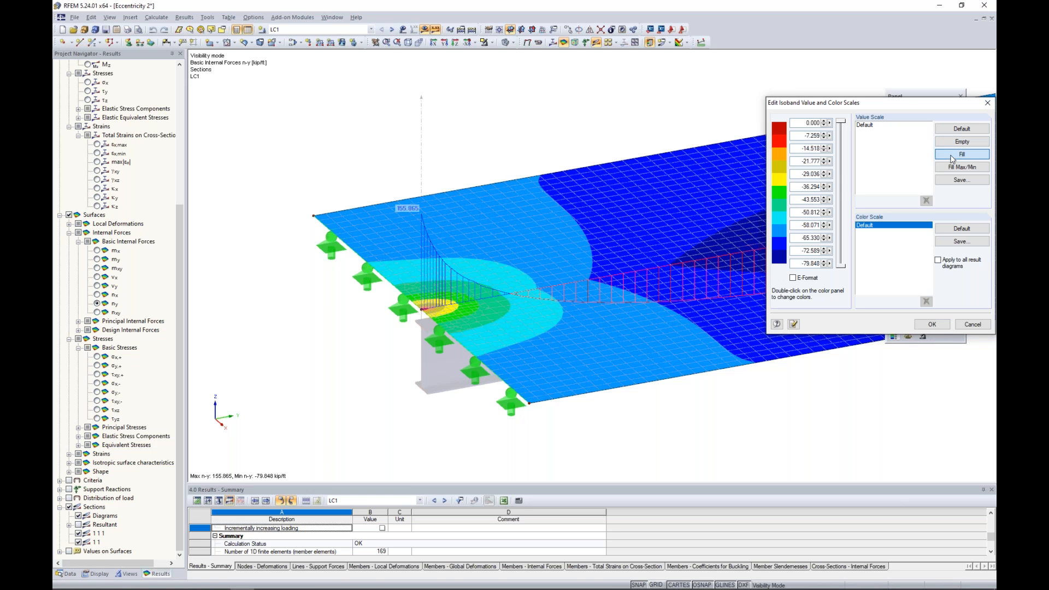
click(932, 324)
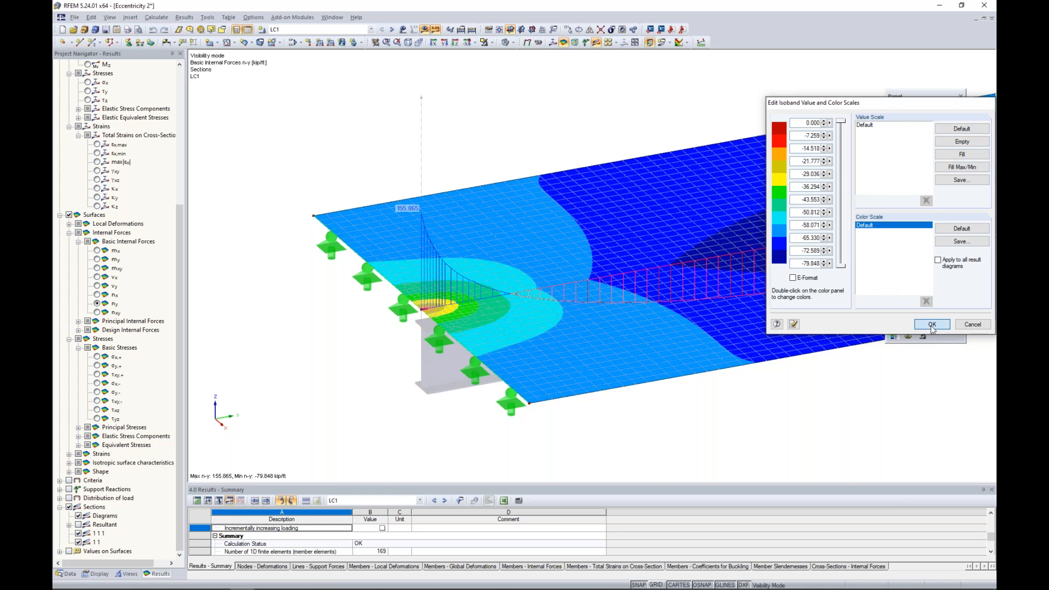
scroll(753, 395, down, 2)
middle_drag(753, 396, 560, 377)
scroll(563, 348, down, 2)
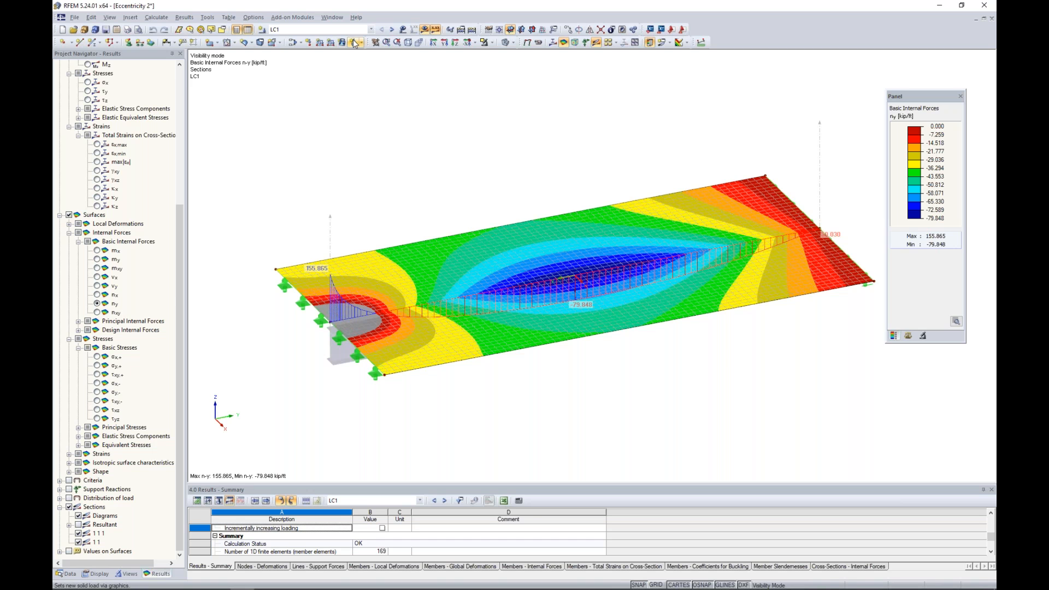
- Replace the surface results with the members' axial force N and cancel the visibility mode to show the full model
click(68, 216)
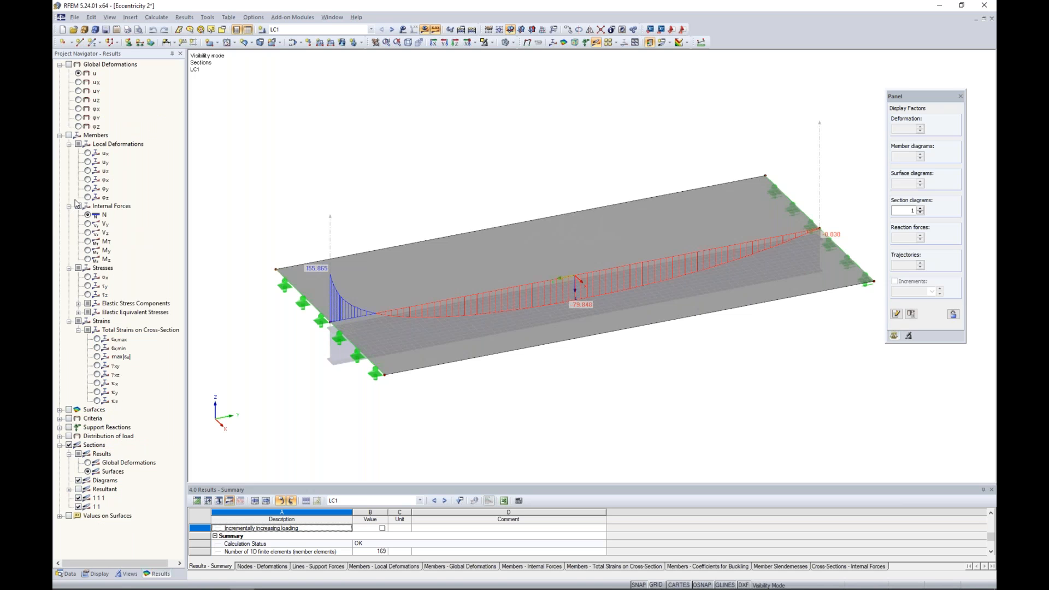
click(87, 215)
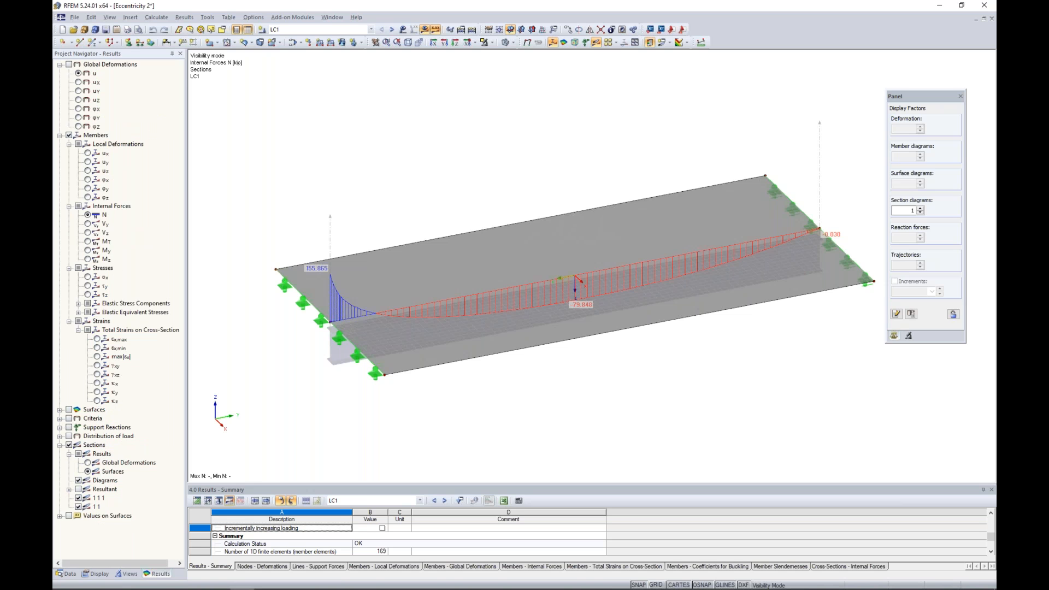
click(494, 43)
click(510, 126)
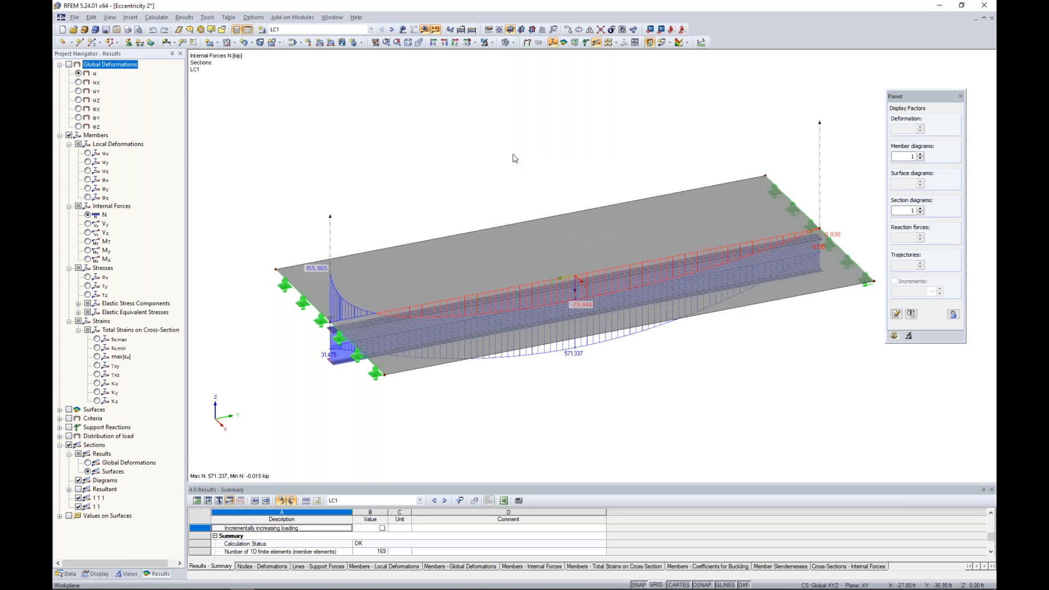
- Hide the section results and compare the axial force N diagrams of the centric and eccentric slab-beam models
click(69, 445)
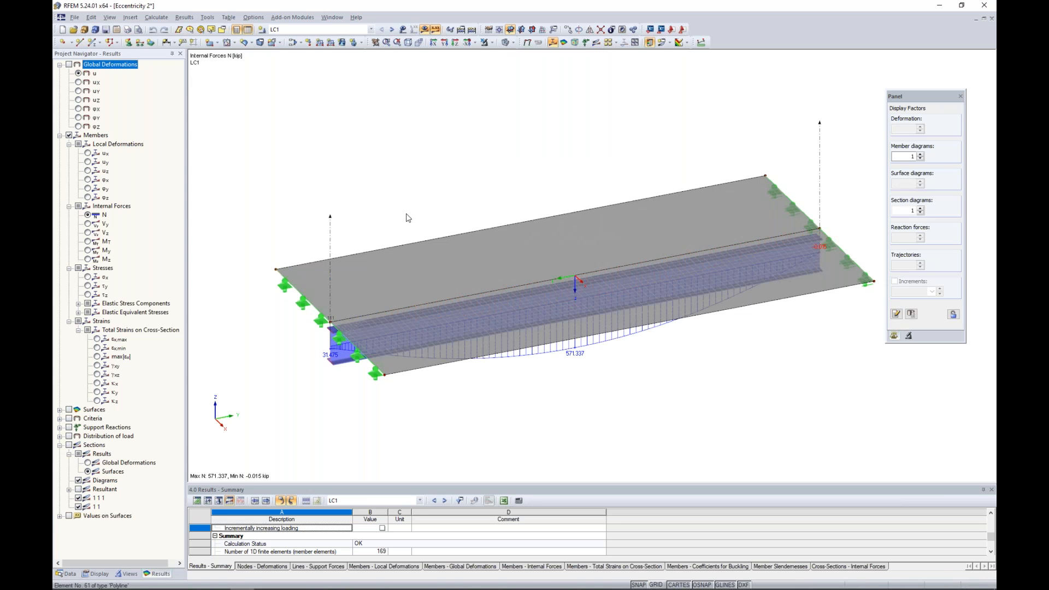
scroll(480, 195, down, 1)
middle_drag(479, 191, 630, 321)
middle_drag(448, 199, 553, 343)
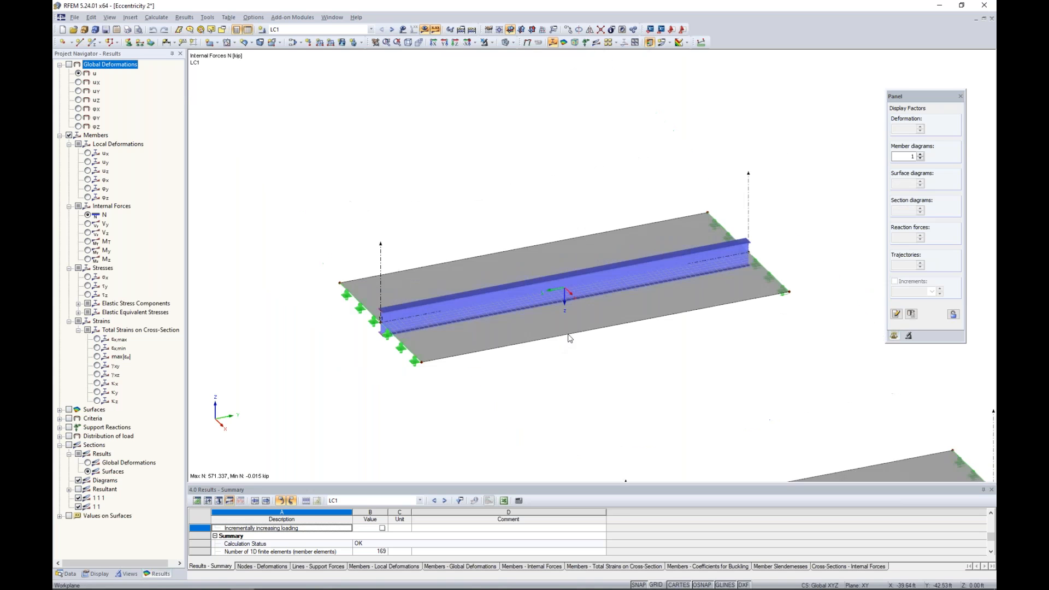
scroll(525, 298, up, 3)
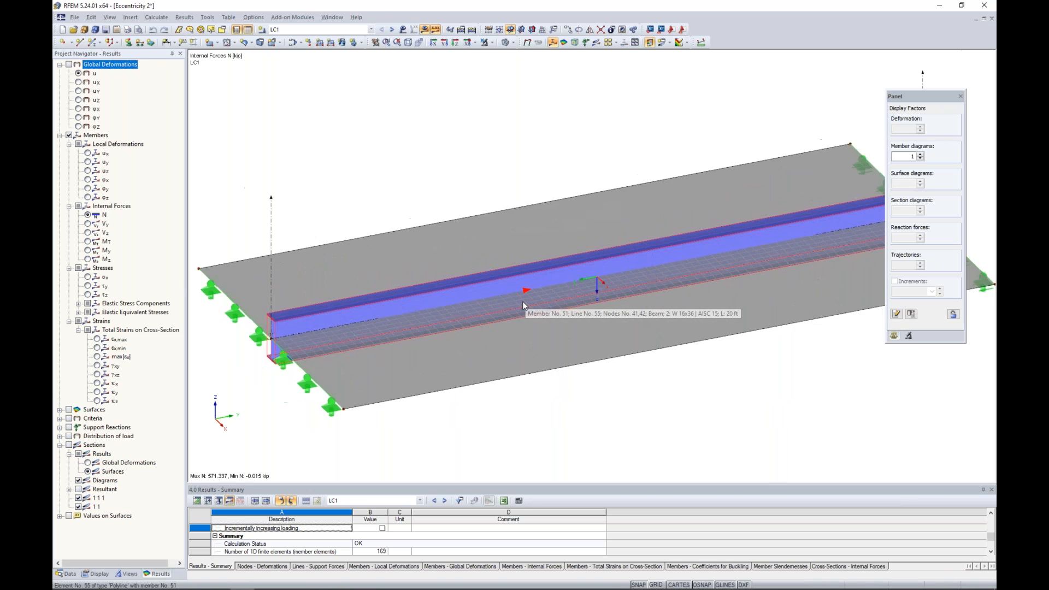
scroll(523, 301, down, 1)
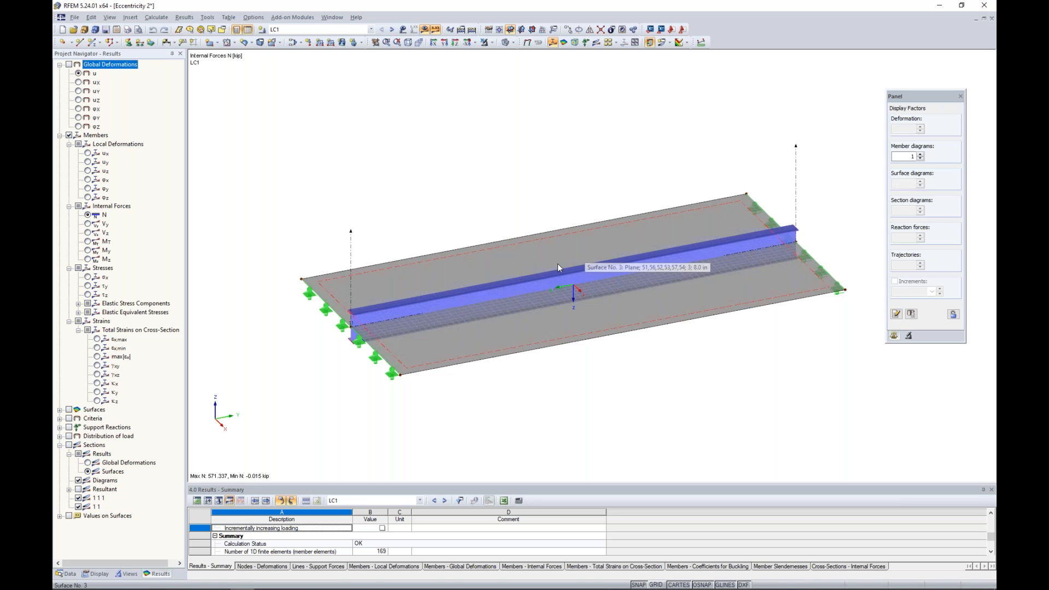
mouse_move(599, 309)
middle_down()
mouse_move(684, 368)
mouse_move(590, 257)
mouse_move(619, 317)
mouse_move(572, 255)
mouse_move(616, 358)
mouse_move(595, 346)
middle_up()
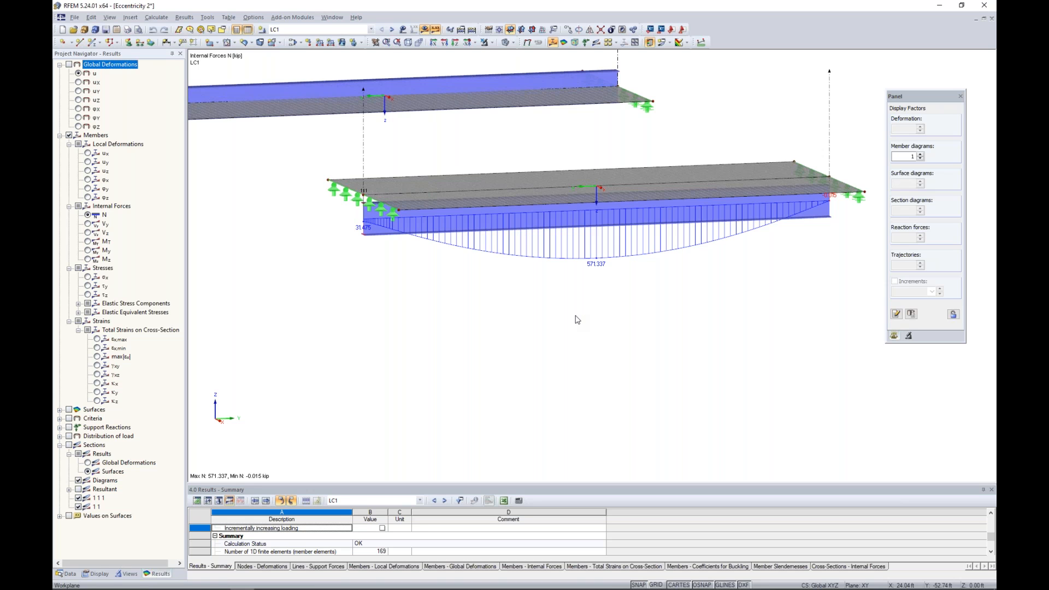
ctrl+middle_drag(538, 312, 567, 358)
scroll(567, 358, down, 3)
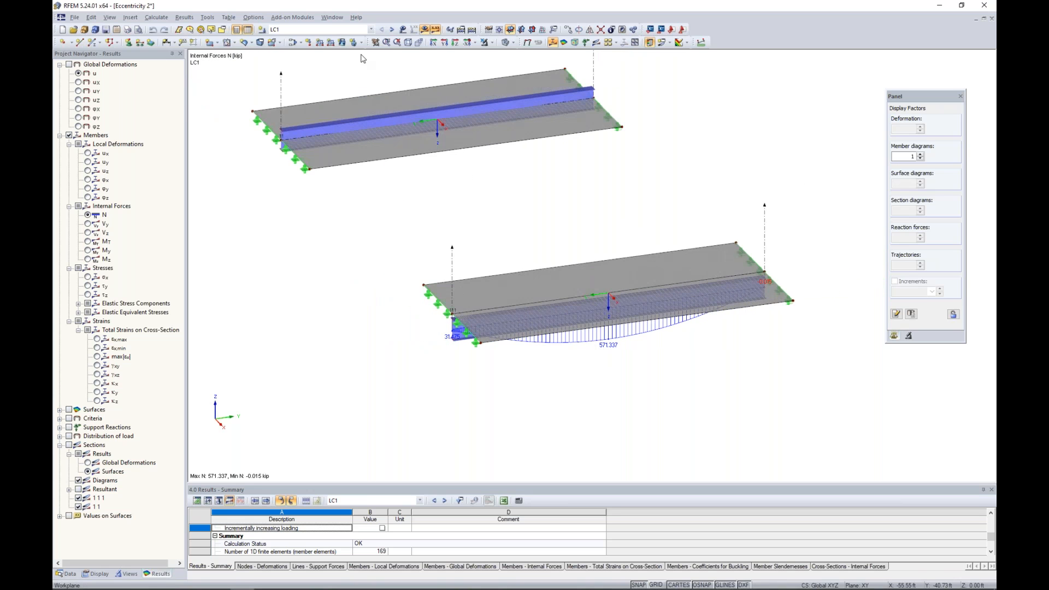
- Switch to the open Line Release 1 model through the full list of model windows
click(332, 17)
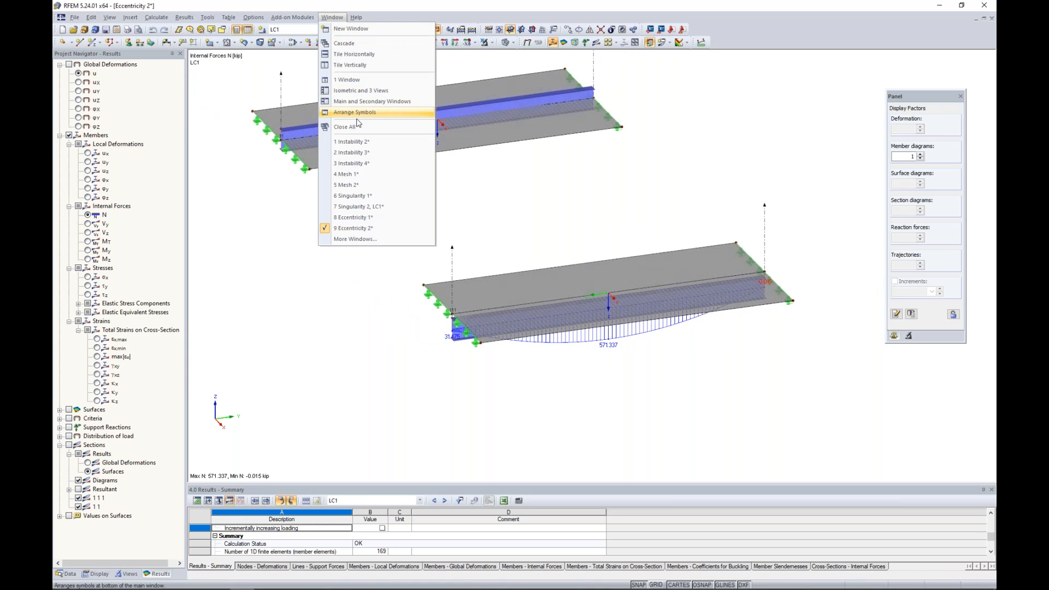
click(355, 239)
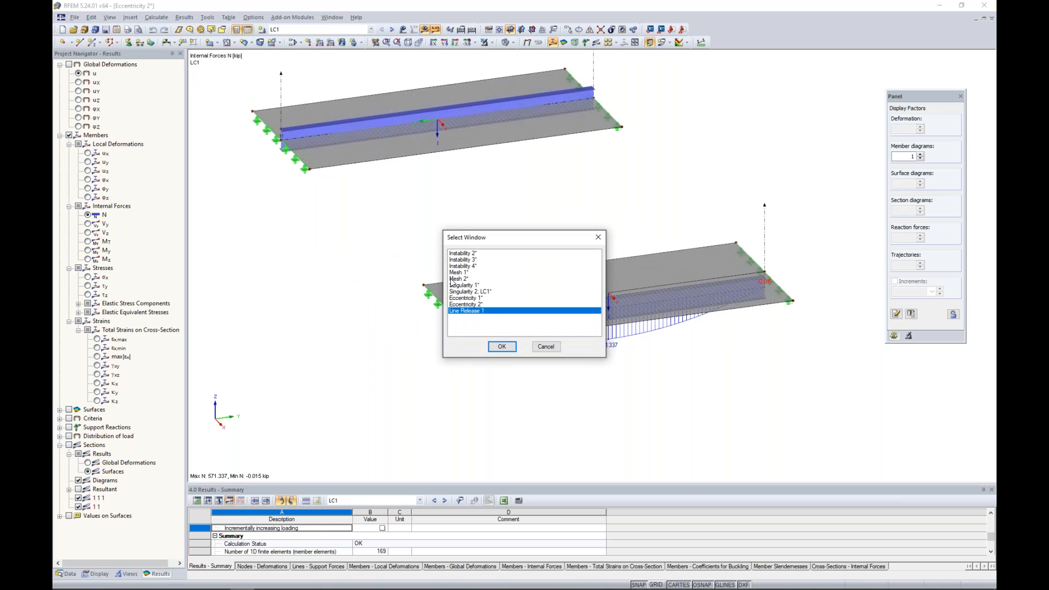
click(500, 347)
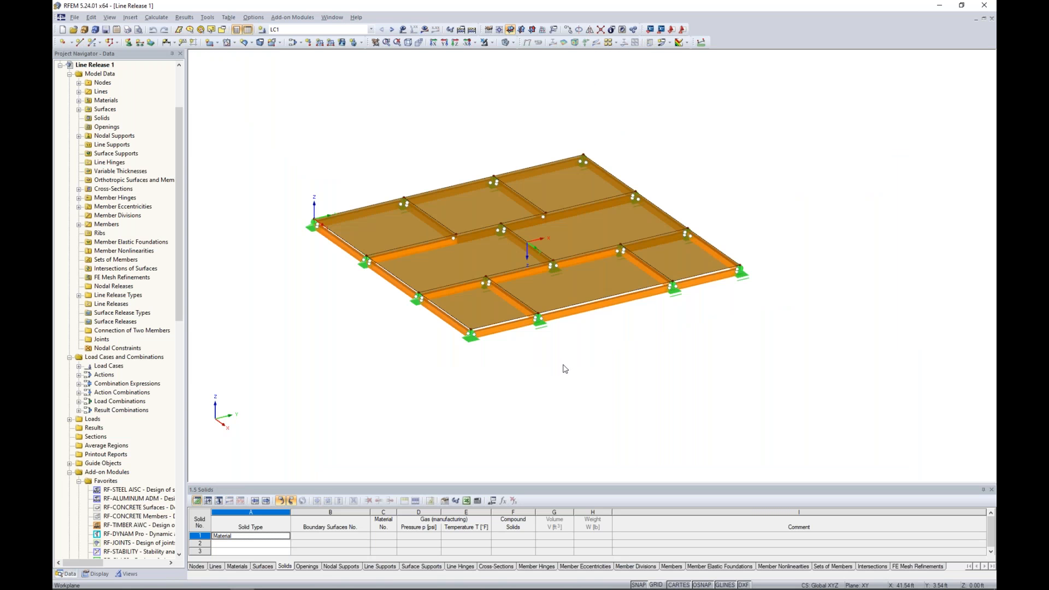
- Inspect the floor slab surface's laminate stiffness, composition and thickness settings, leaving them unedited
middle_drag(604, 340, 623, 361)
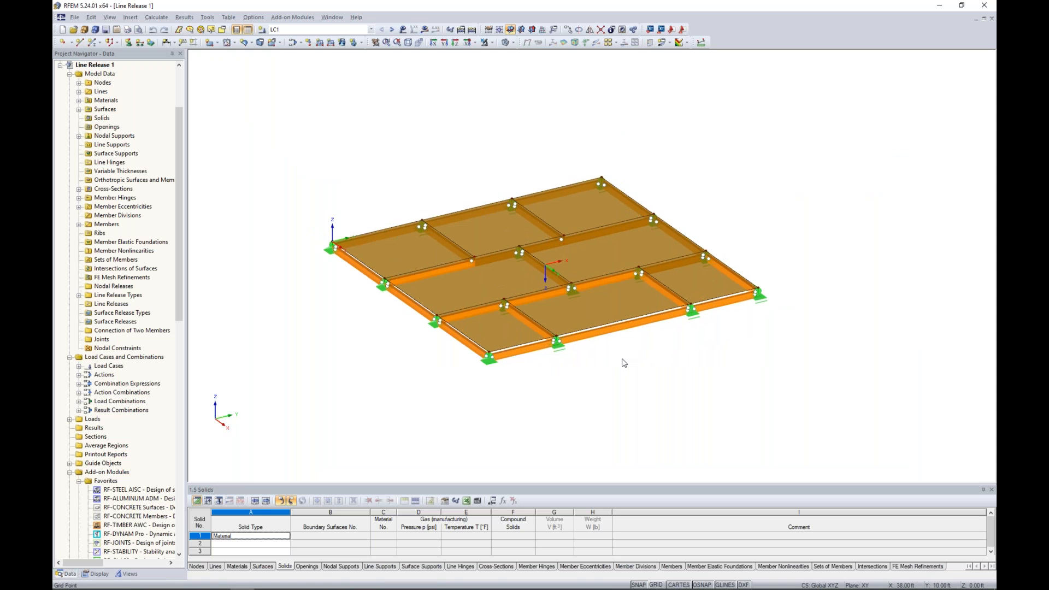
scroll(610, 347, up, 2)
scroll(656, 377, up, 2)
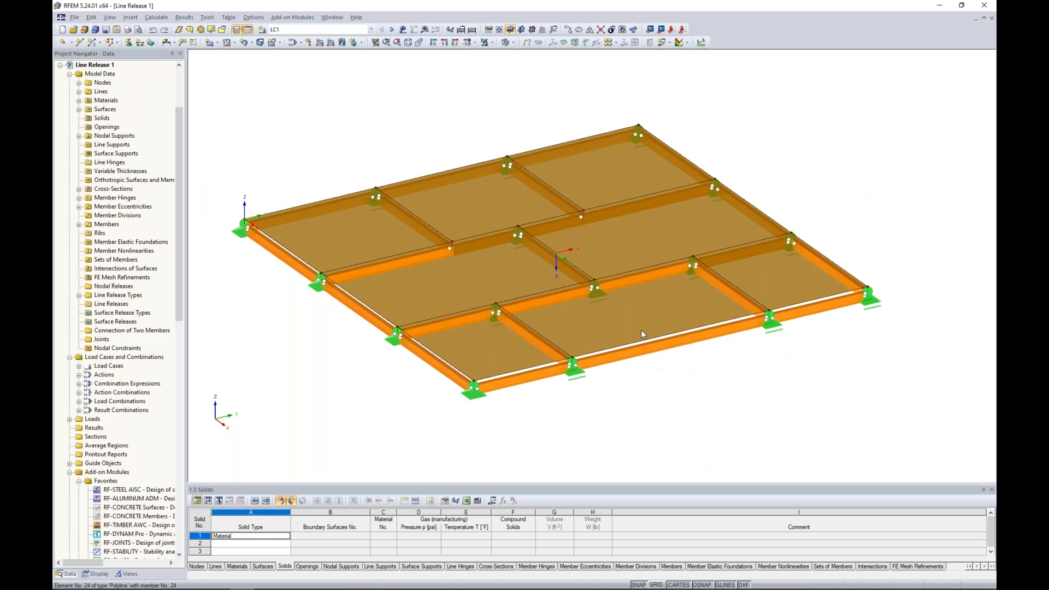
double_click(641, 330)
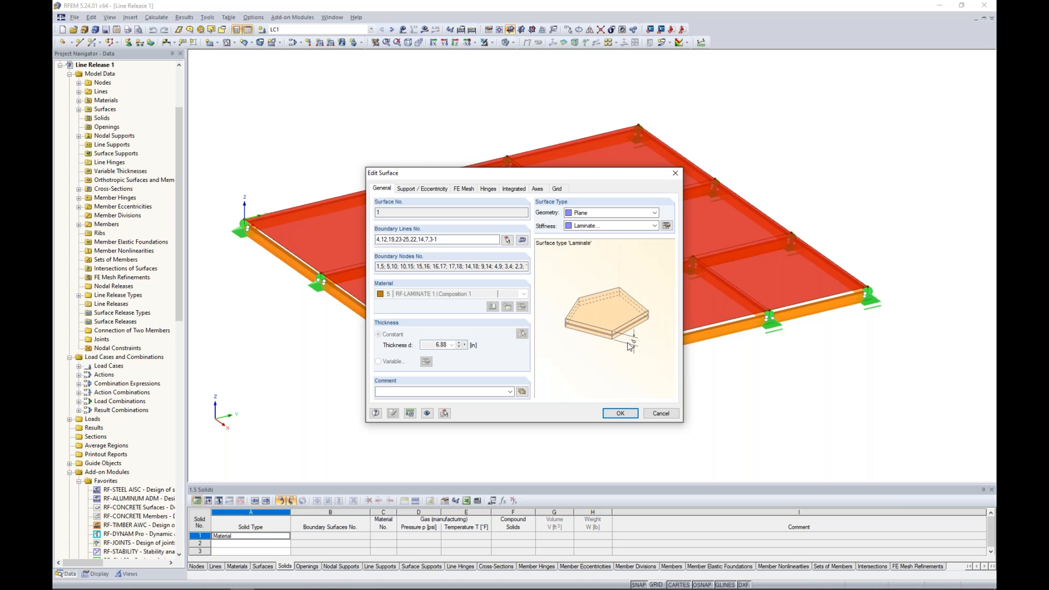
click(661, 414)
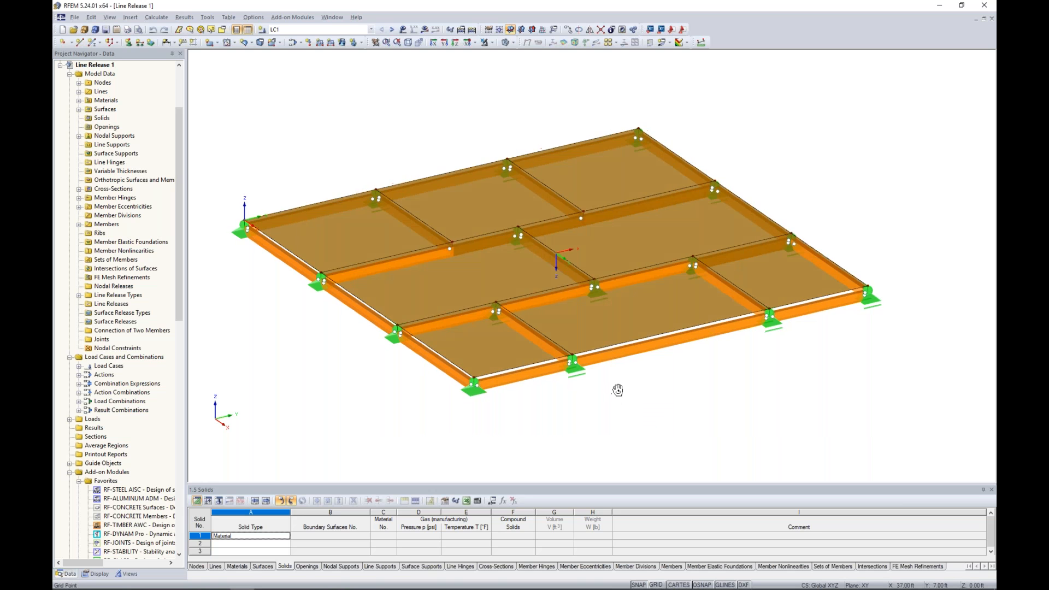
- Inspect the front edge beam's eccentricity, cross-section and member hinge settings without changing them
mouse_move(628, 350)
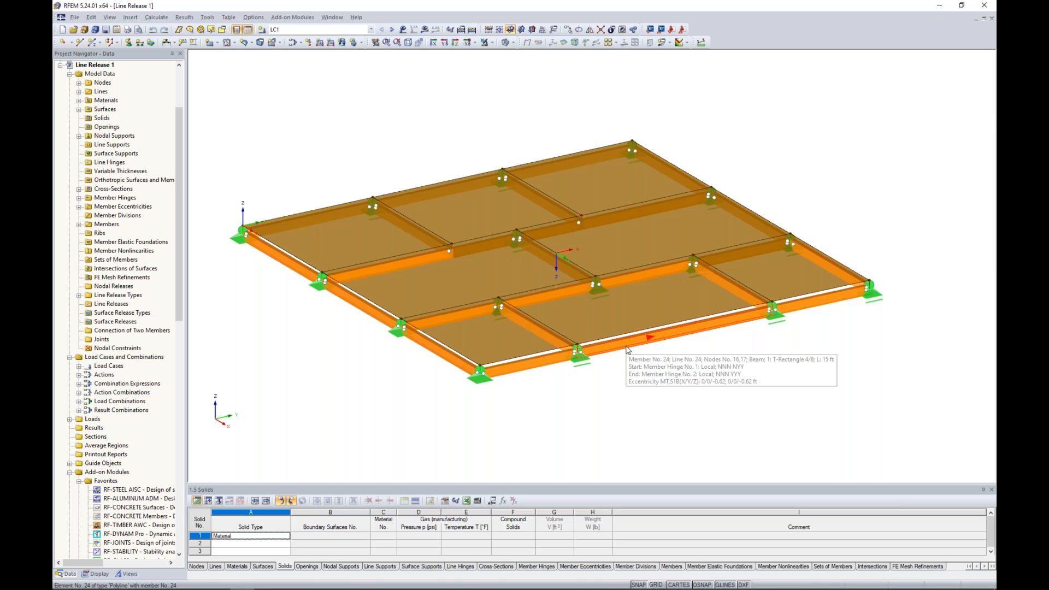
double_click(628, 350)
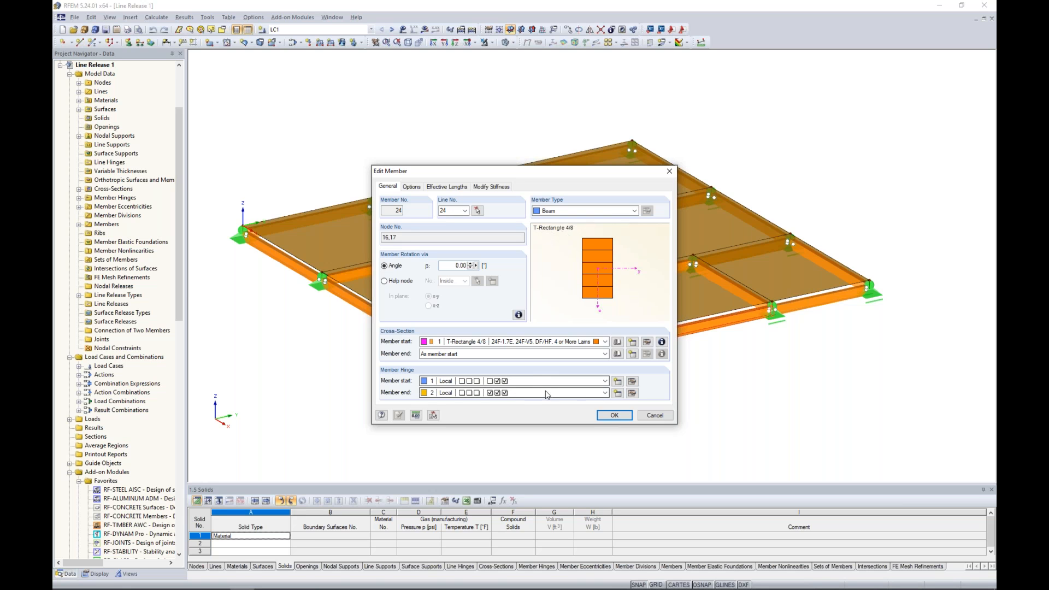
click(653, 416)
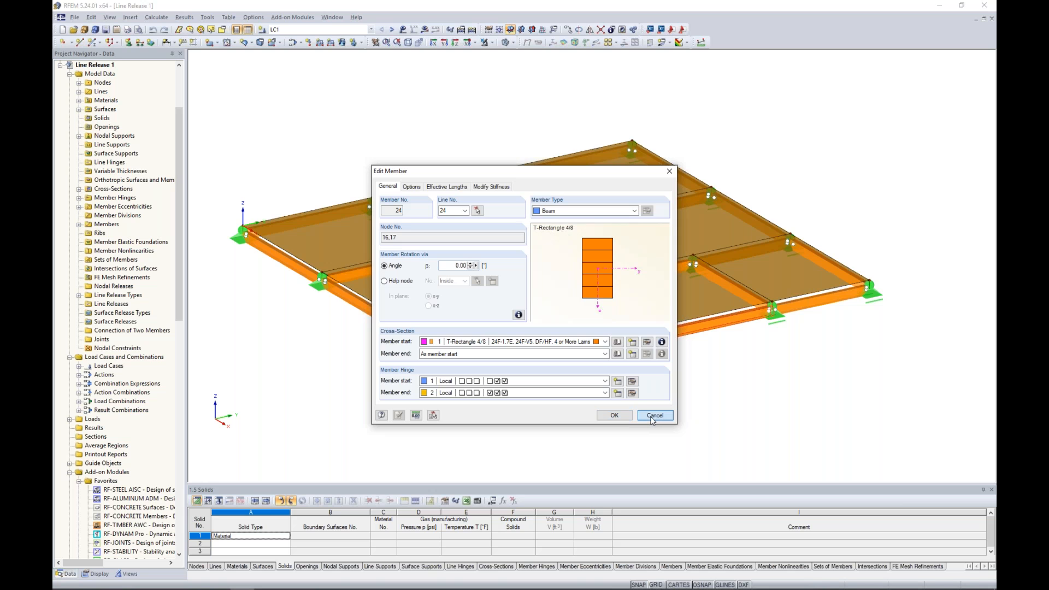
scroll(653, 417, down, 2)
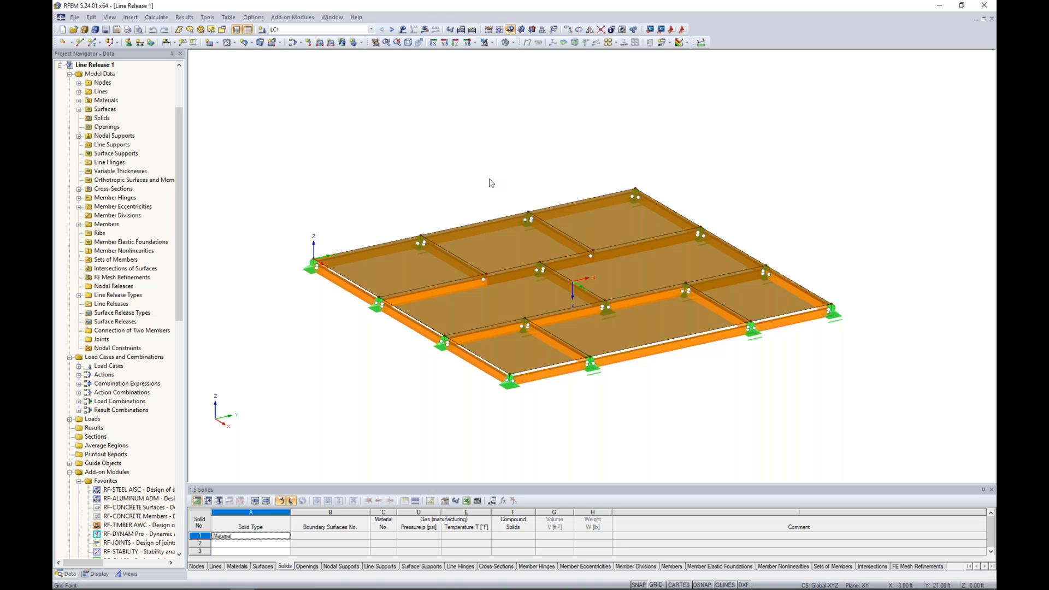
- Display the LC1 surface load on the floor, calculate the load case and hide the loads in the results view
click(403, 29)
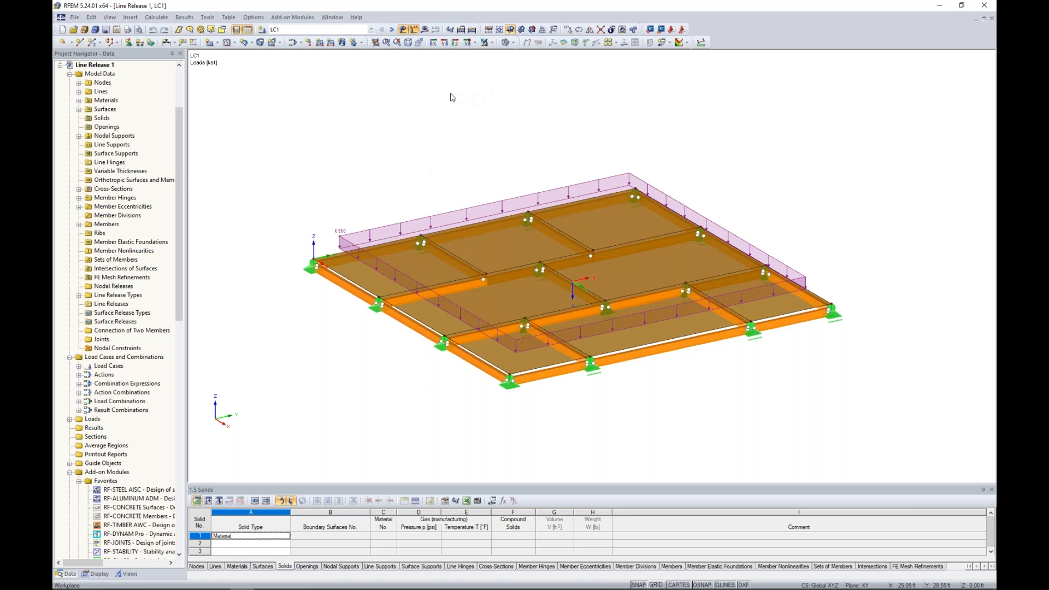
click(424, 29)
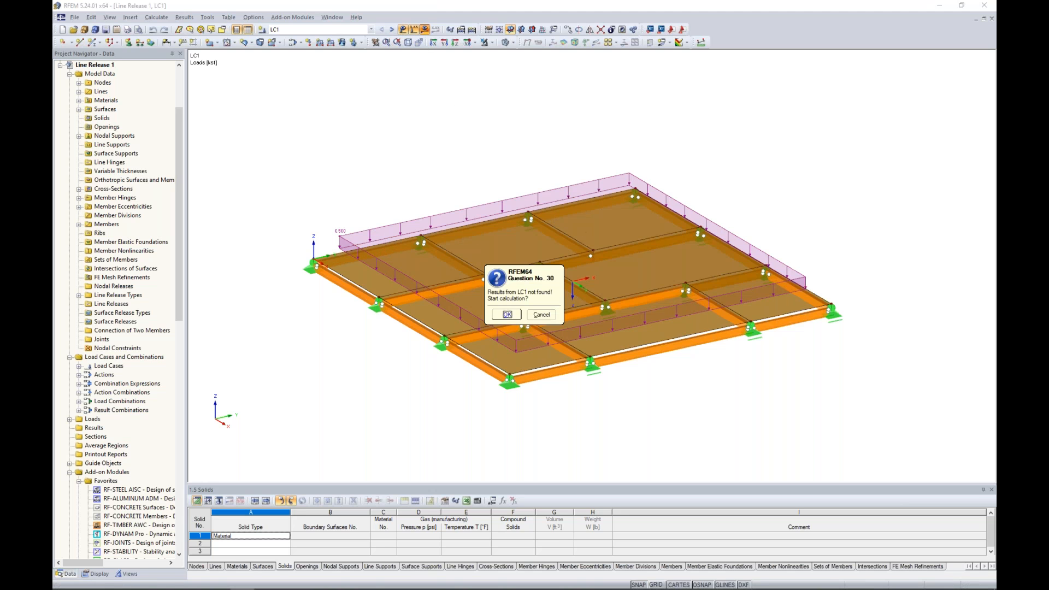
click(507, 314)
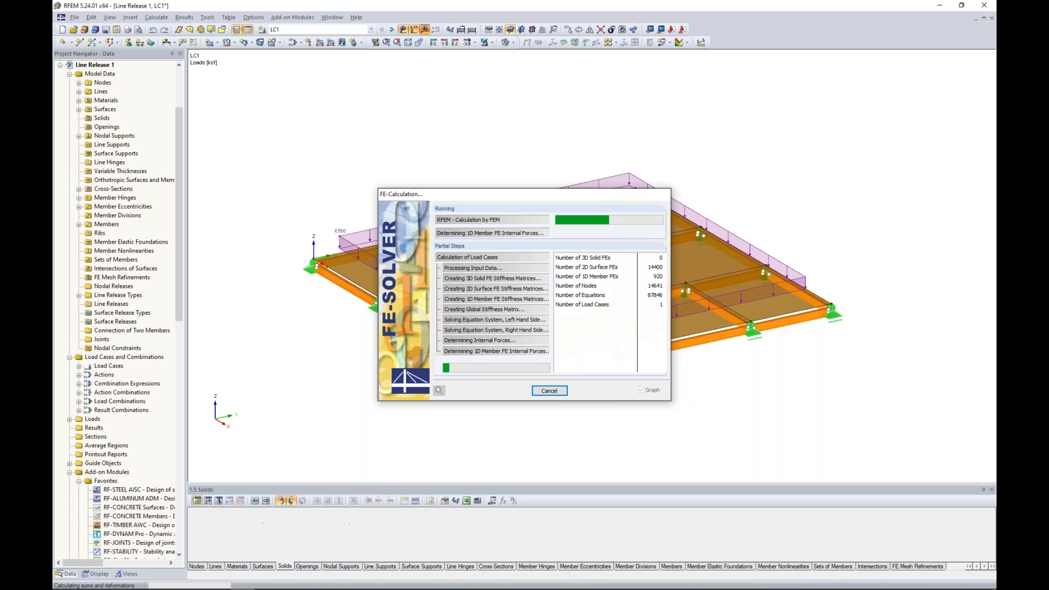
click(411, 31)
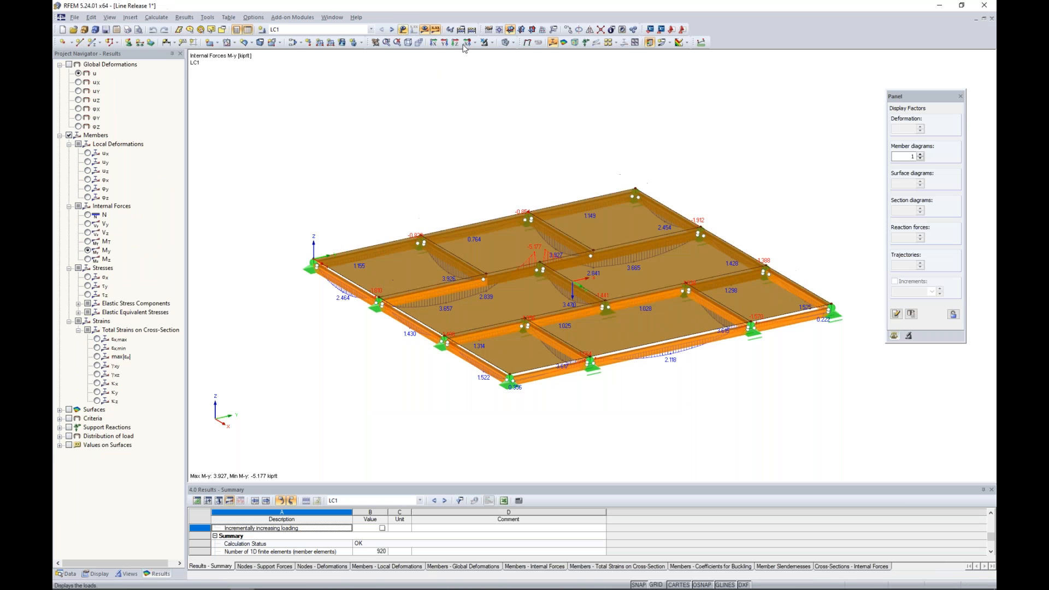
- Show the floor model in wireframe and display the members' torsional moments MT
click(506, 42)
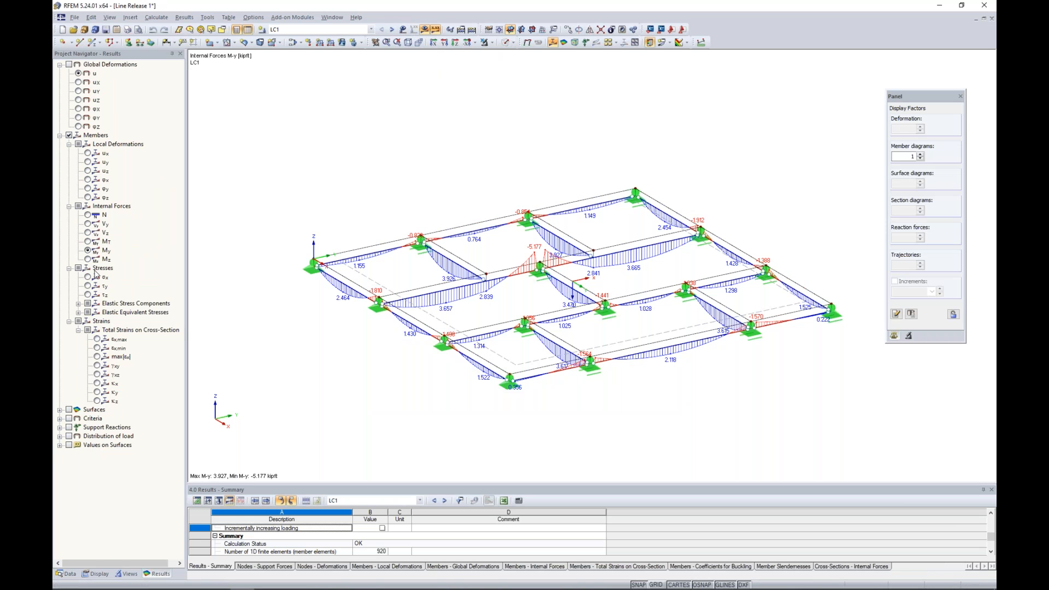
click(88, 241)
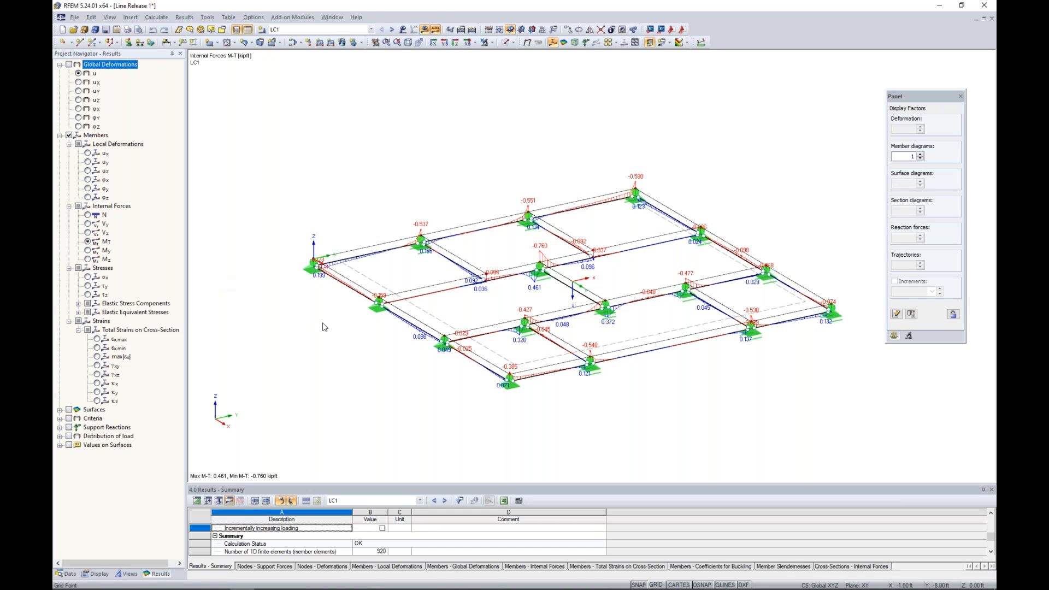
mouse_move(624, 406)
ctrl+middle_down()
mouse_move(589, 408)
mouse_move(624, 401)
ctrl+middle_up()
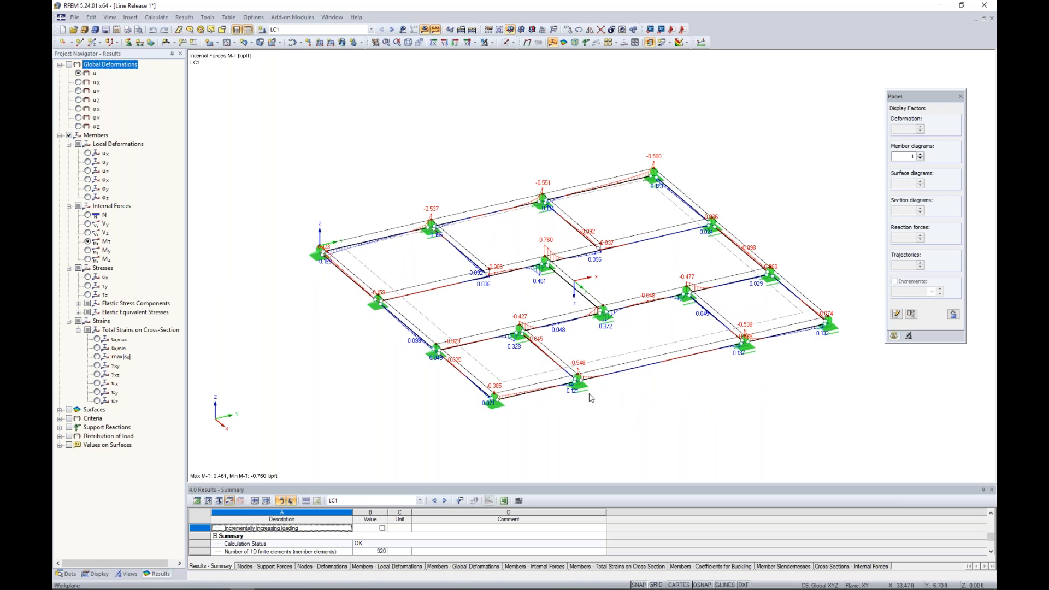
scroll(591, 399, up, 3)
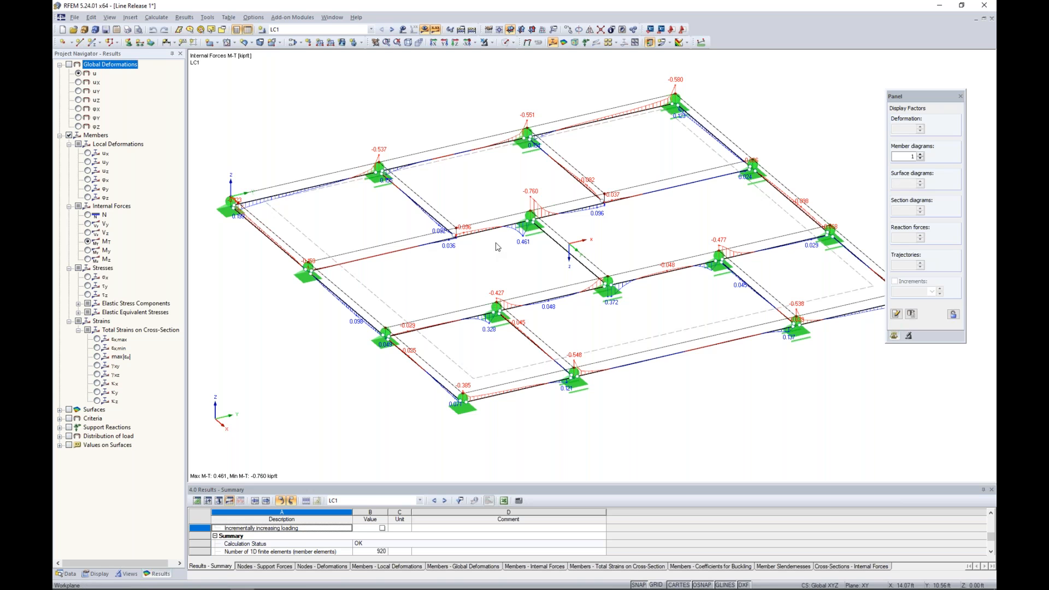
- Check the interior beams' eccentricity and the torsional moments in the solid rendering, and return to wireframe
click(506, 42)
click(506, 43)
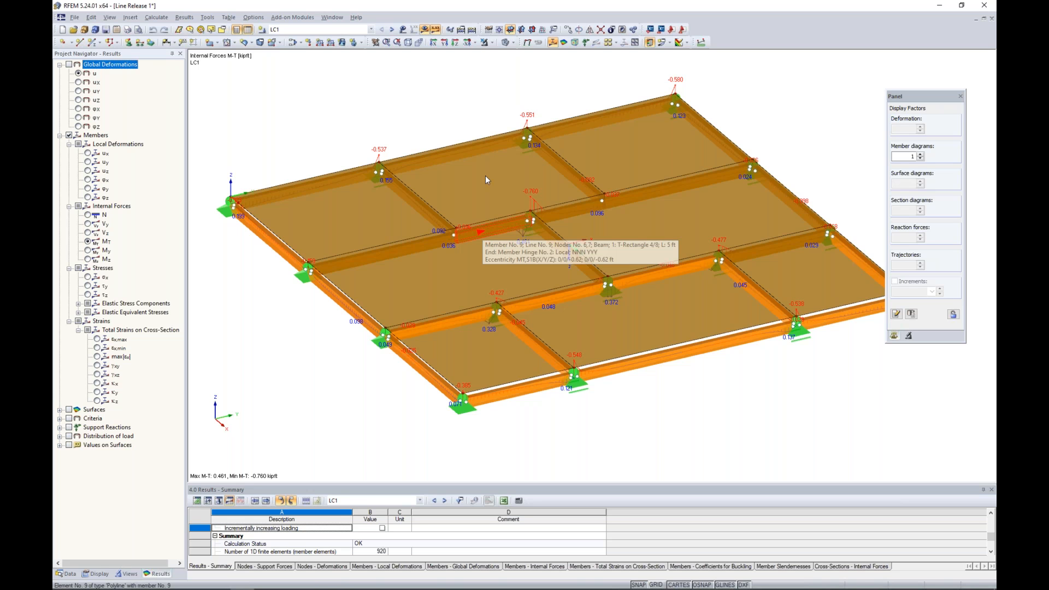
click(506, 42)
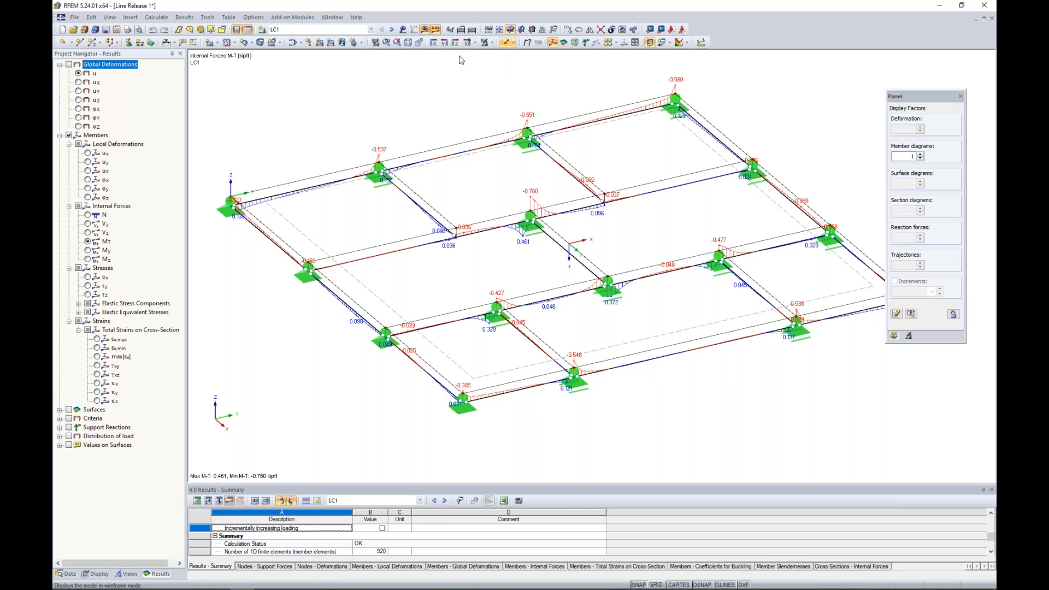
- Display the members' bending moments My and return the floor model to the solid rendering
click(88, 250)
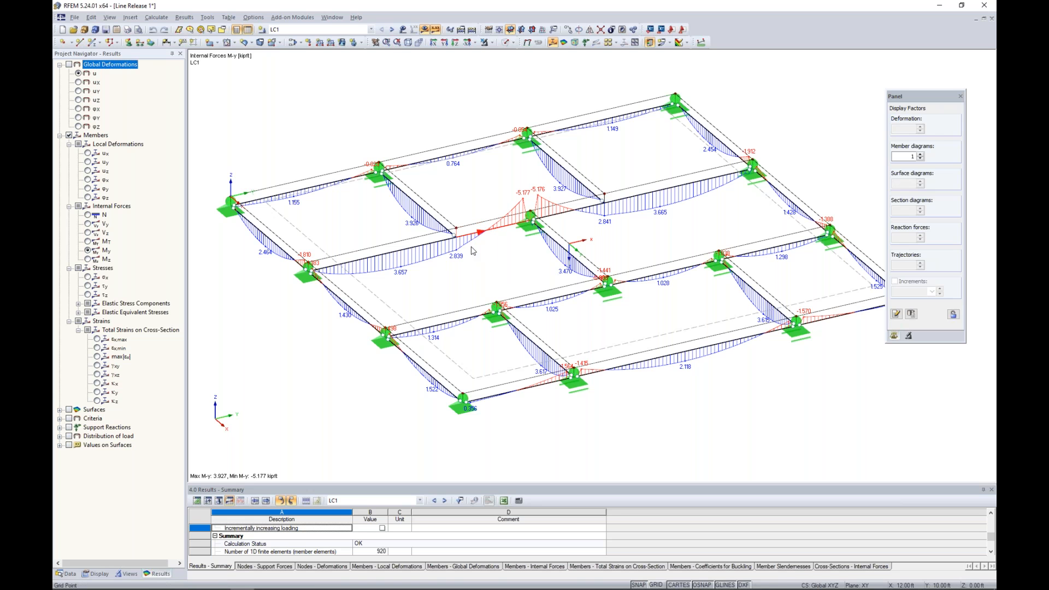
scroll(475, 253, down, 1)
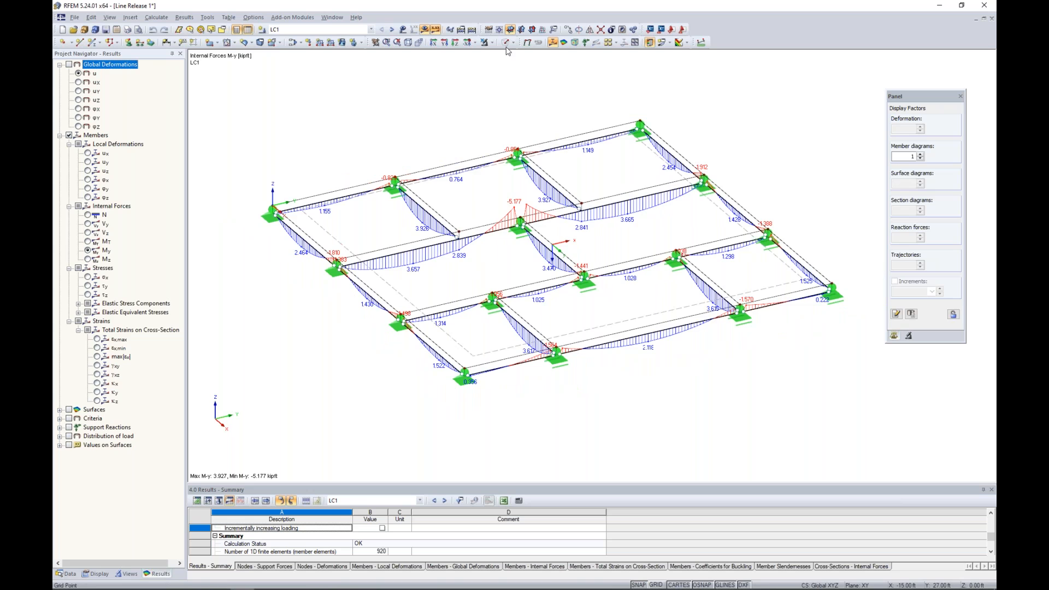
click(507, 43)
click(507, 42)
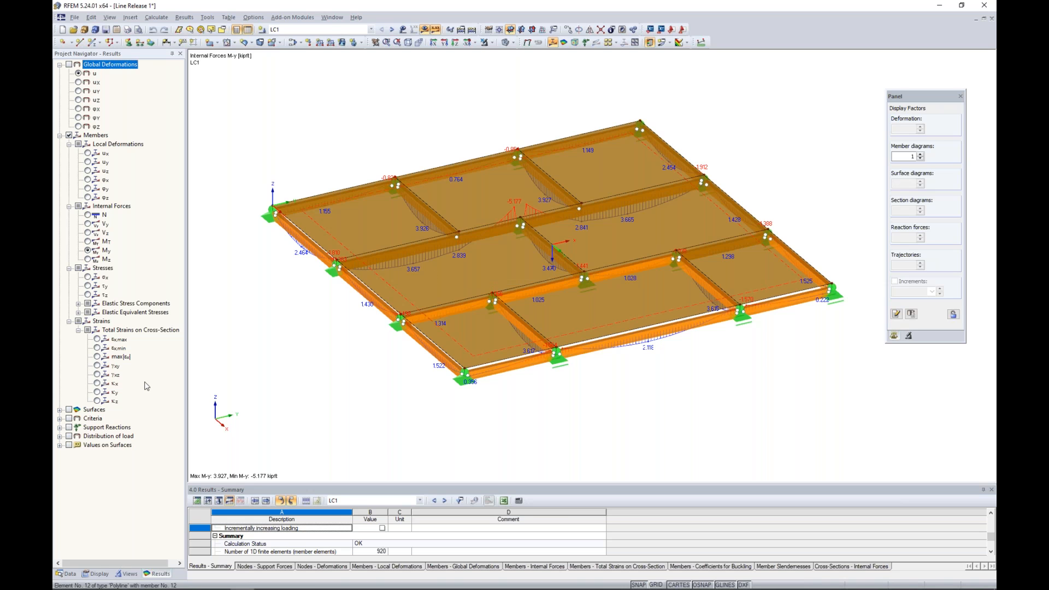
- Start a new graphical line release and create a line release type with the φx rotation and the ux and uy translations released
click(68, 574)
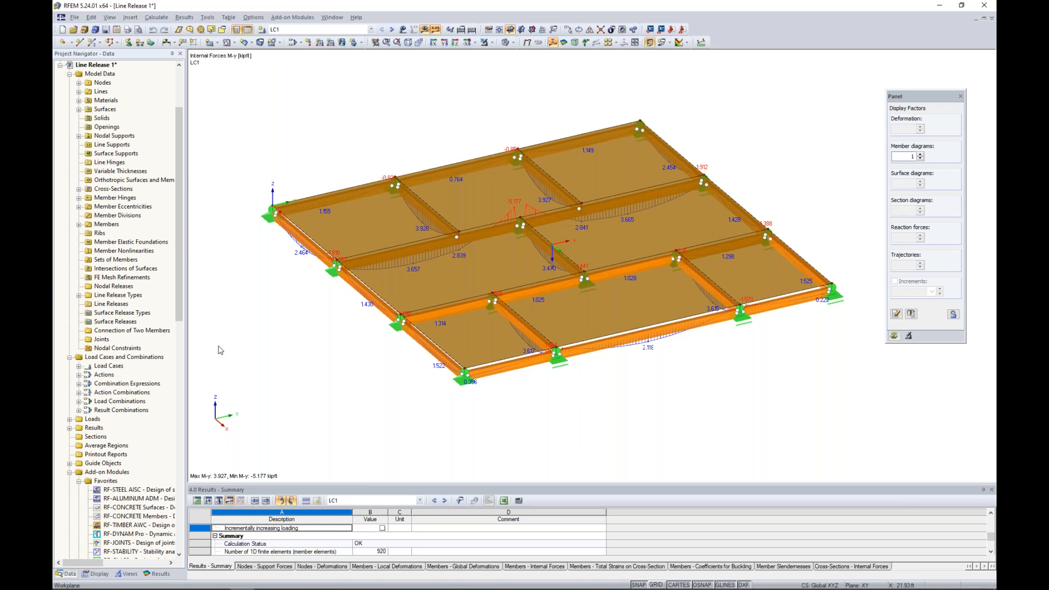
right_click(108, 305)
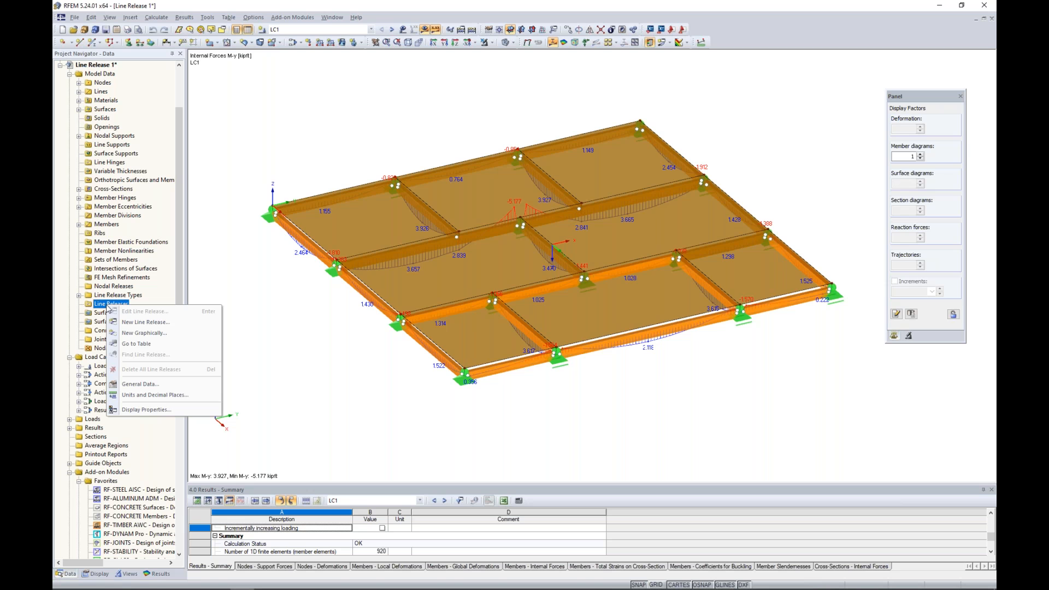
click(147, 333)
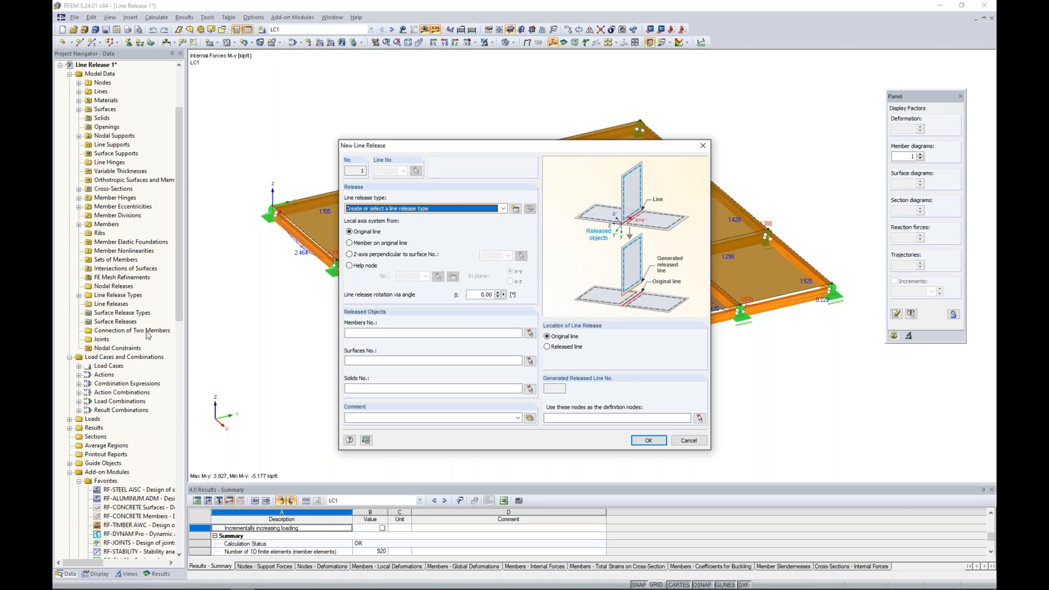
click(517, 212)
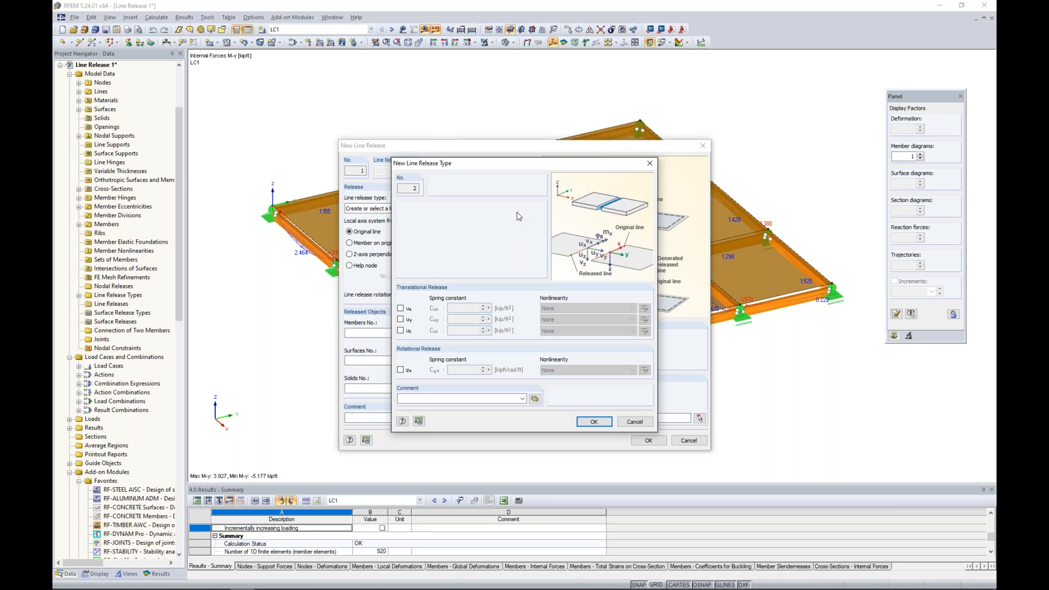
click(401, 370)
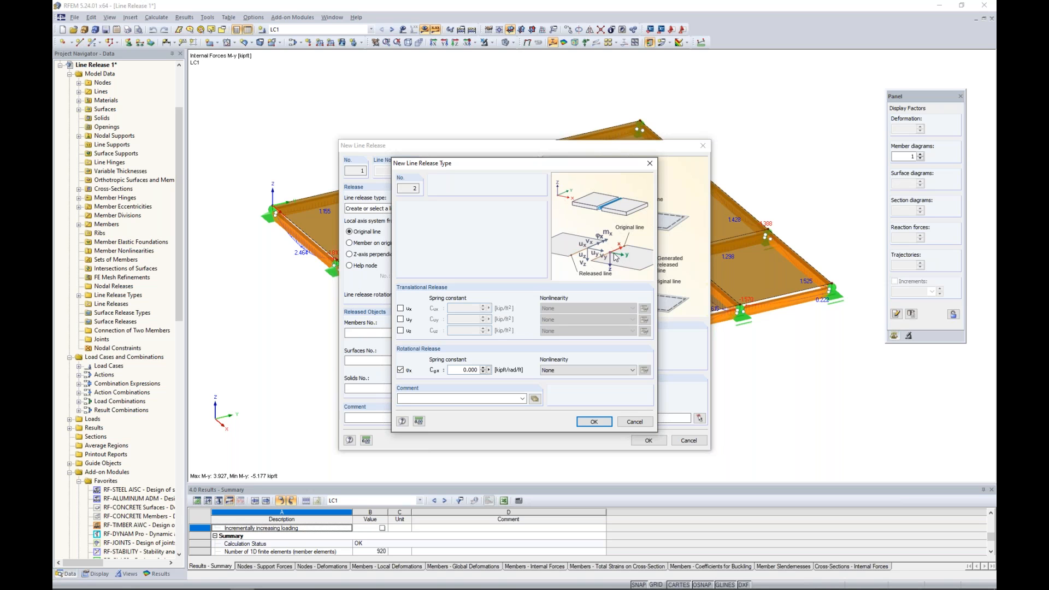
click(401, 308)
click(401, 319)
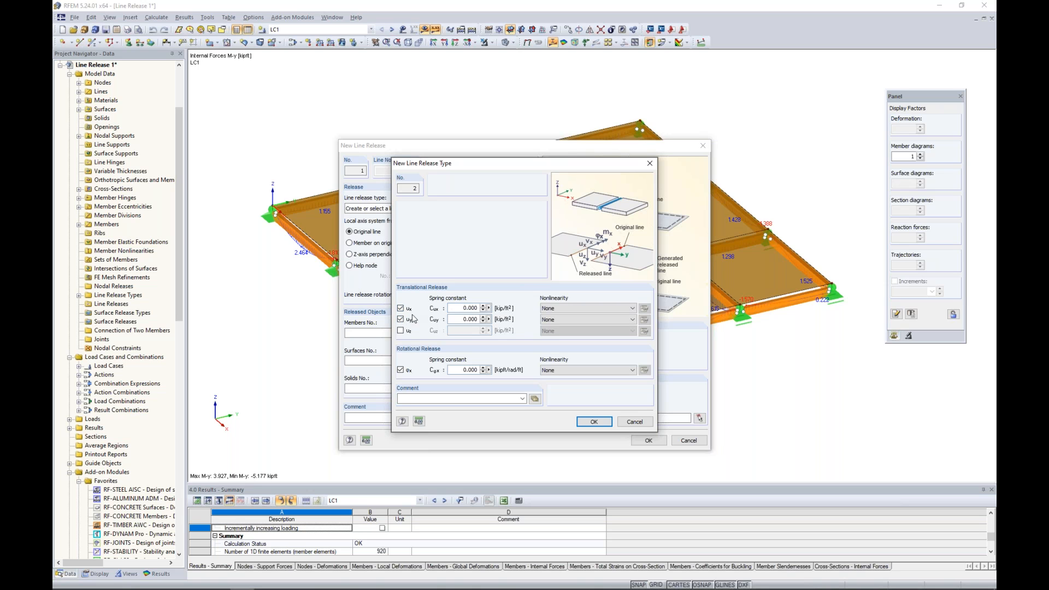
- Set the release type's ux and uy spring constants to 10 kip/ft² each
double_click(467, 308)
text(10)
key(Tab)
key(Tab)
text(10)
key(Tab)
- Release uz with the nonlinearity Fixed if positive vz and a spring constant of 0.01 kip/ft², and accept the release type
click(400, 330)
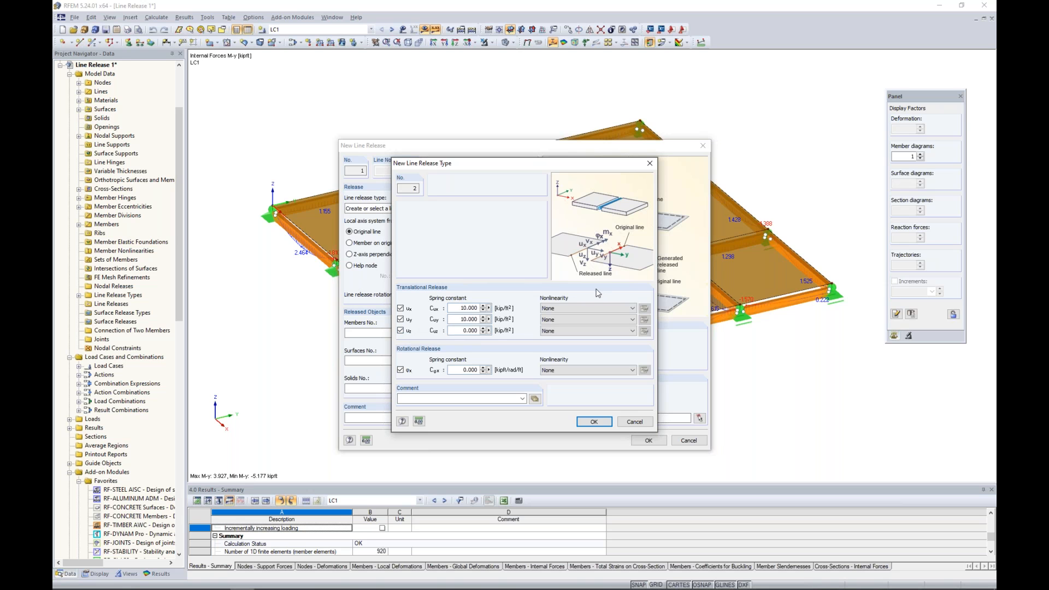
click(580, 331)
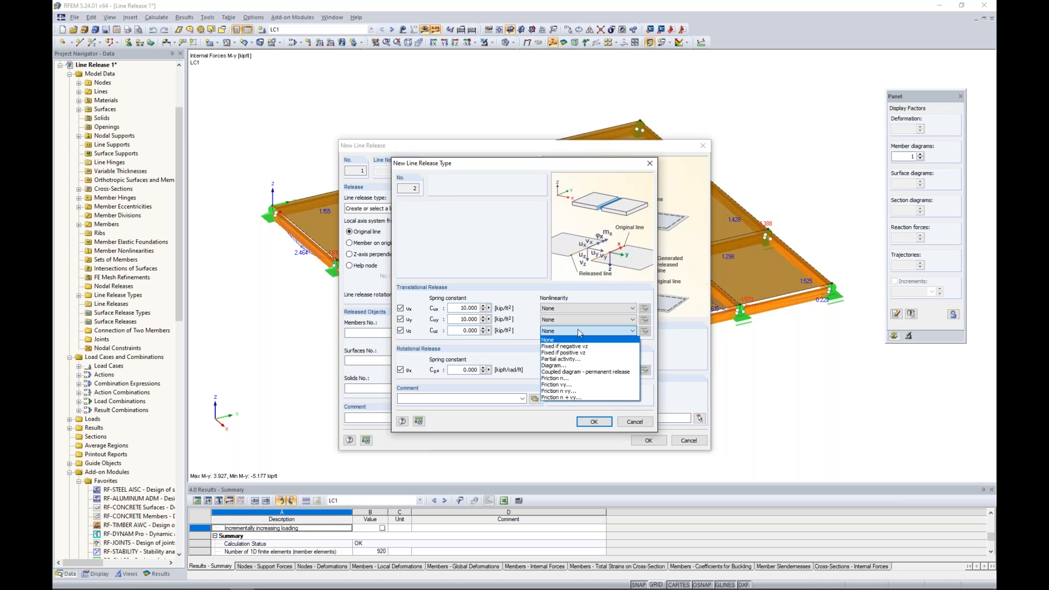
click(583, 354)
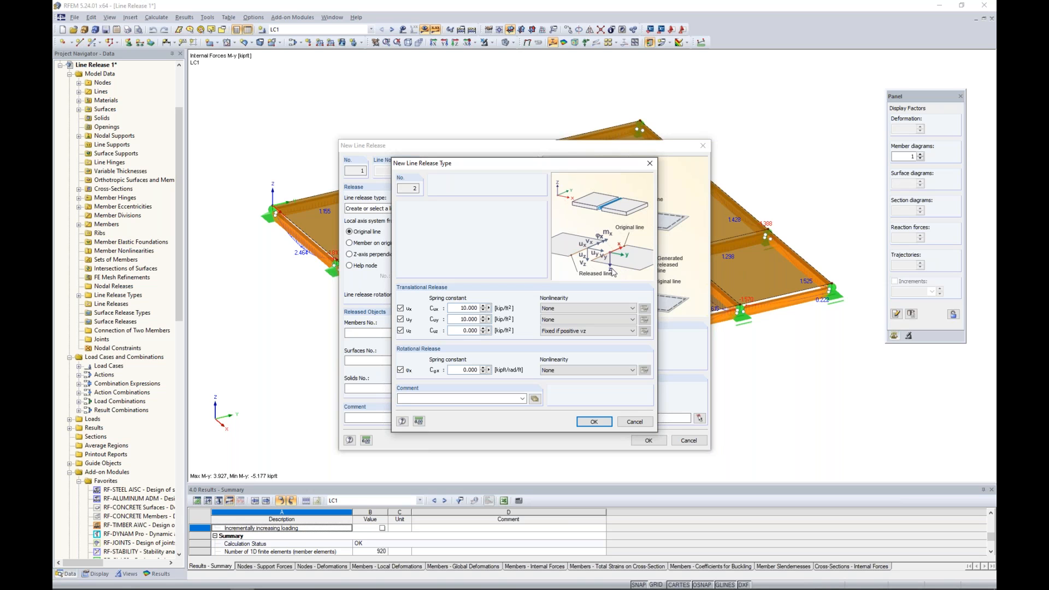
drag(464, 331, 518, 334)
text(0.01)
click(460, 319)
click(595, 422)
- Specify surface 1 as the released object and apply the line release to all lines of the floor
click(429, 361)
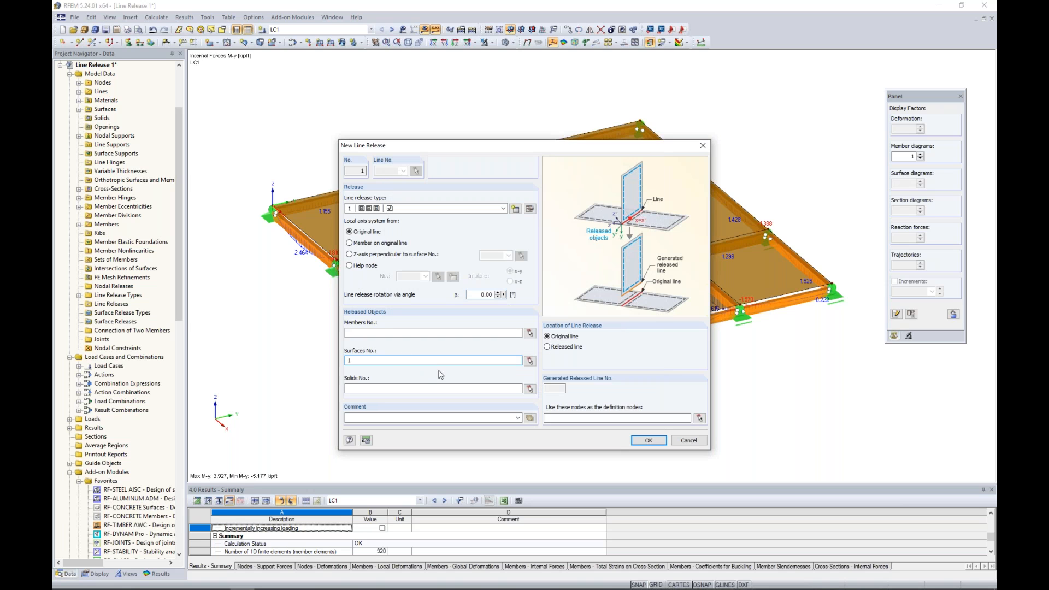
click(645, 440)
drag(347, 163, 810, 445)
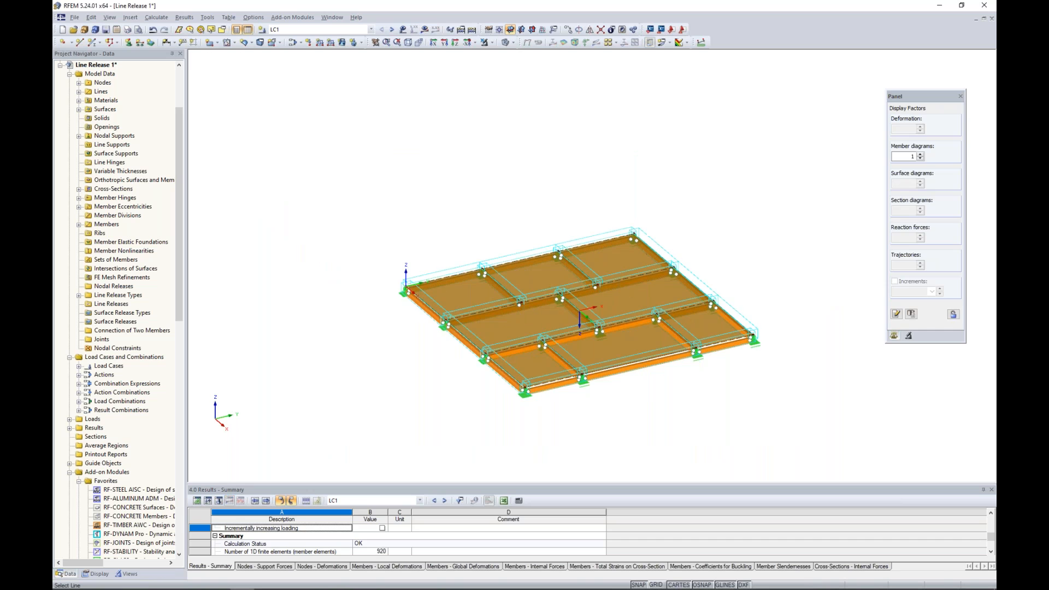
scroll(628, 401, up, 4)
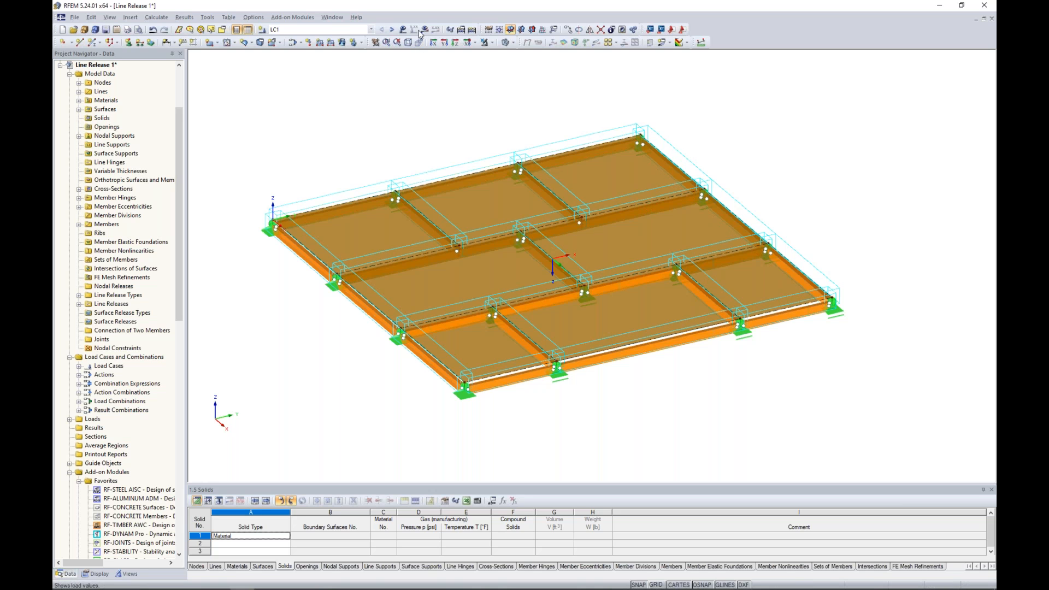
- Calculate LC1 with the line releases and compare the members' torsional moments MT and bending moments My in wireframe
click(421, 31)
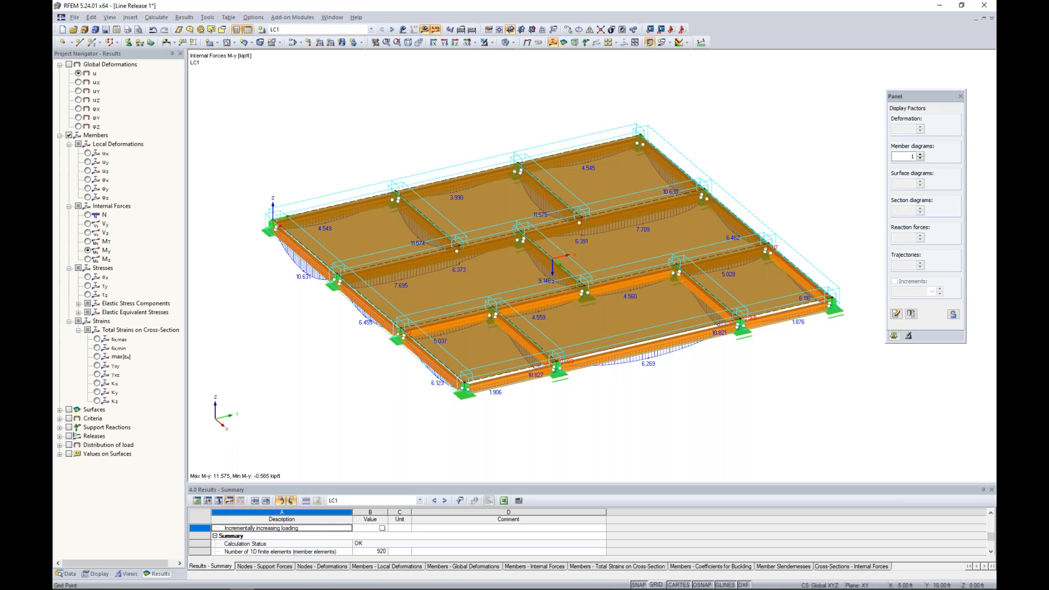
click(507, 42)
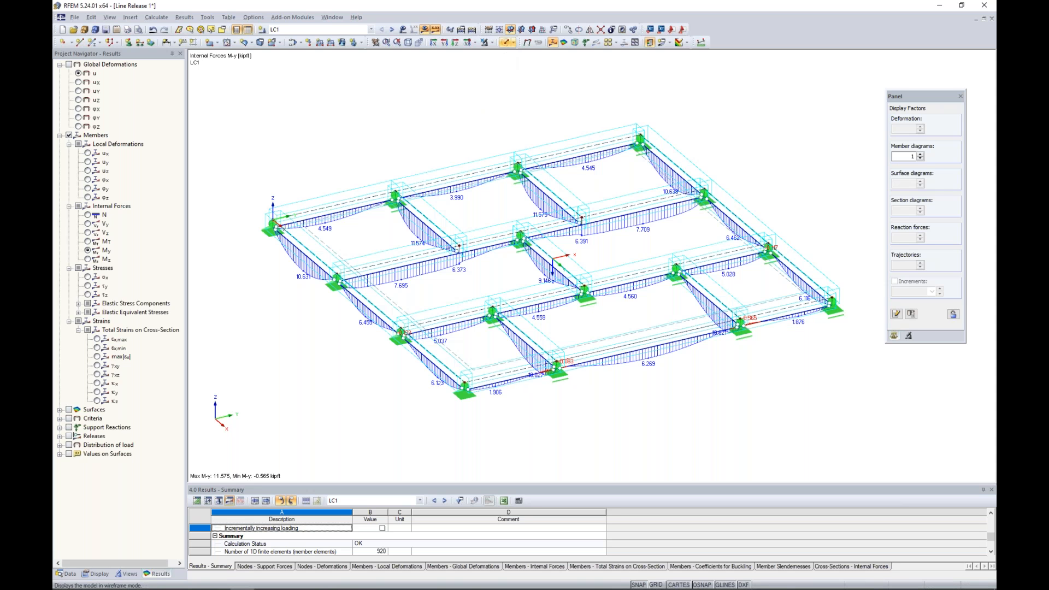
click(88, 241)
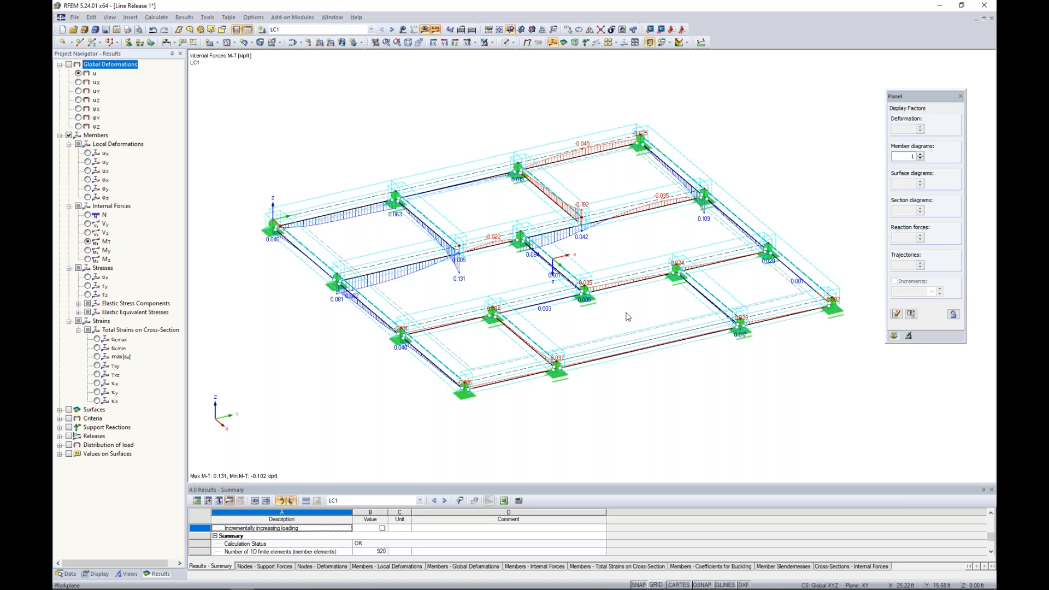
click(88, 251)
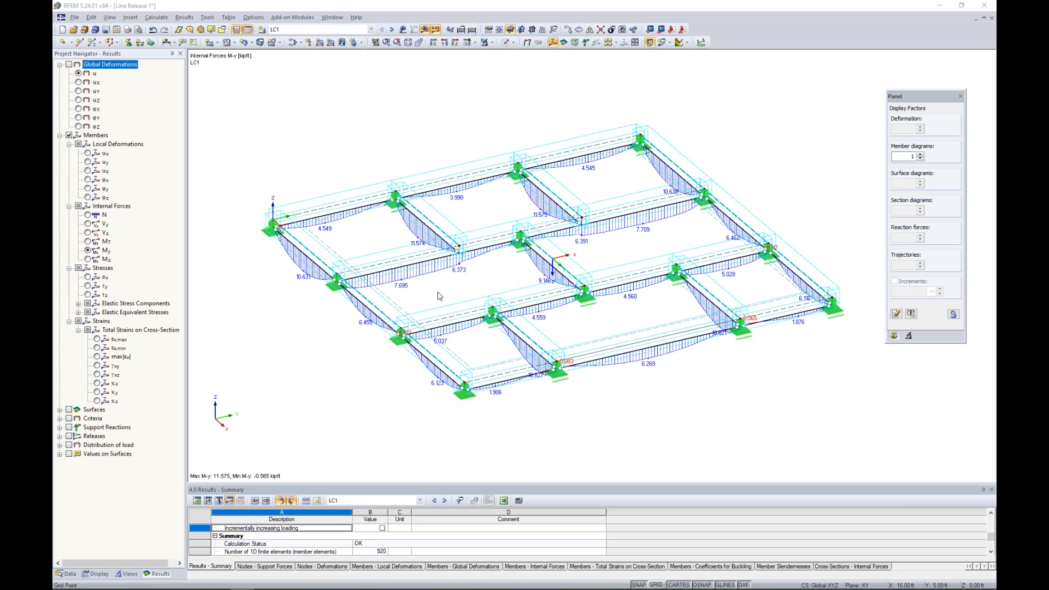
- Switch to the webinar presentation's Content slide
key(super+Tab)
click(452, 188)
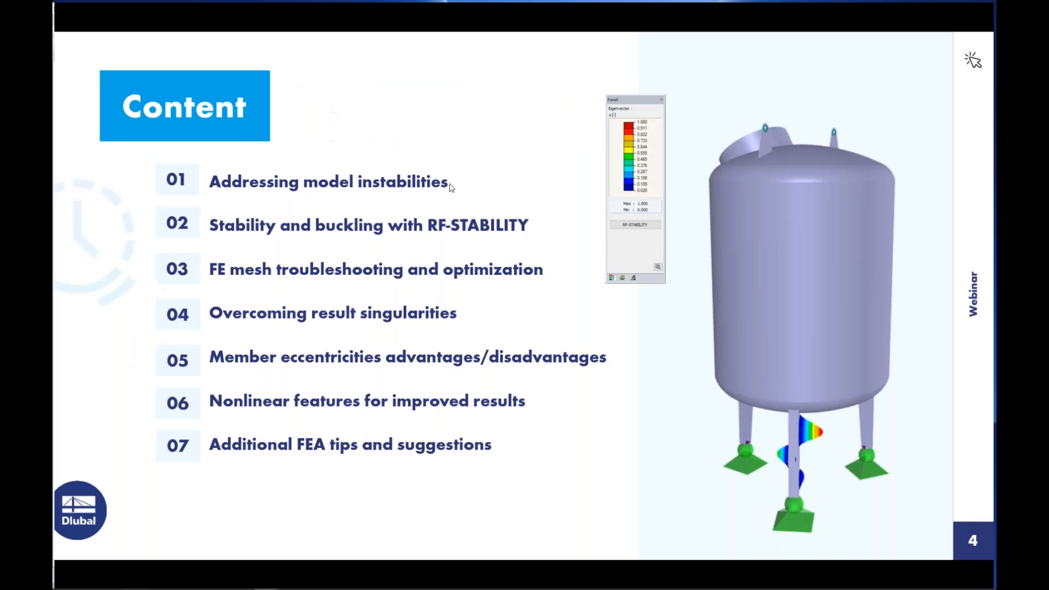